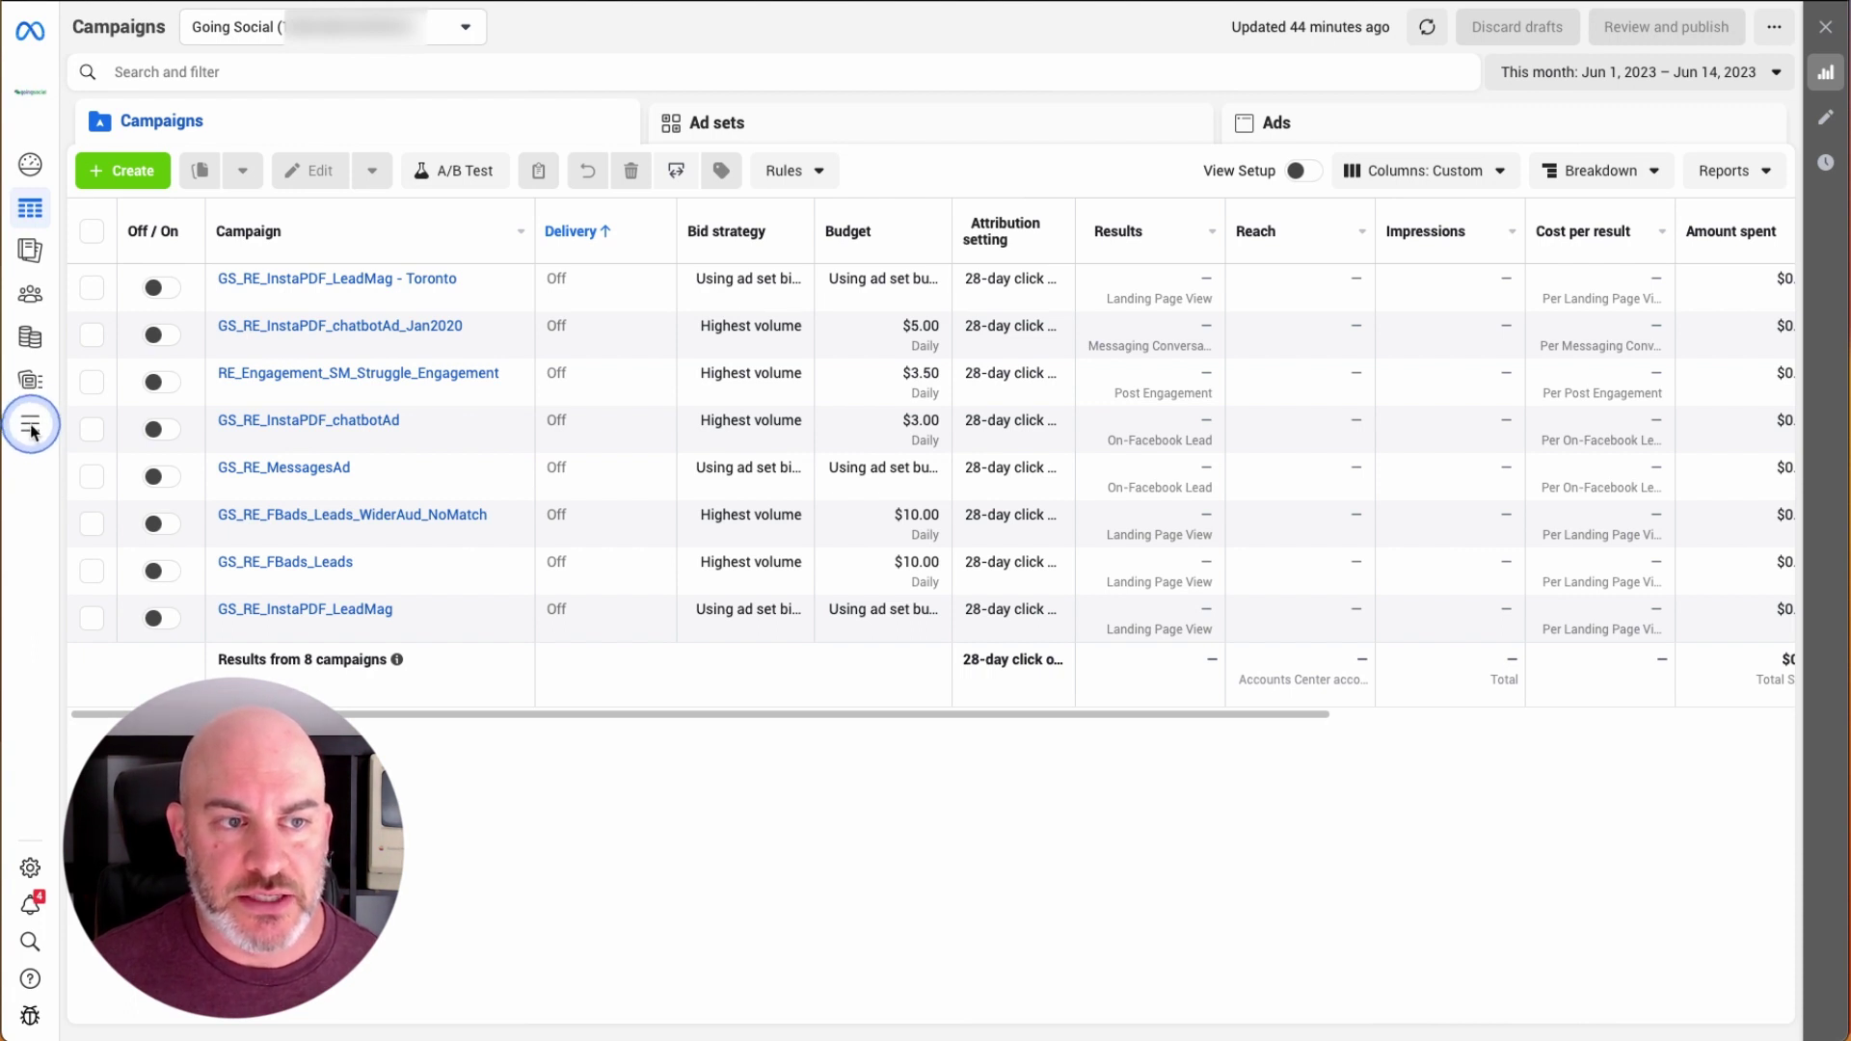
- Open Events Manager from the full list of tools and dismiss the web campaign setup notice
left_click(28, 428)
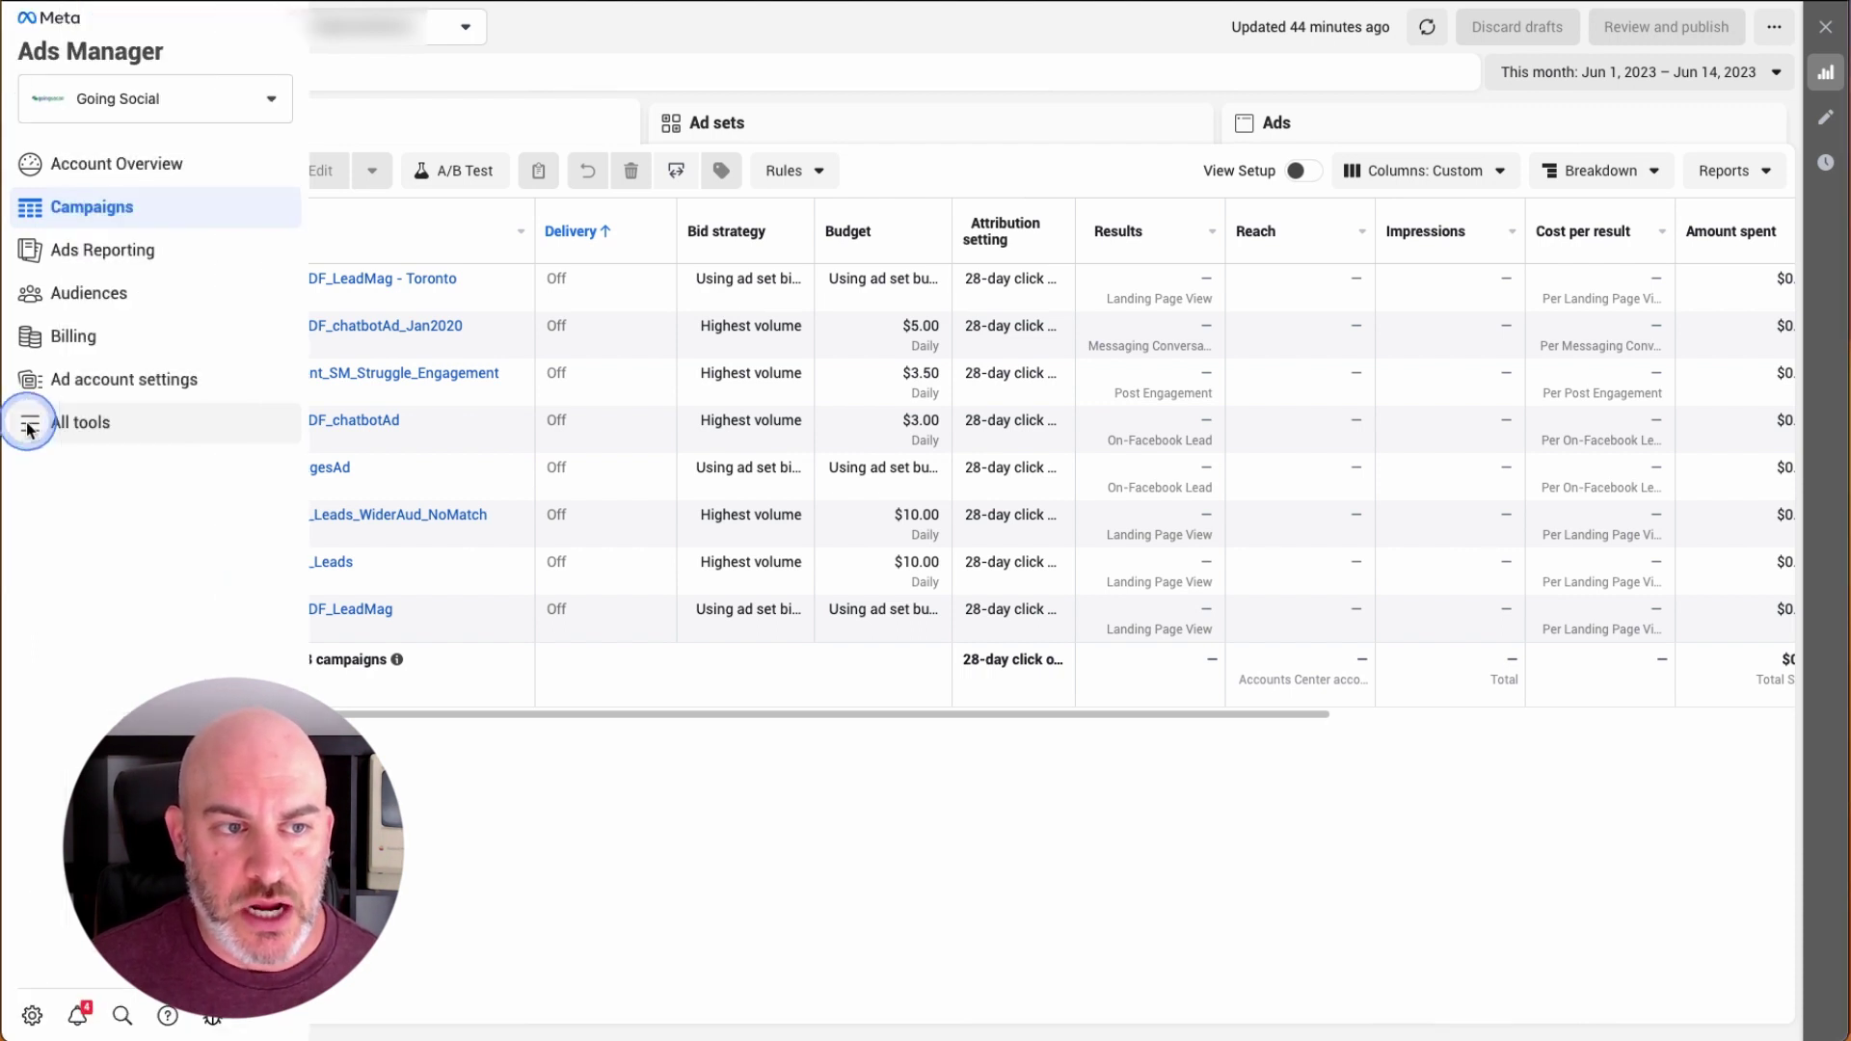
left_click(85, 435)
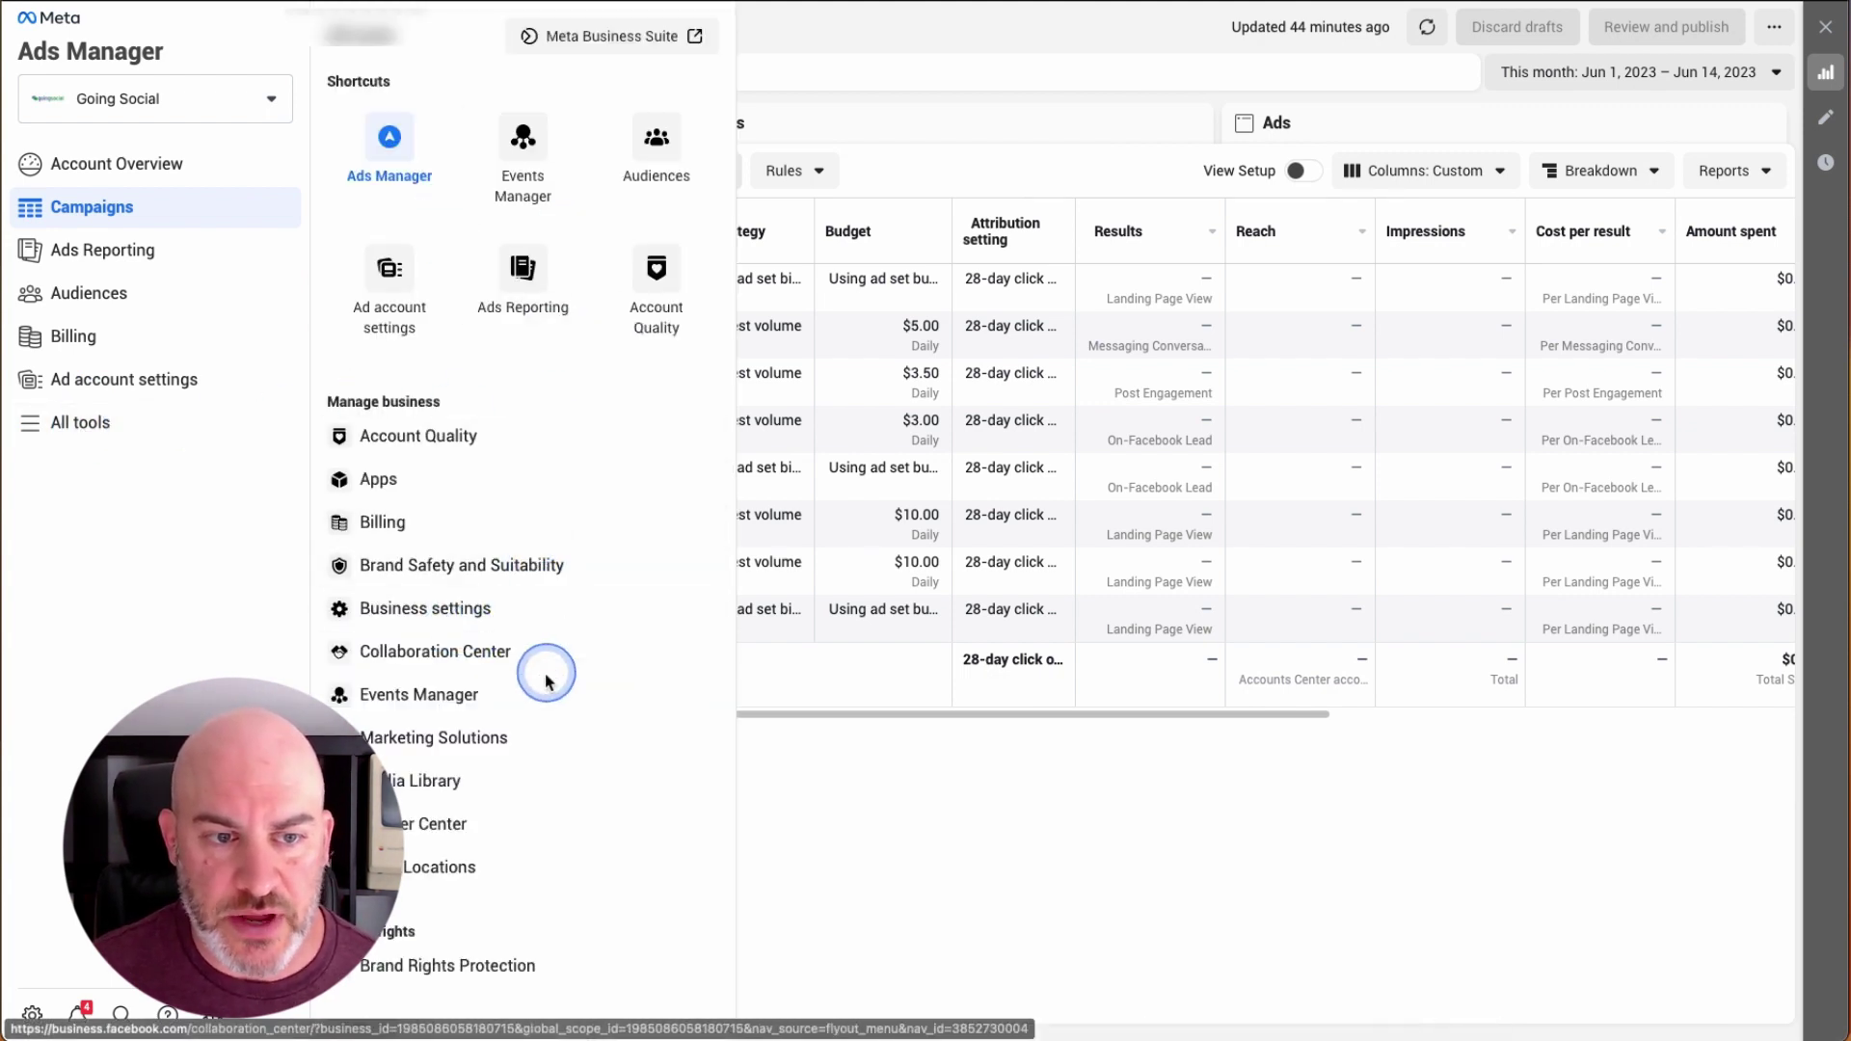
scroll(546, 681, "down", 6)
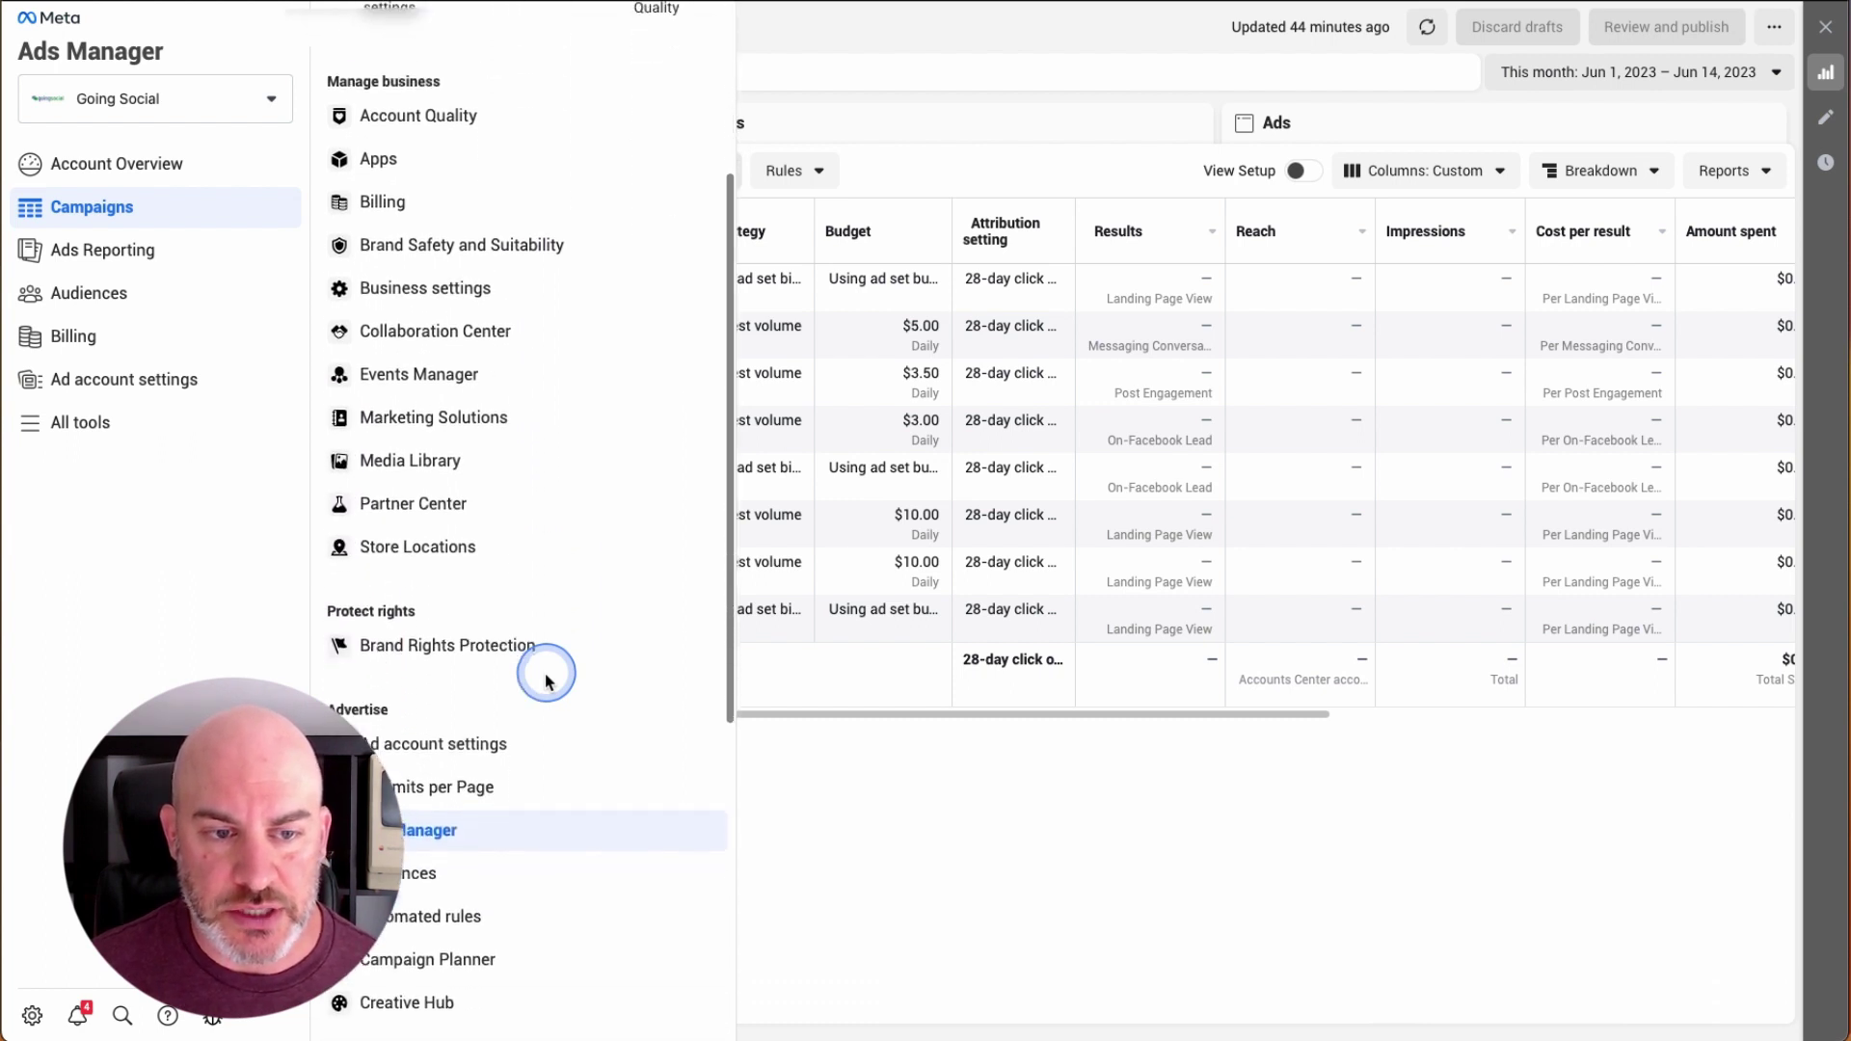
scroll(547, 655, "up", 6)
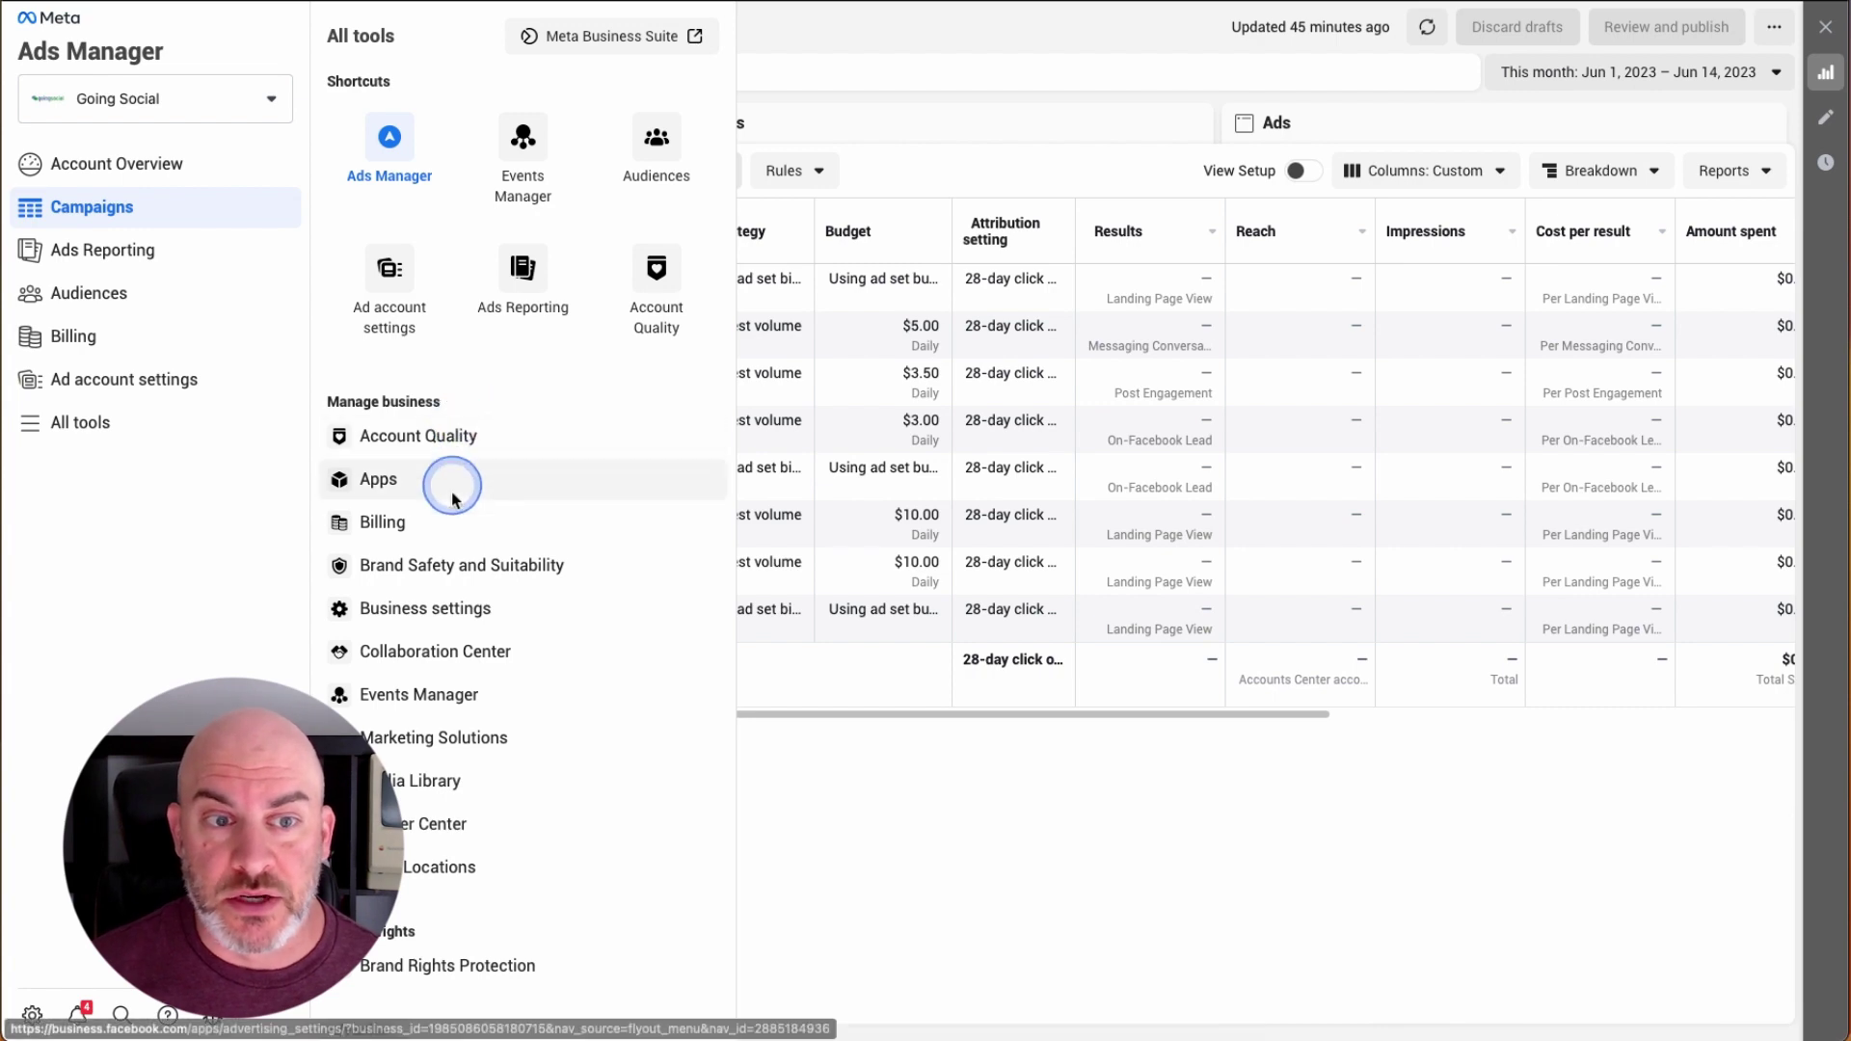
scroll(463, 742, "down", 4)
scroll(464, 748, "down", 3)
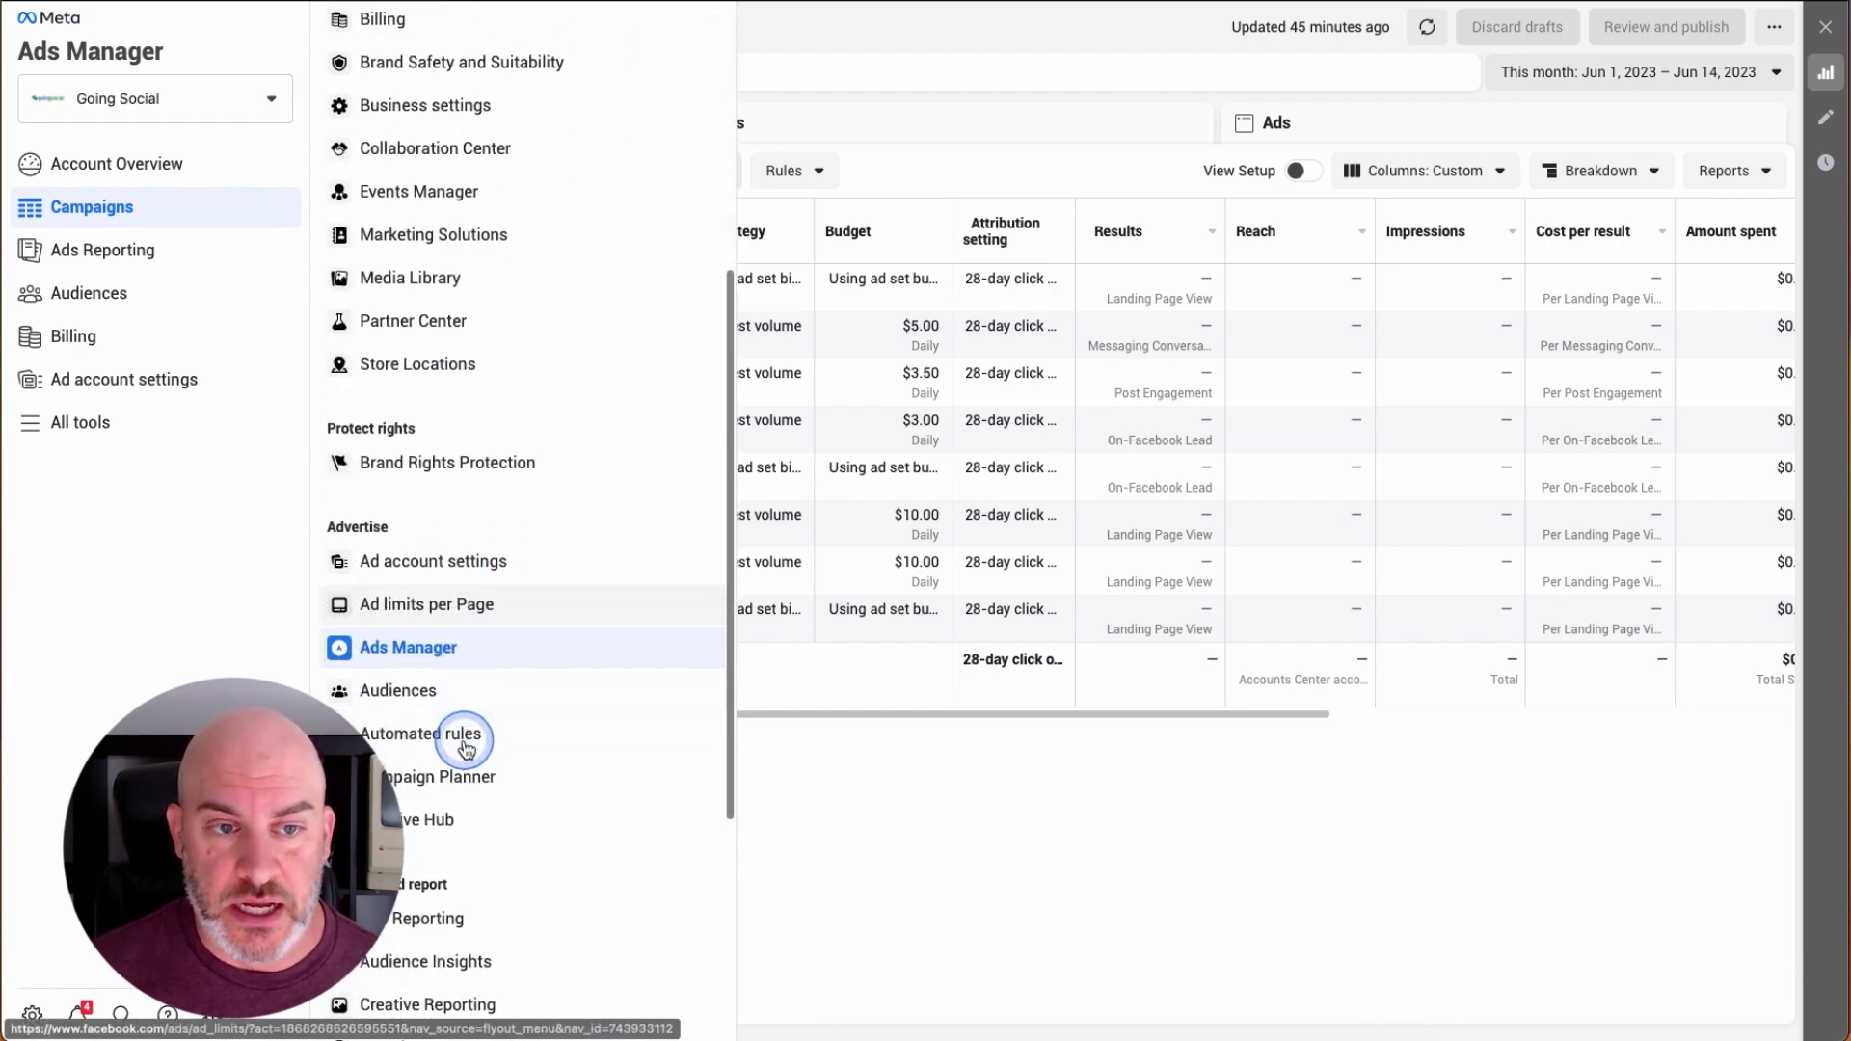
scroll(464, 749, "up", 6)
scroll(463, 748, "up", 1)
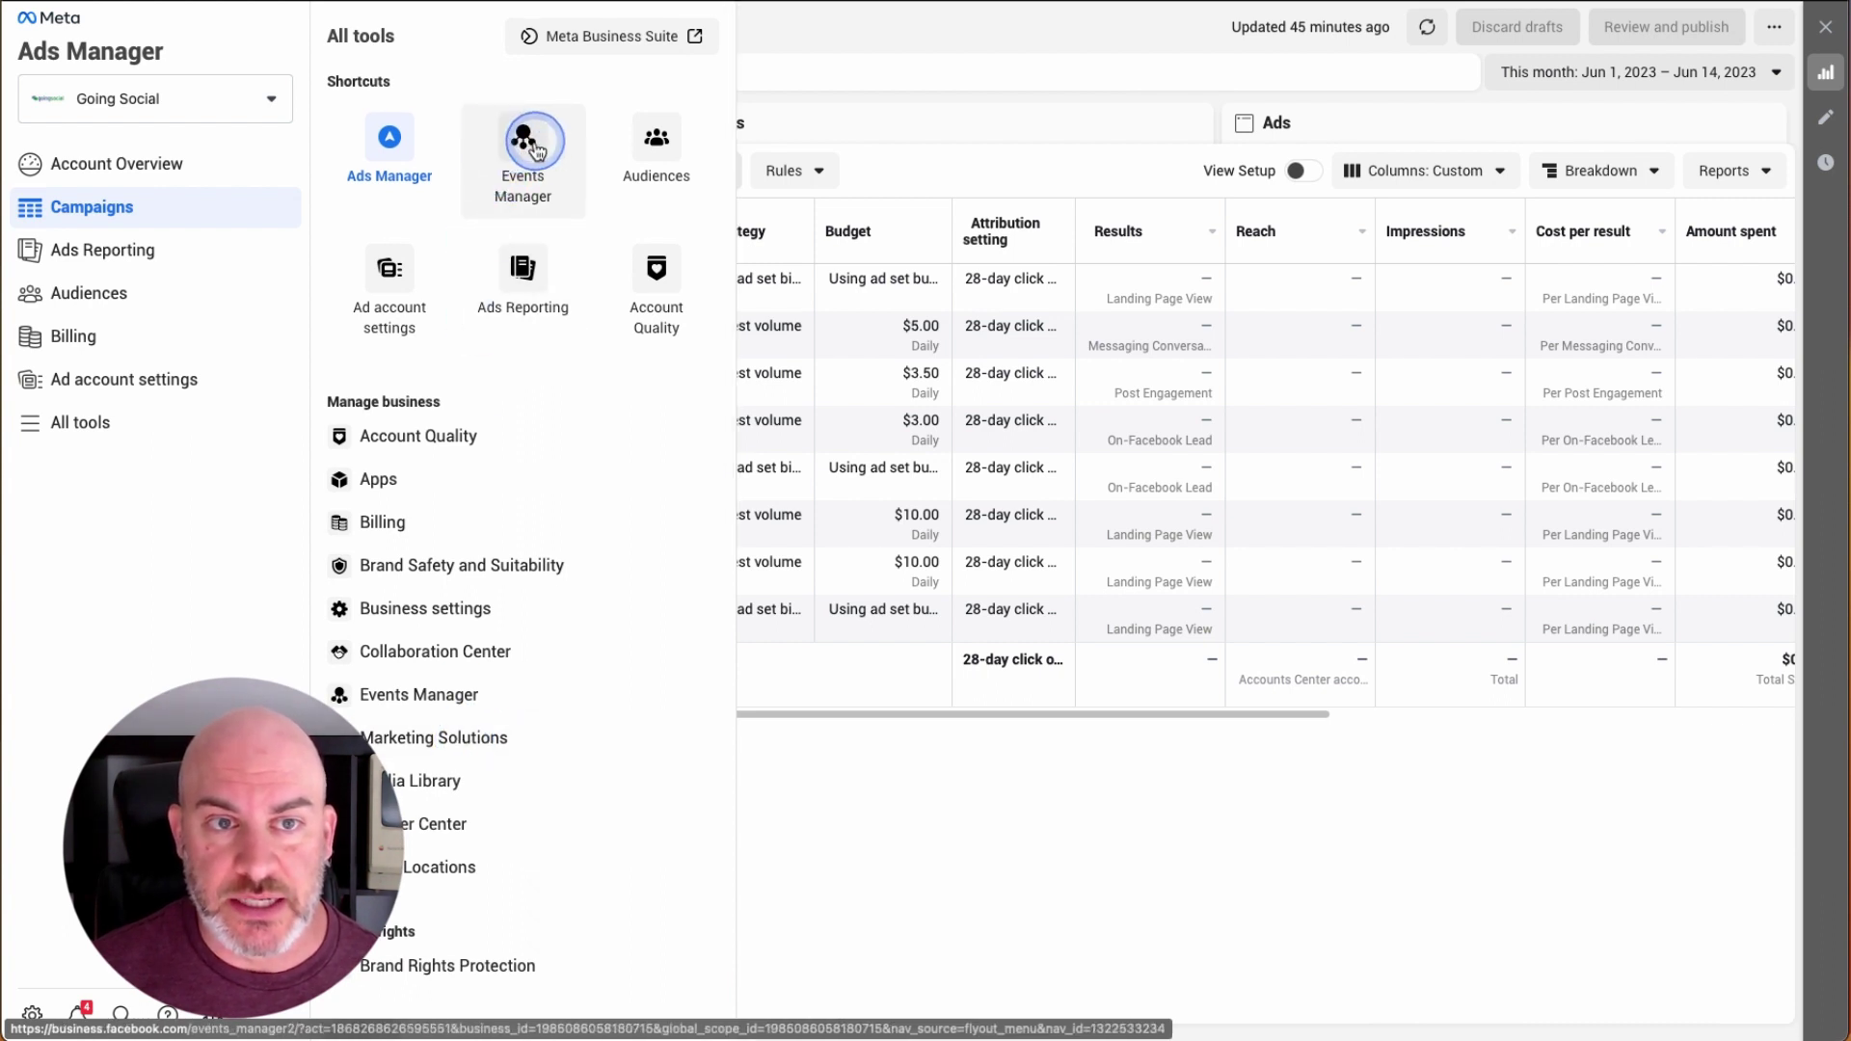
left_click(534, 152)
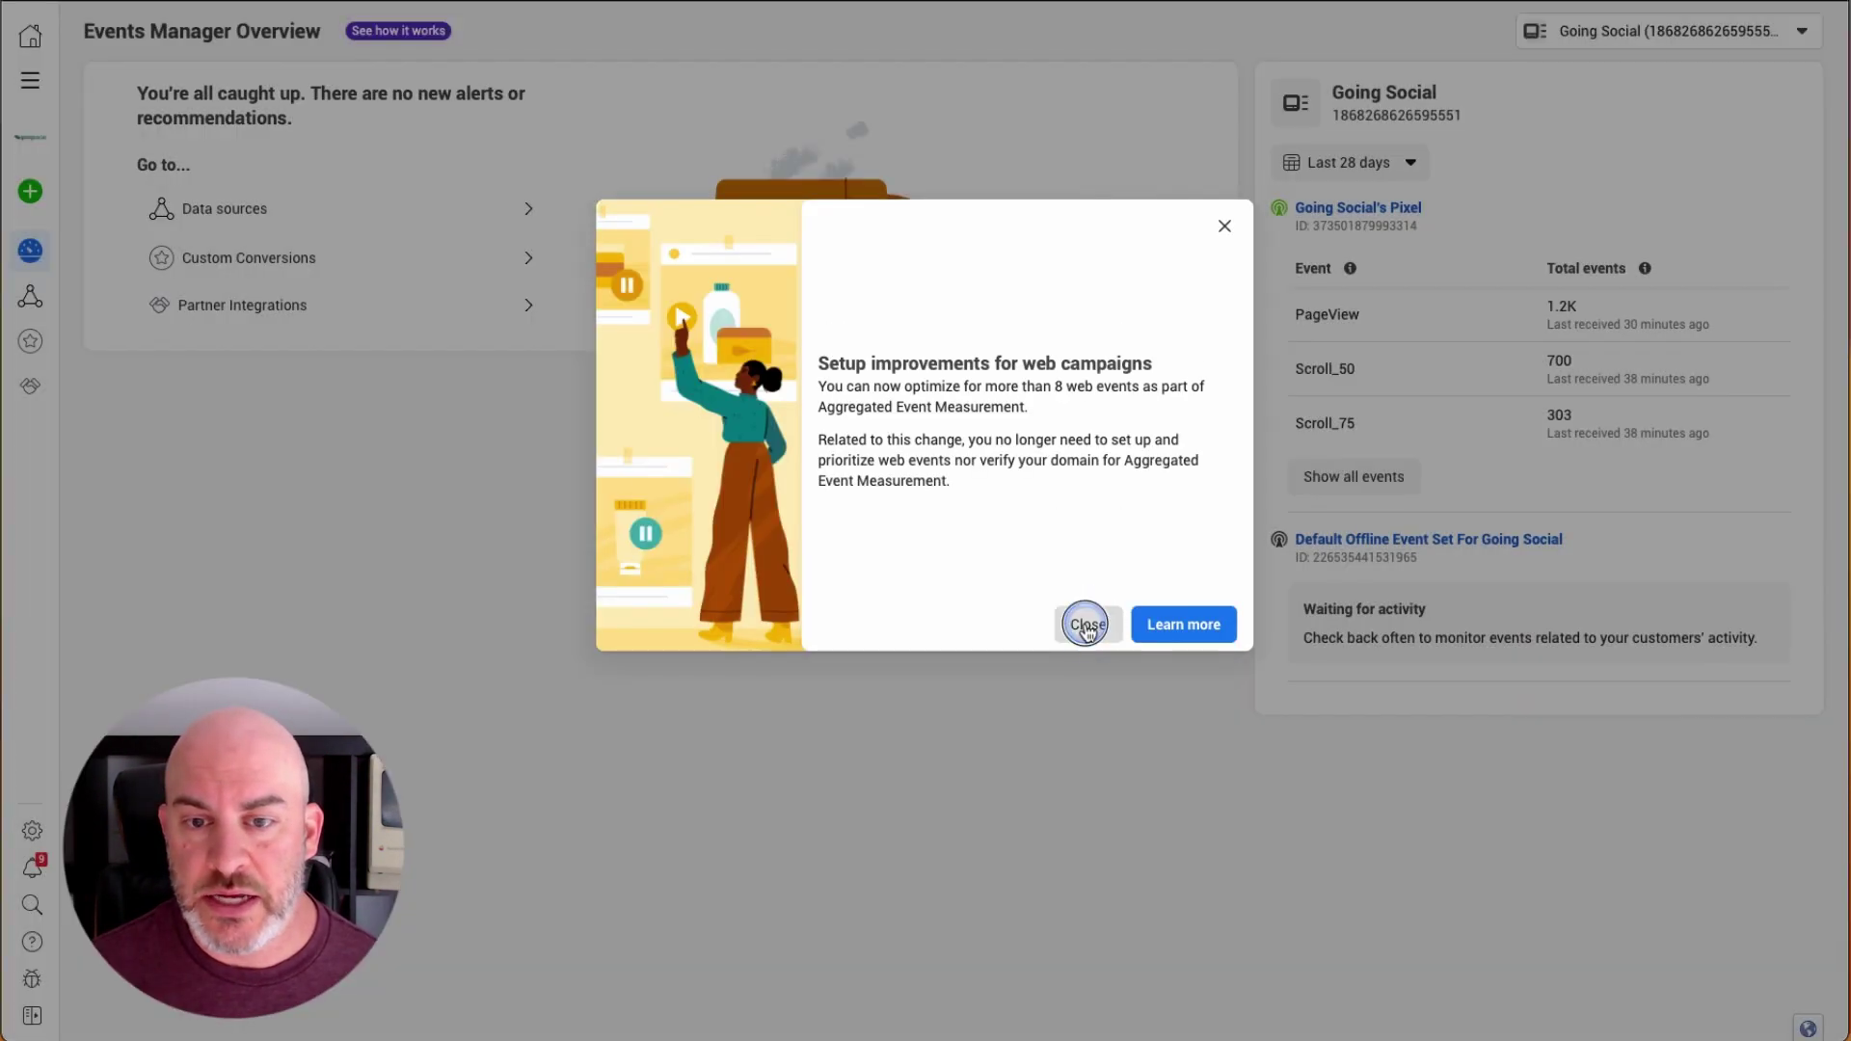
left_click(1085, 623)
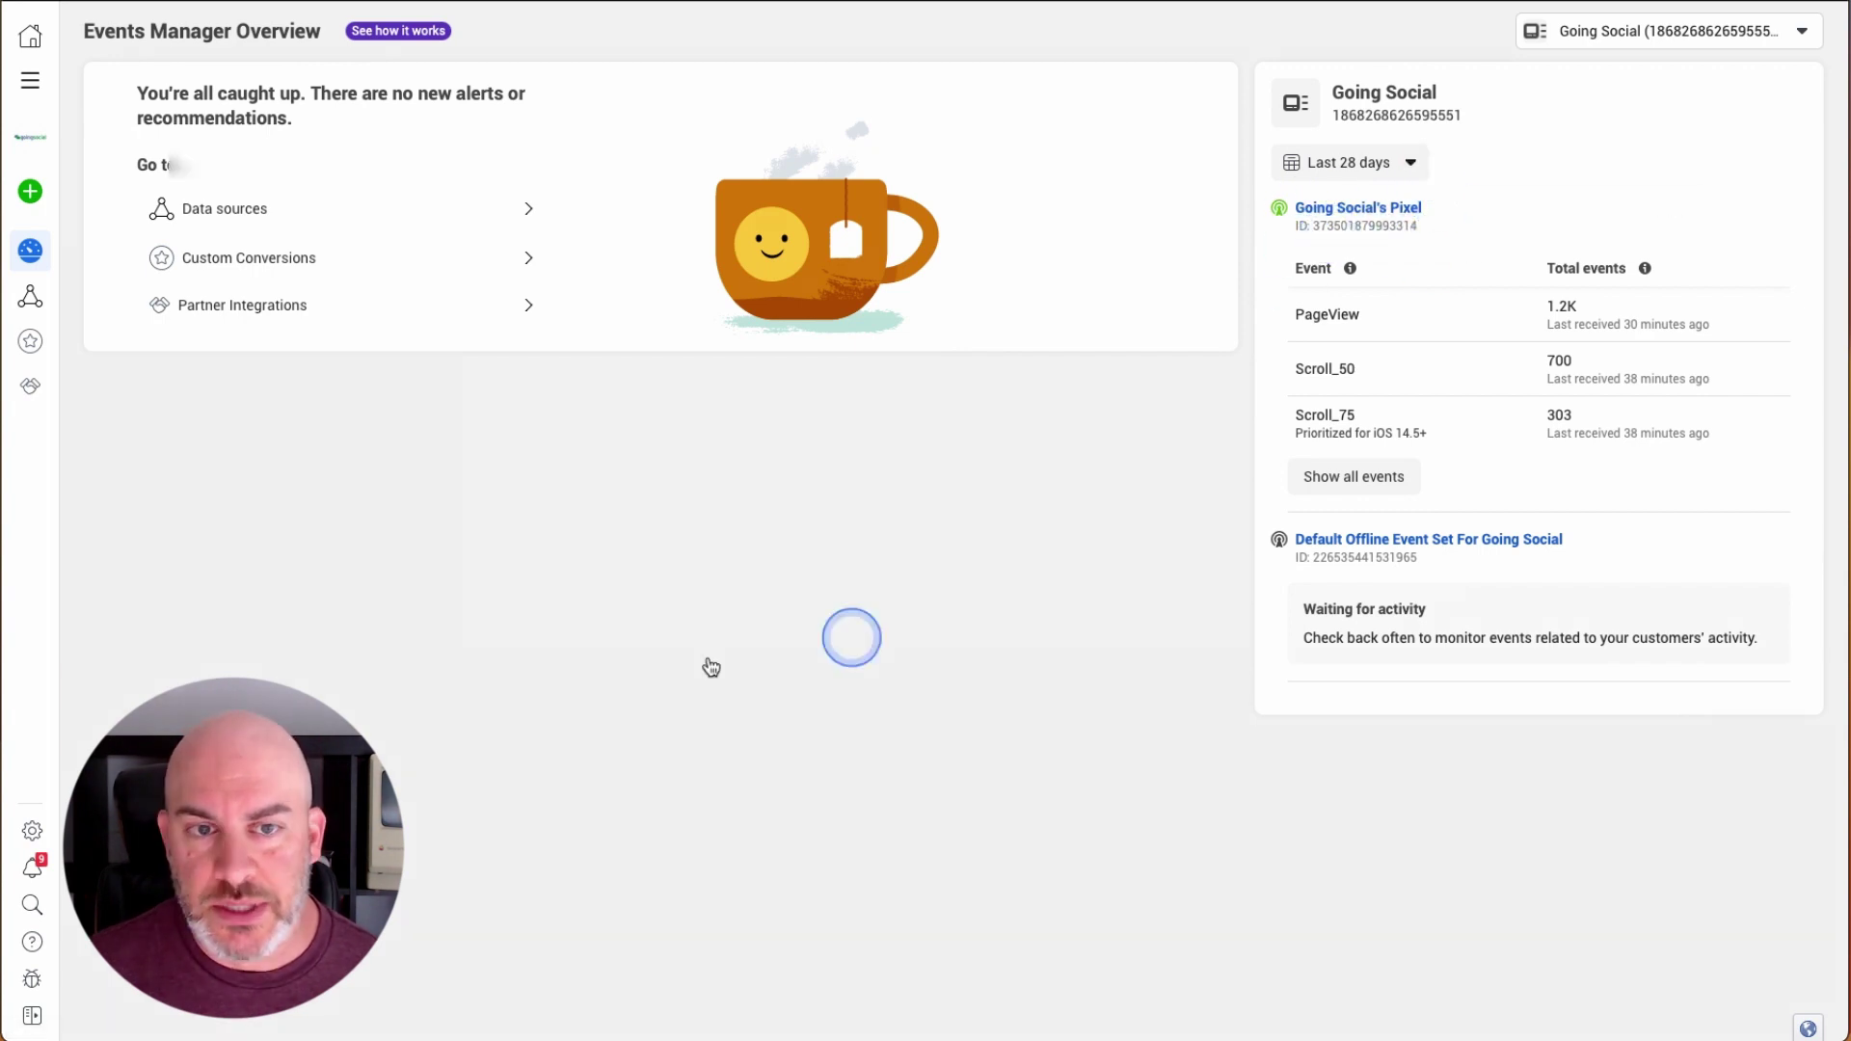
- Go to the data sources and start connecting a new data source of type Web
left_click(235, 212)
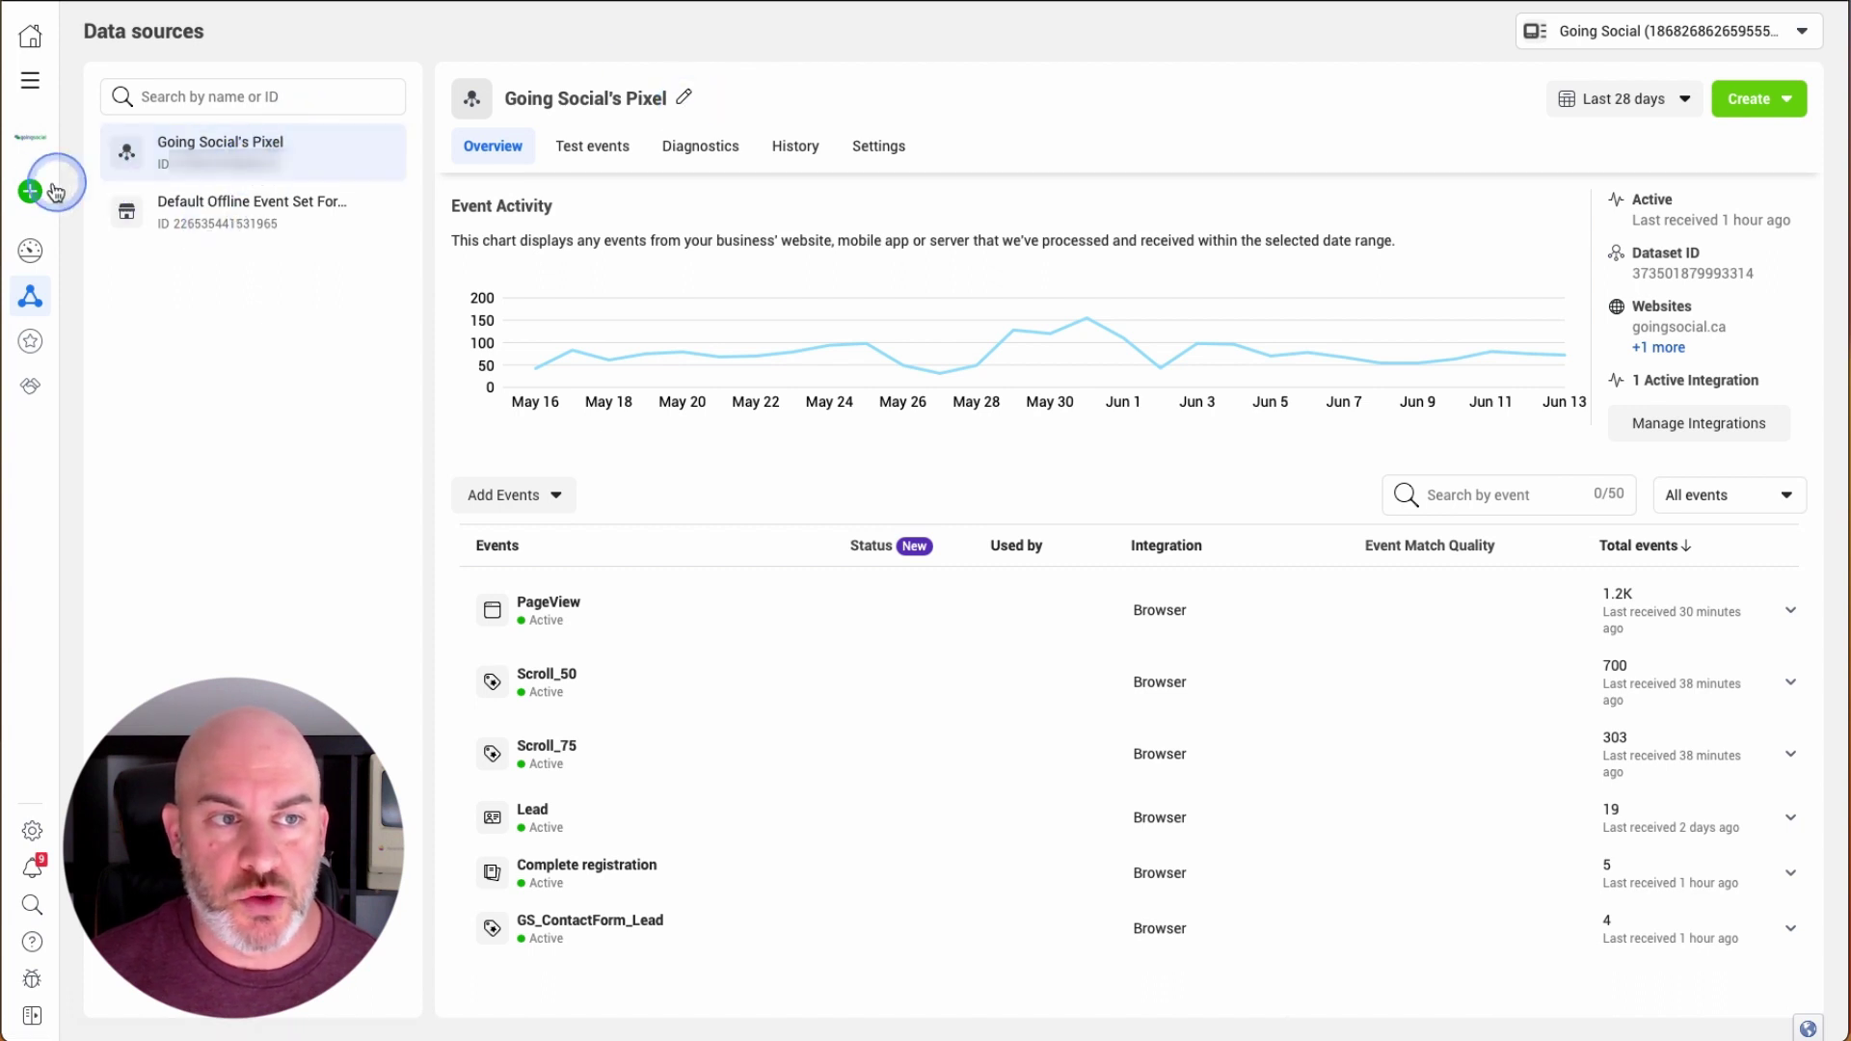
mouse_move(55, 191)
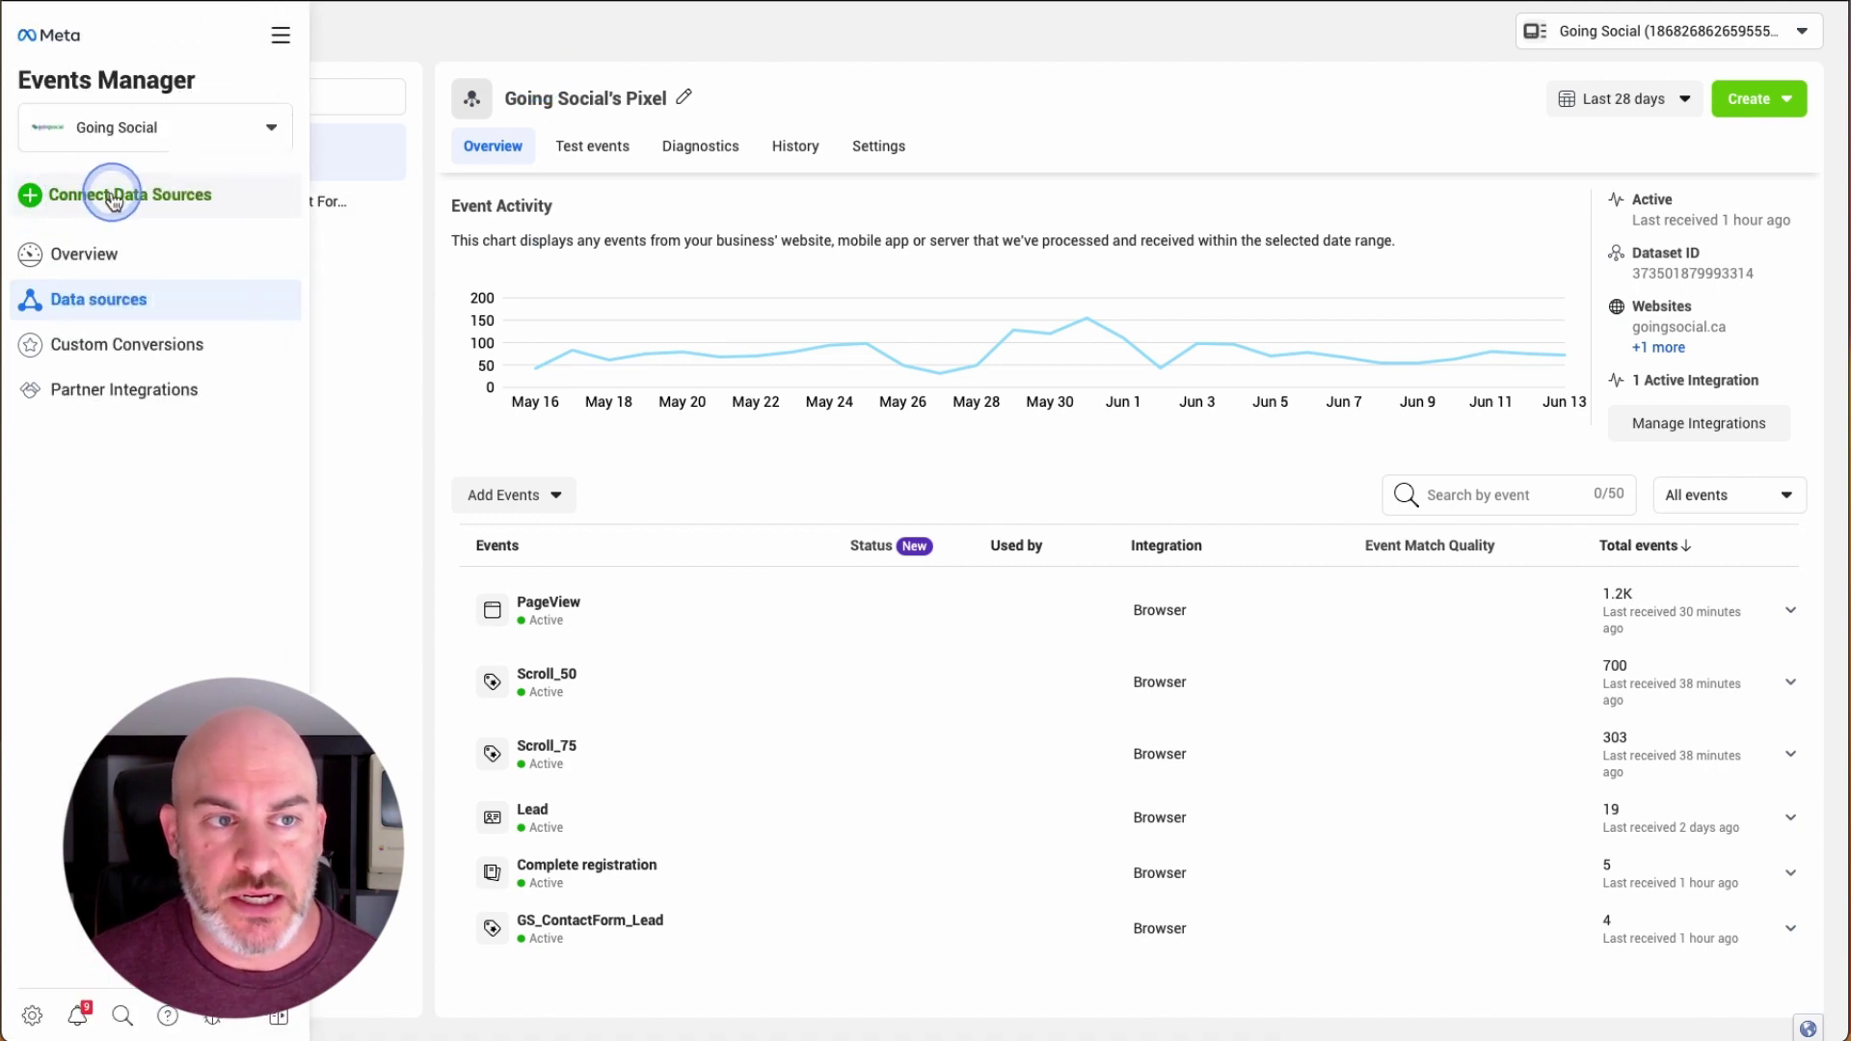
left_click(113, 198)
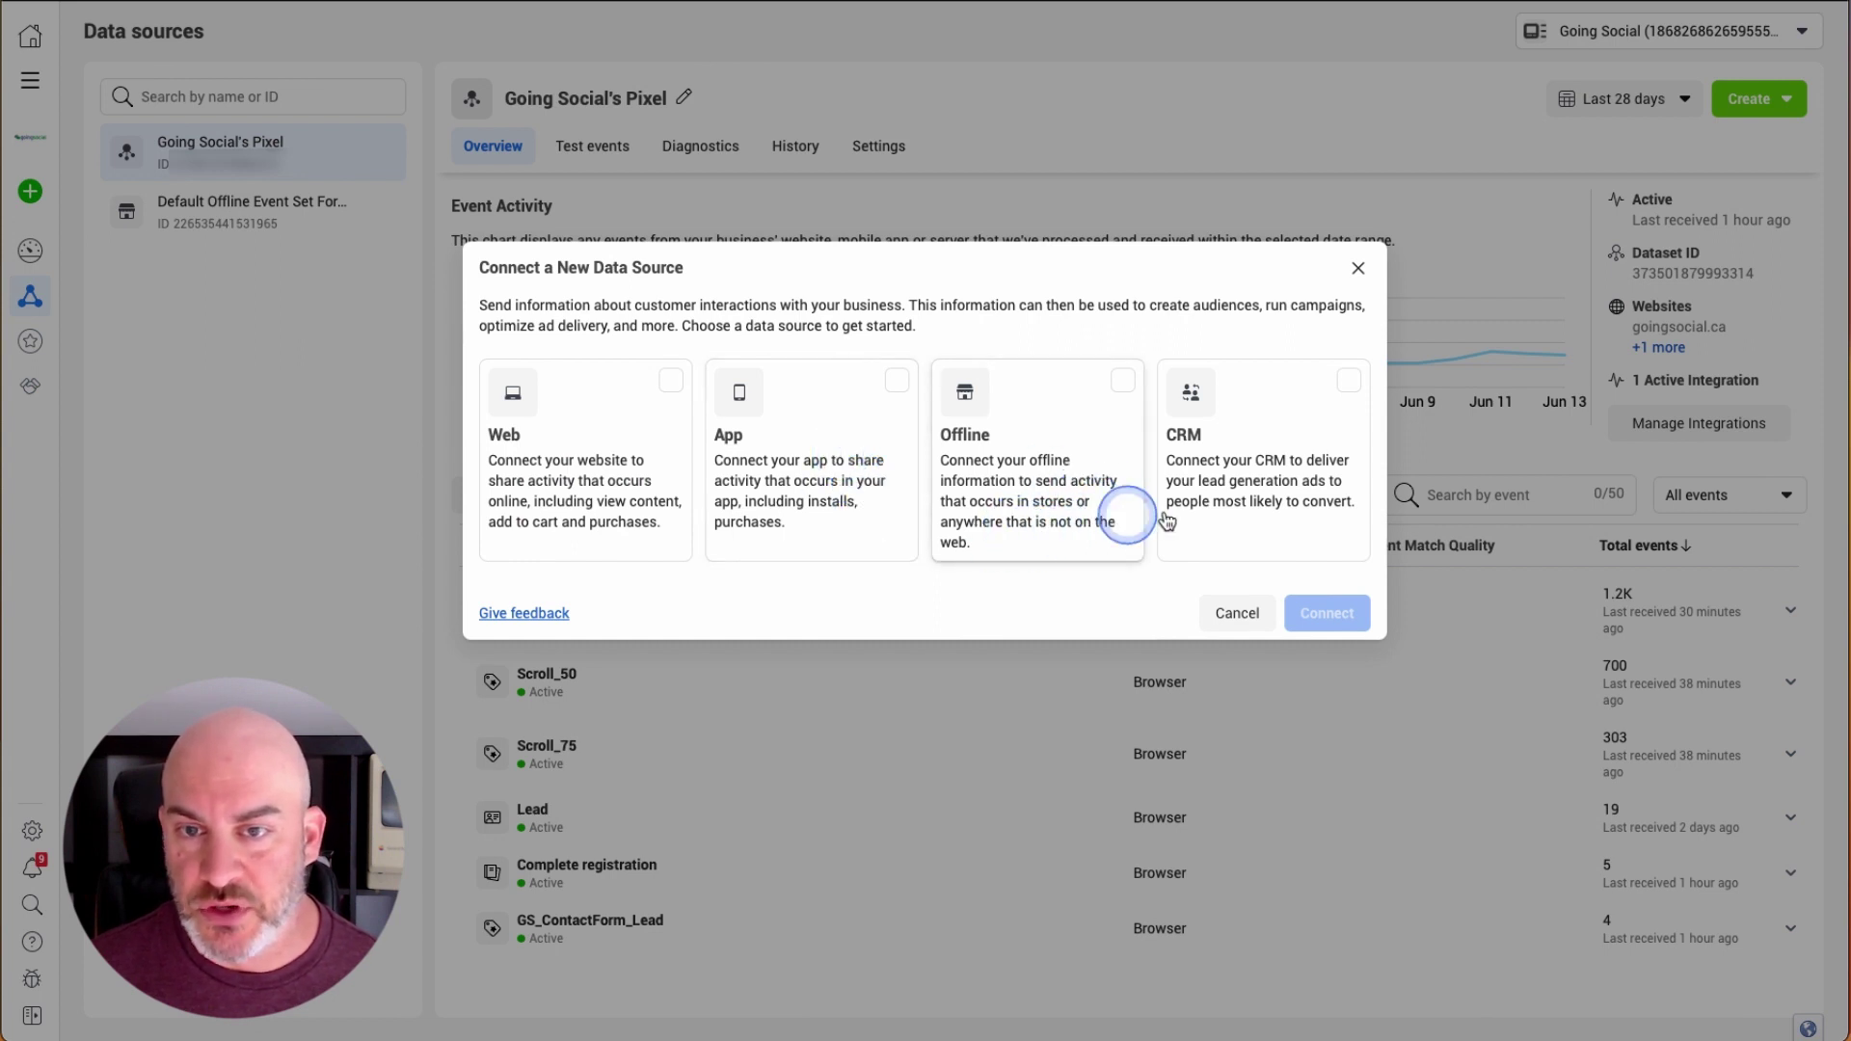
left_click(591, 483)
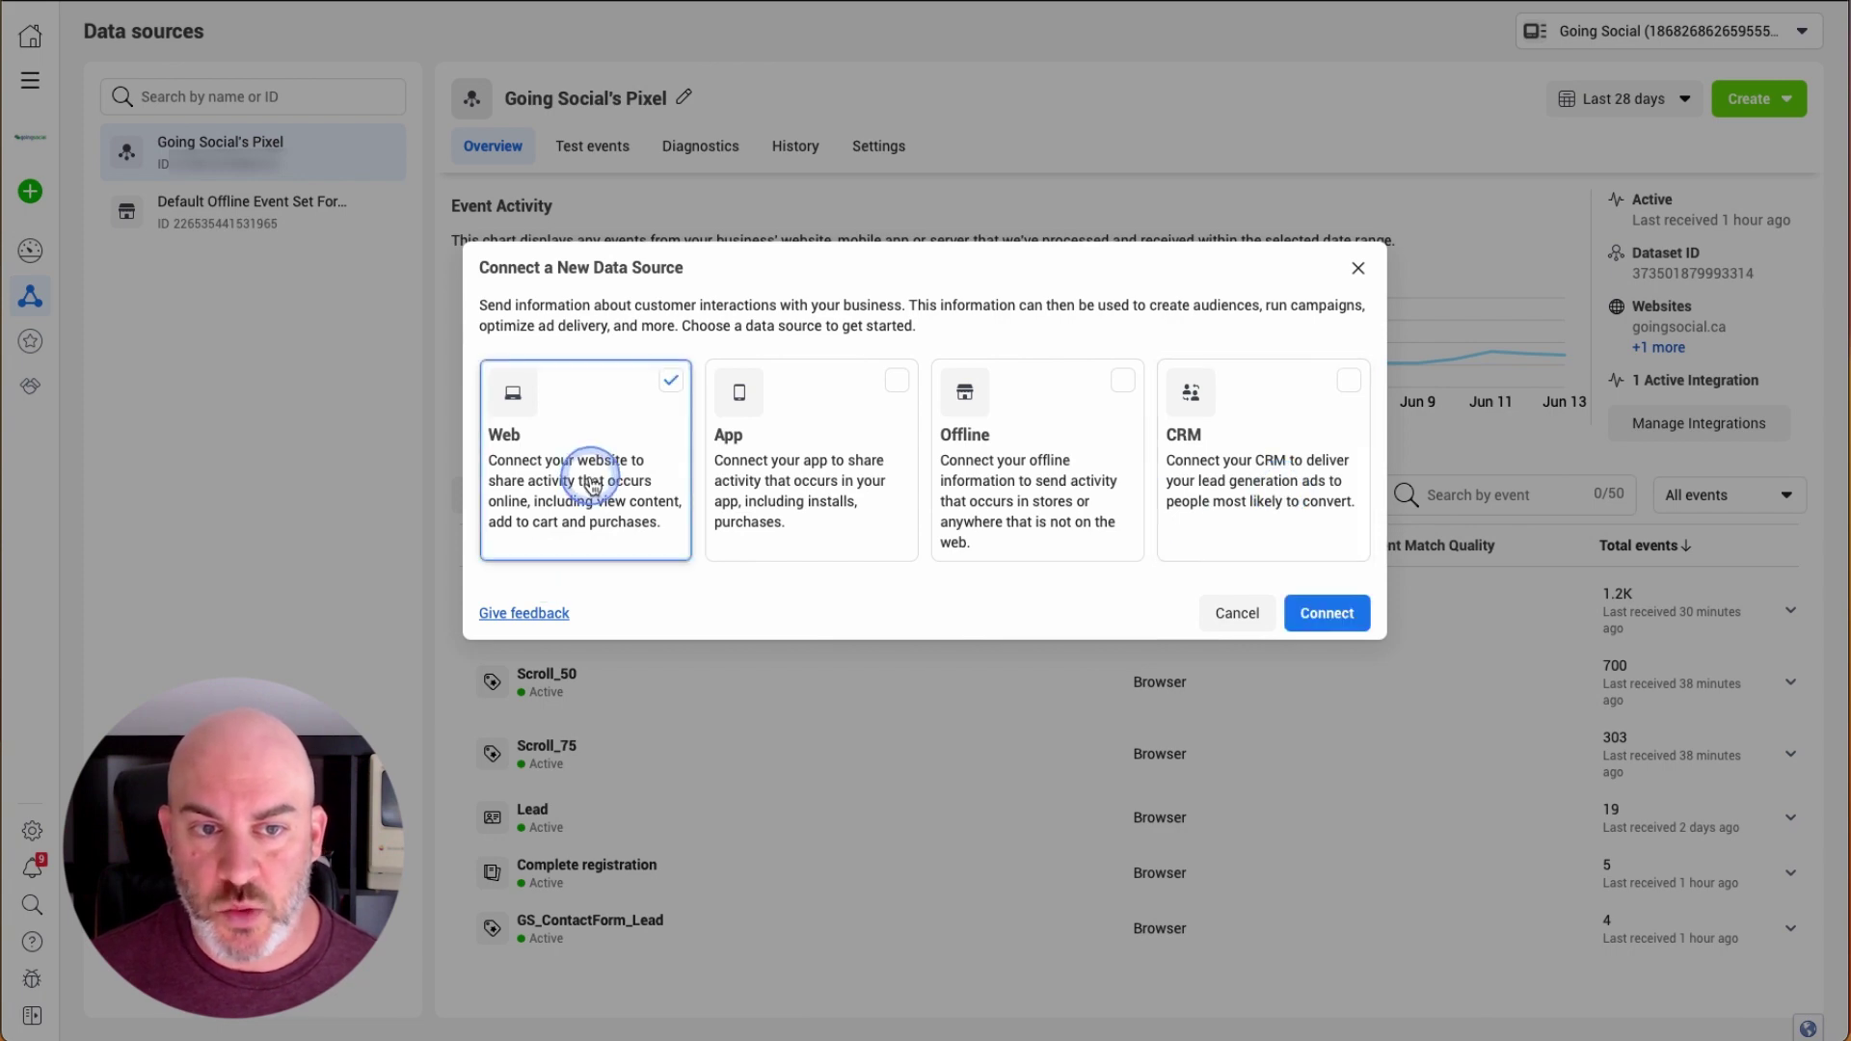
left_click(1325, 615)
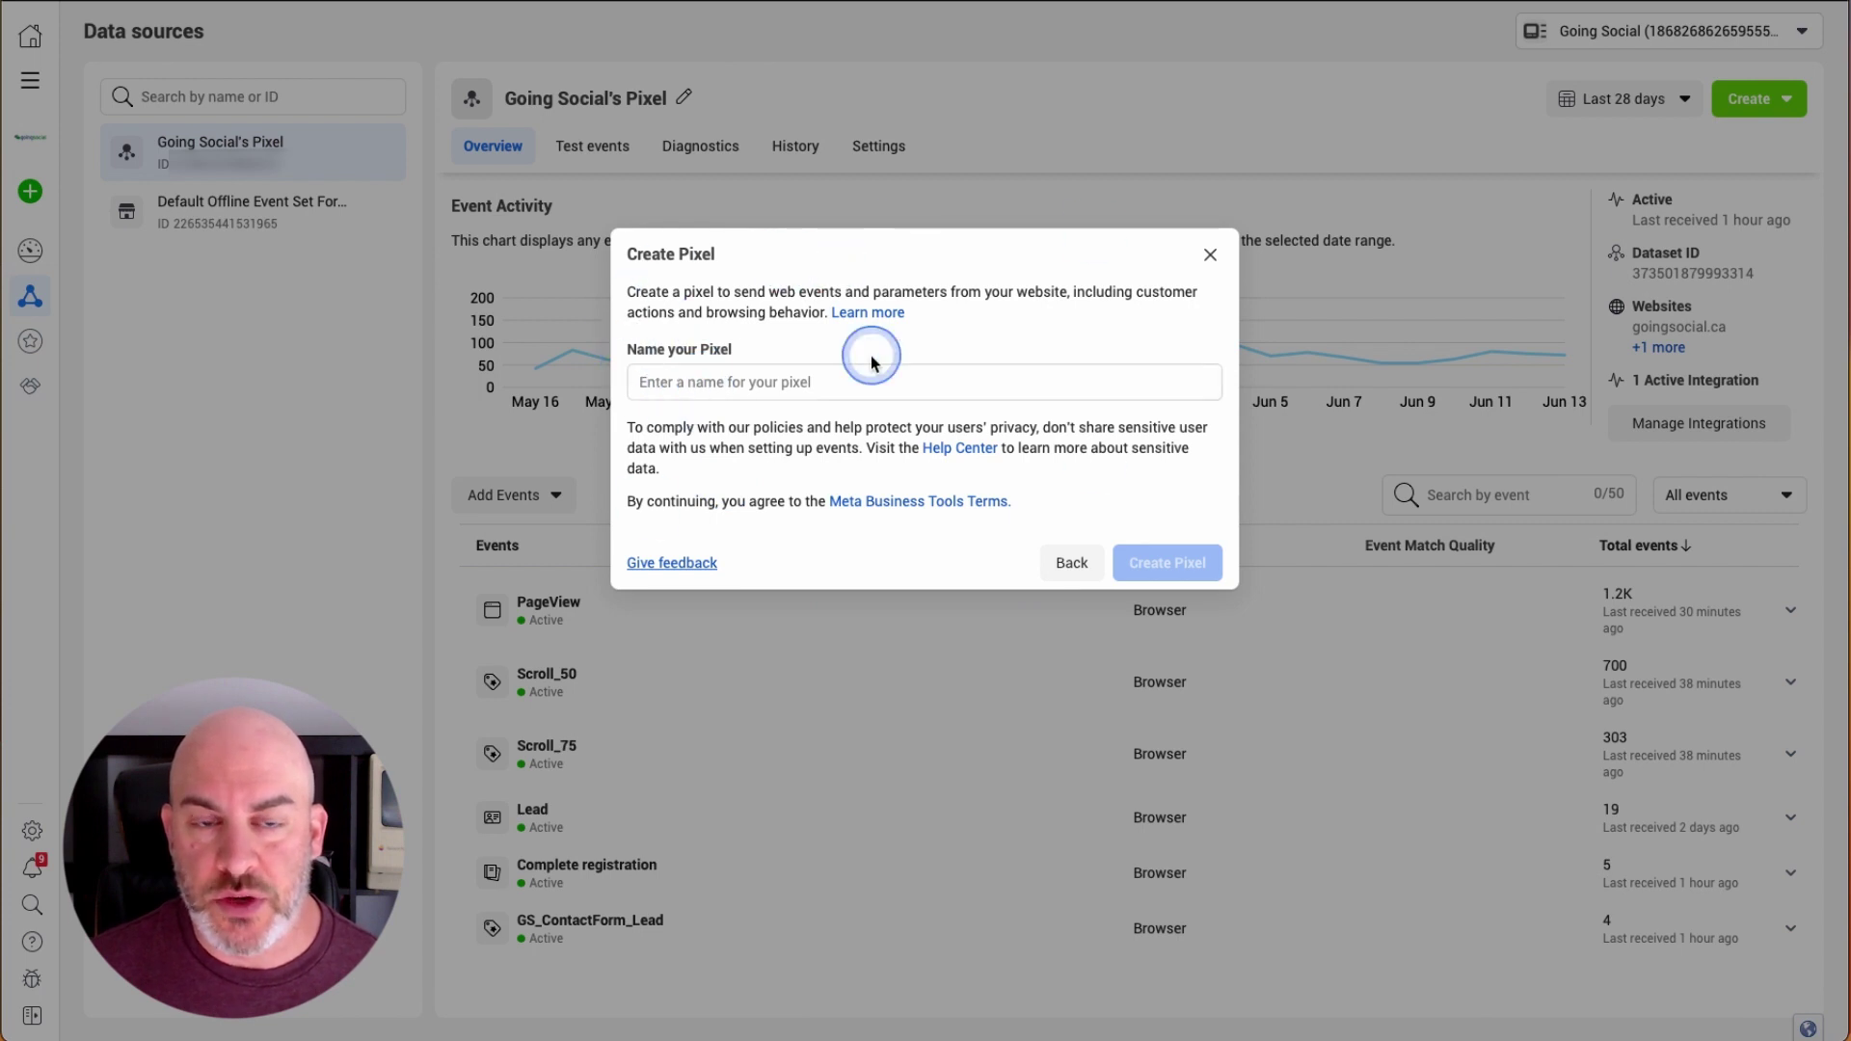
- Create a new pixel named Test Pixel Demo
left_click(693, 385)
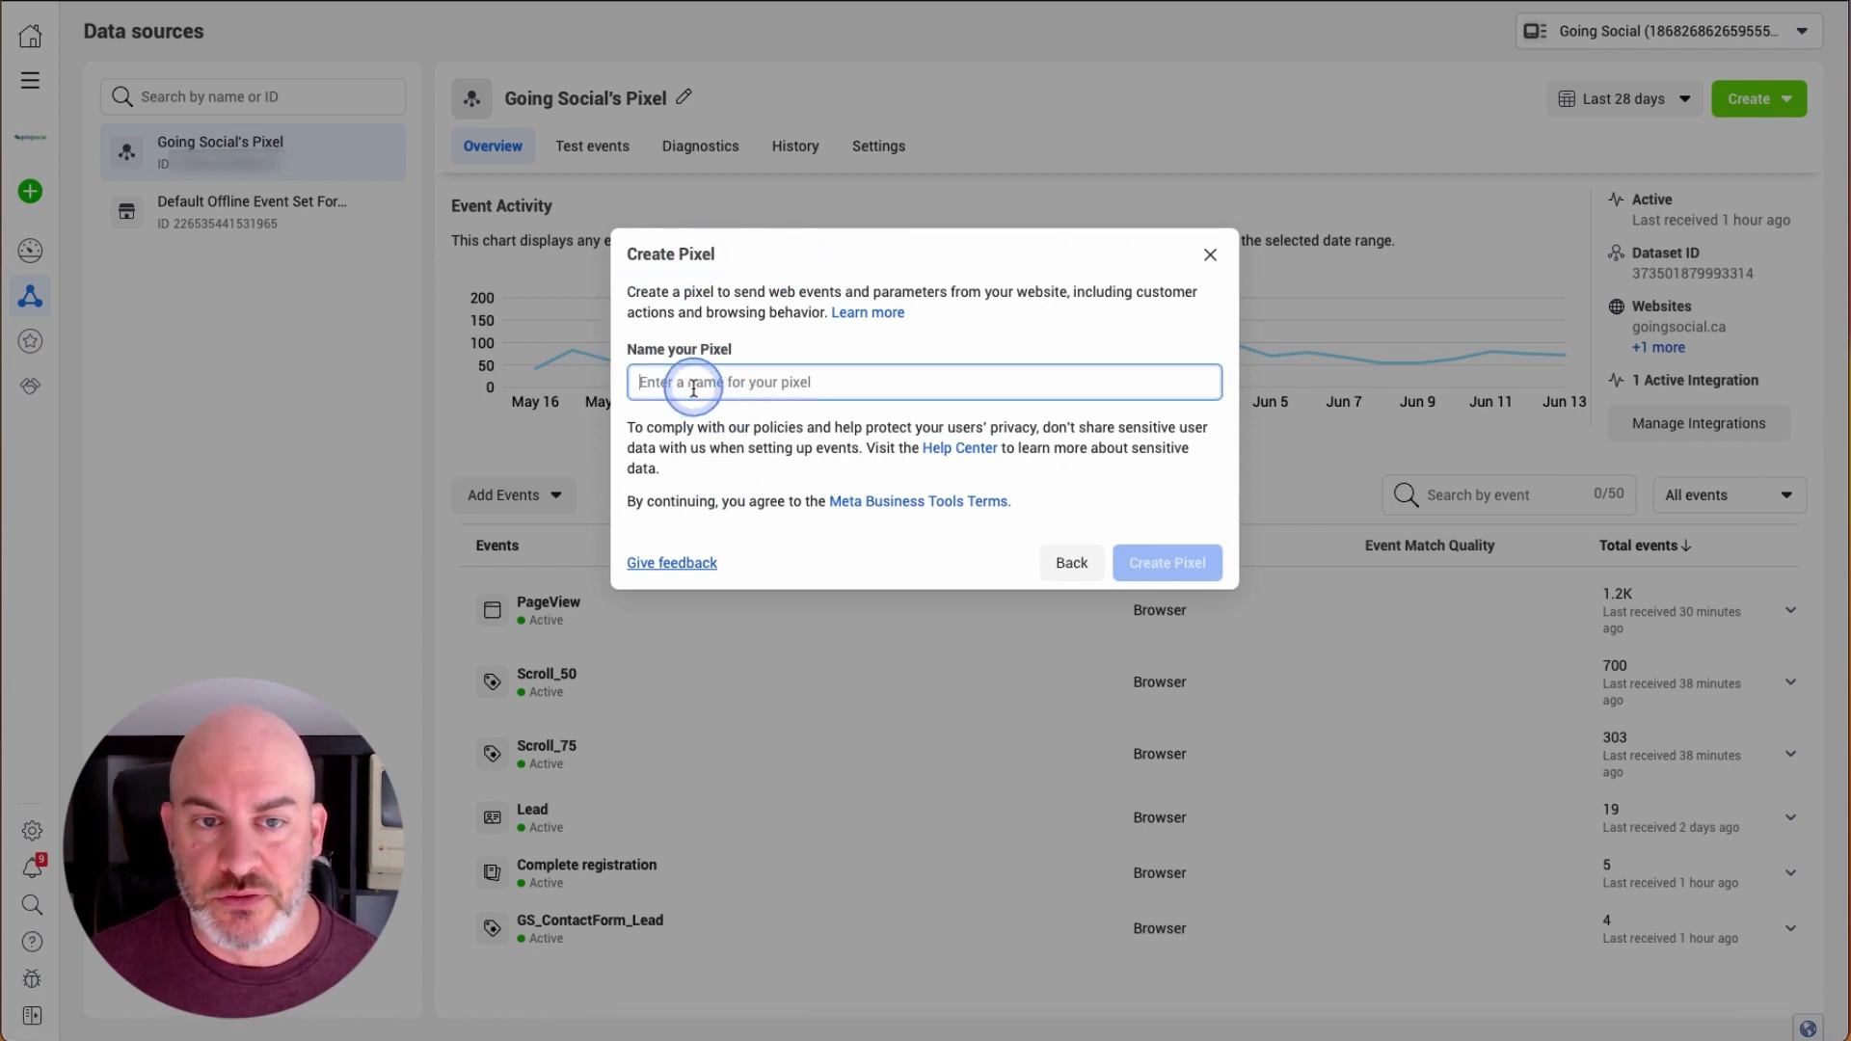
type("Test Pixel Demo")
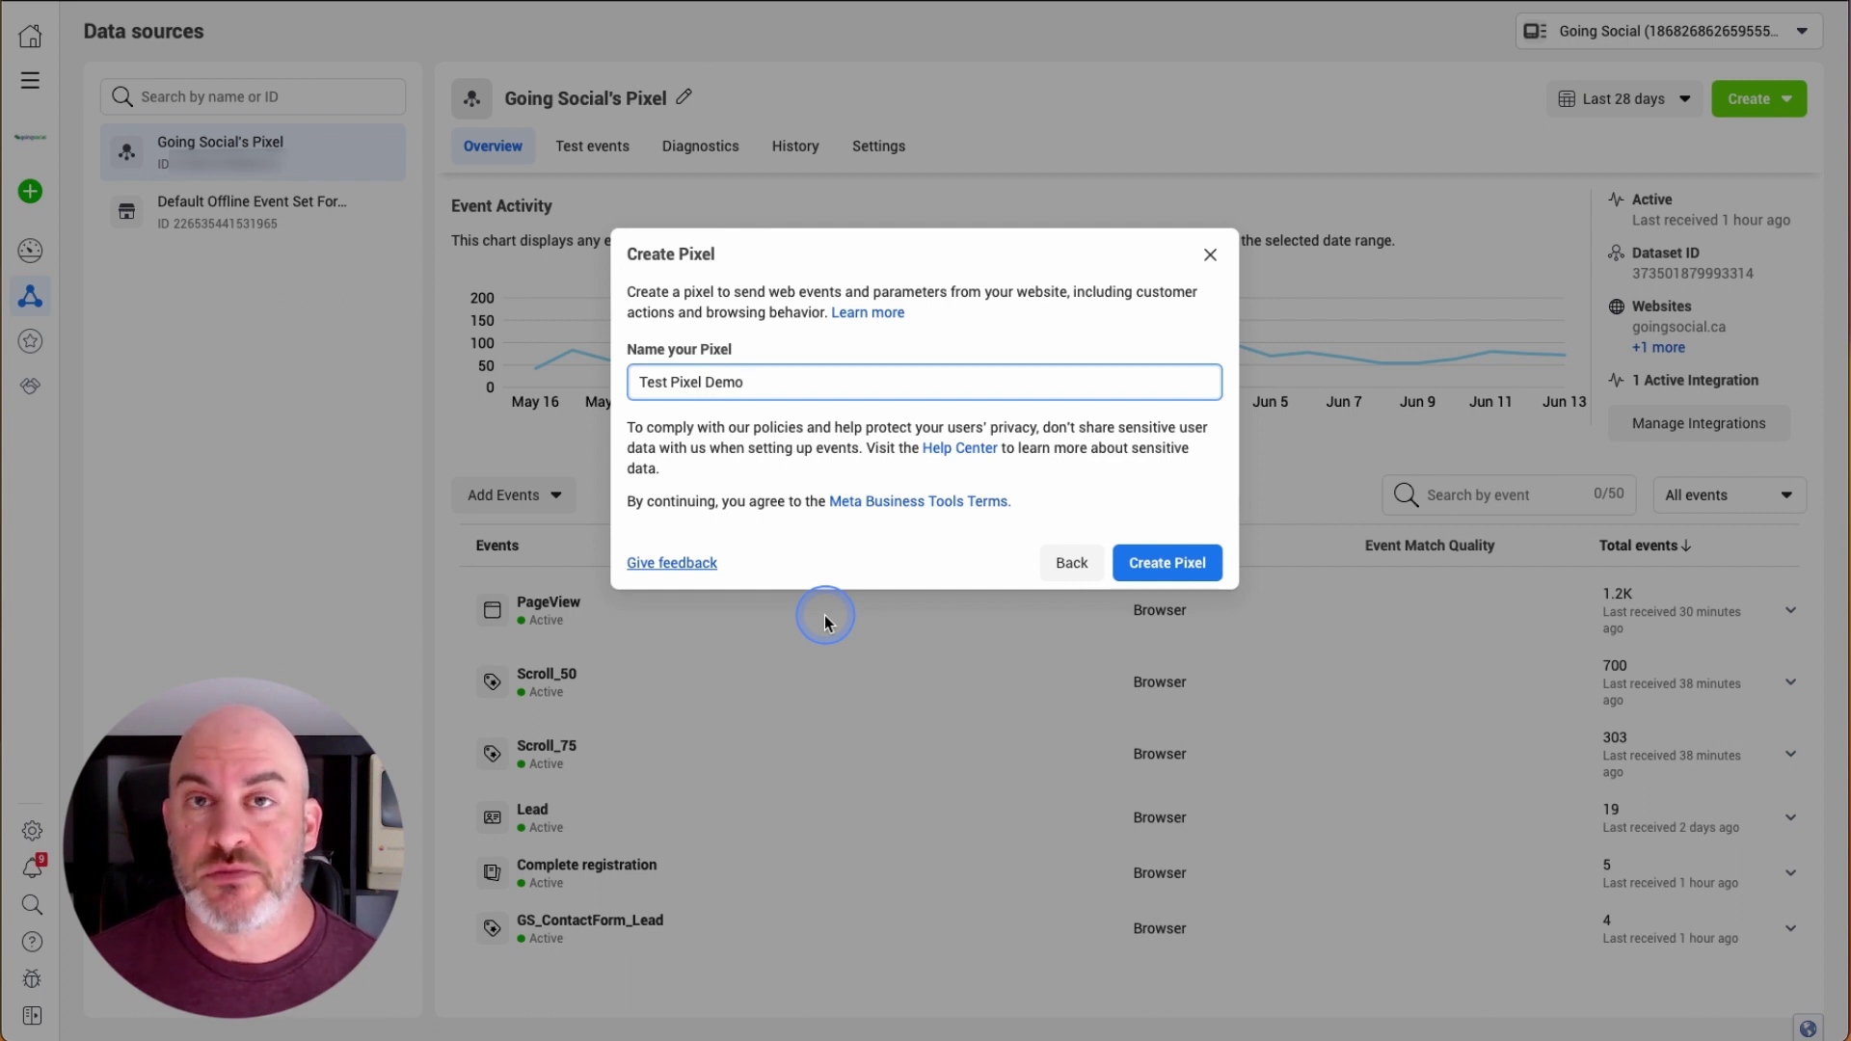
left_click(1163, 568)
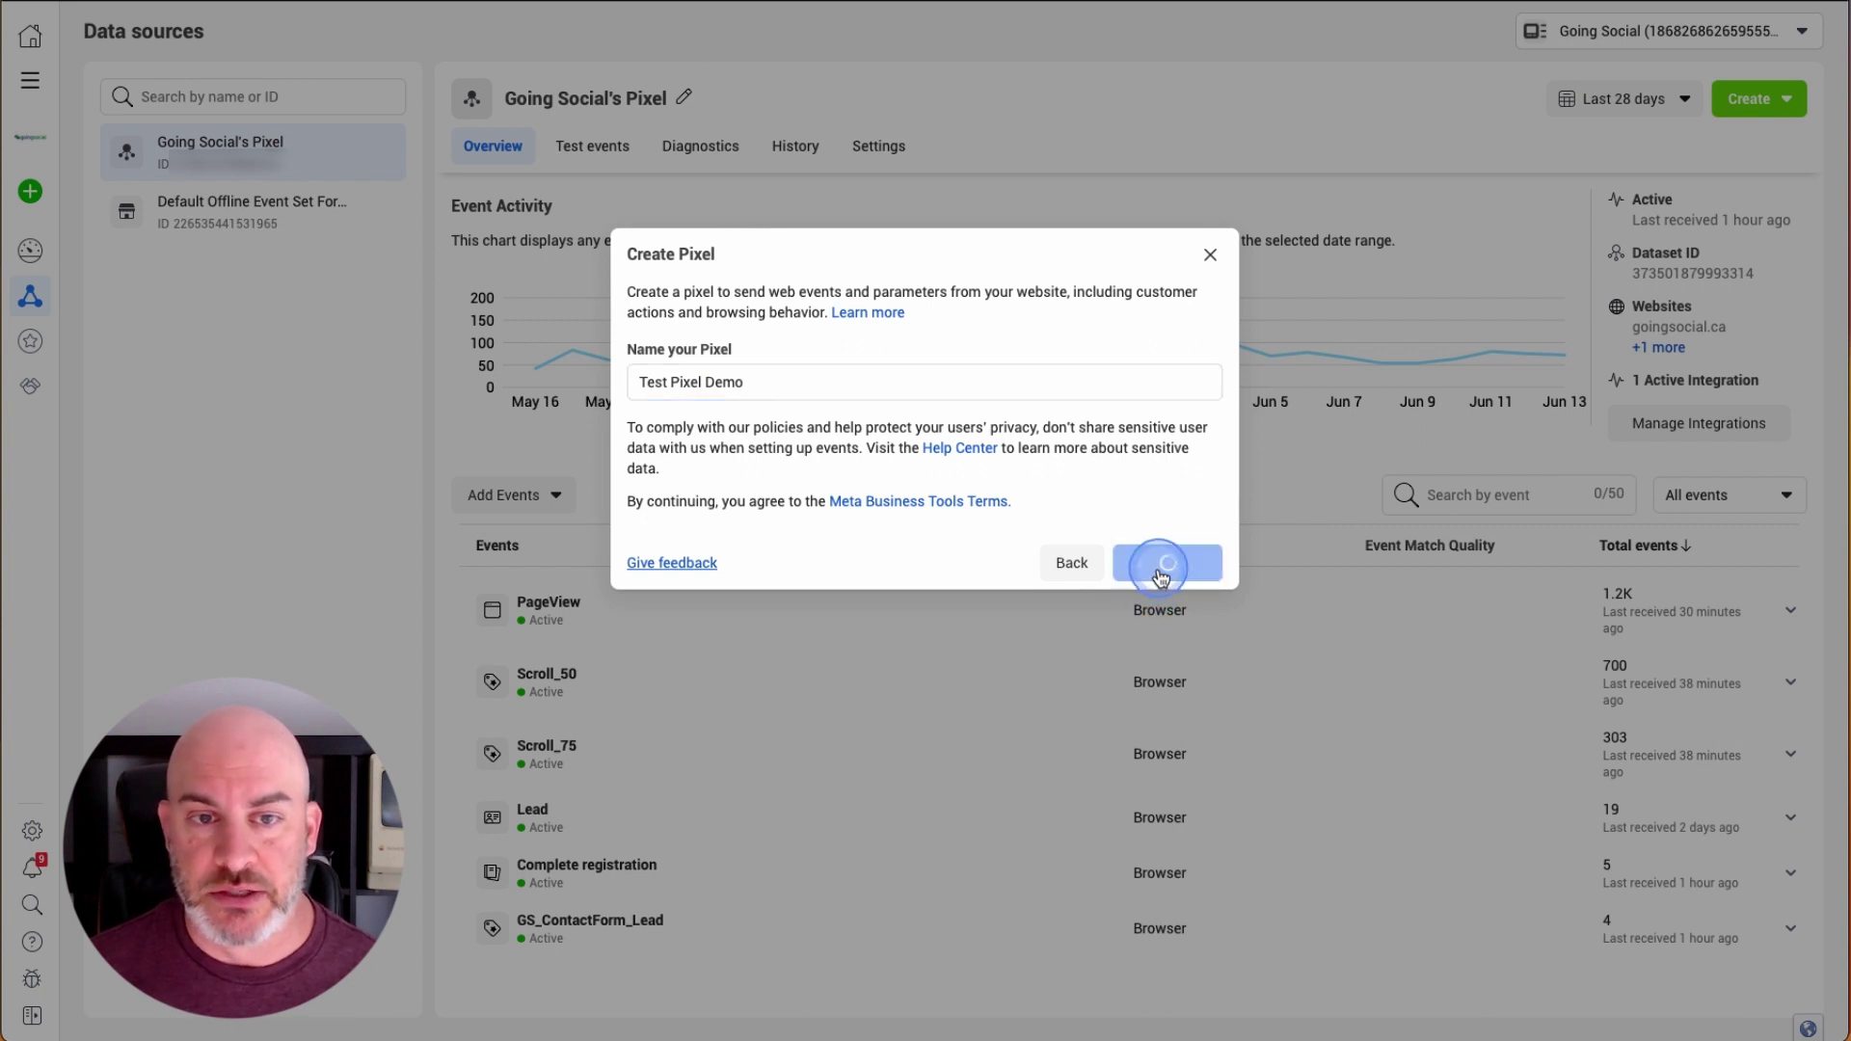
- Add the website's URL to the new pixel, check it and continue to the setup method choice
left_click(709, 395)
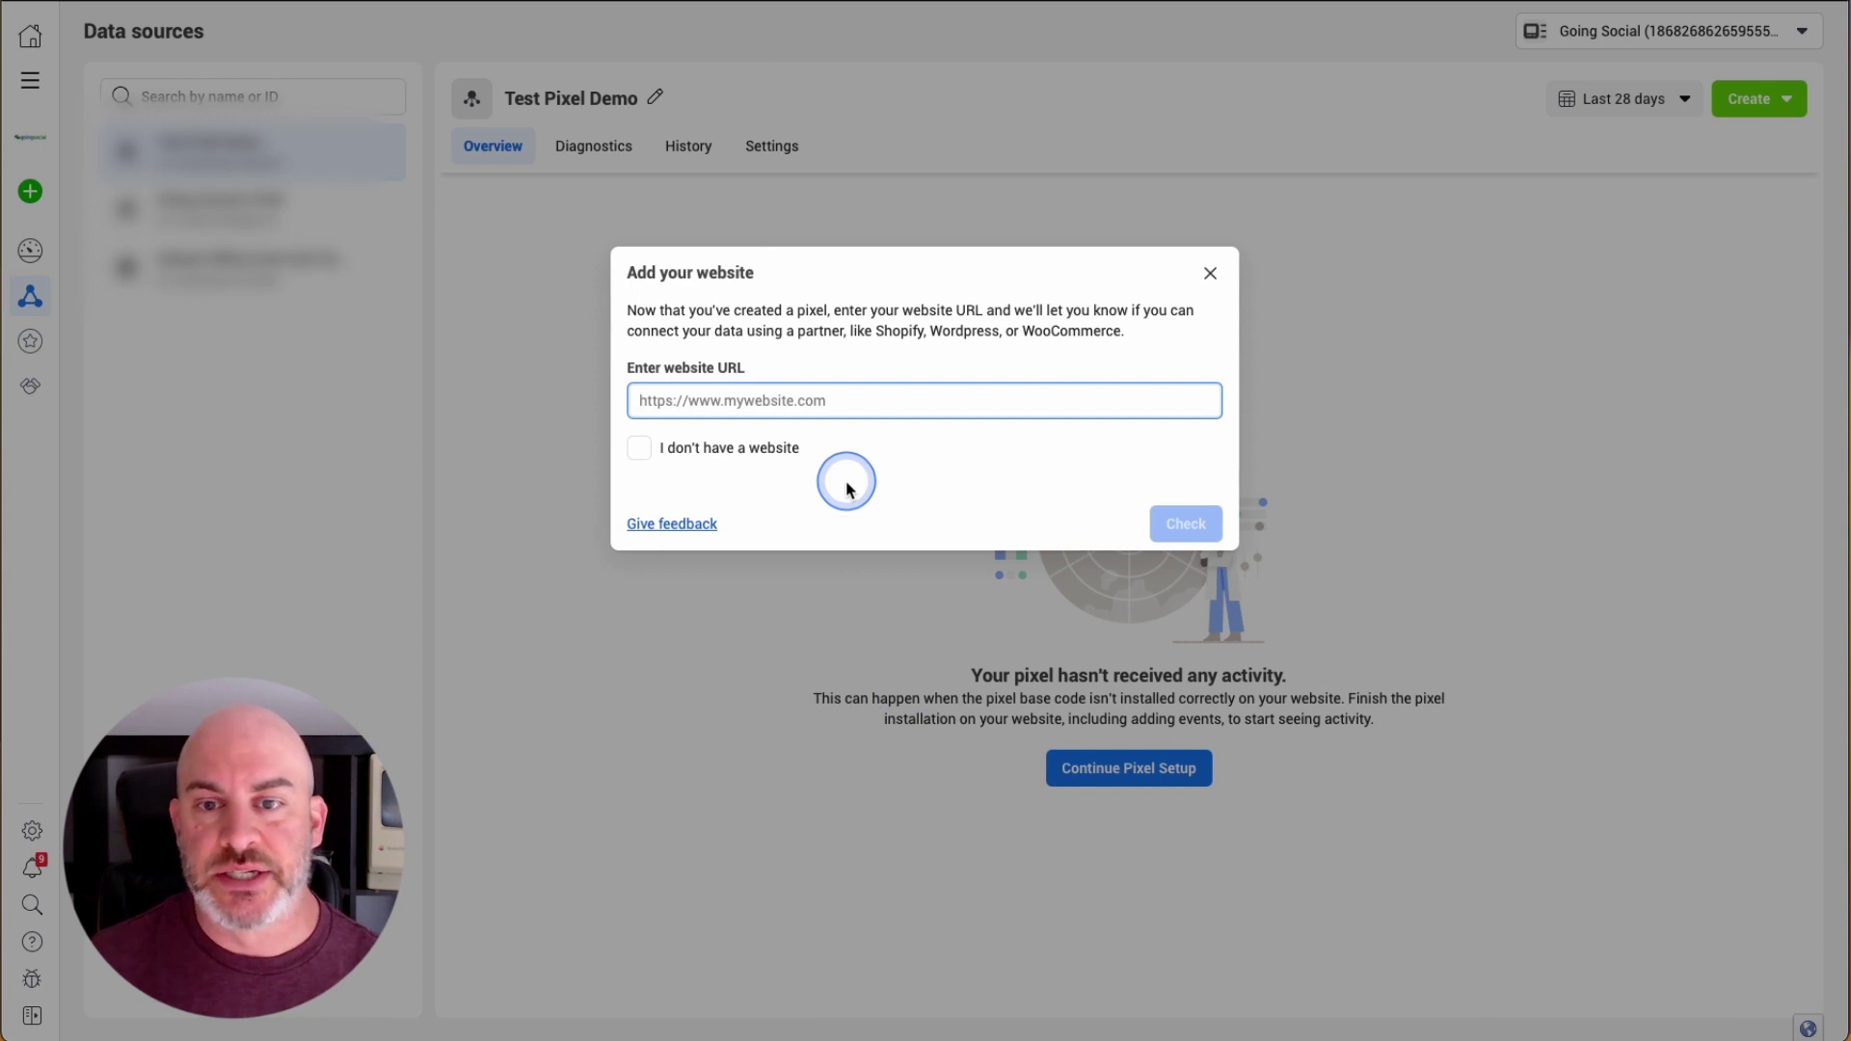
type("www.")
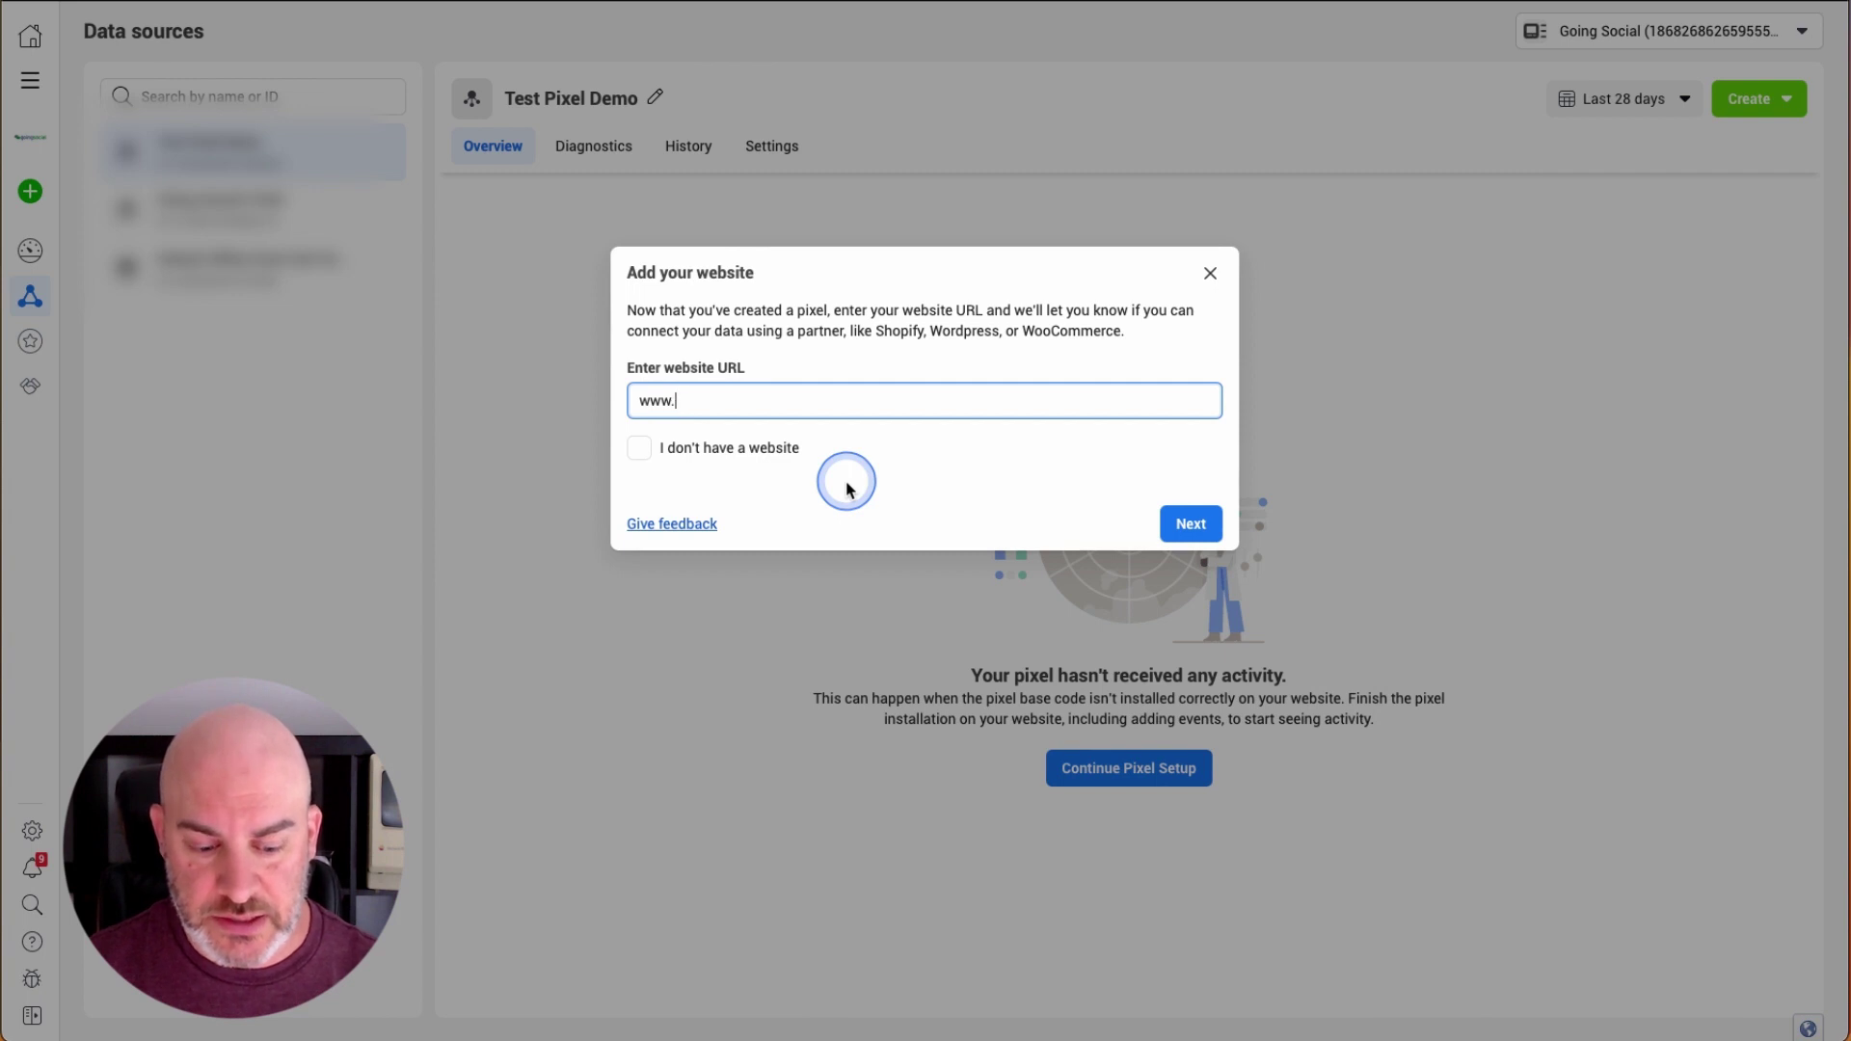
type("lowellbrown.com")
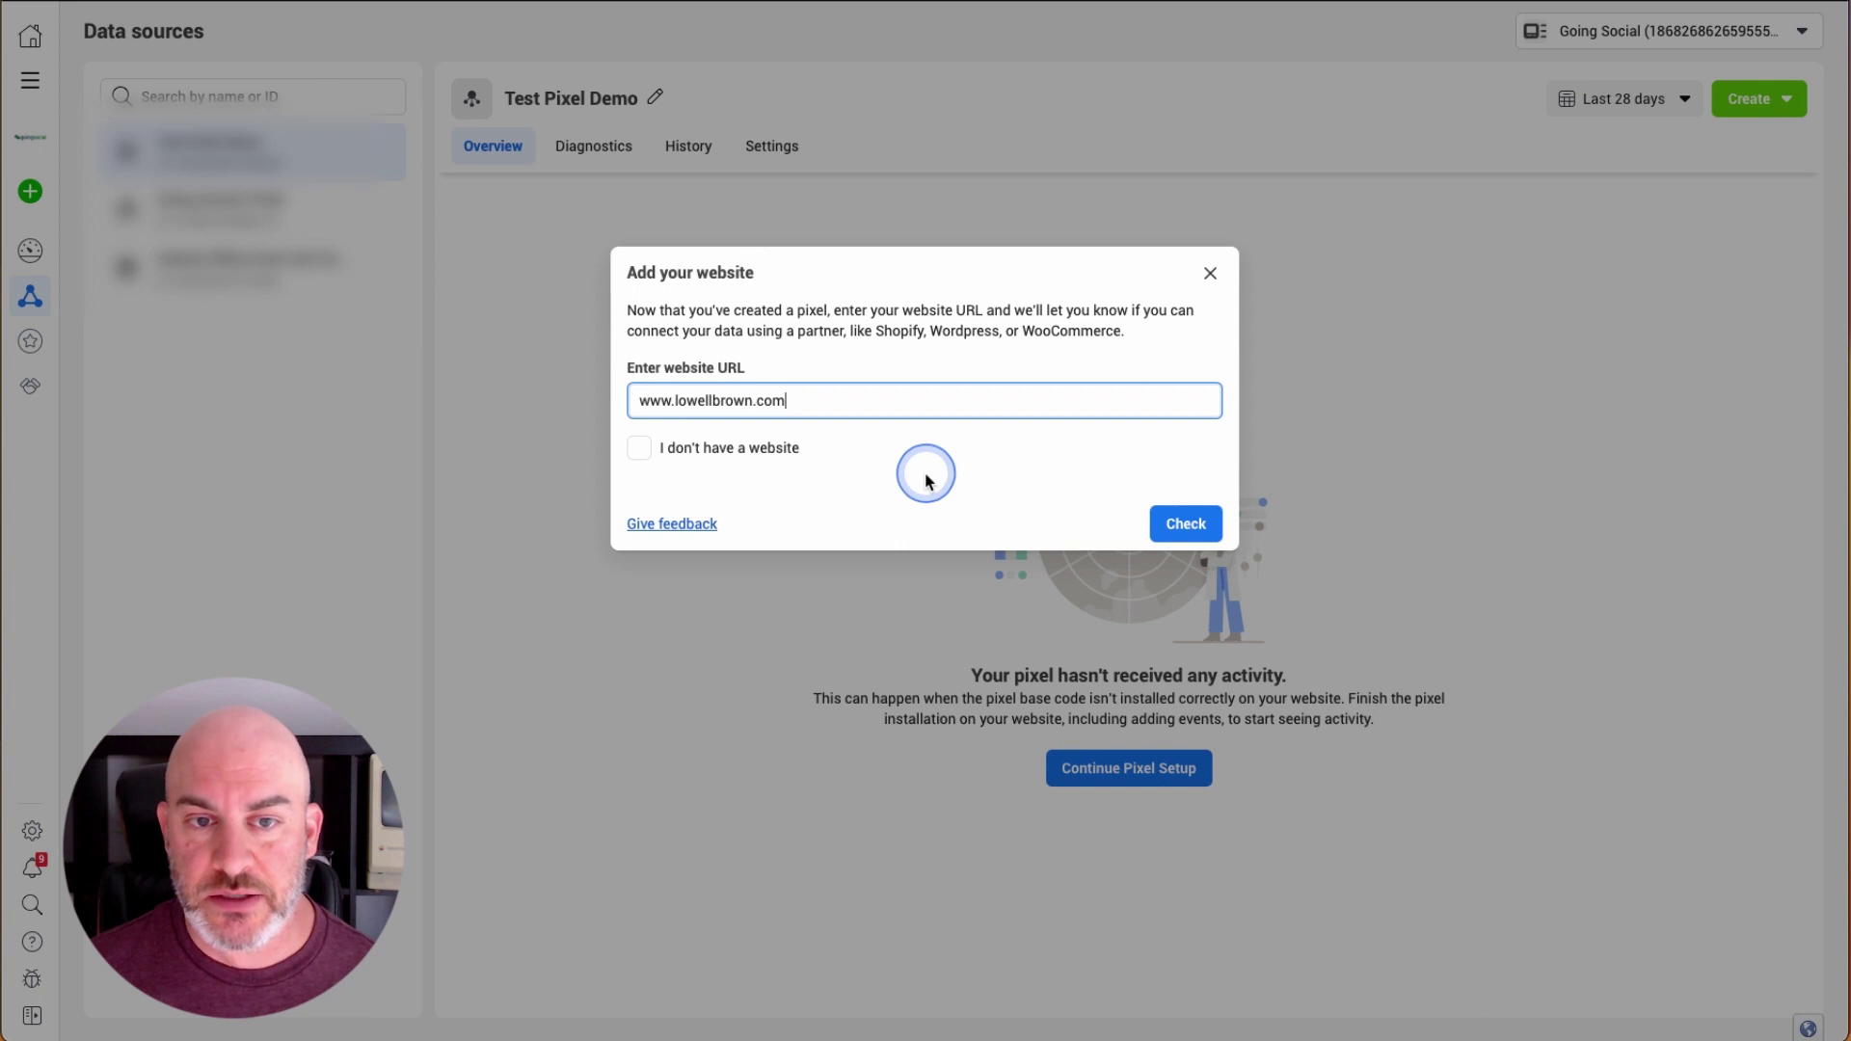
left_click(1192, 529)
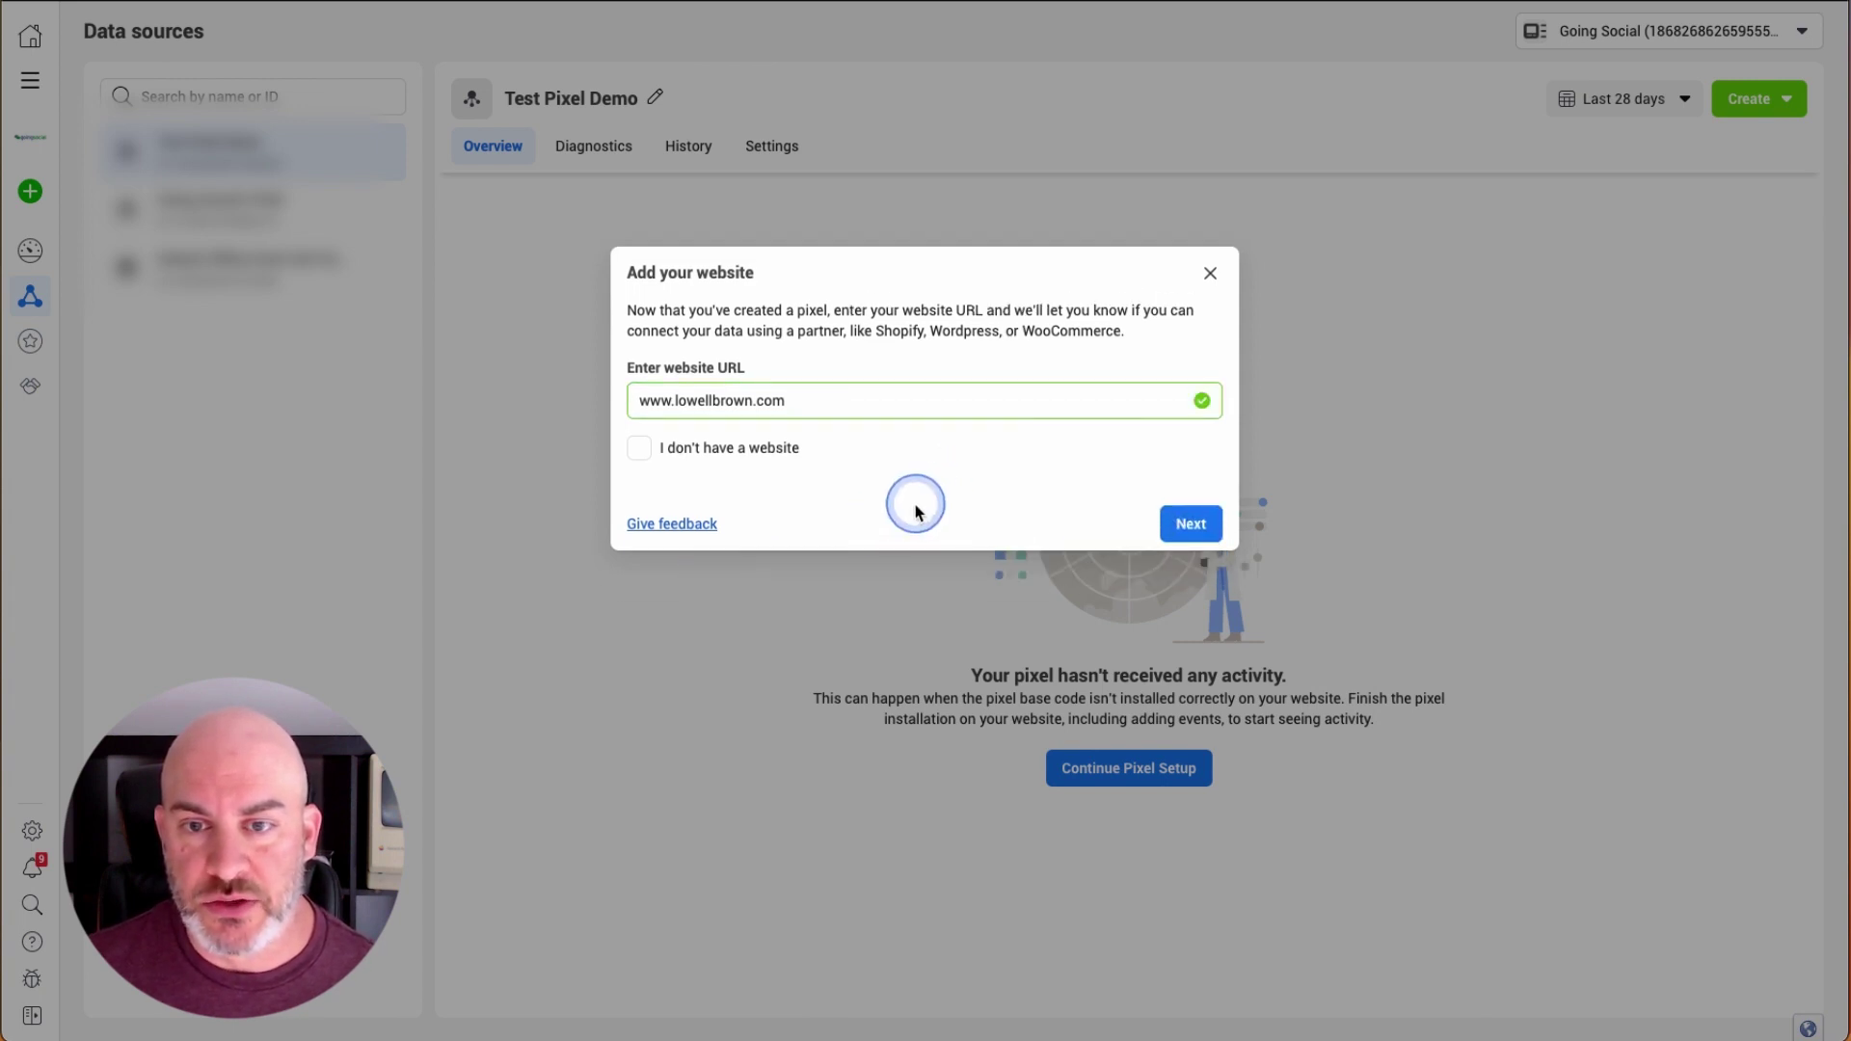
left_click(1191, 524)
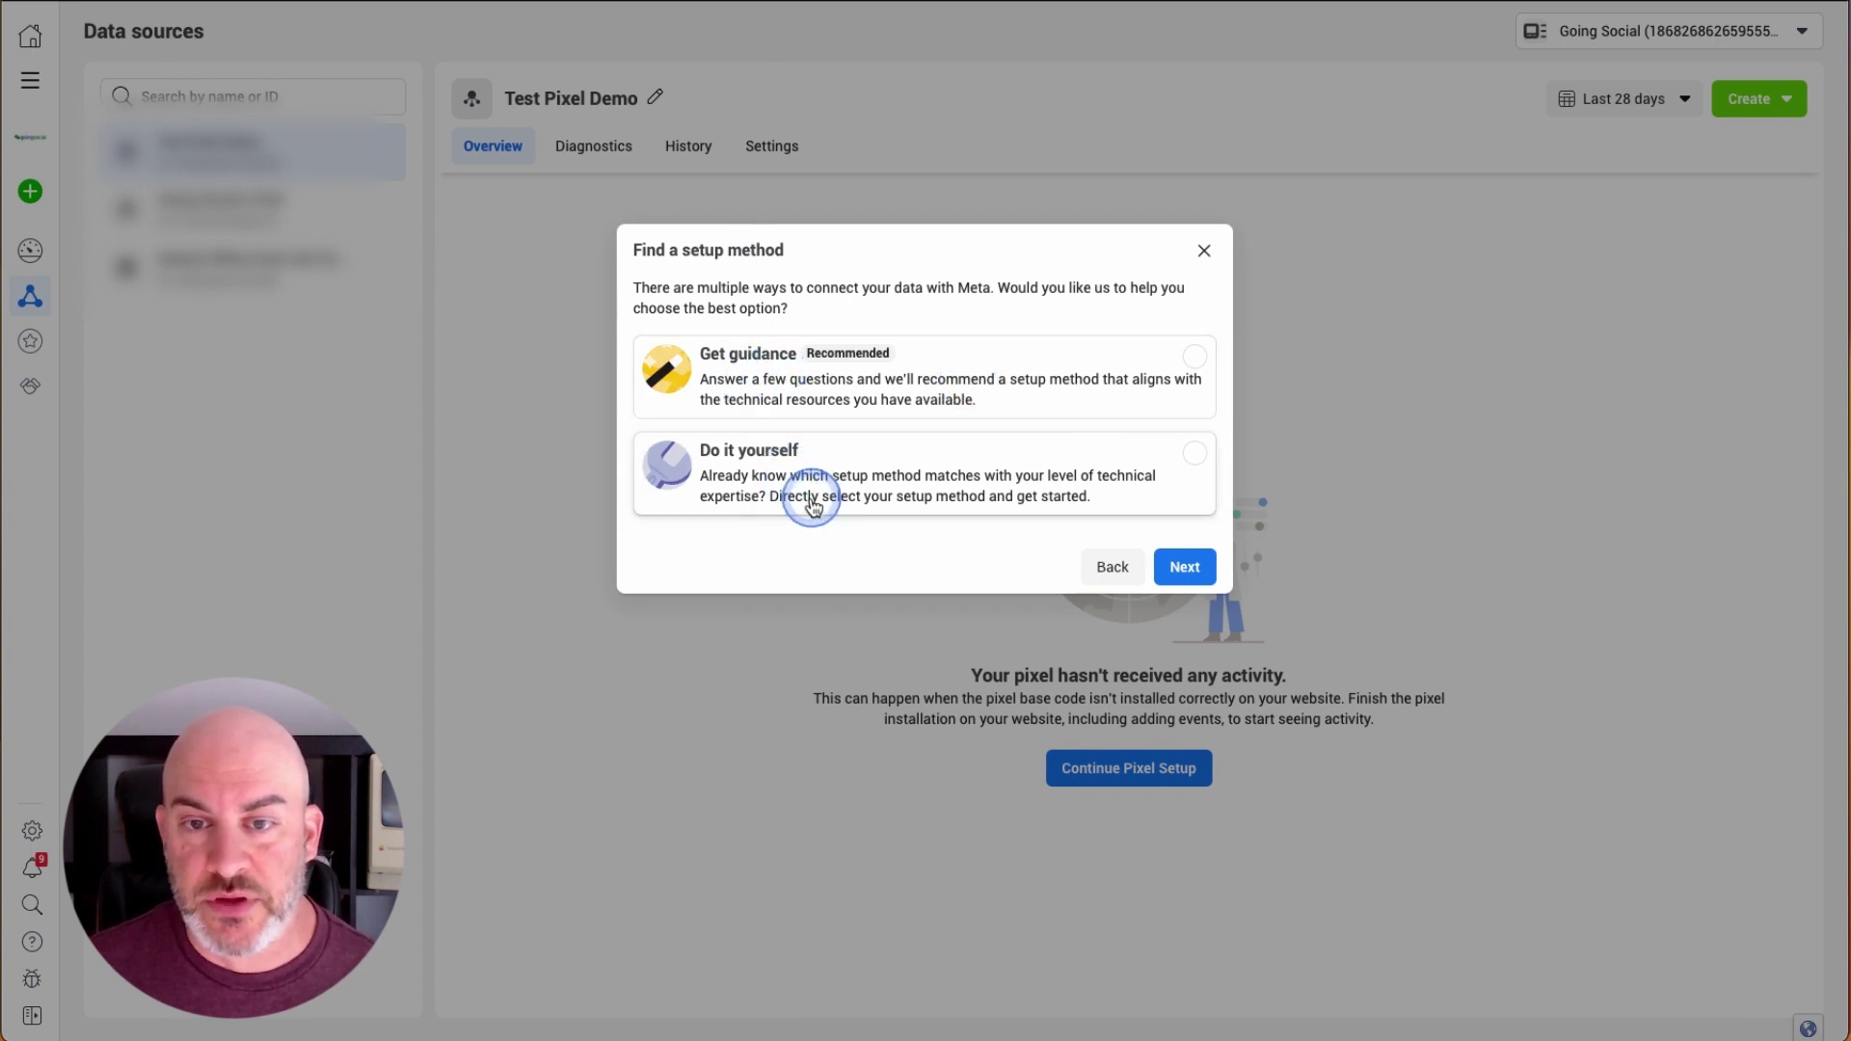
- Choose guided setup and answer "Just me" for the team and "Tech-savvy" for the technical resources
left_click(772, 384)
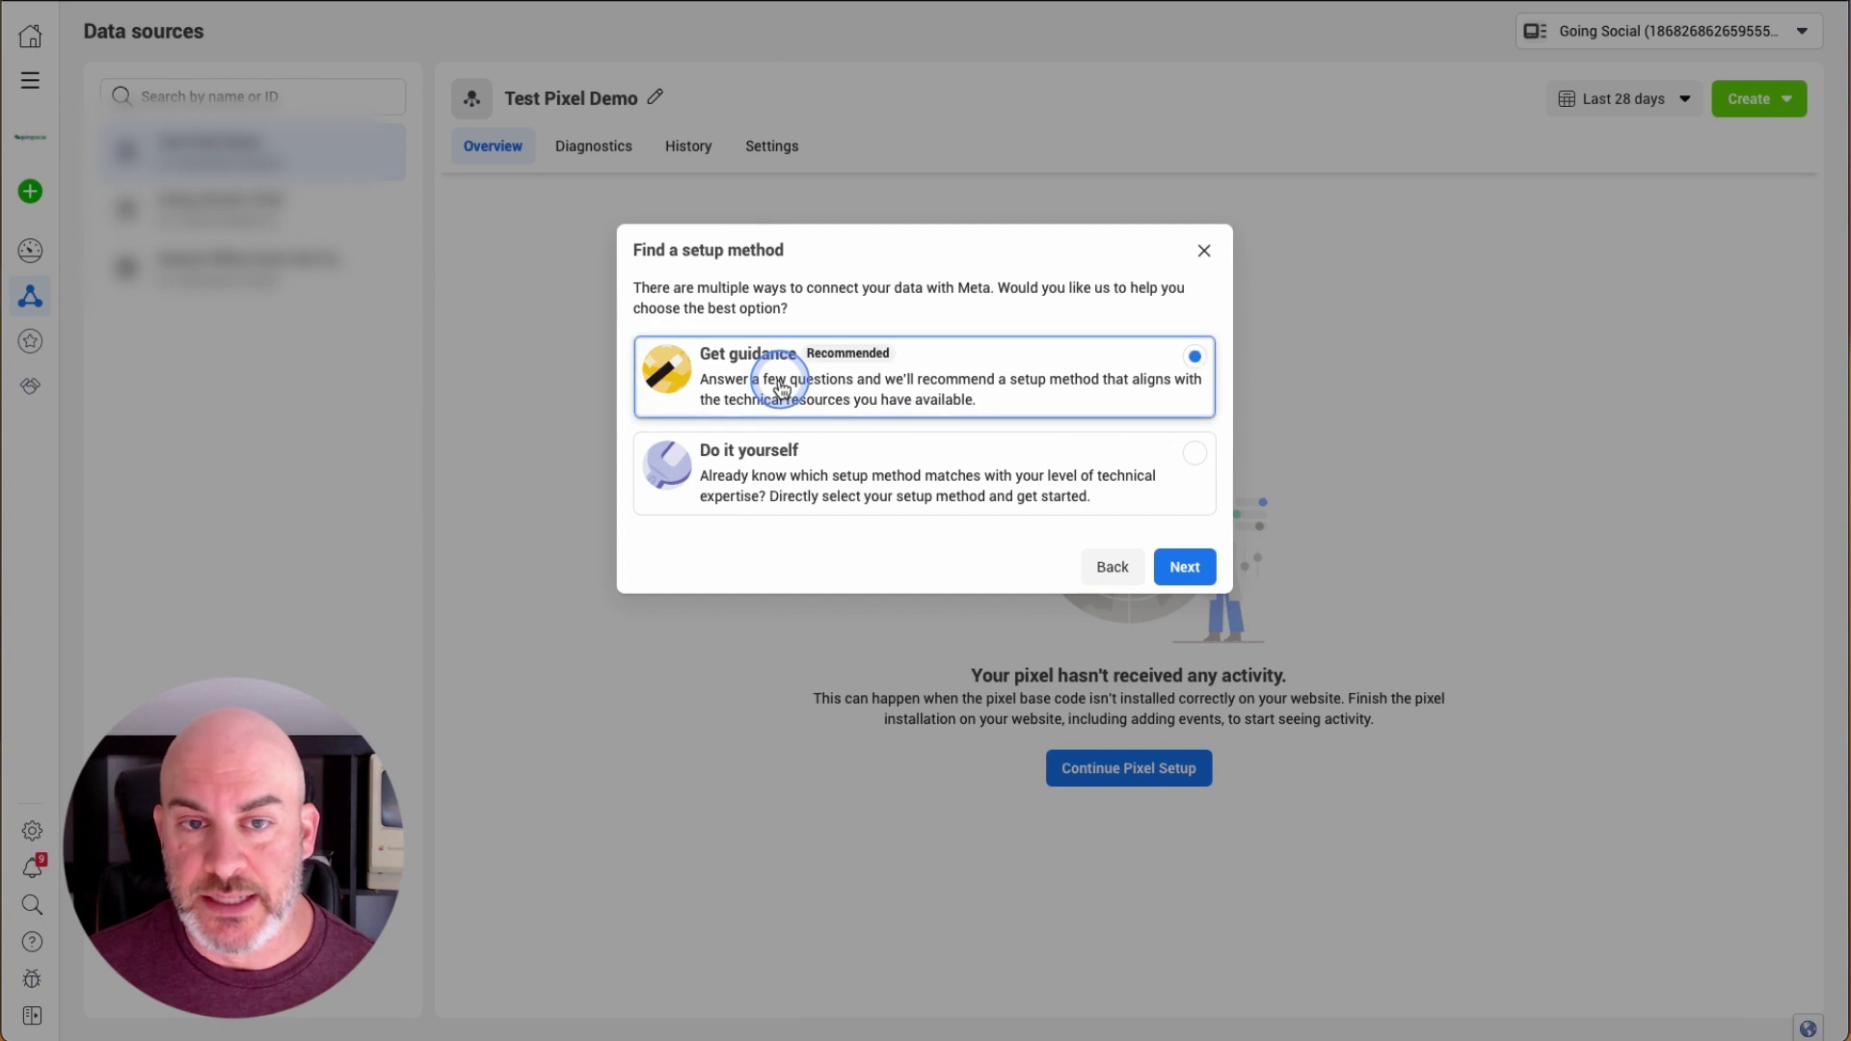
left_click(1185, 567)
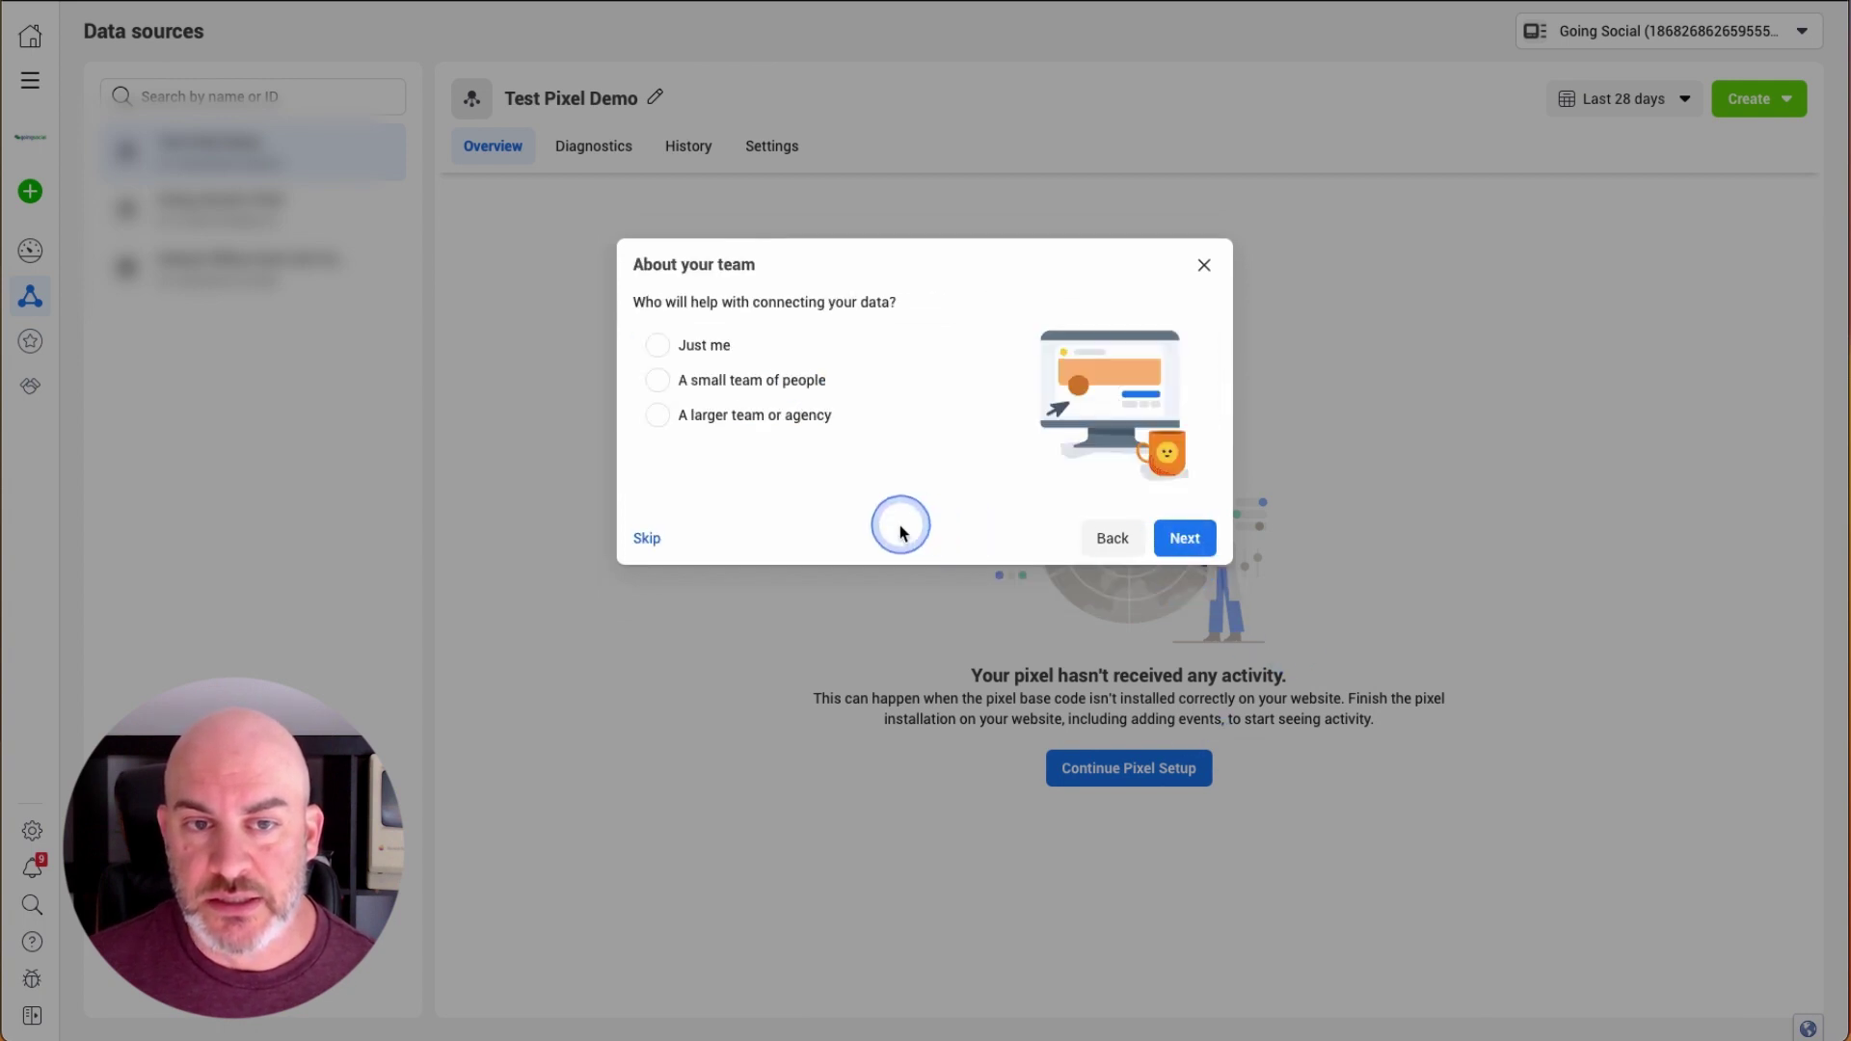
left_click(656, 345)
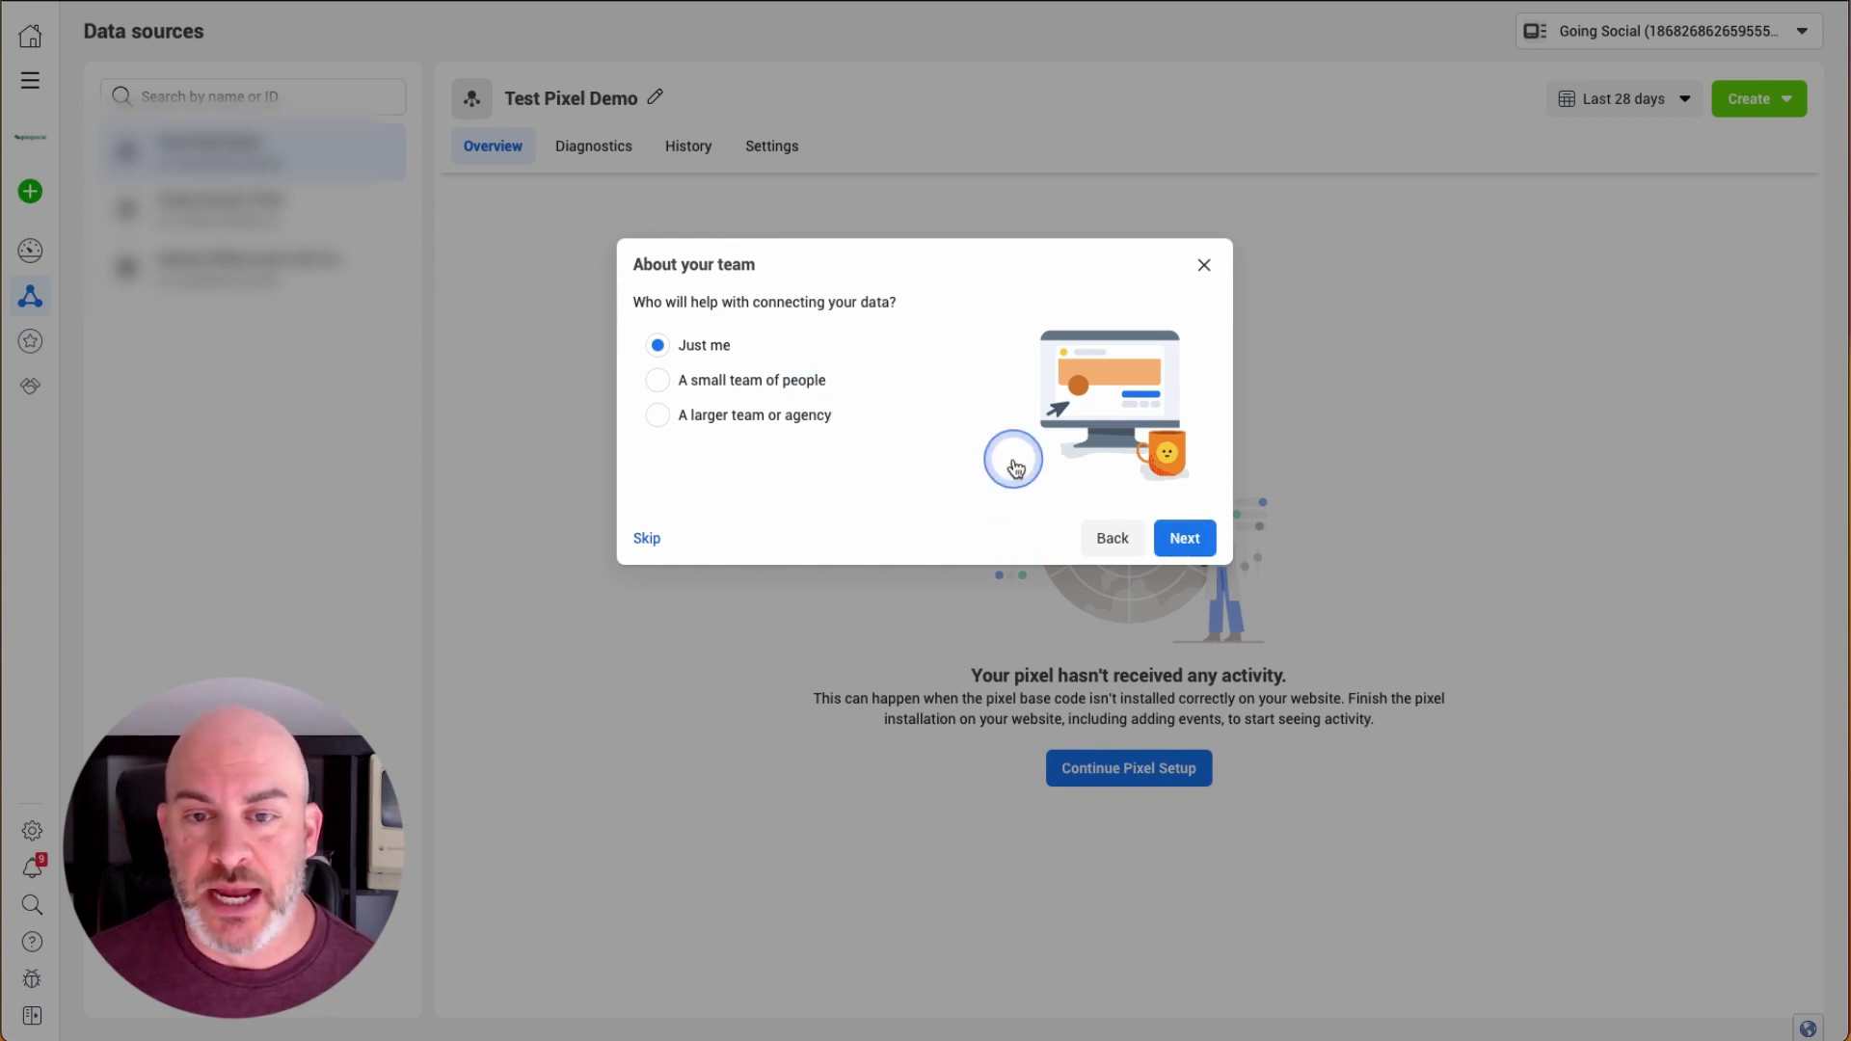
left_click(1182, 539)
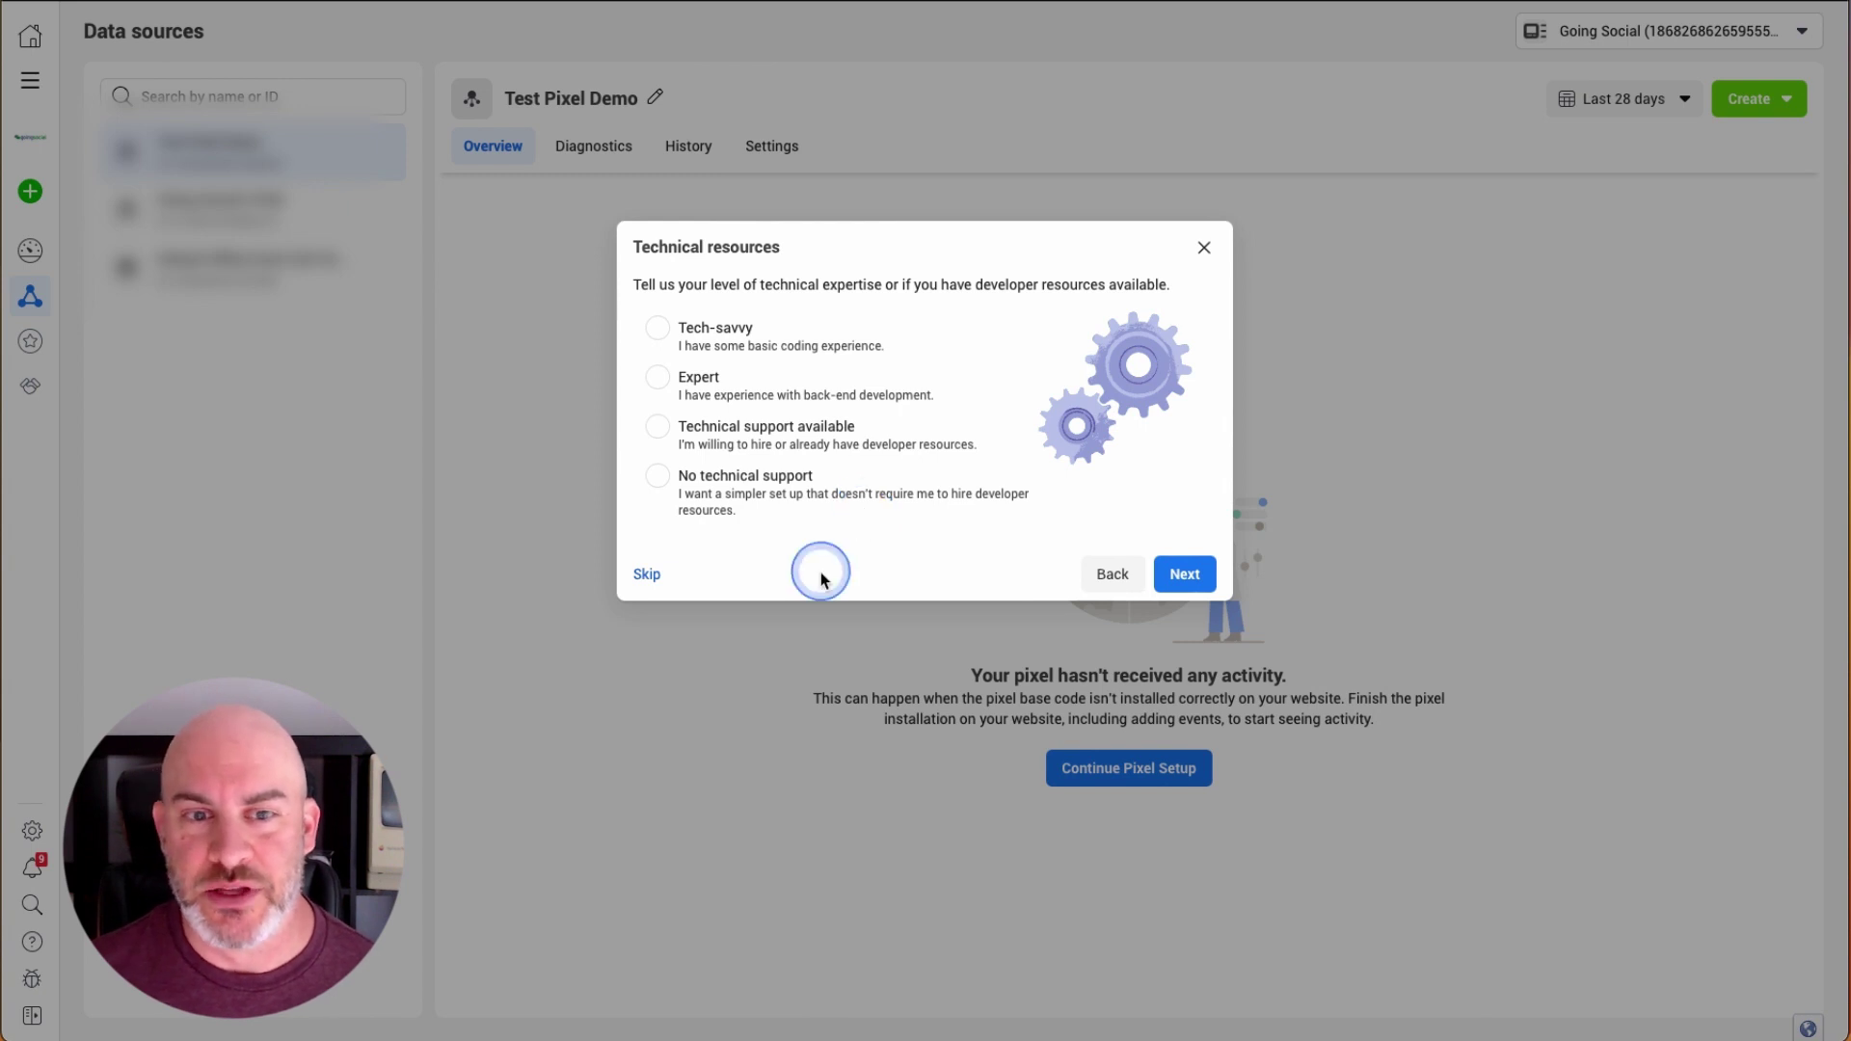
left_click(660, 329)
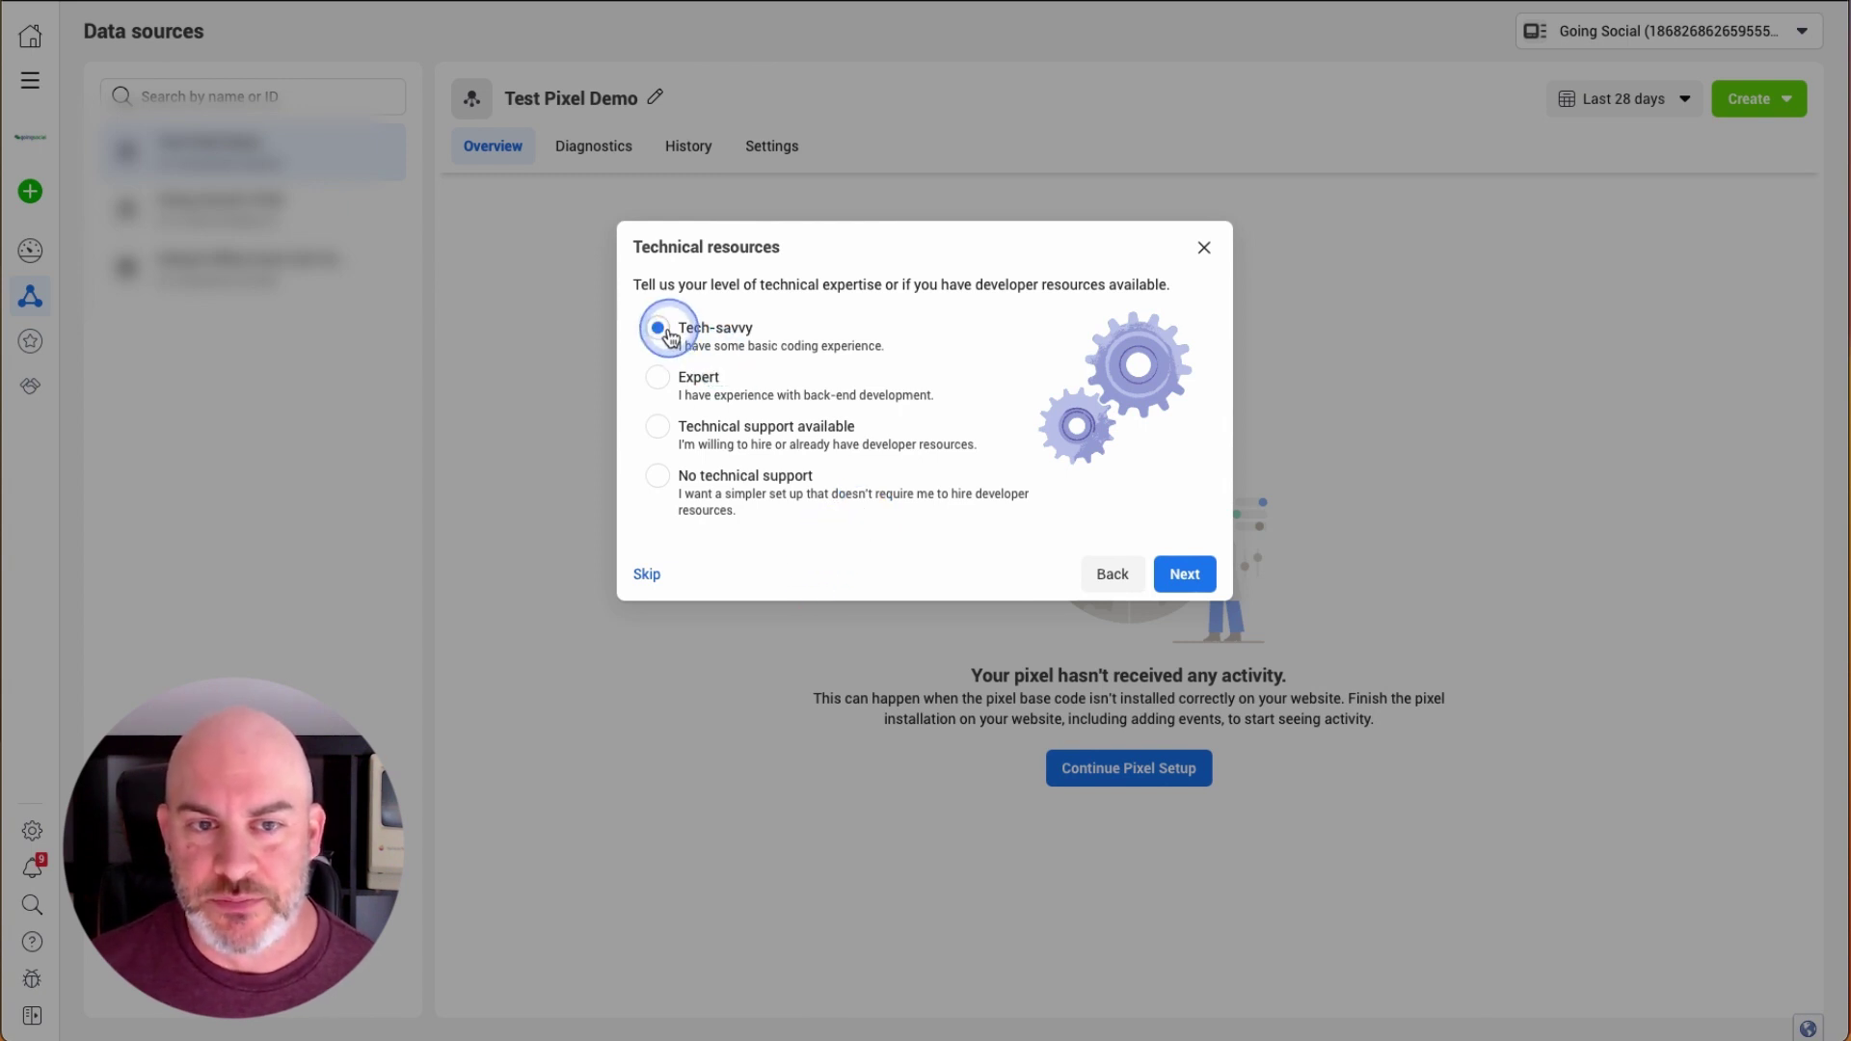
left_click(1185, 576)
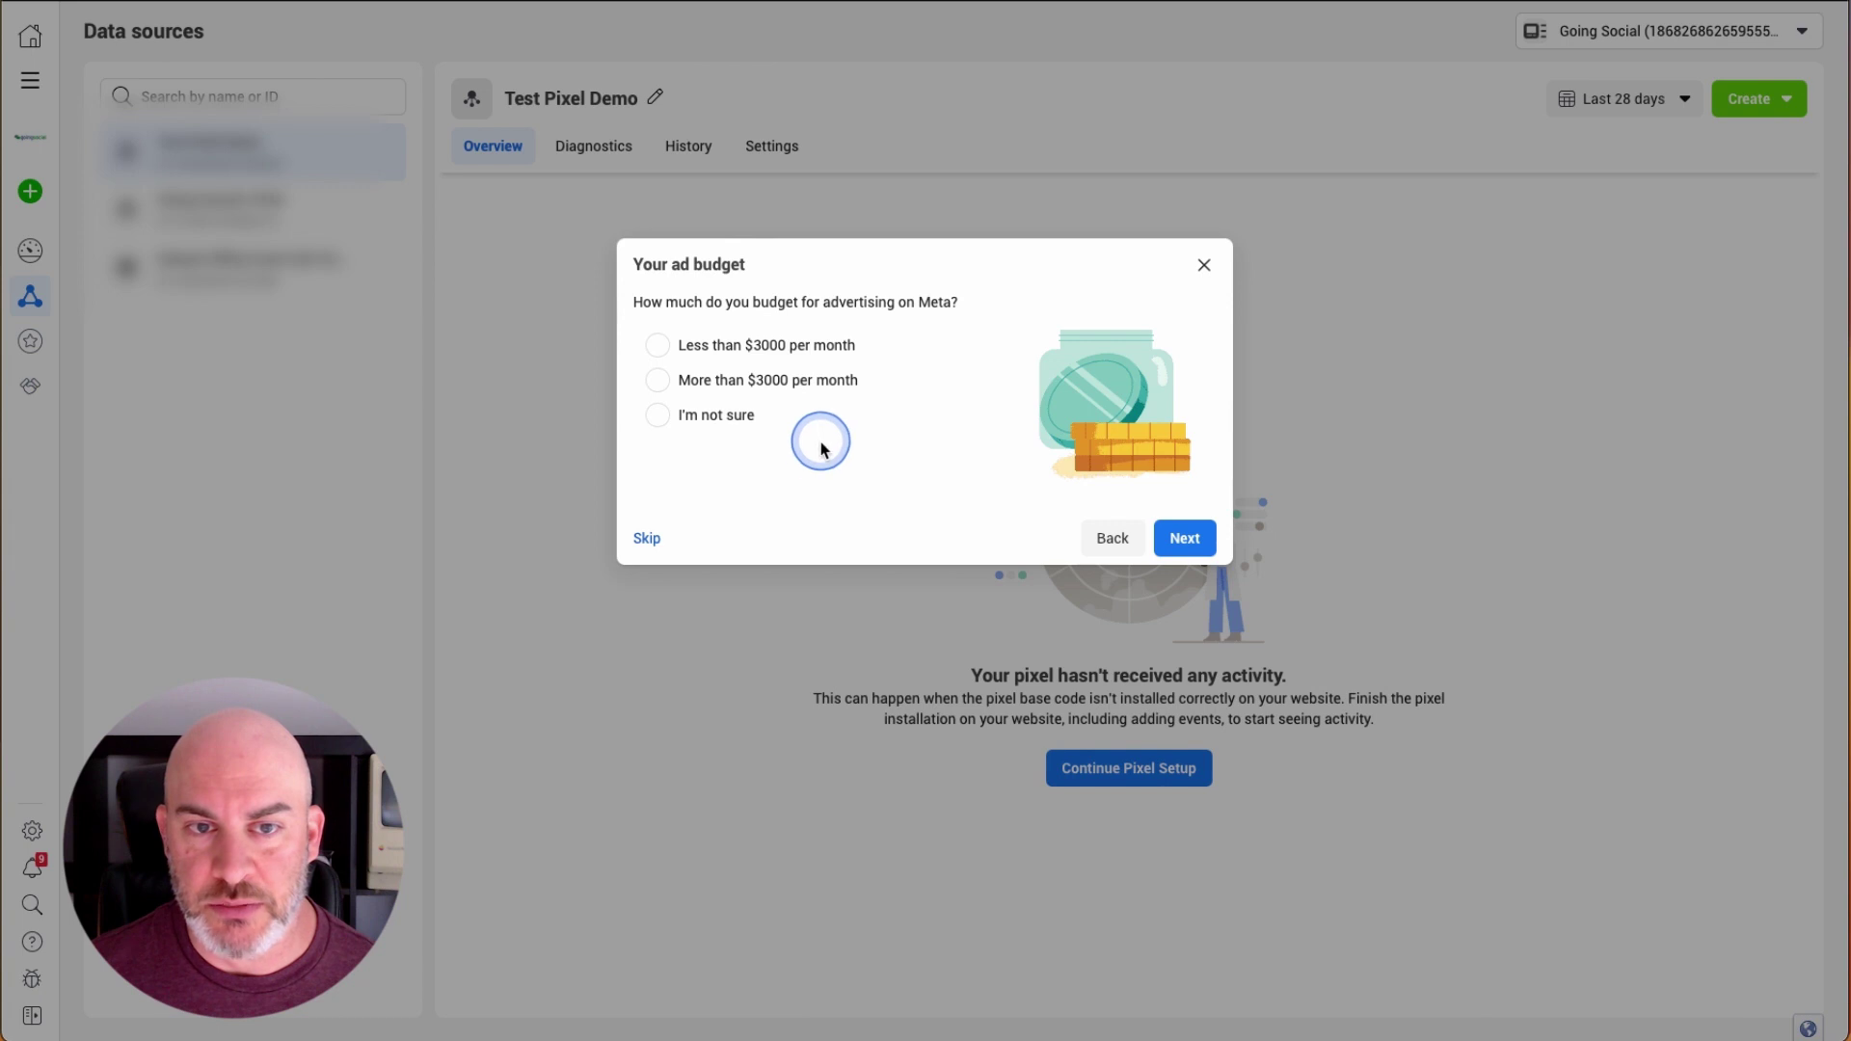
- Answer the remaining guidance questions with a budget of less than $3000 per month and a preference for no AWS account
left_click(826, 345)
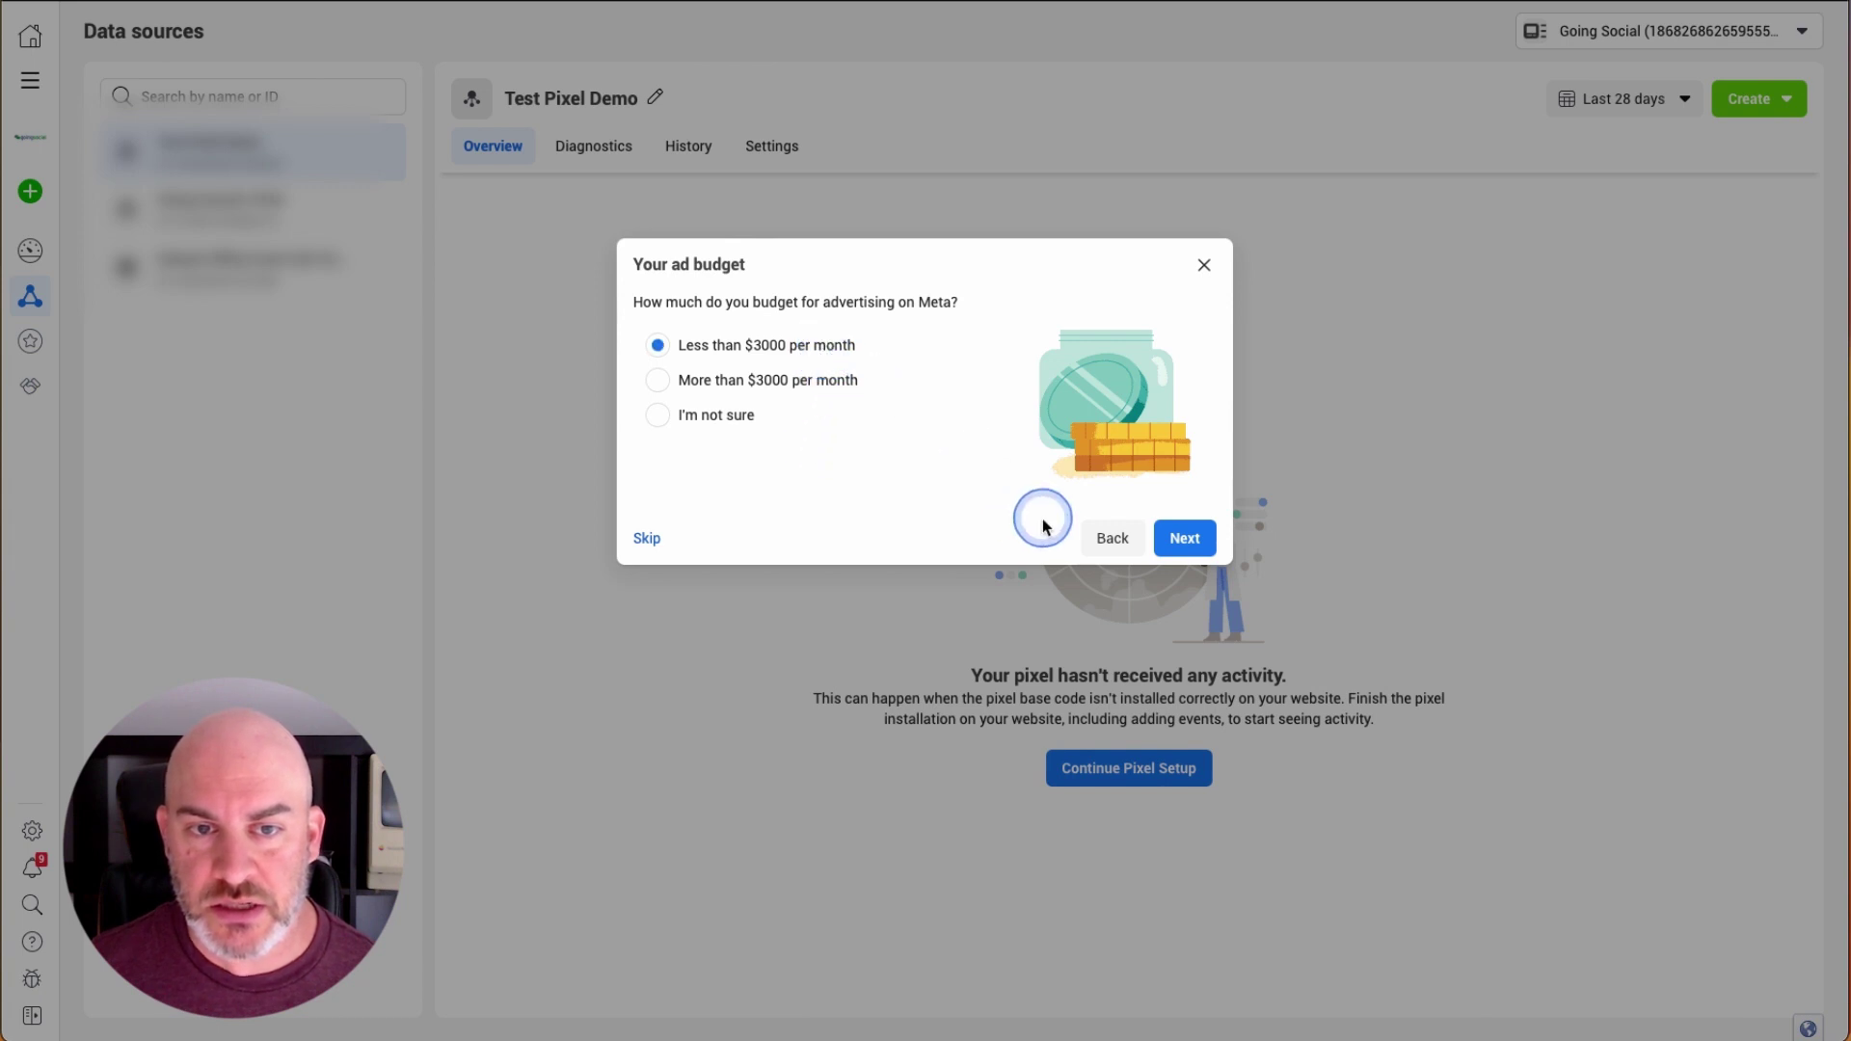
left_click(1190, 540)
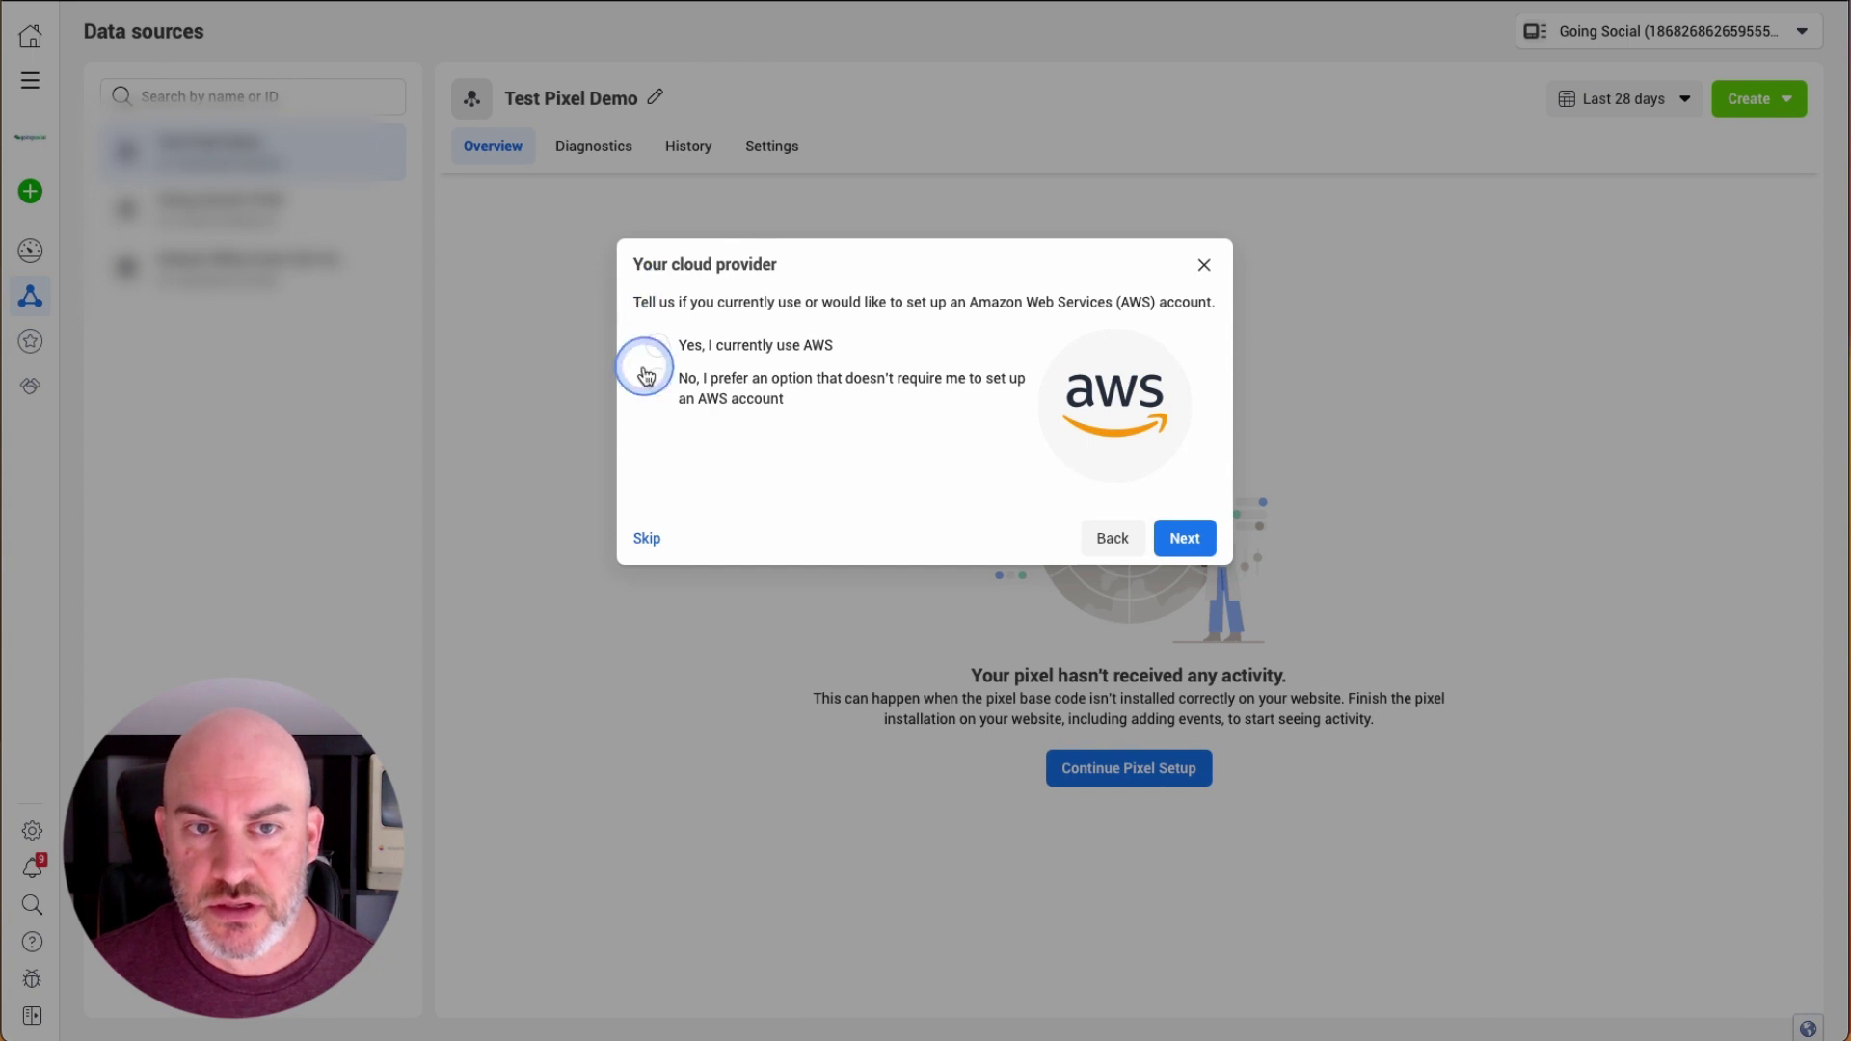
left_click(659, 393)
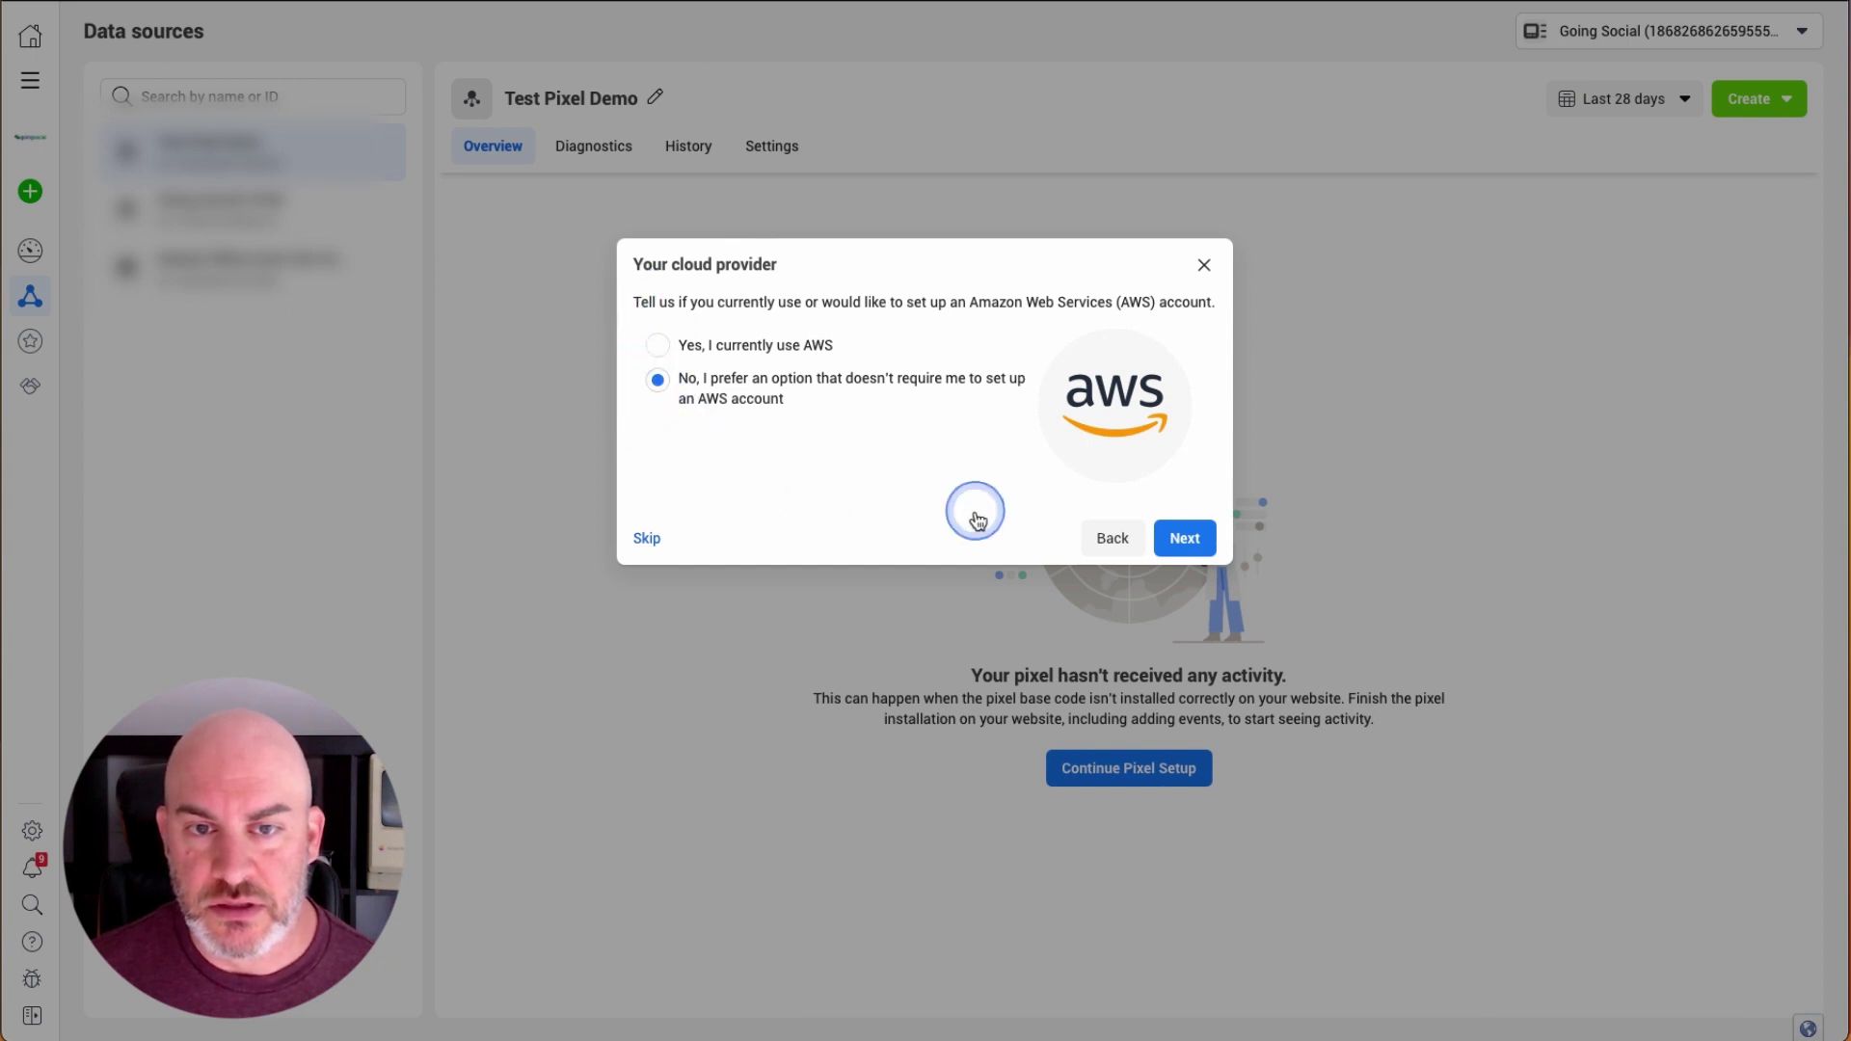
left_click(1184, 538)
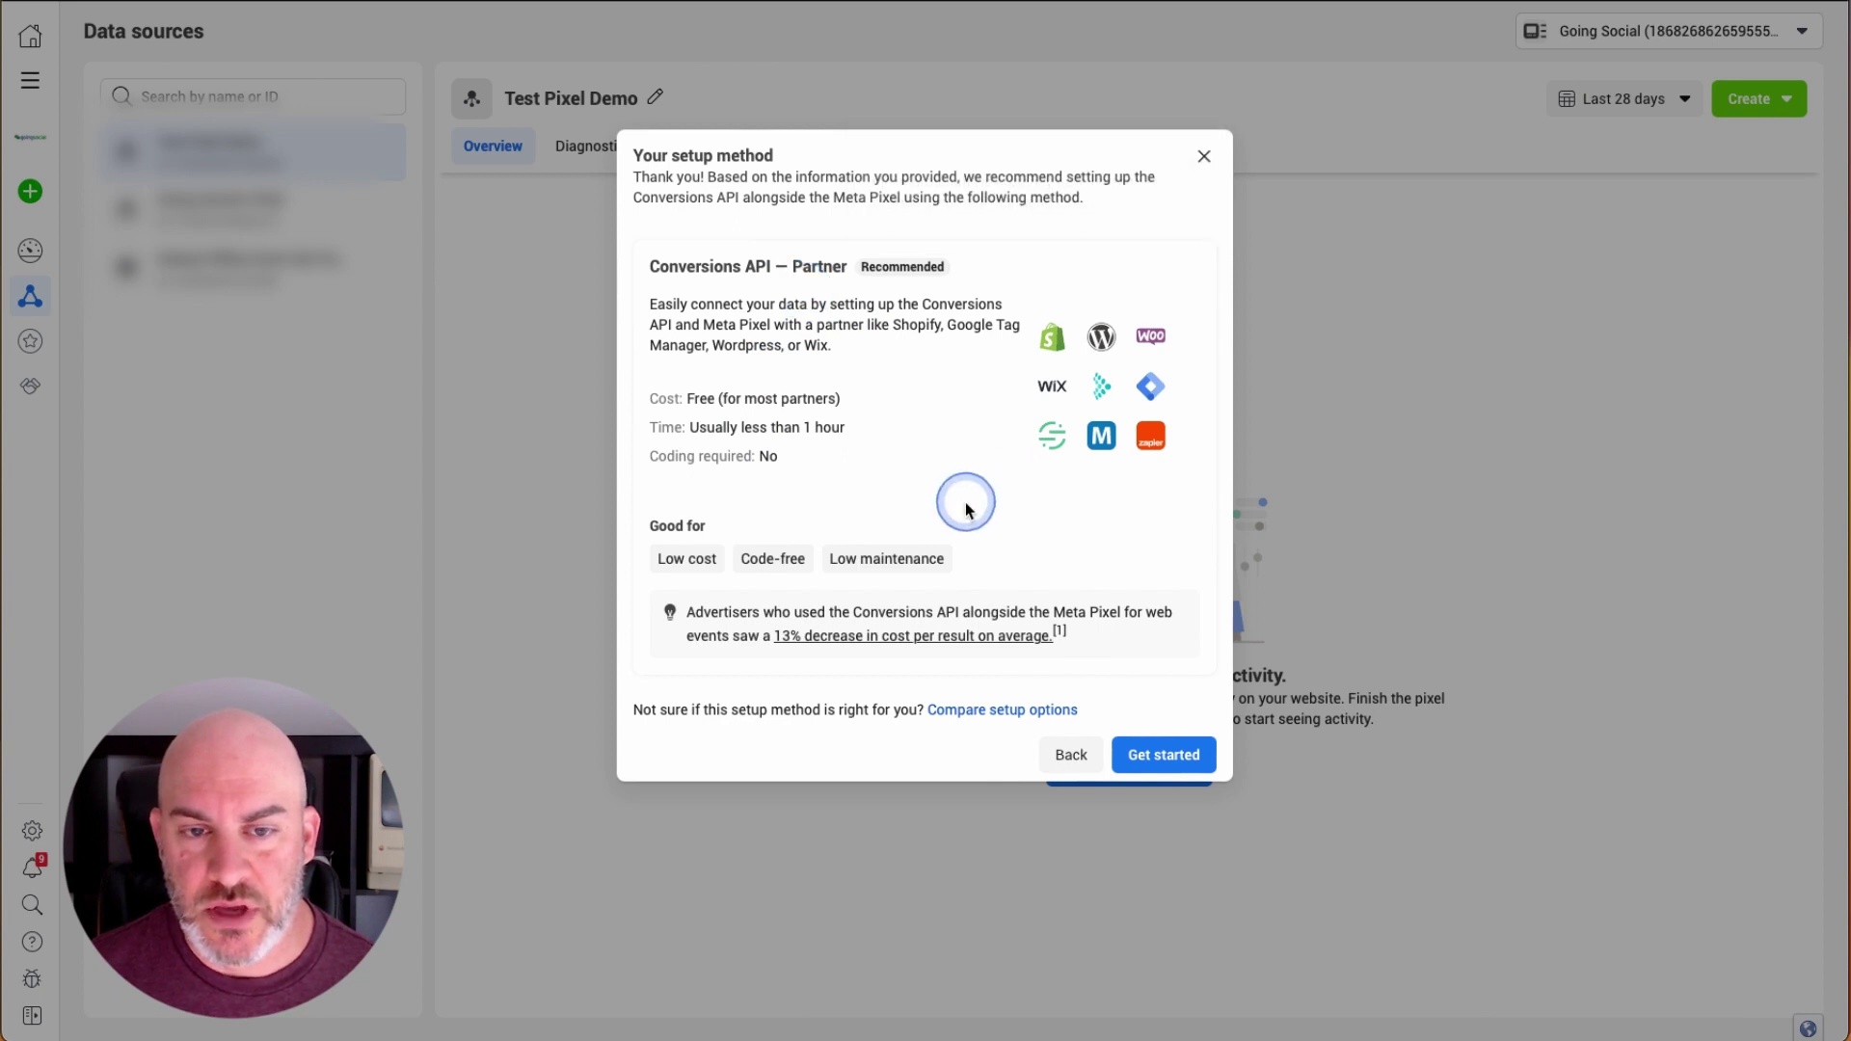
- Start the recommended Conversions API partner setup with WordPress, keeping Test Pixel Demo as the chosen pixel
left_click(1165, 754)
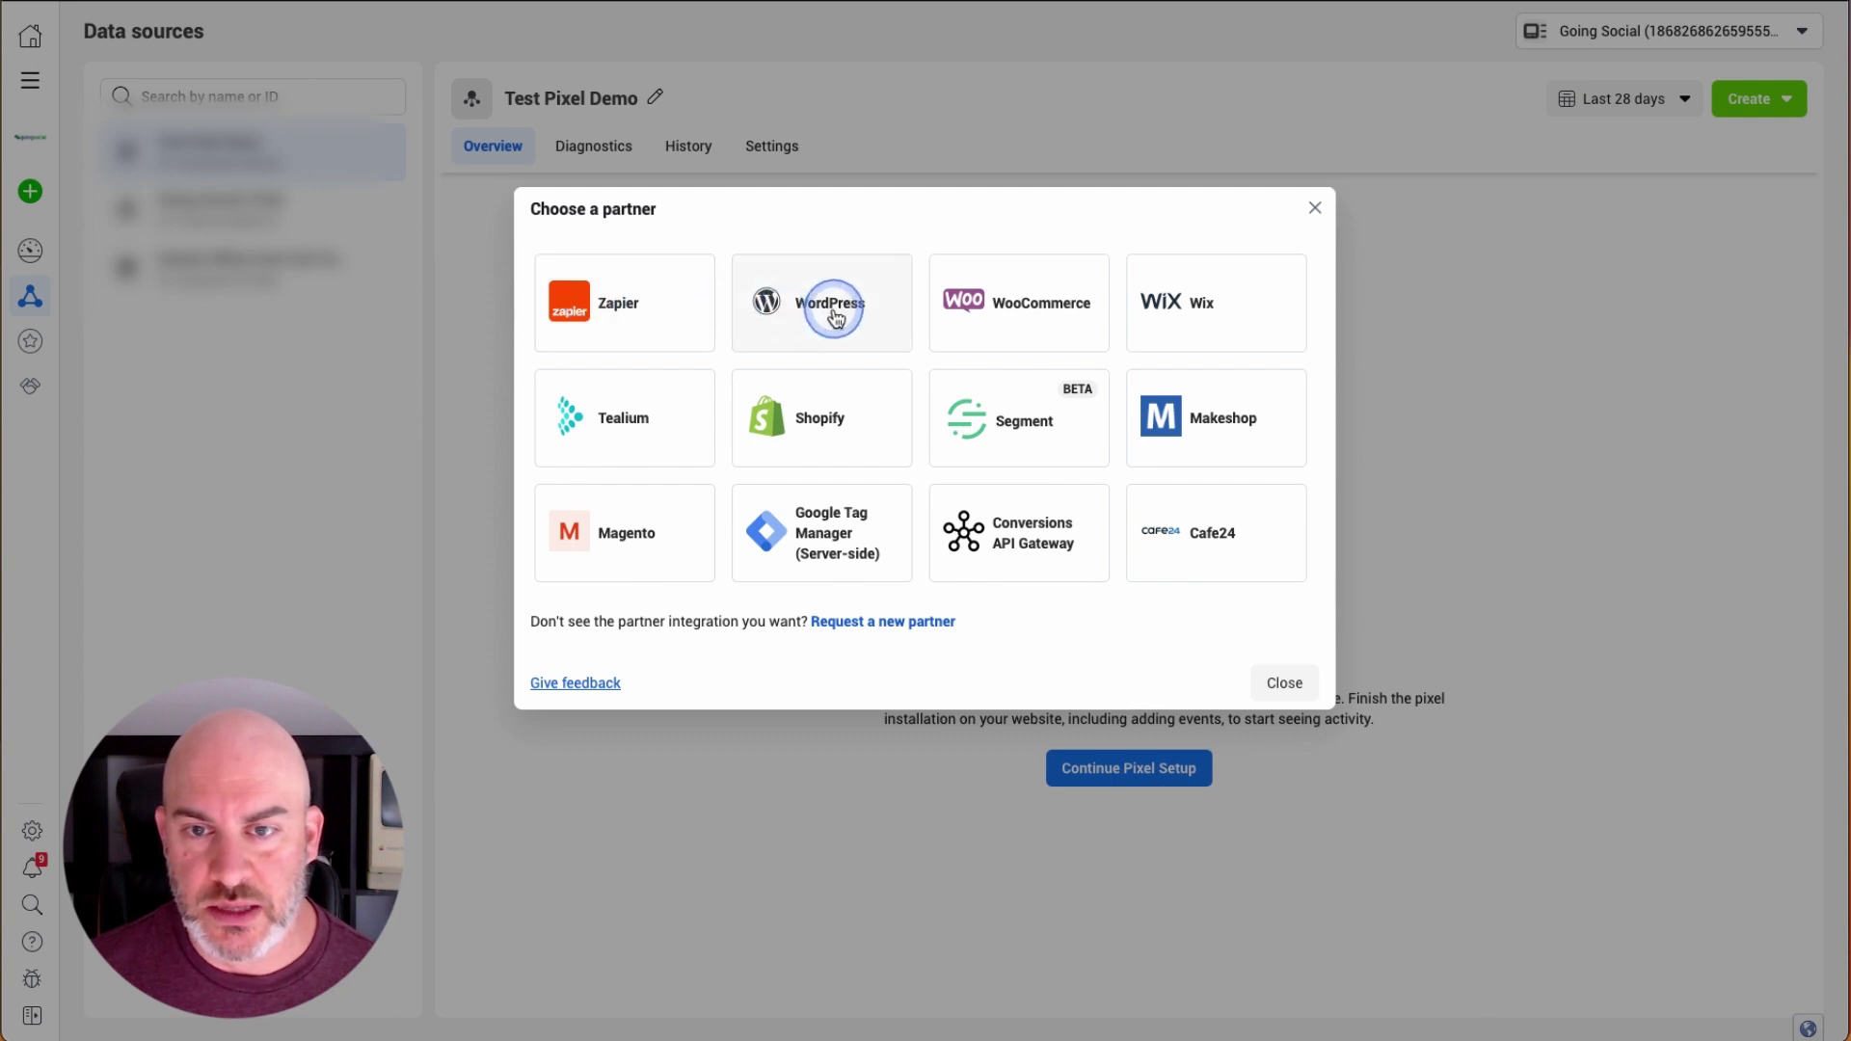
left_click(835, 316)
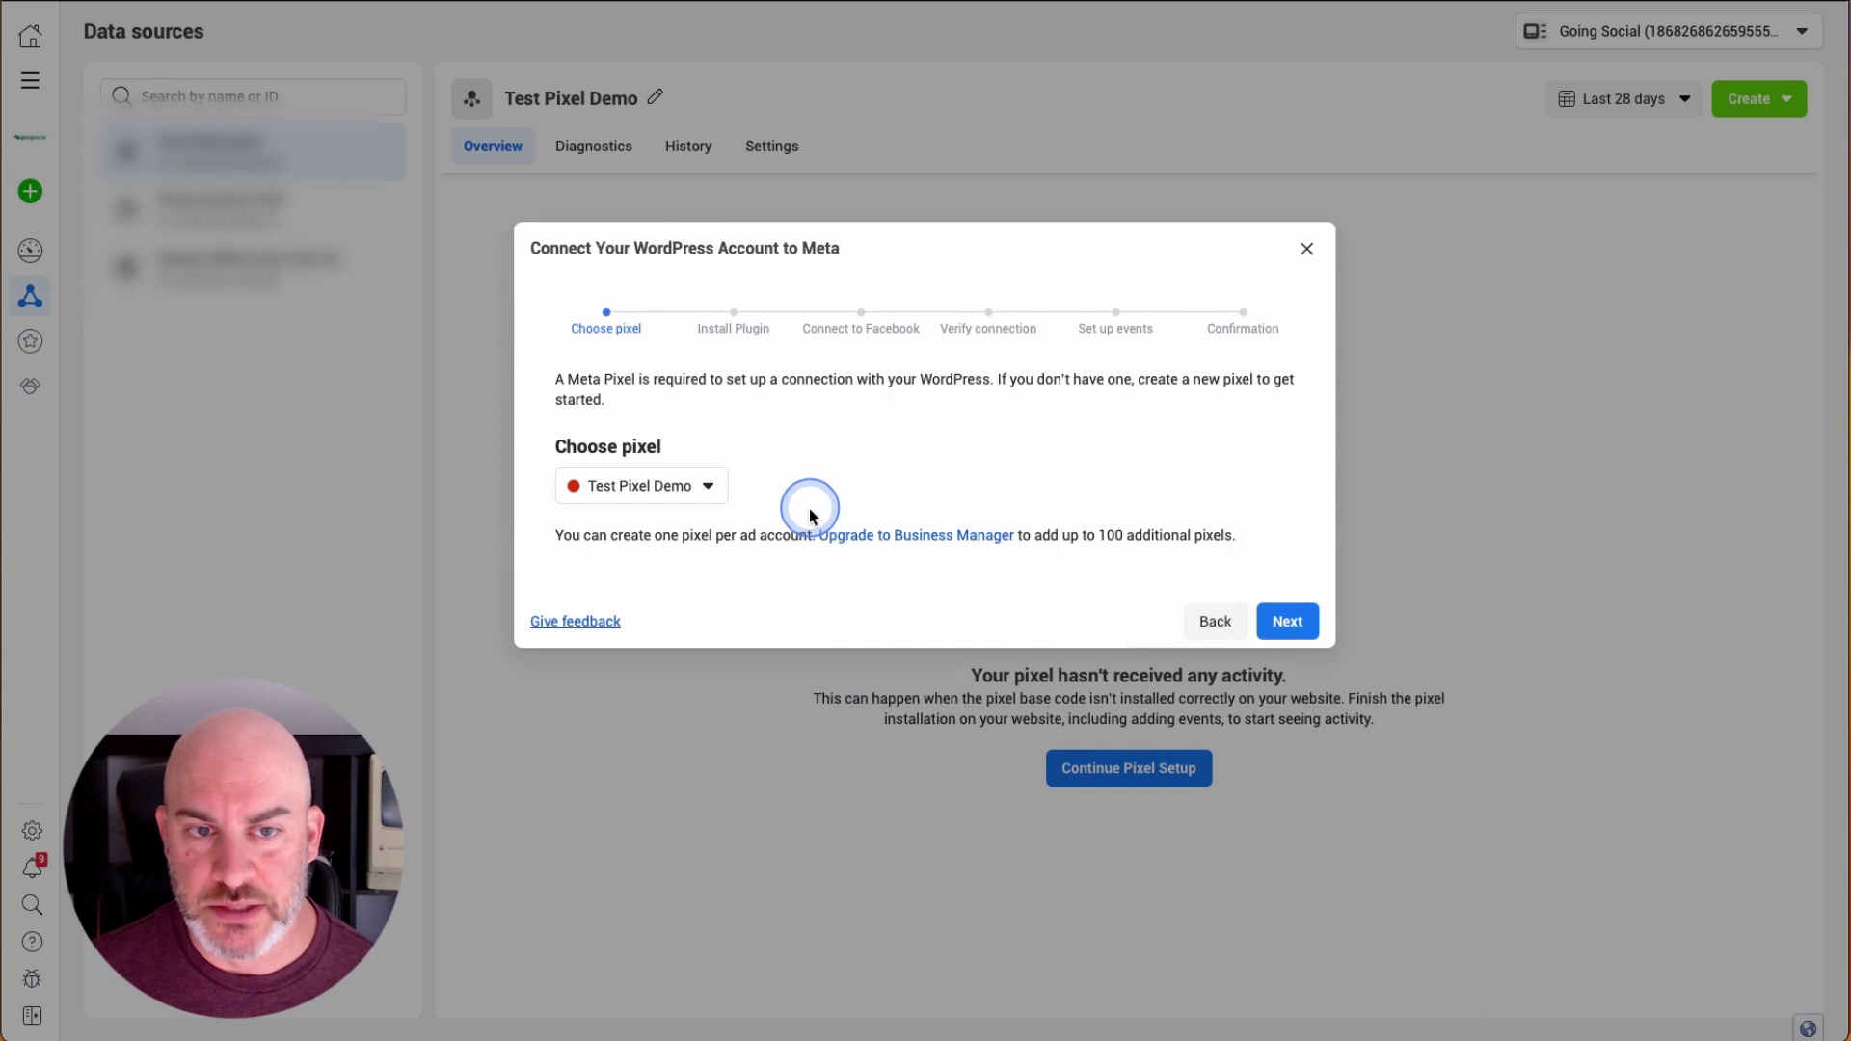
left_click(708, 489)
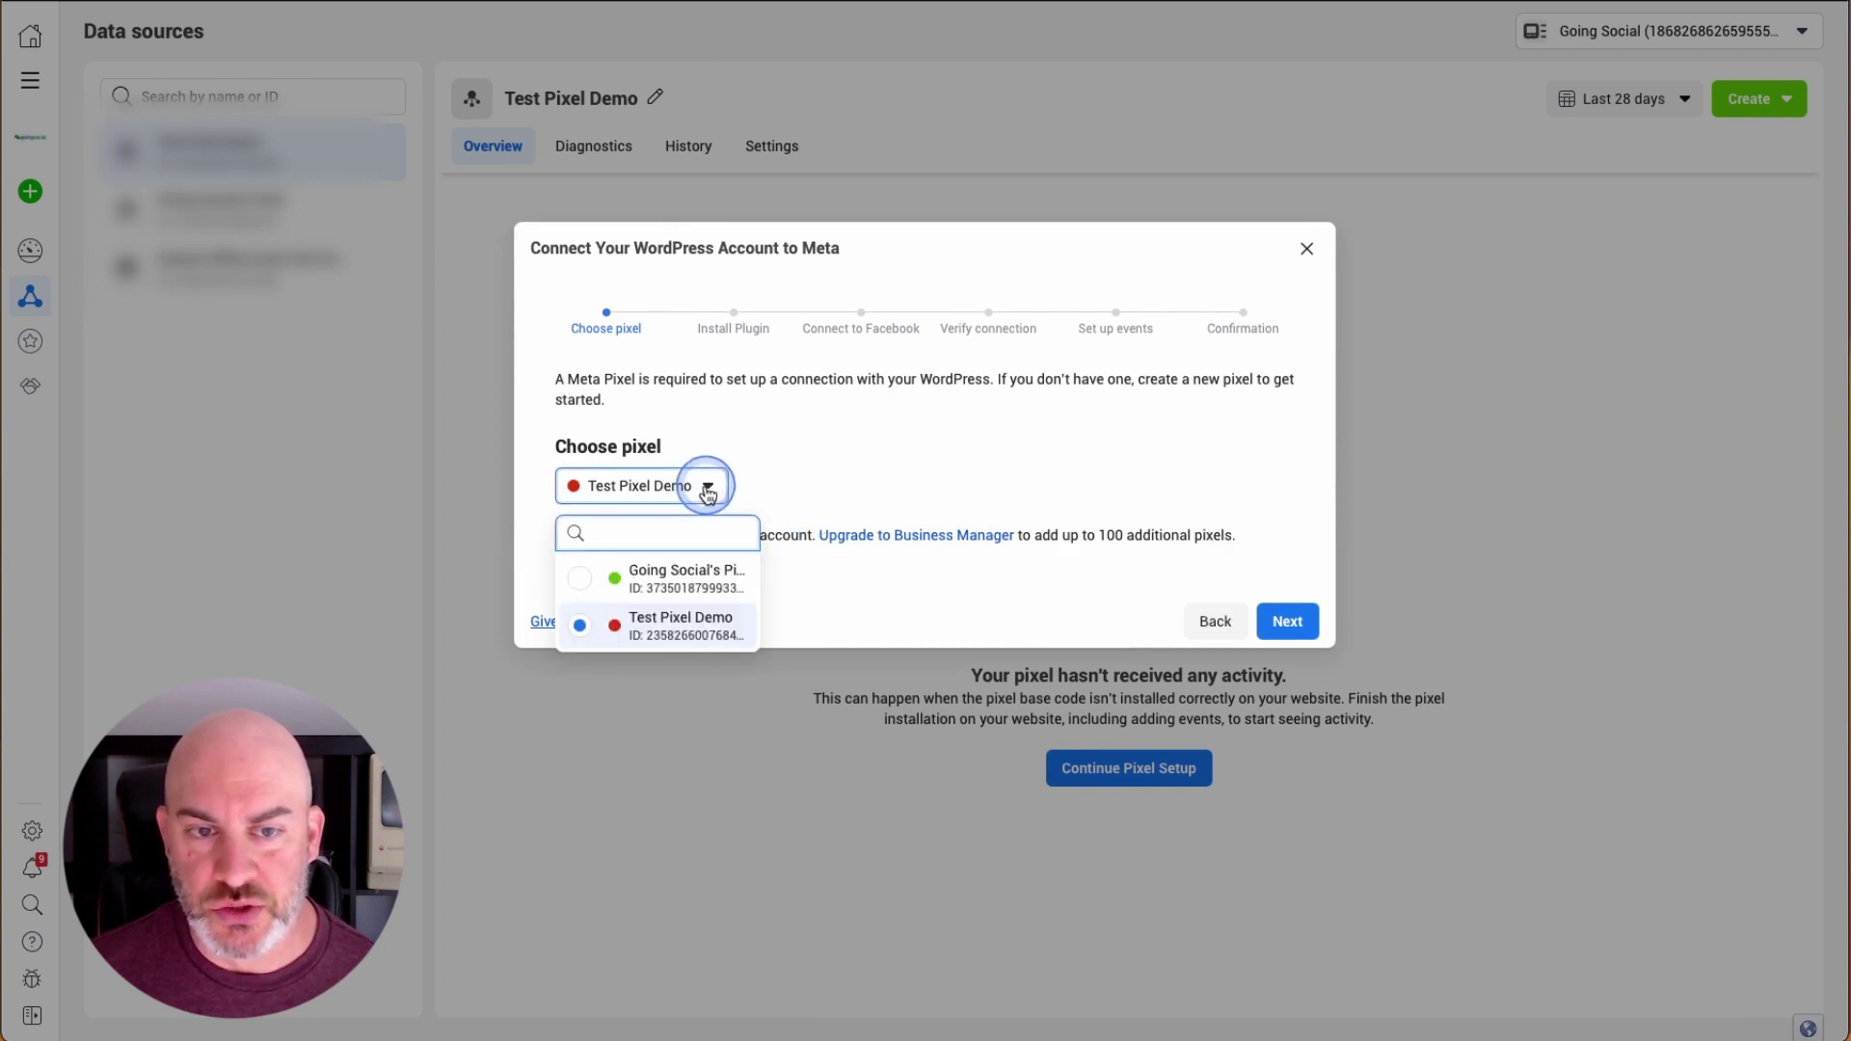
left_click(818, 445)
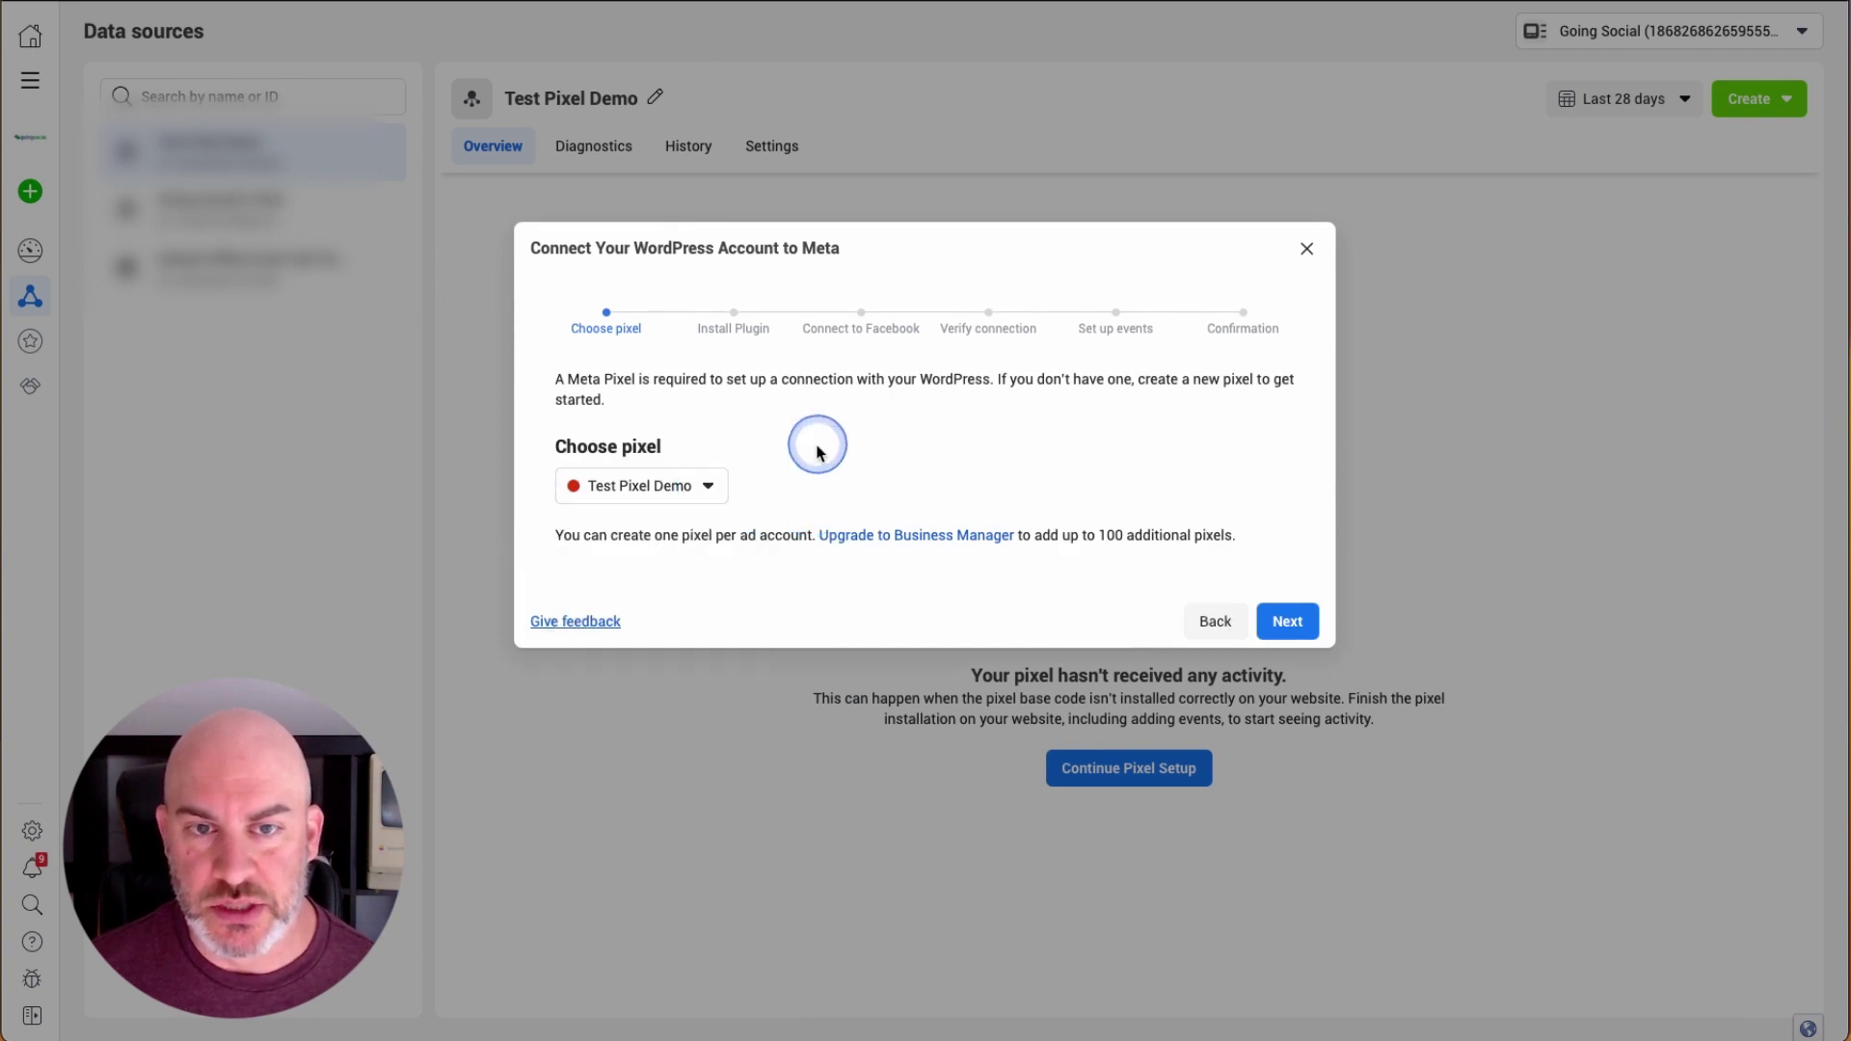
- Review the WordPress connection instructions from plugin installation through connection verification, going back to the plugin stage and closing the wizard
left_click(1289, 623)
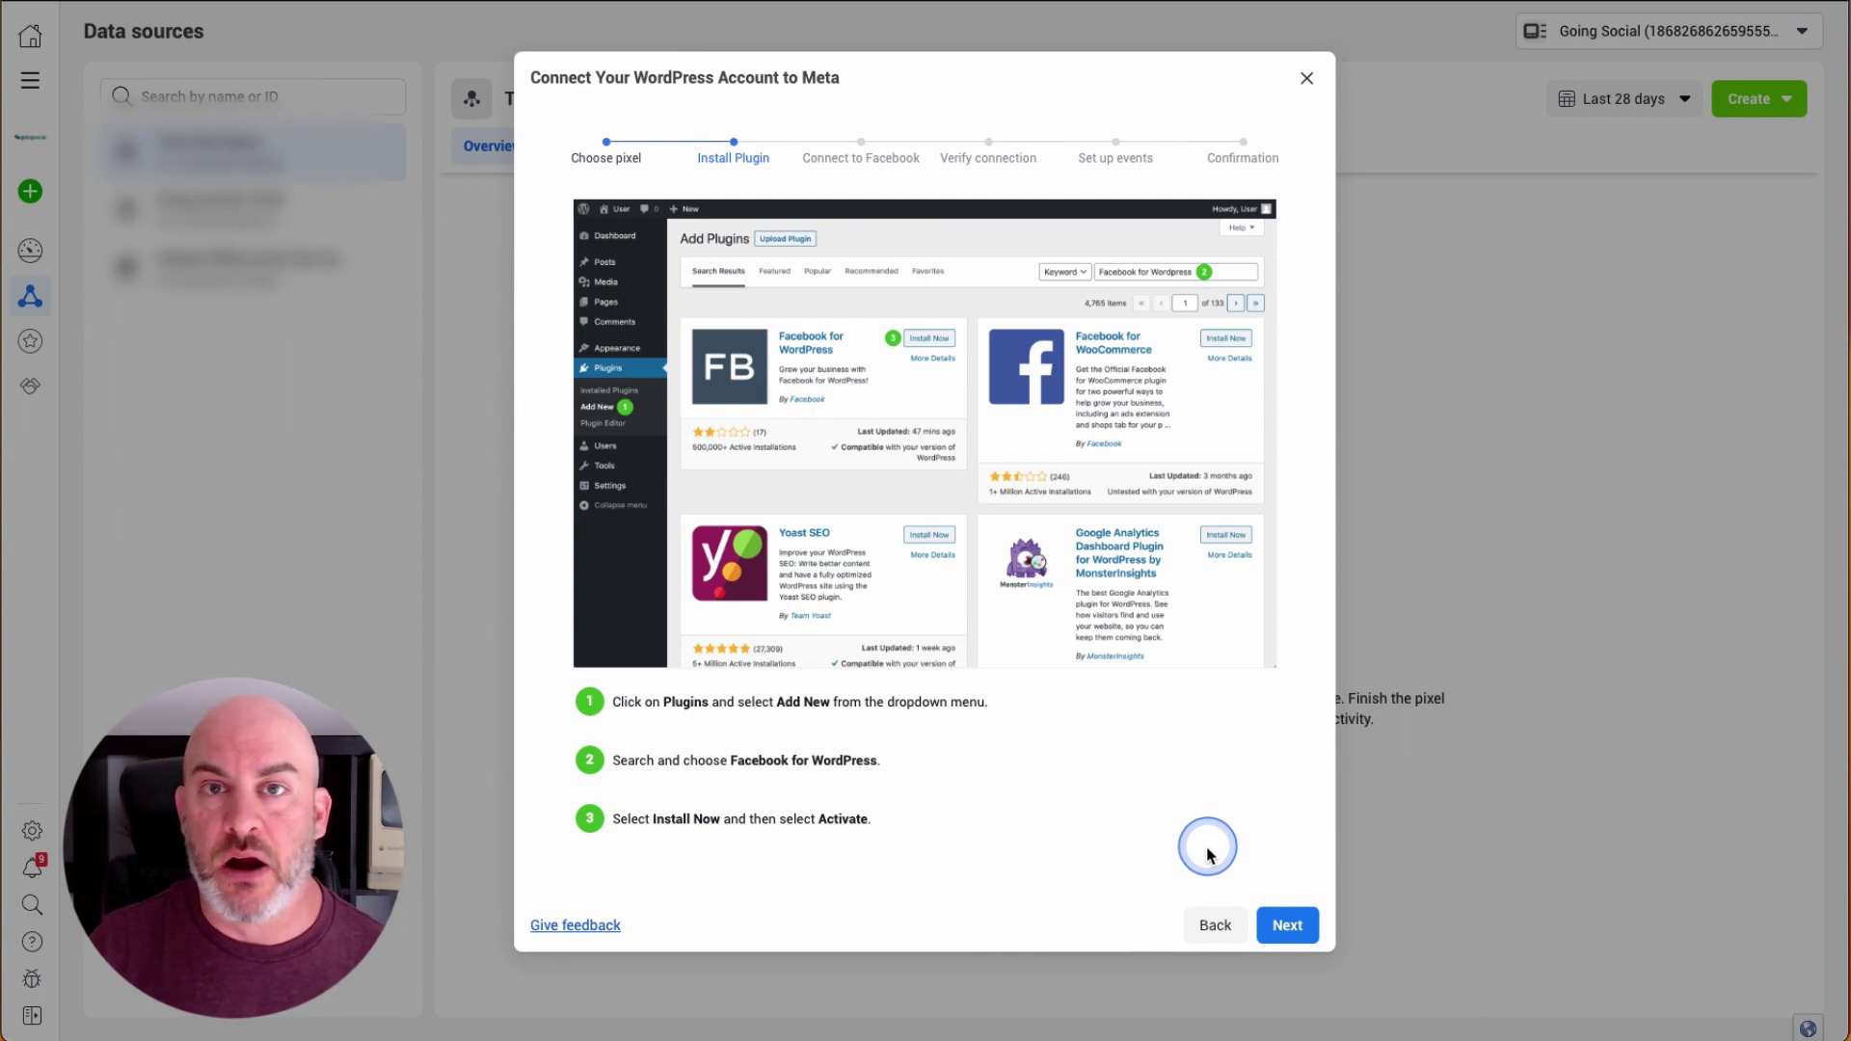
left_click(1277, 916)
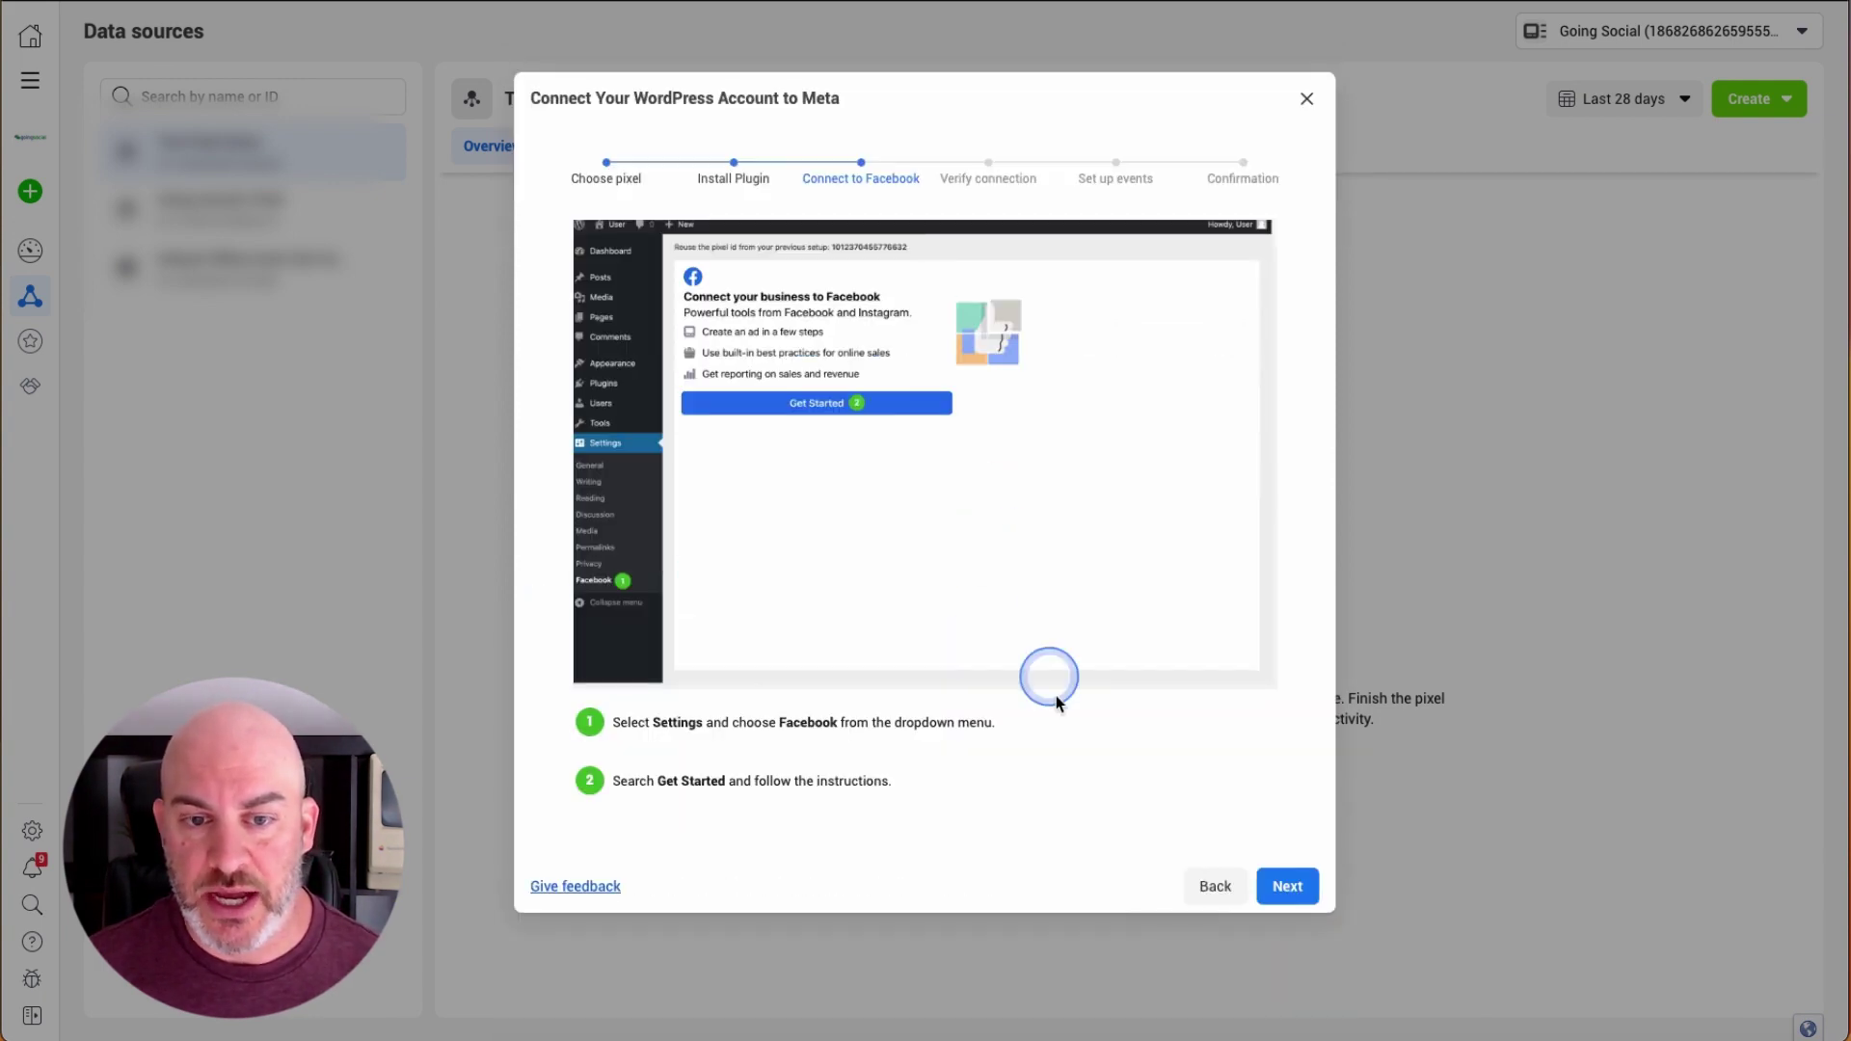
left_click(1290, 884)
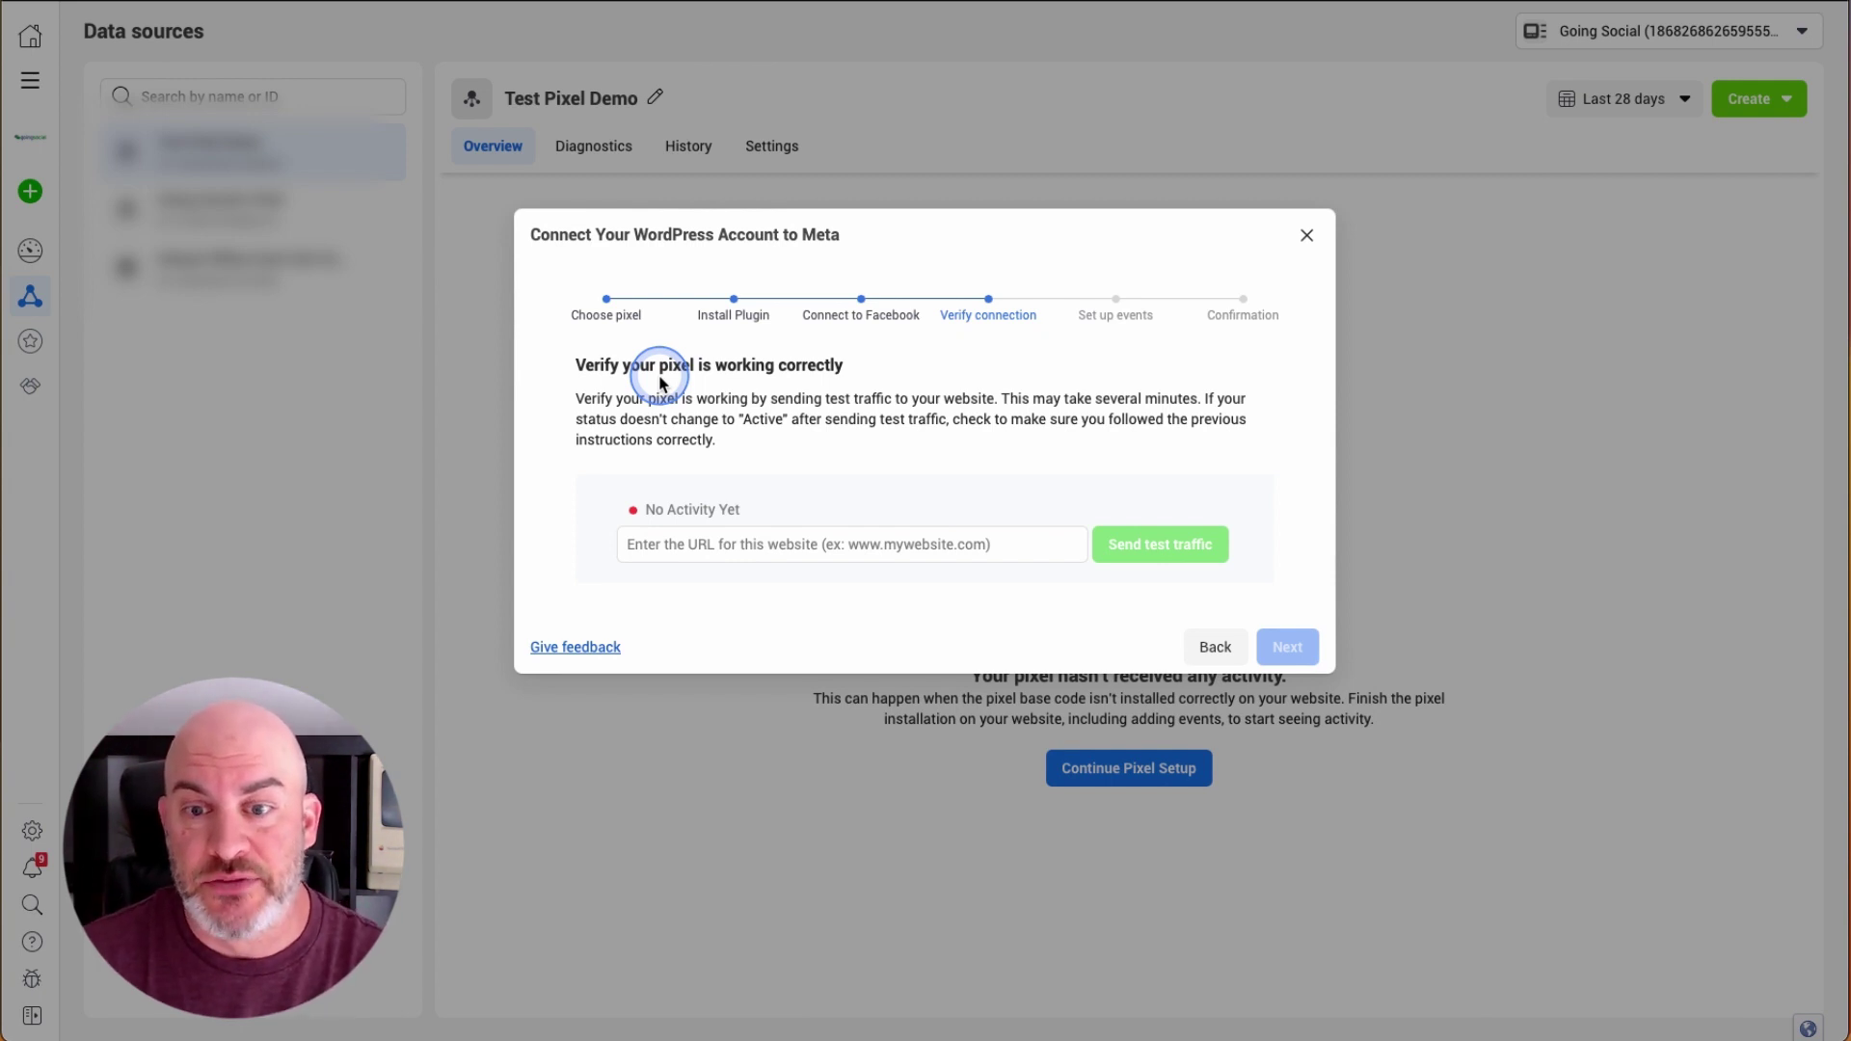
left_click(1215, 646)
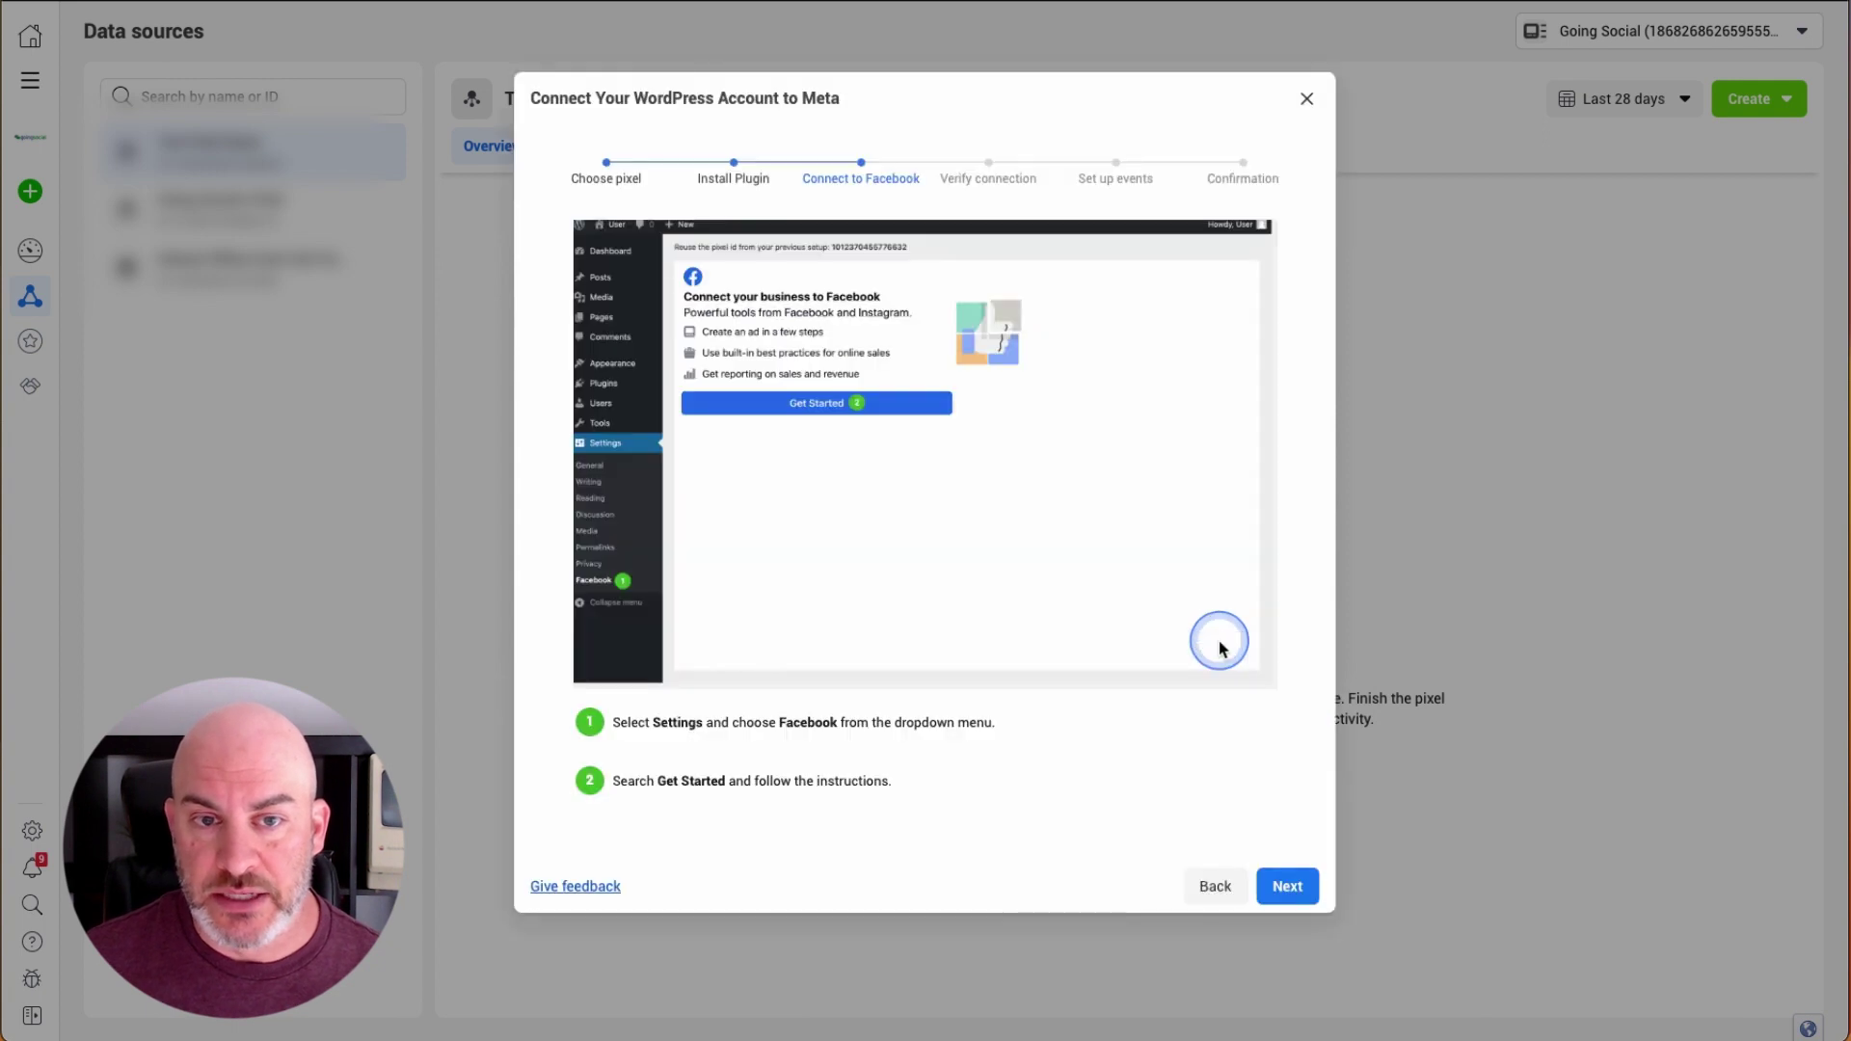
left_click(1229, 885)
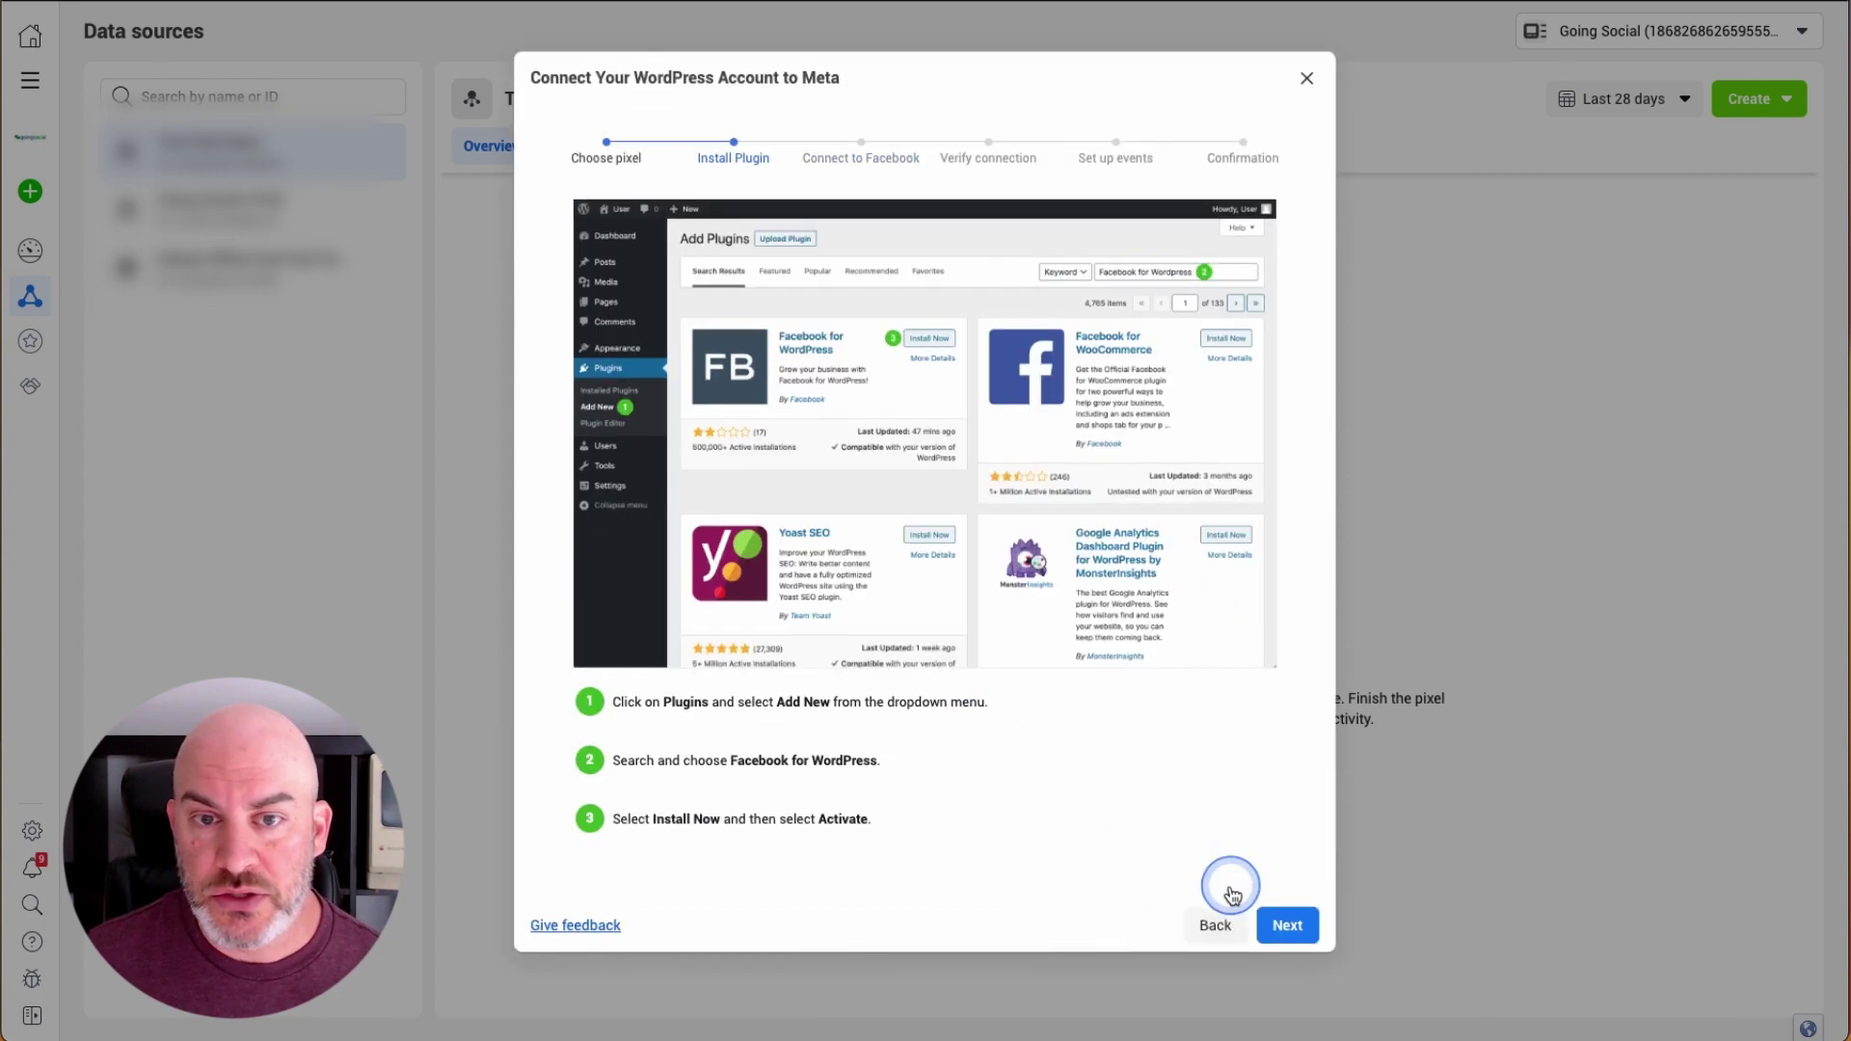
left_click(1306, 81)
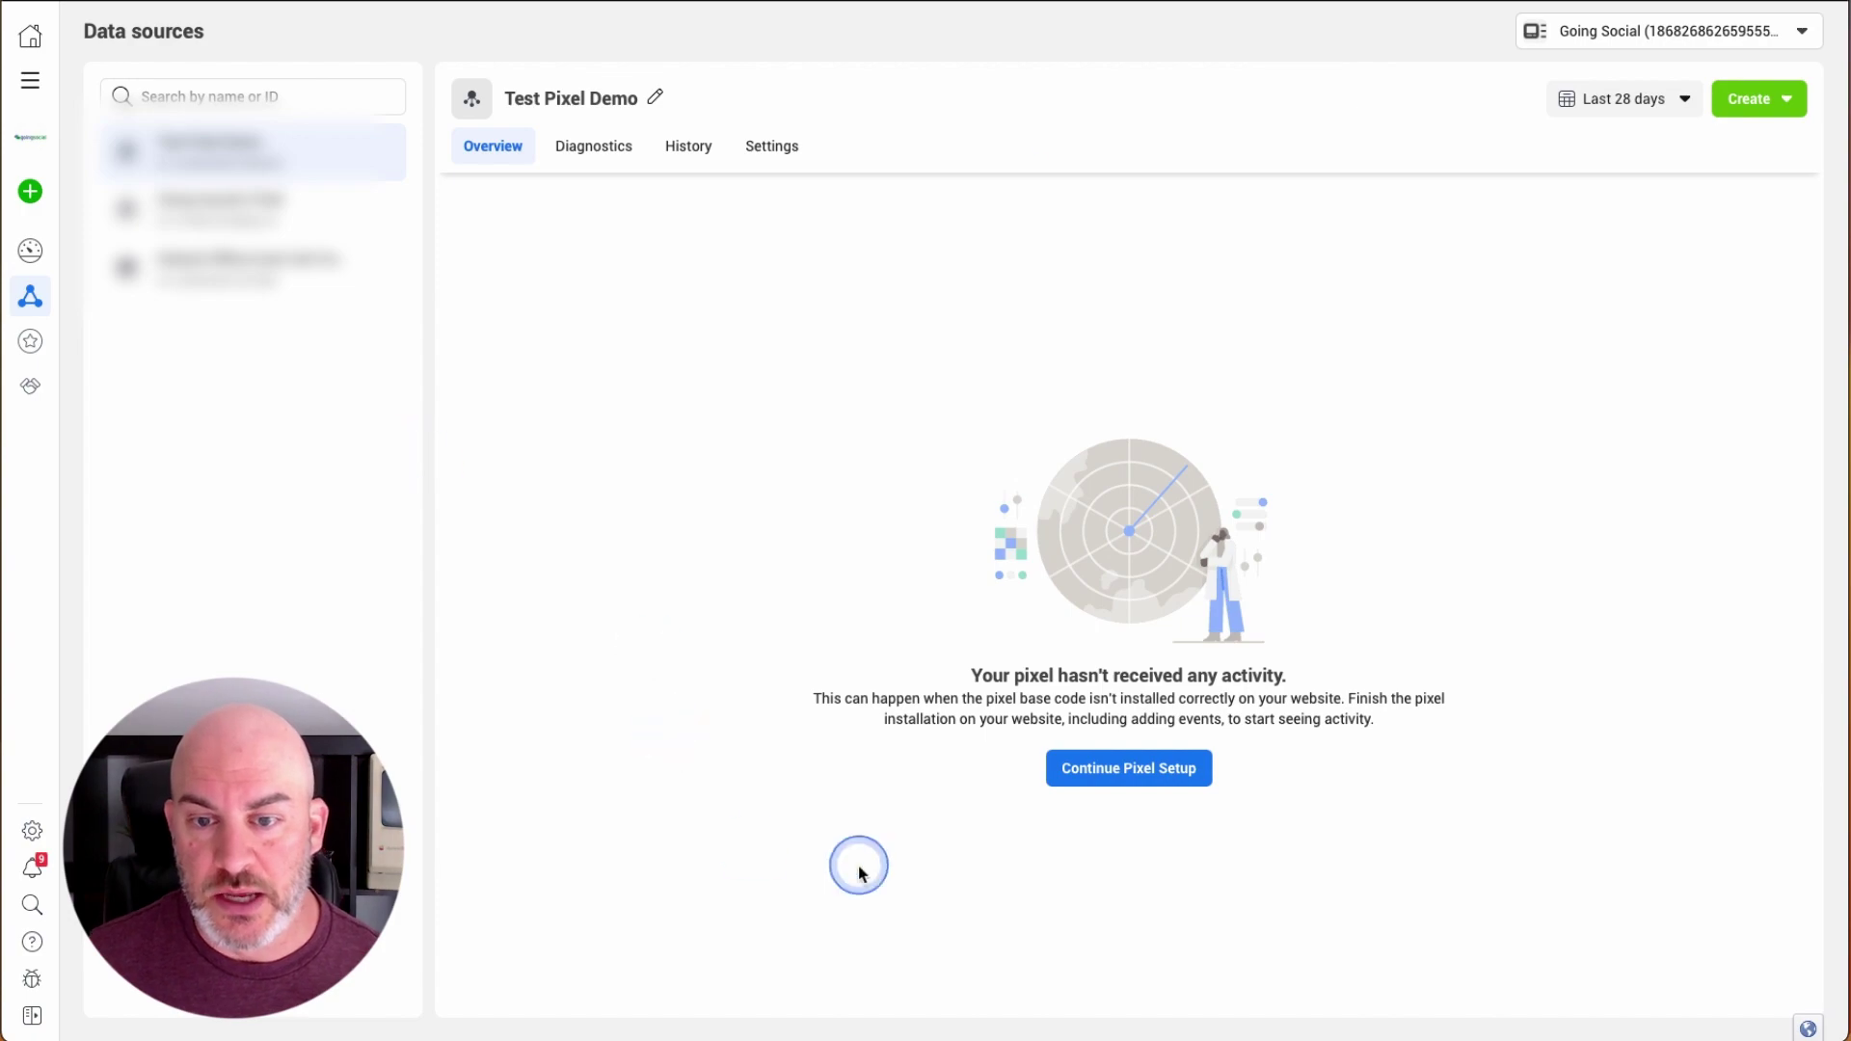
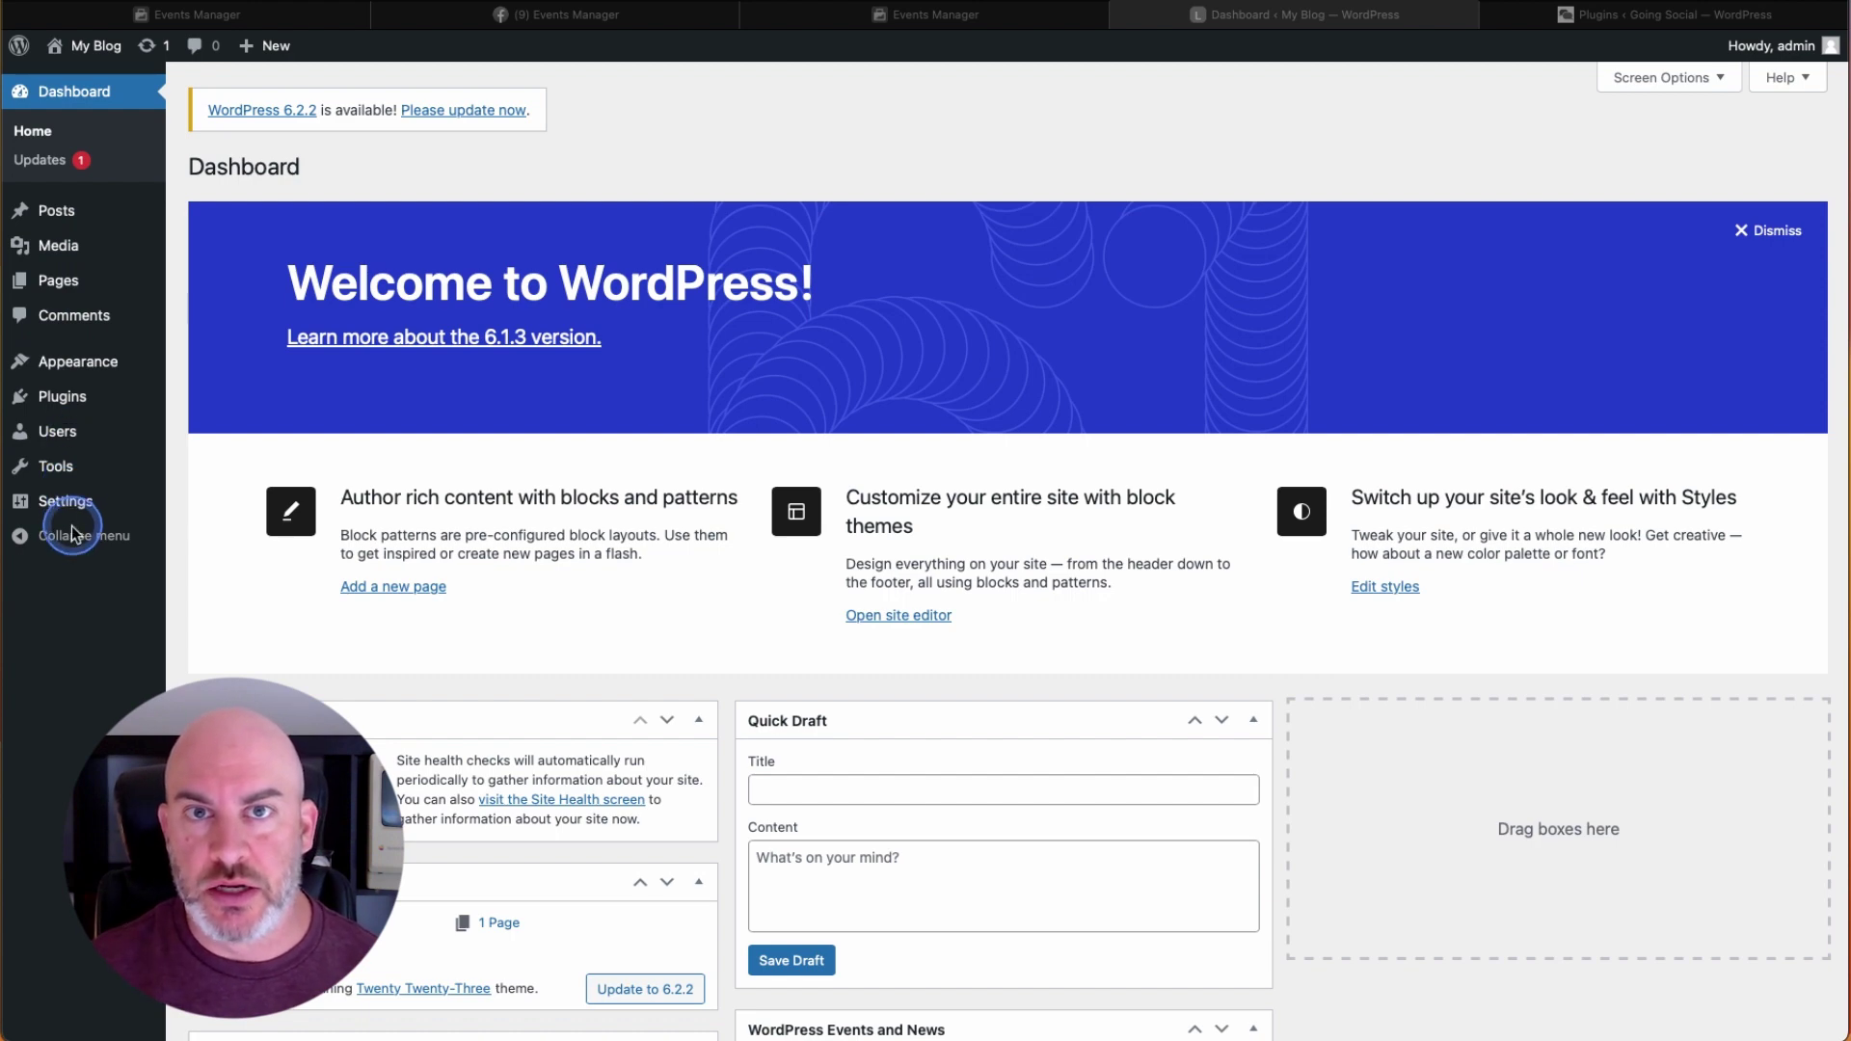
- Switch to the WordPress admin and delete the Hello Dolly plugin from the installed plugins
left_click(63, 406)
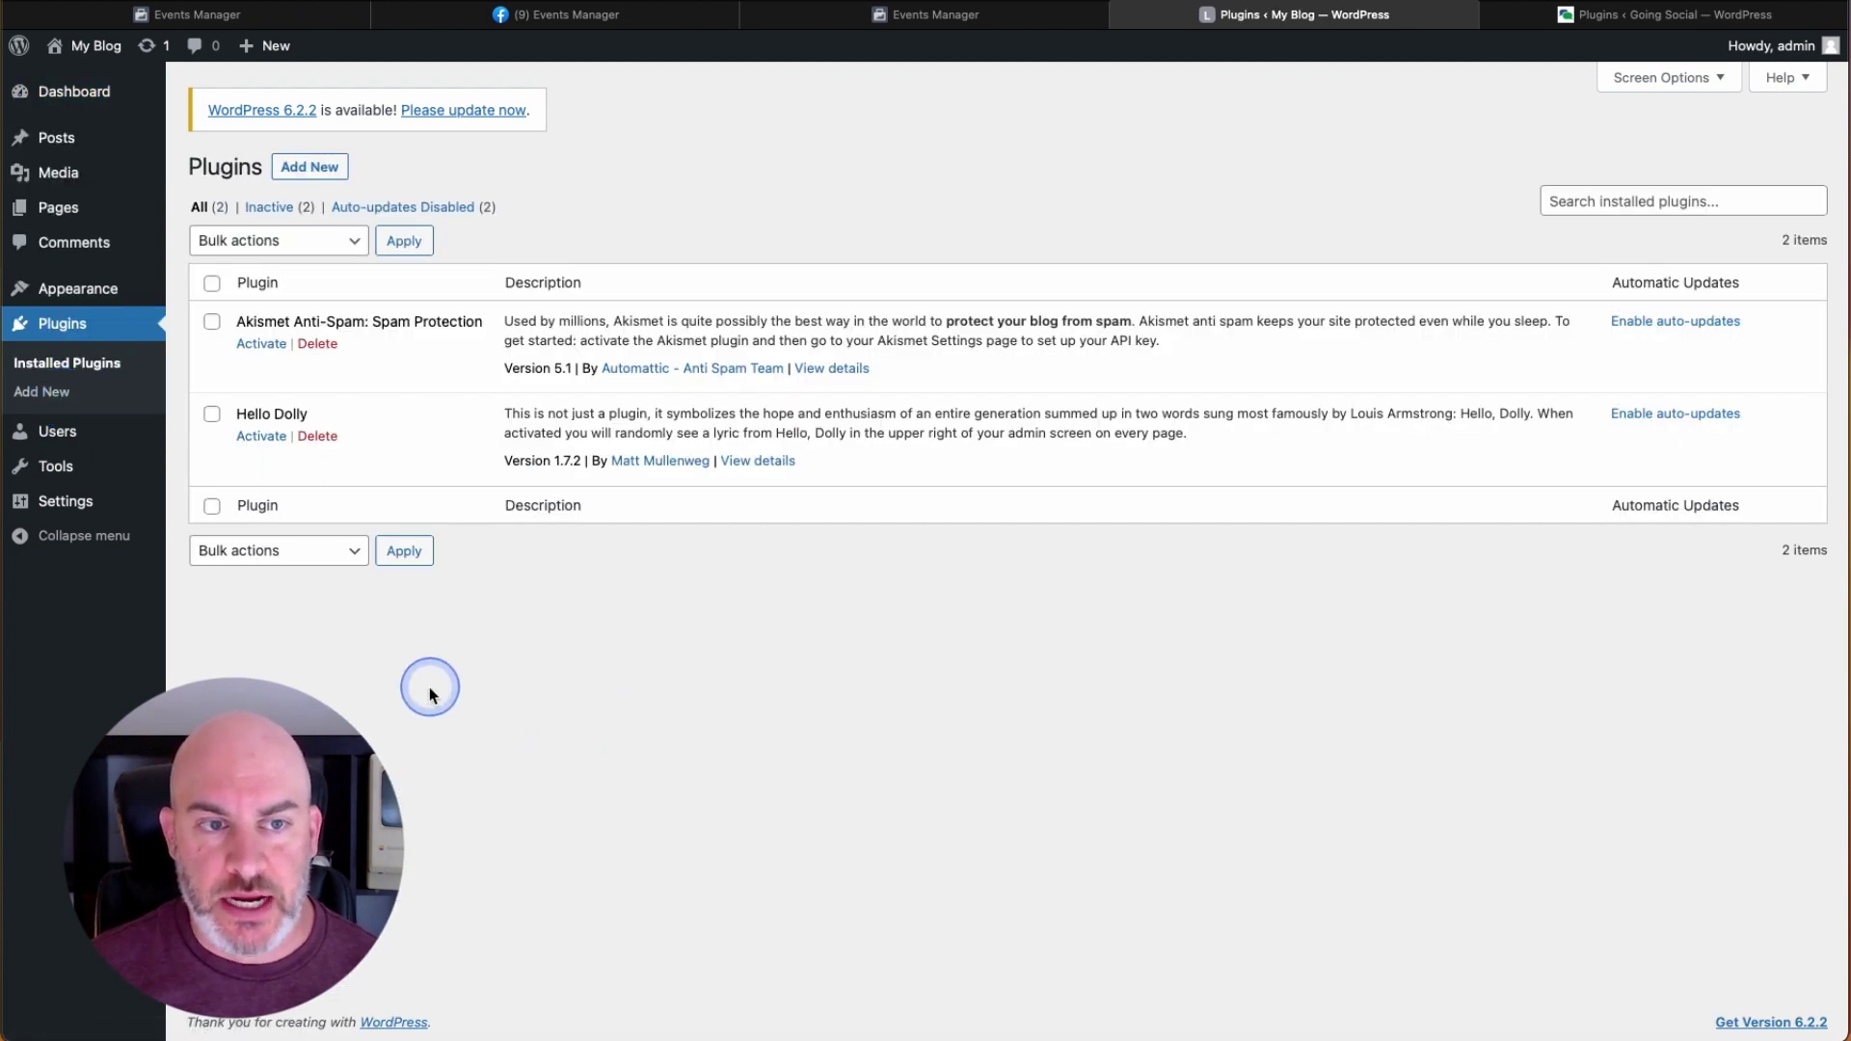
left_click(317, 438)
left_click(1111, 517)
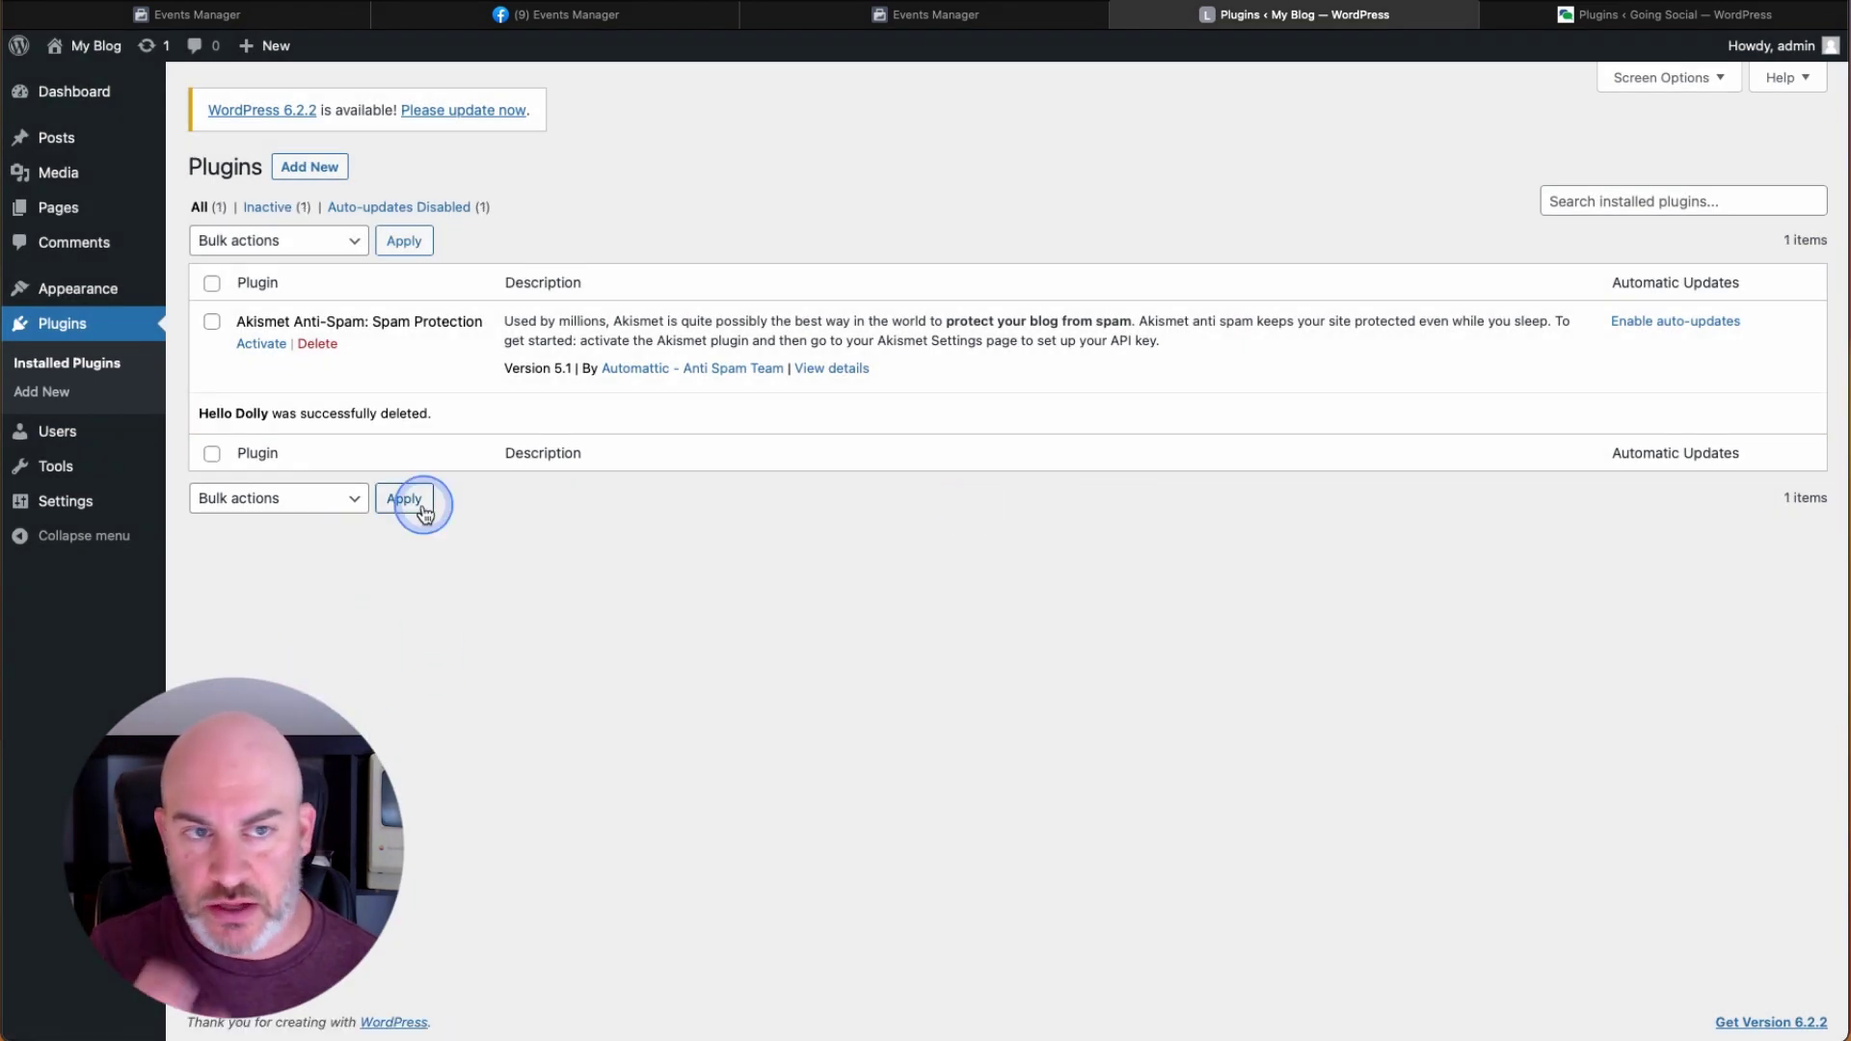
- Search for new plugins with the keyword "Facebook pixel" and look over the results
left_click(311, 170)
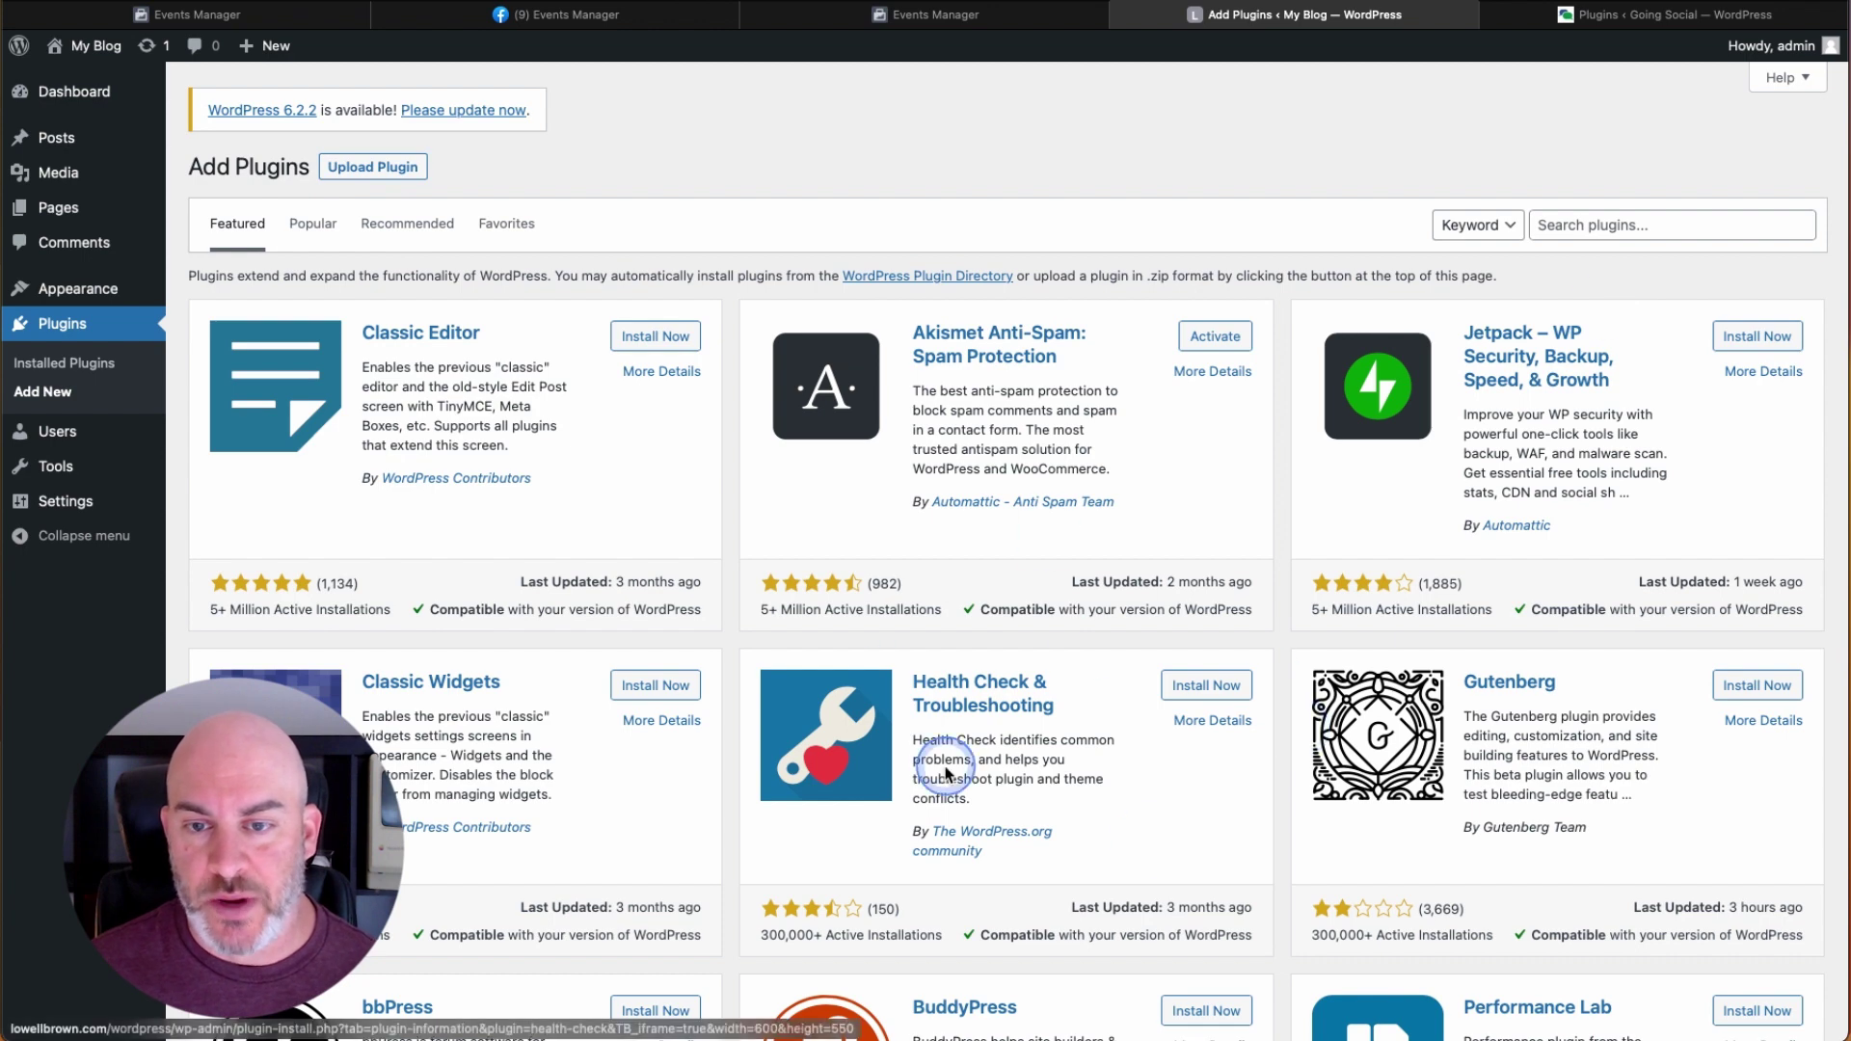
left_click(1575, 227)
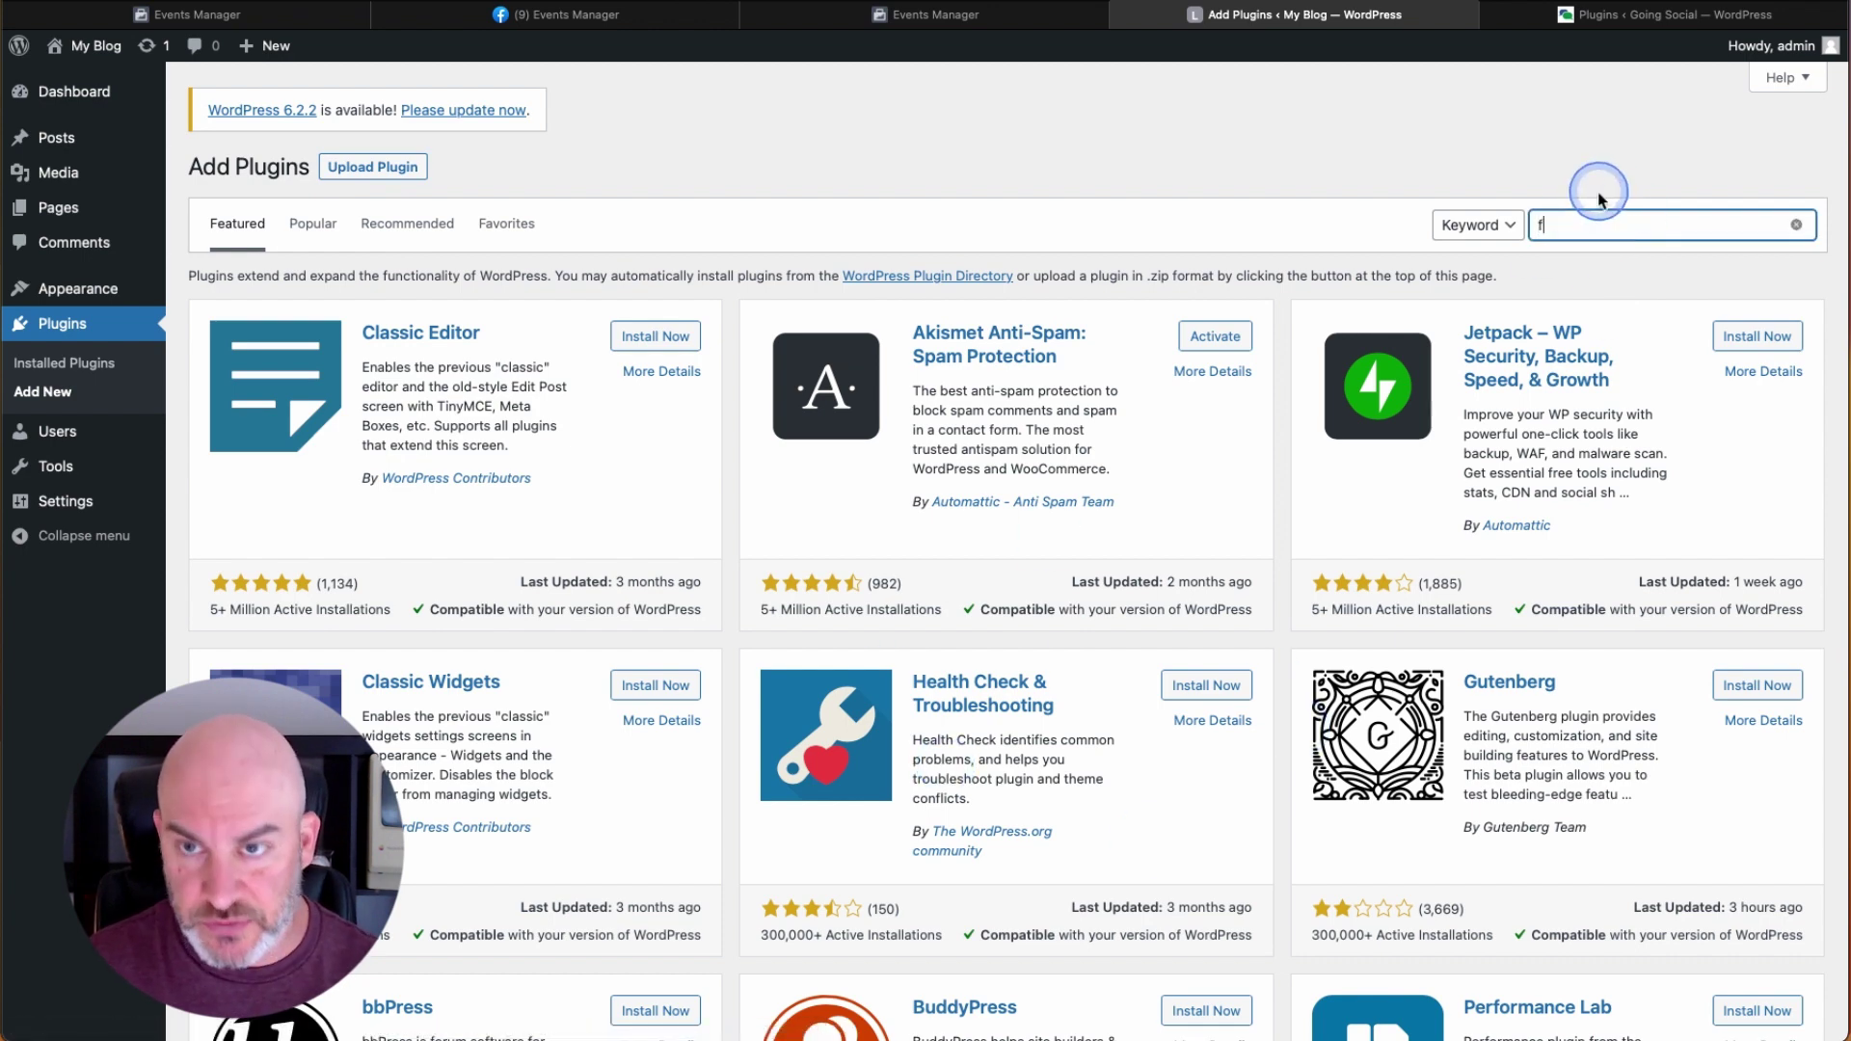
type("faceboo")
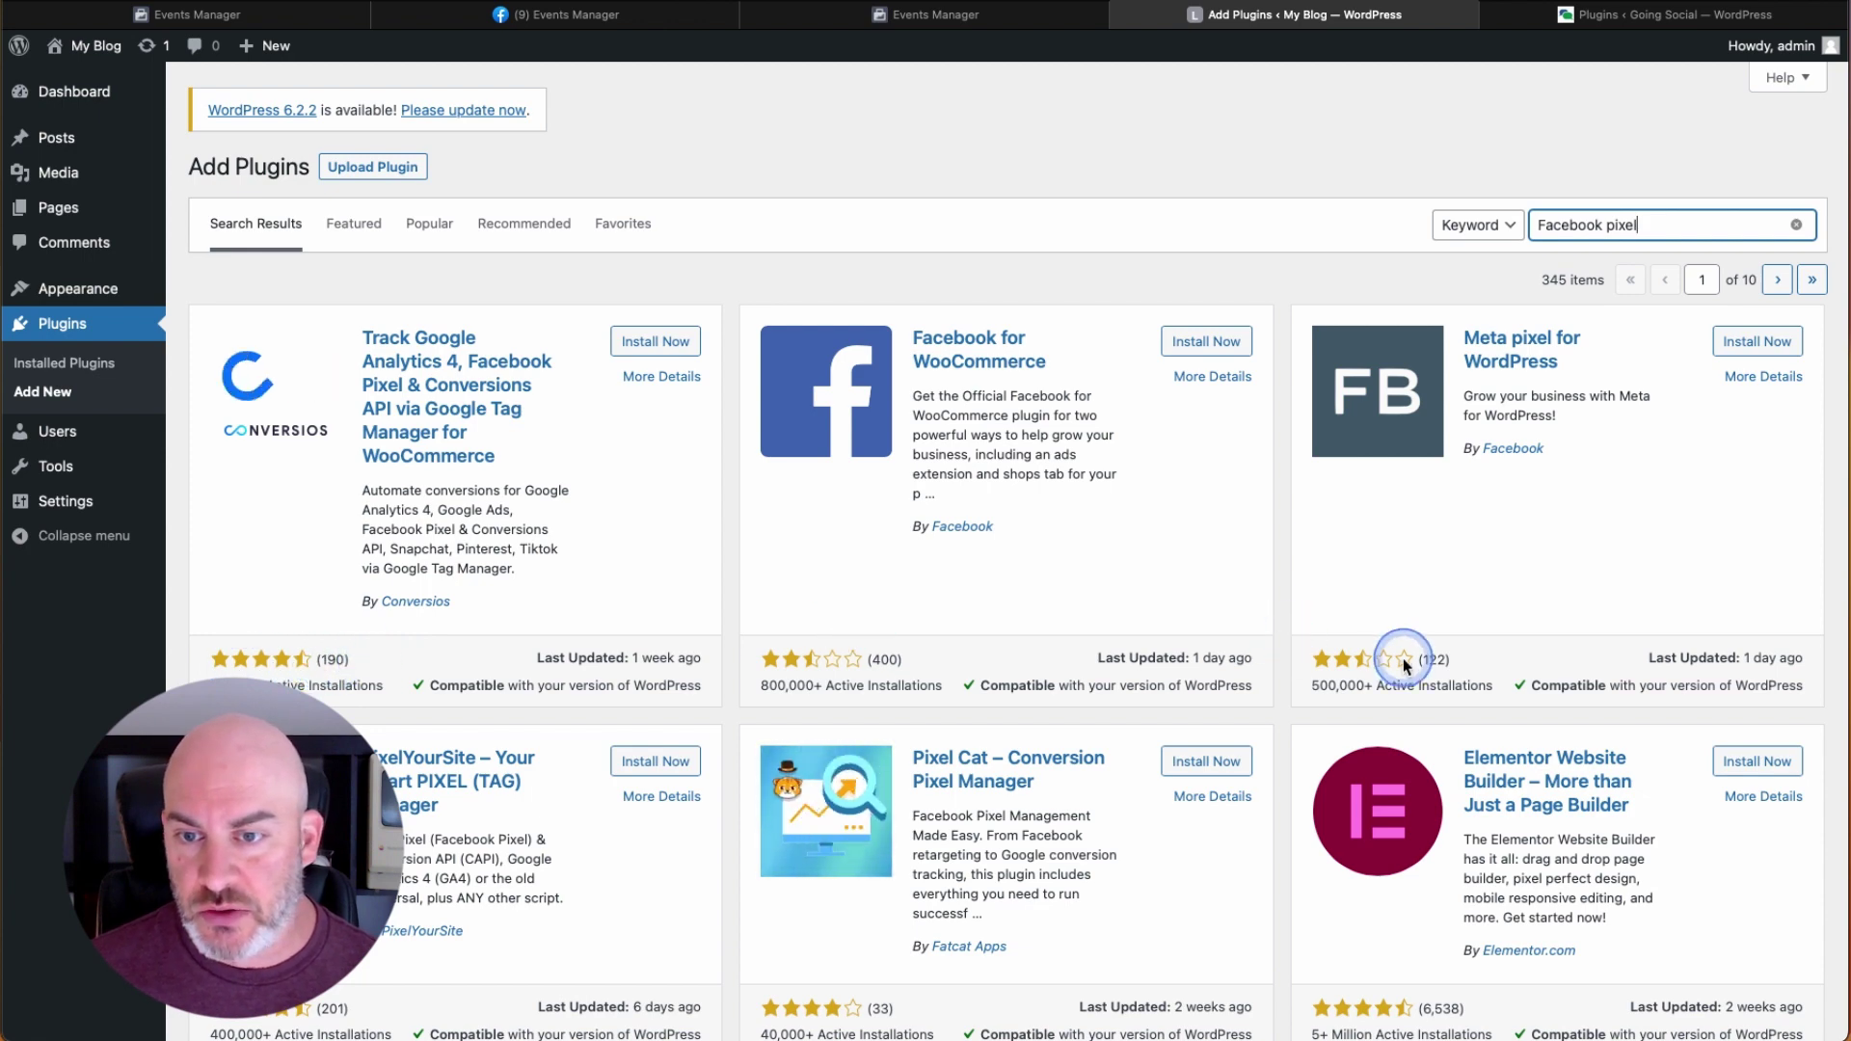
scroll(1464, 579, "down", 1)
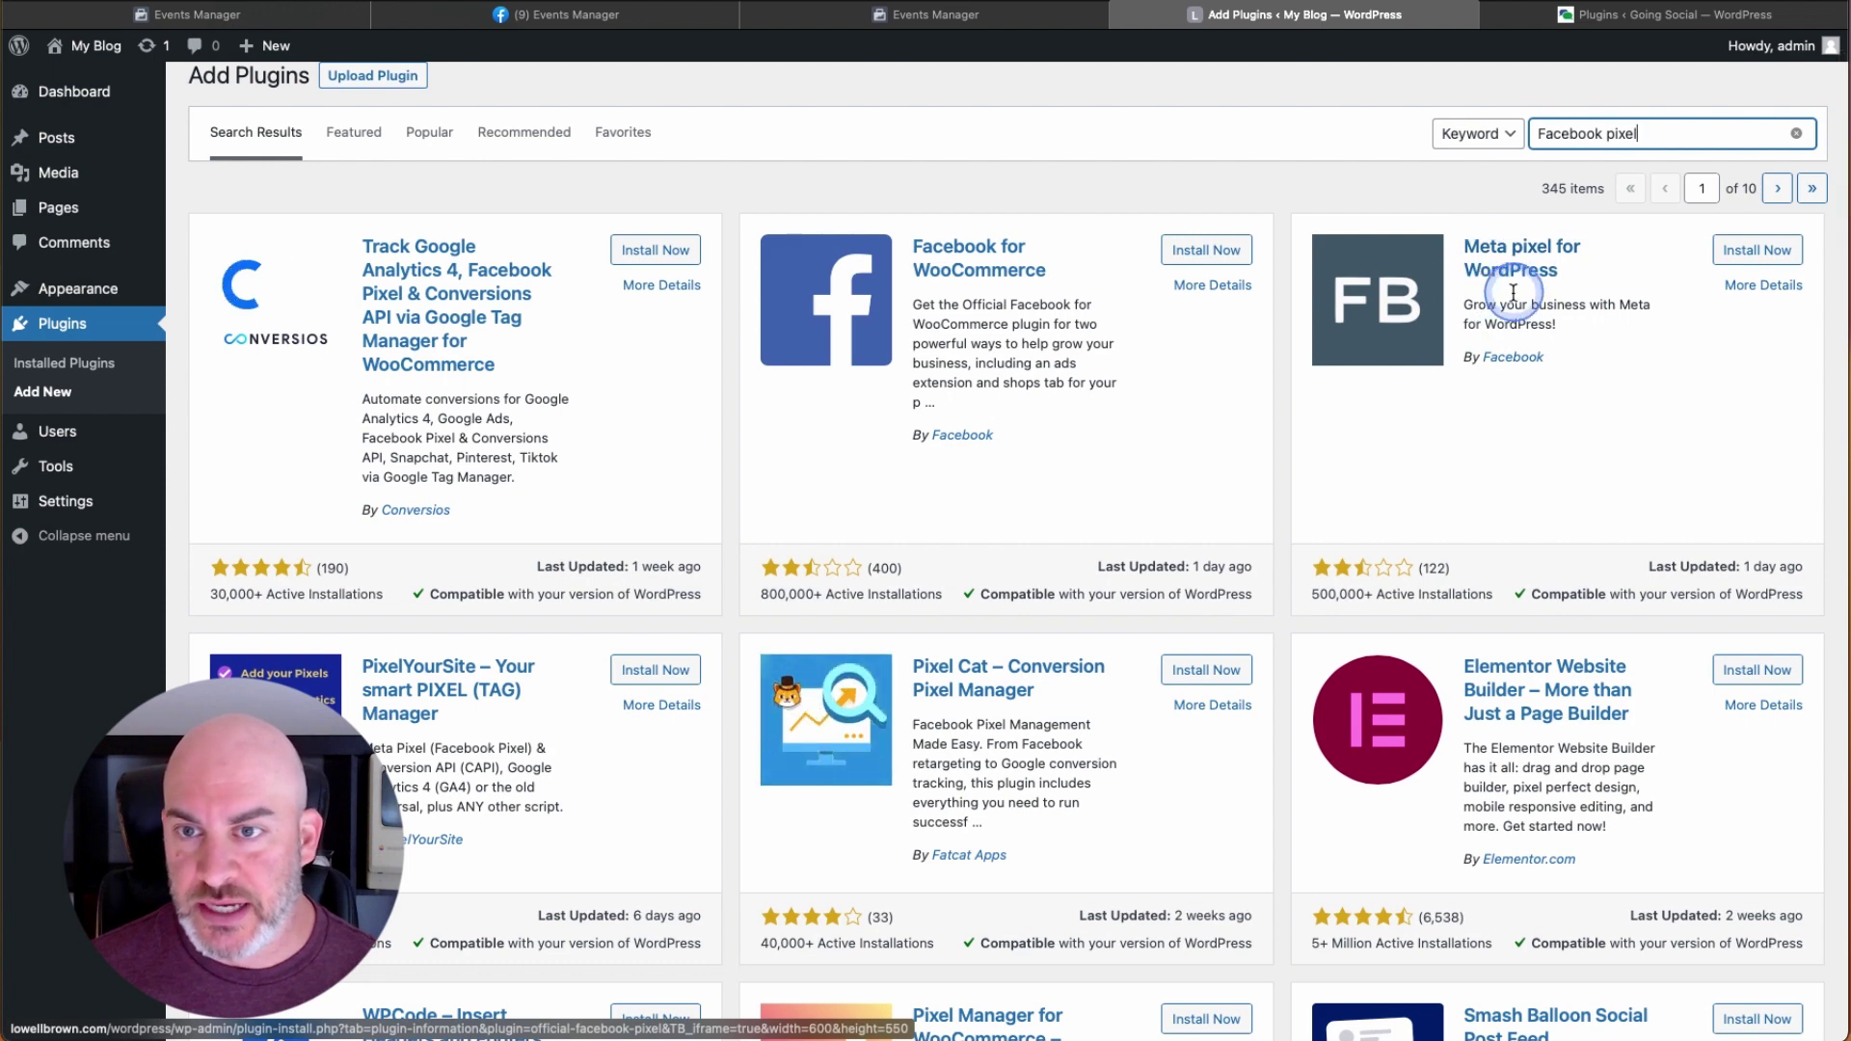
scroll(1451, 458, "down", 1)
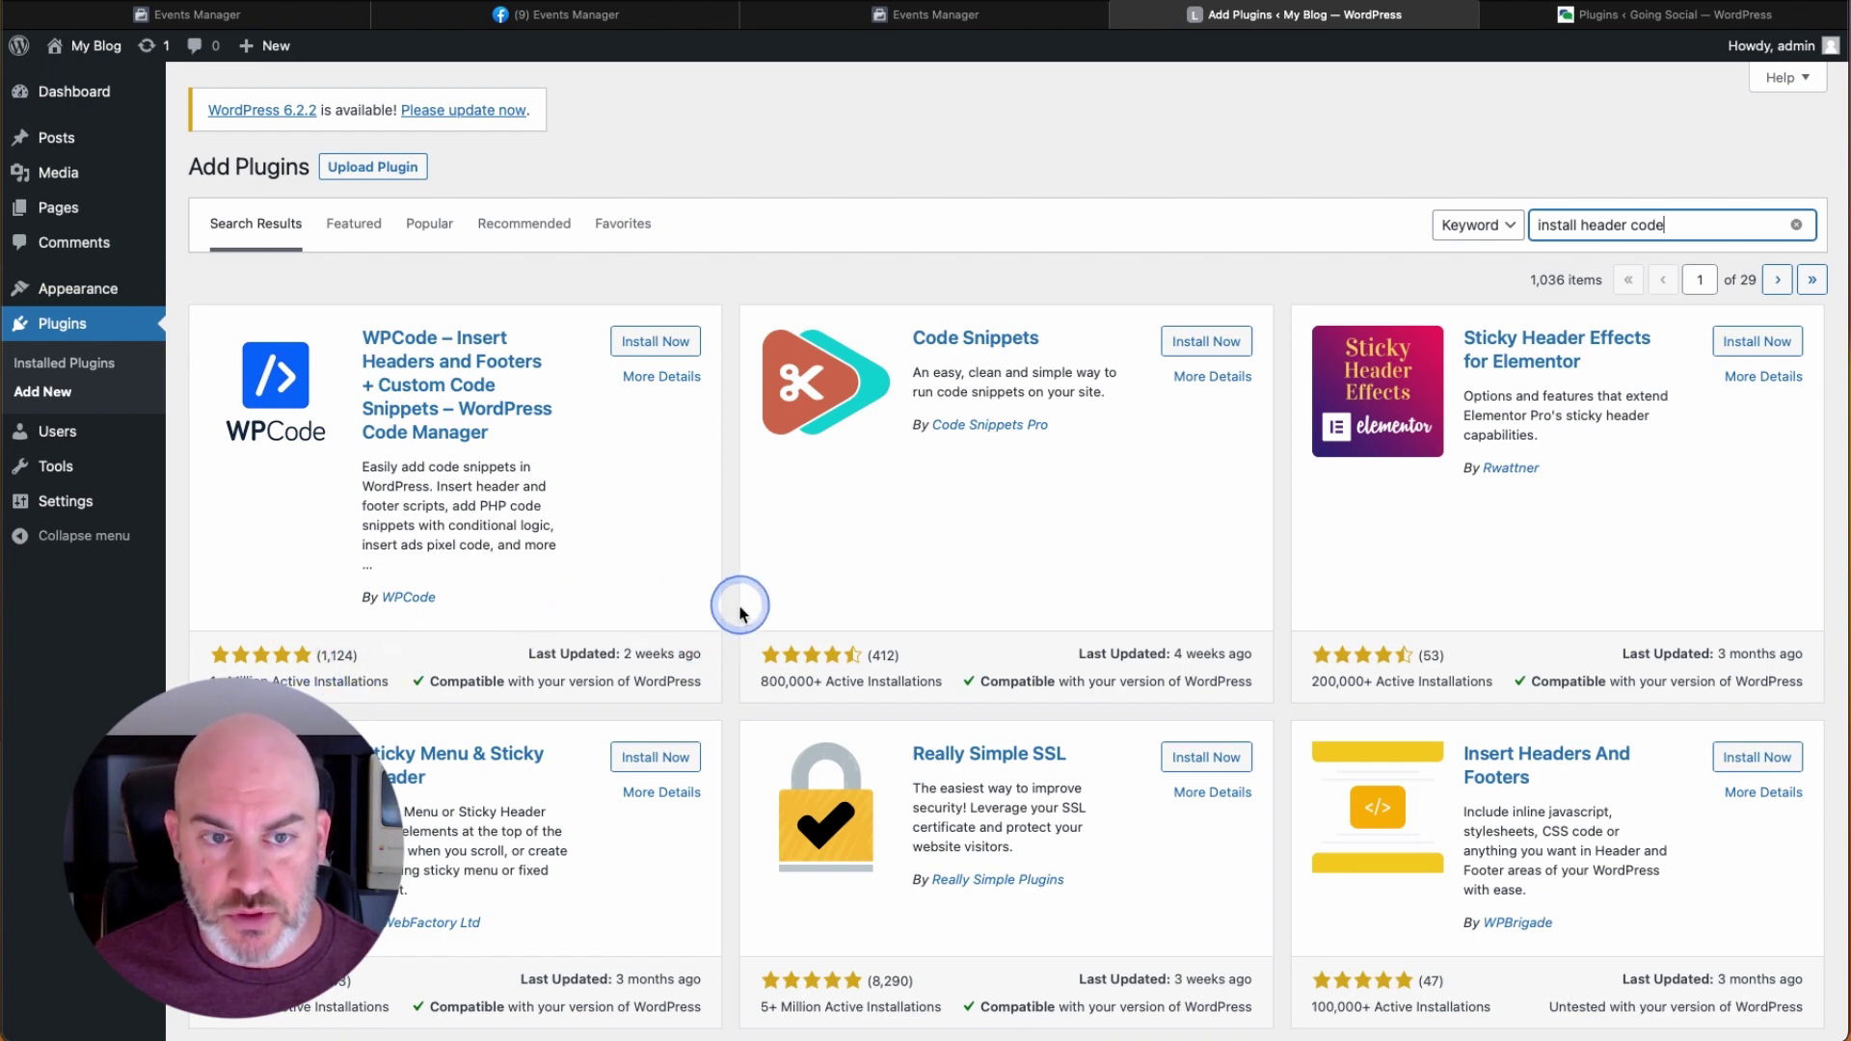
- Search for plugins with "install header code", browse the results, and install and activate WPCode – Insert Headers and Footers
scroll(963, 584, "down", 1)
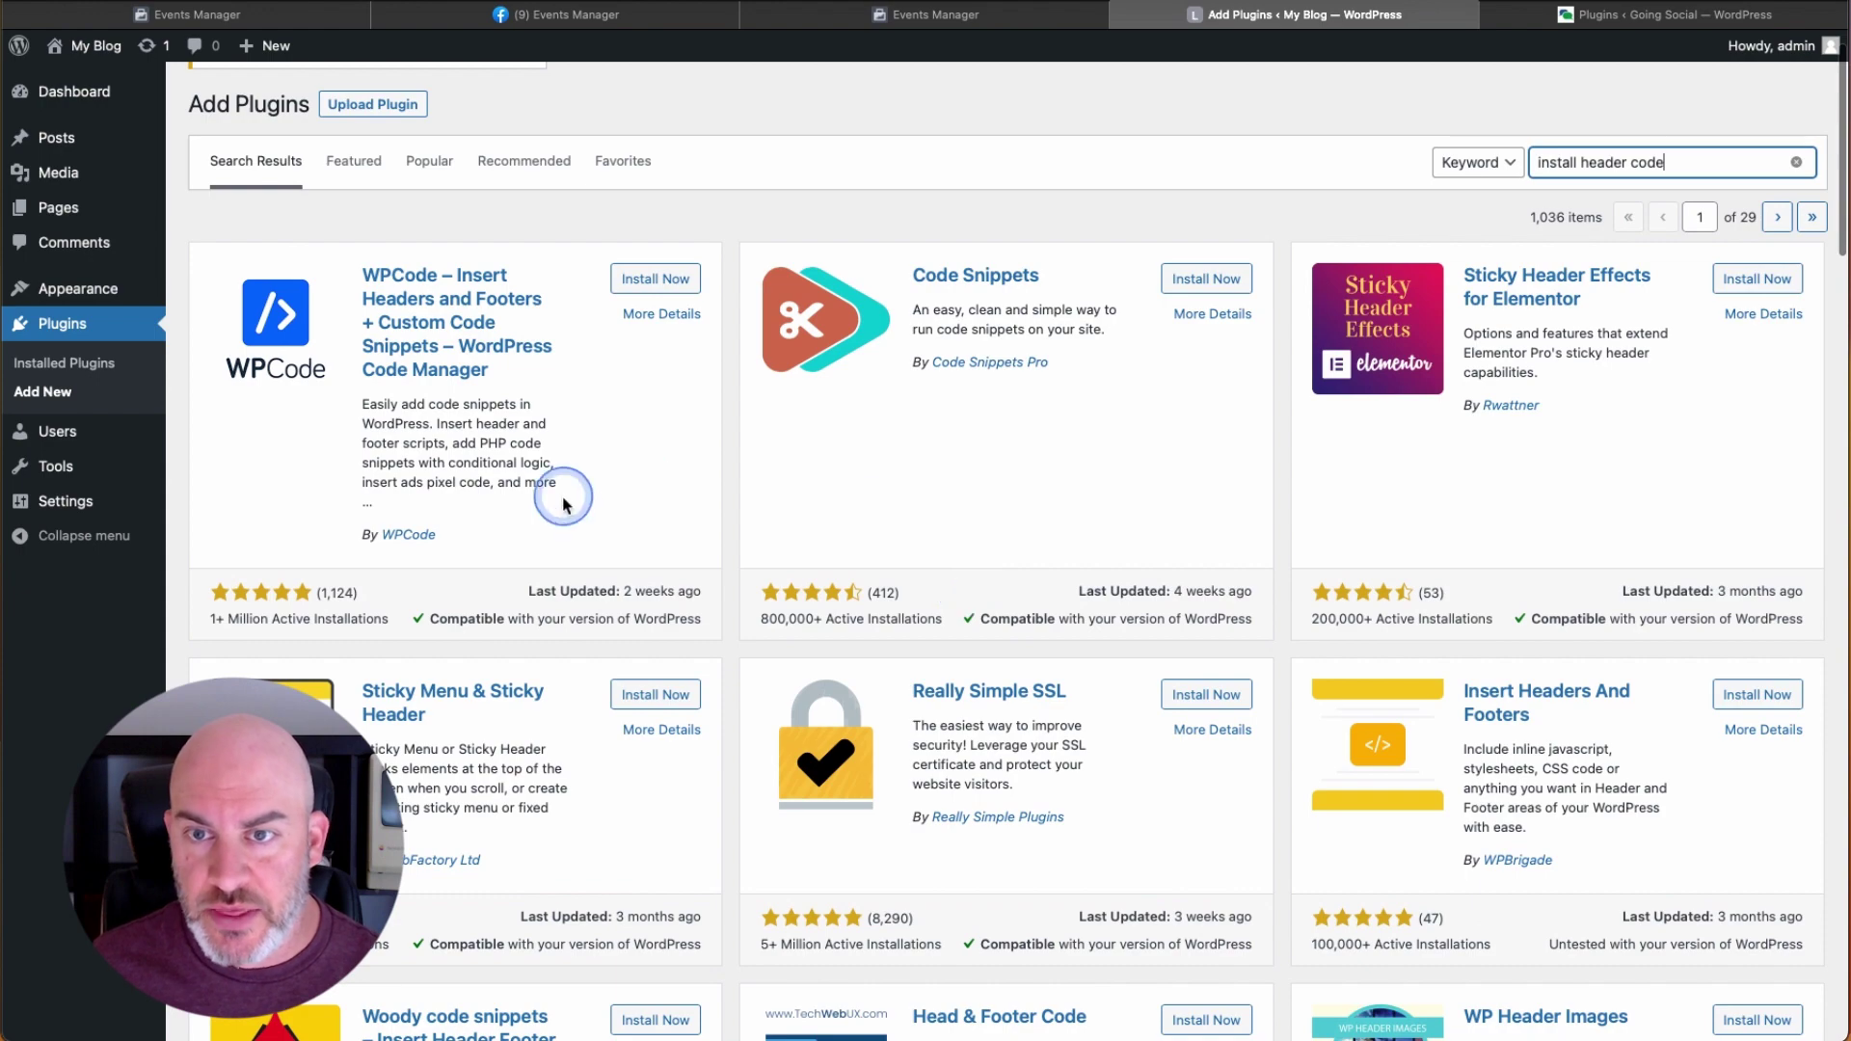
scroll(537, 520, "down", 3)
scroll(536, 526, "down", 12)
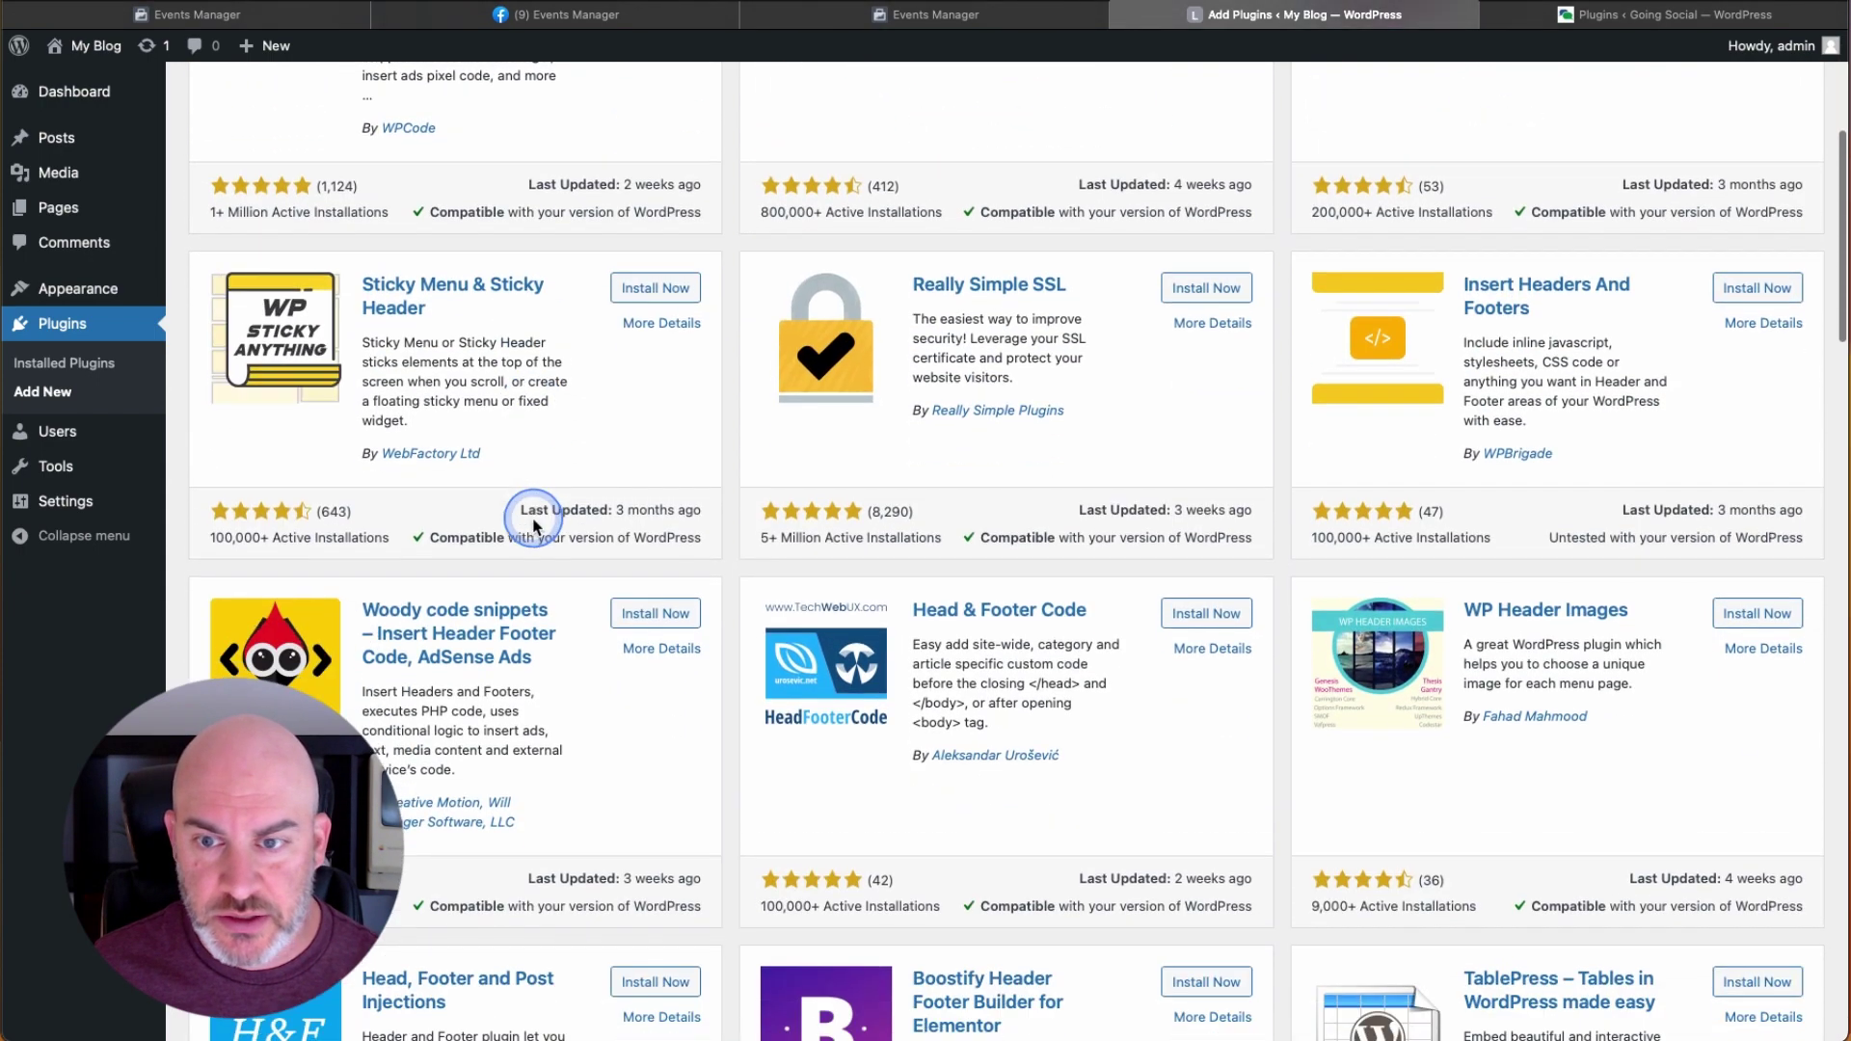
scroll(533, 518, "down", 4)
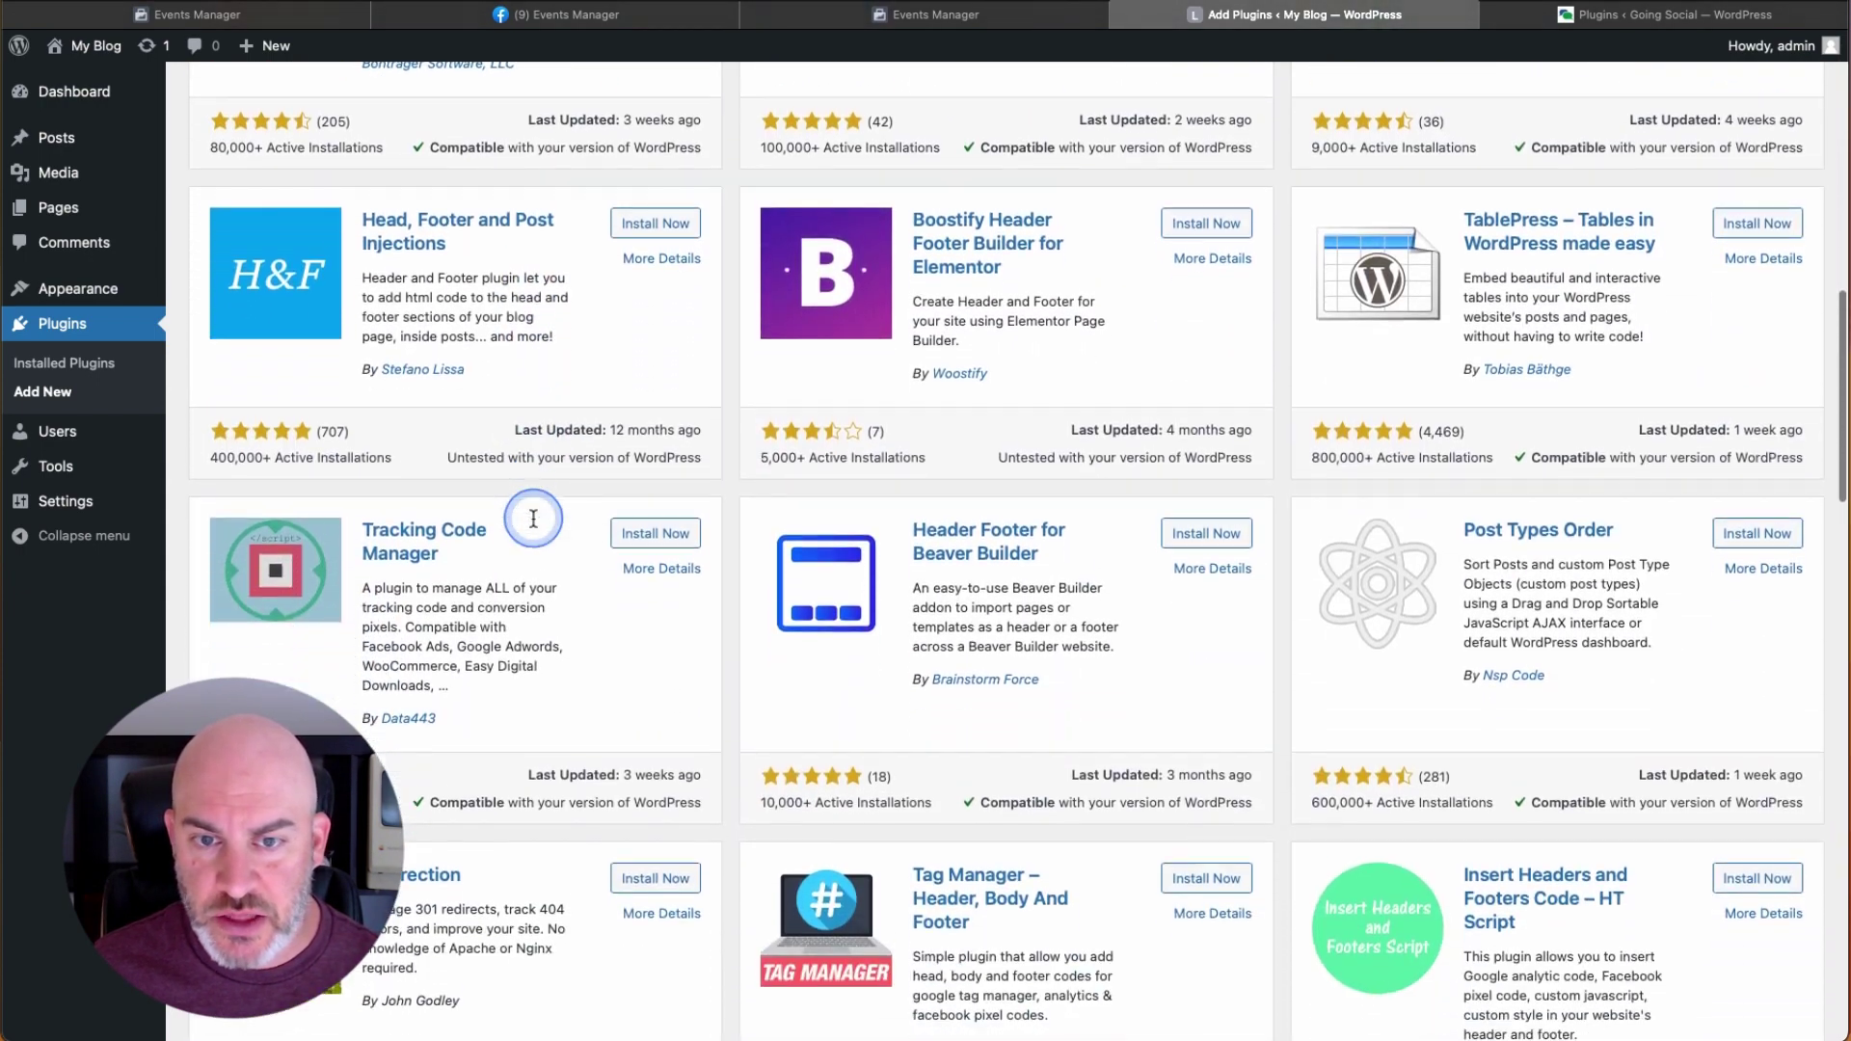
scroll(533, 525, "down", 4)
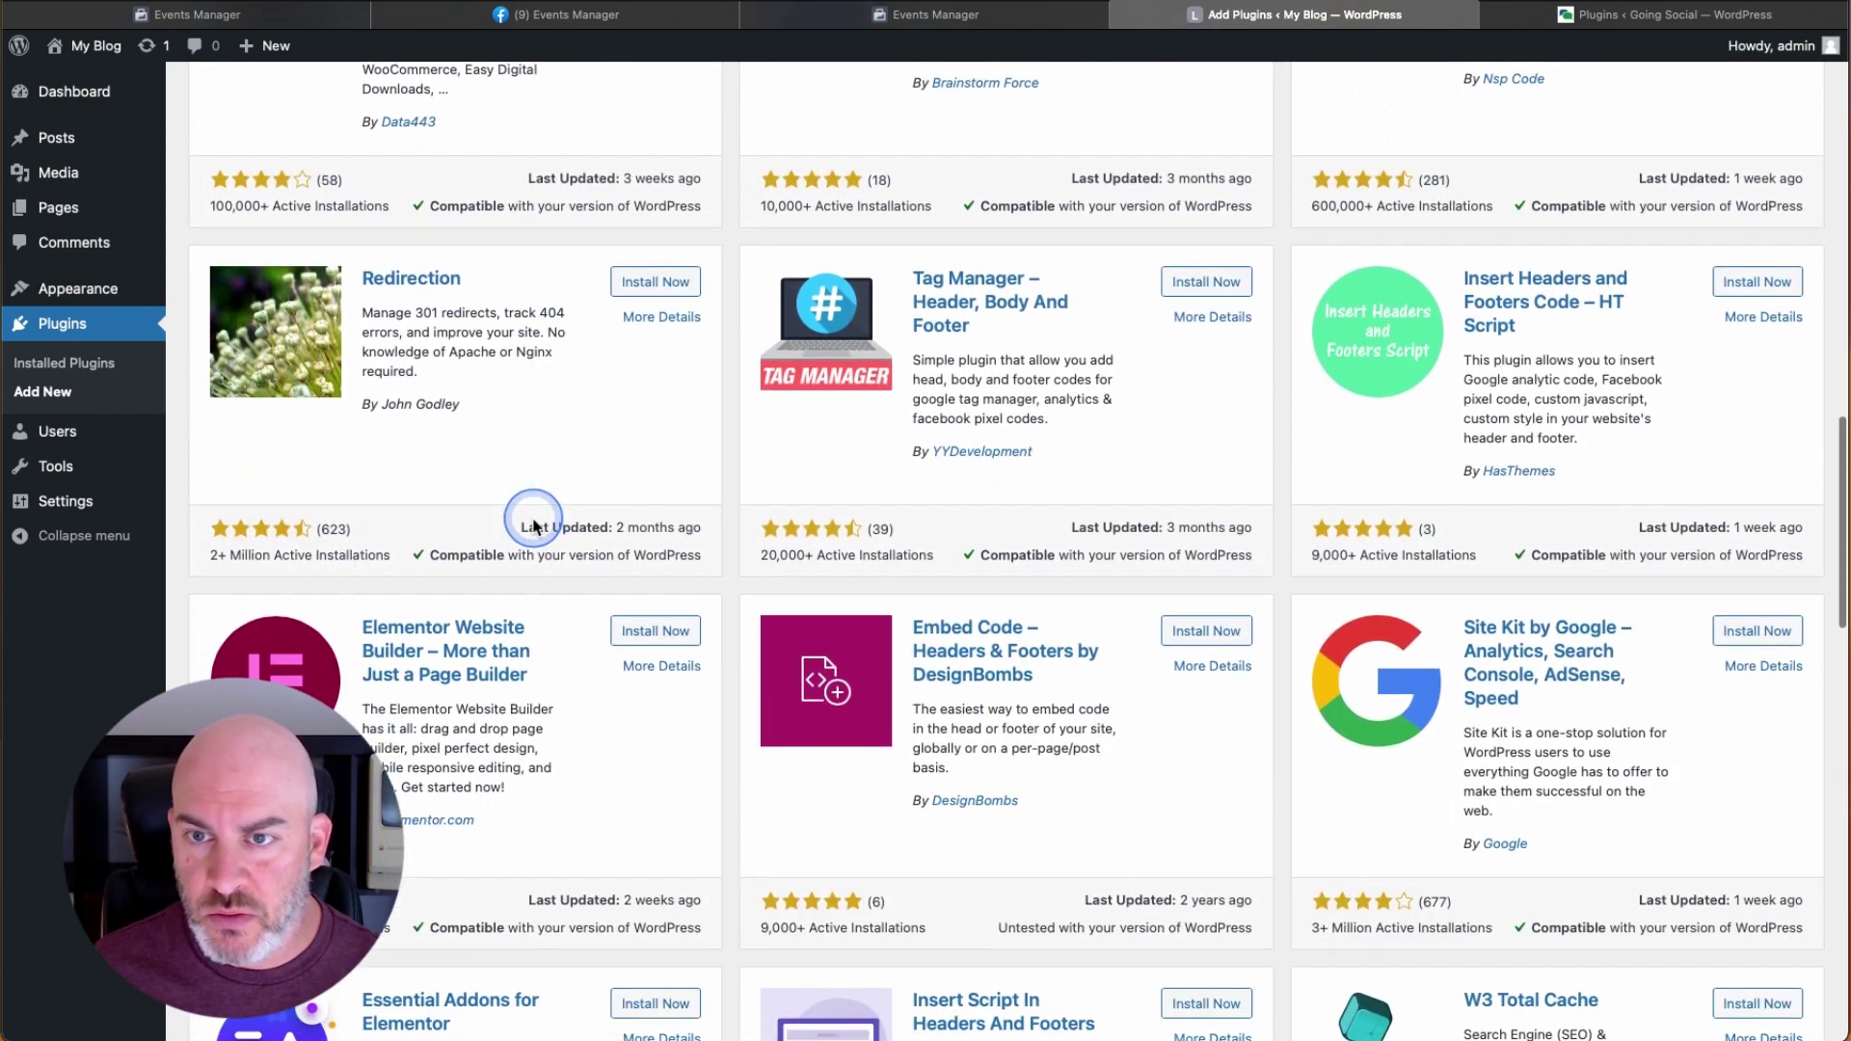
scroll(723, 583, "down", 6)
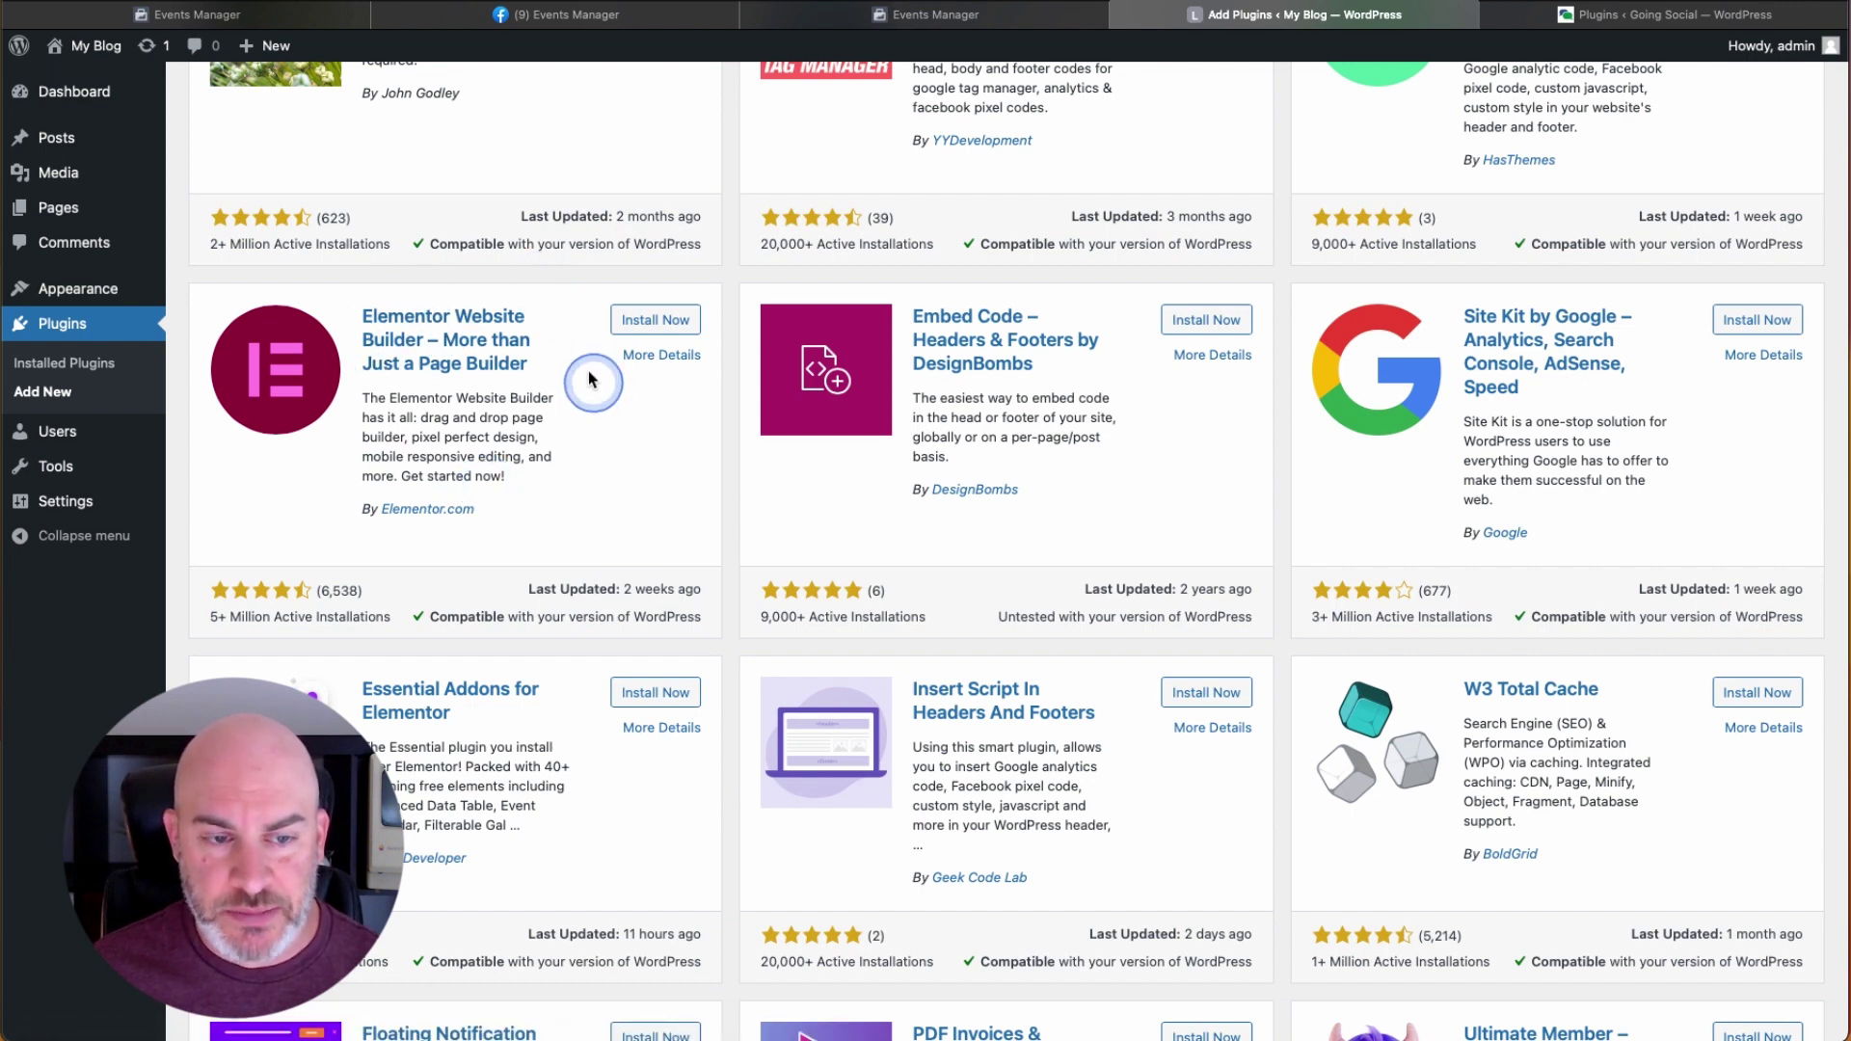
scroll(503, 479, "down", 4)
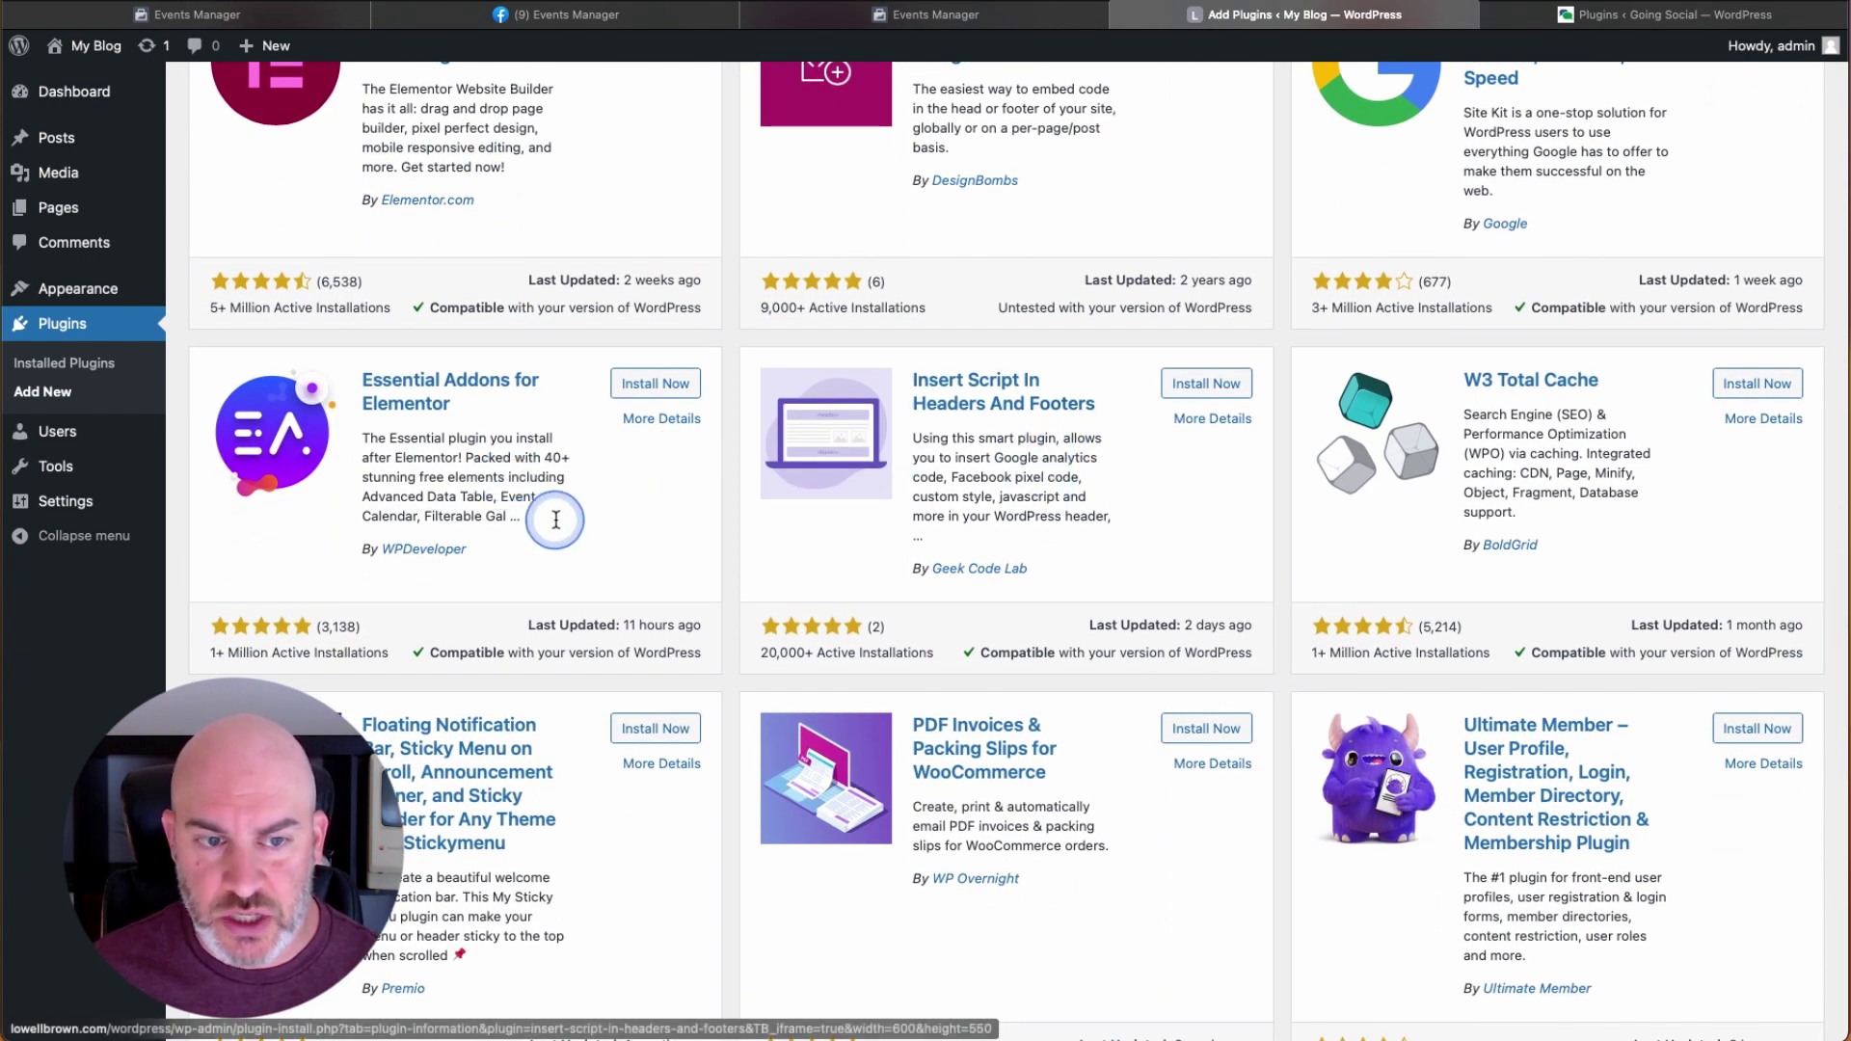
scroll(562, 512, "down", 4)
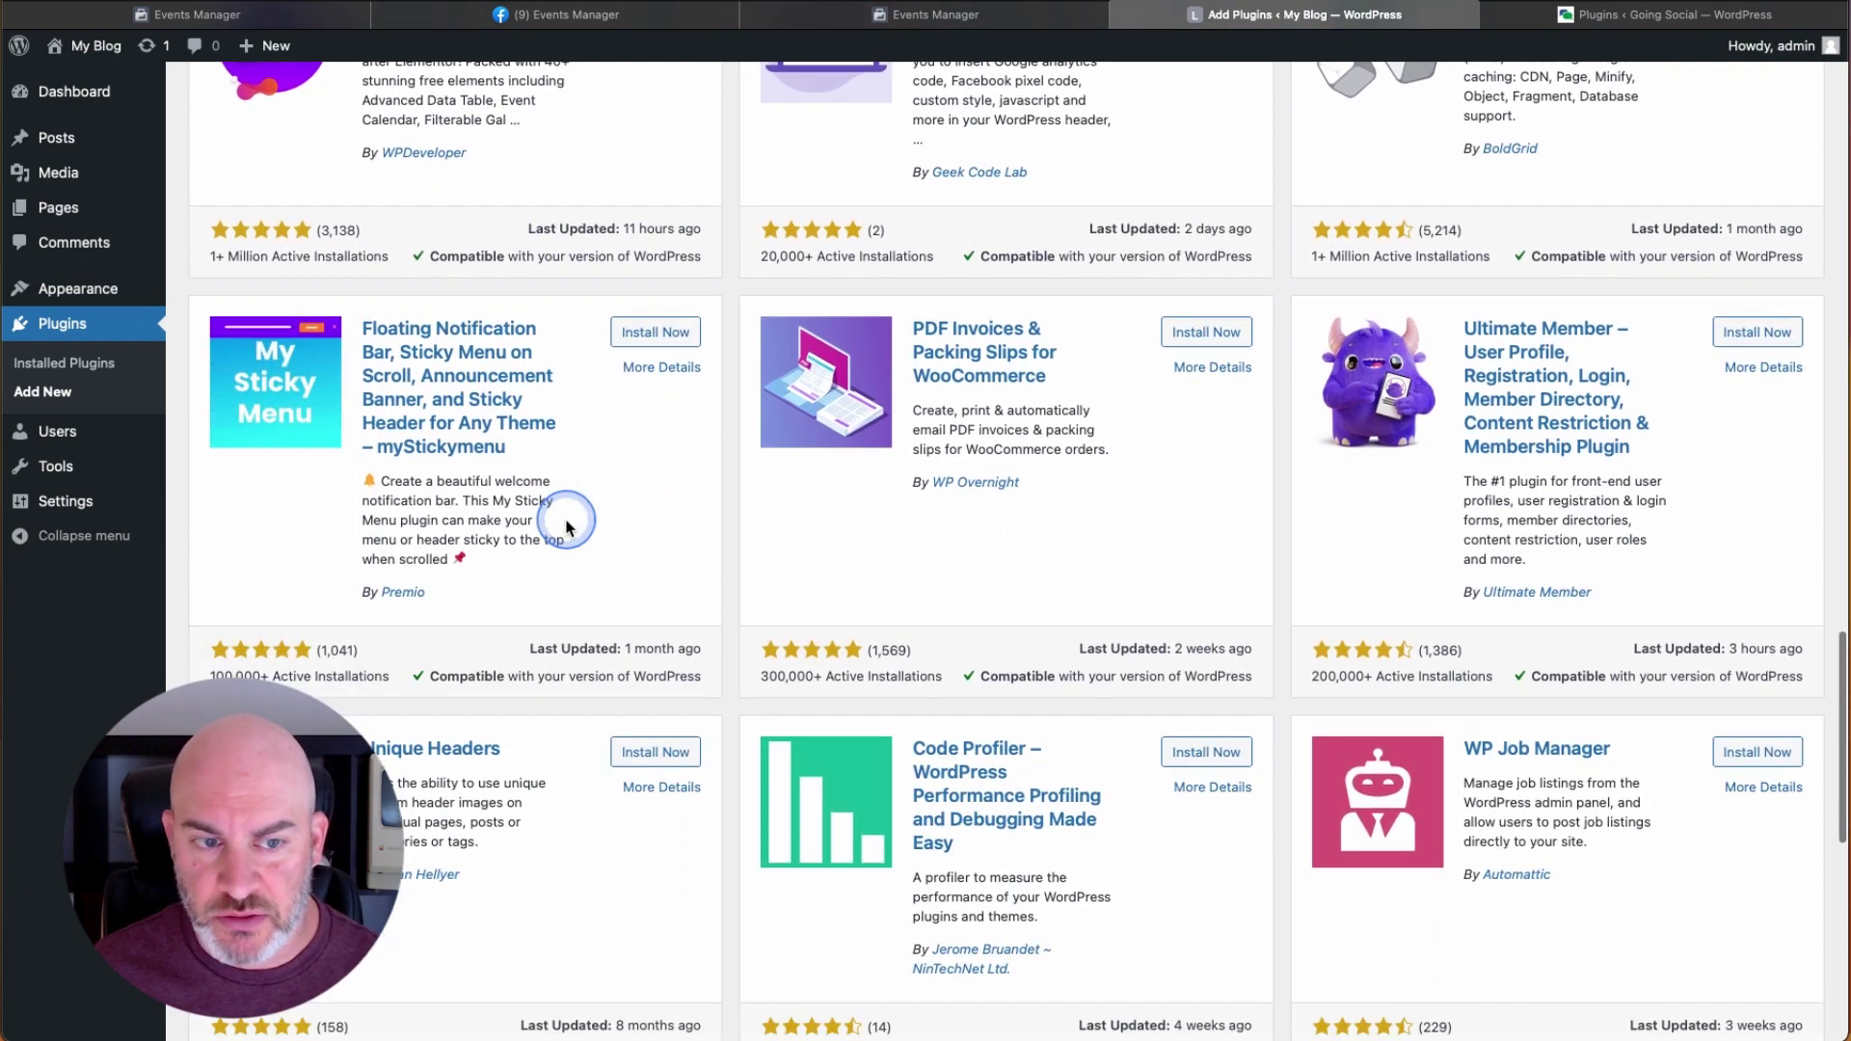
scroll(554, 513, "up", 10)
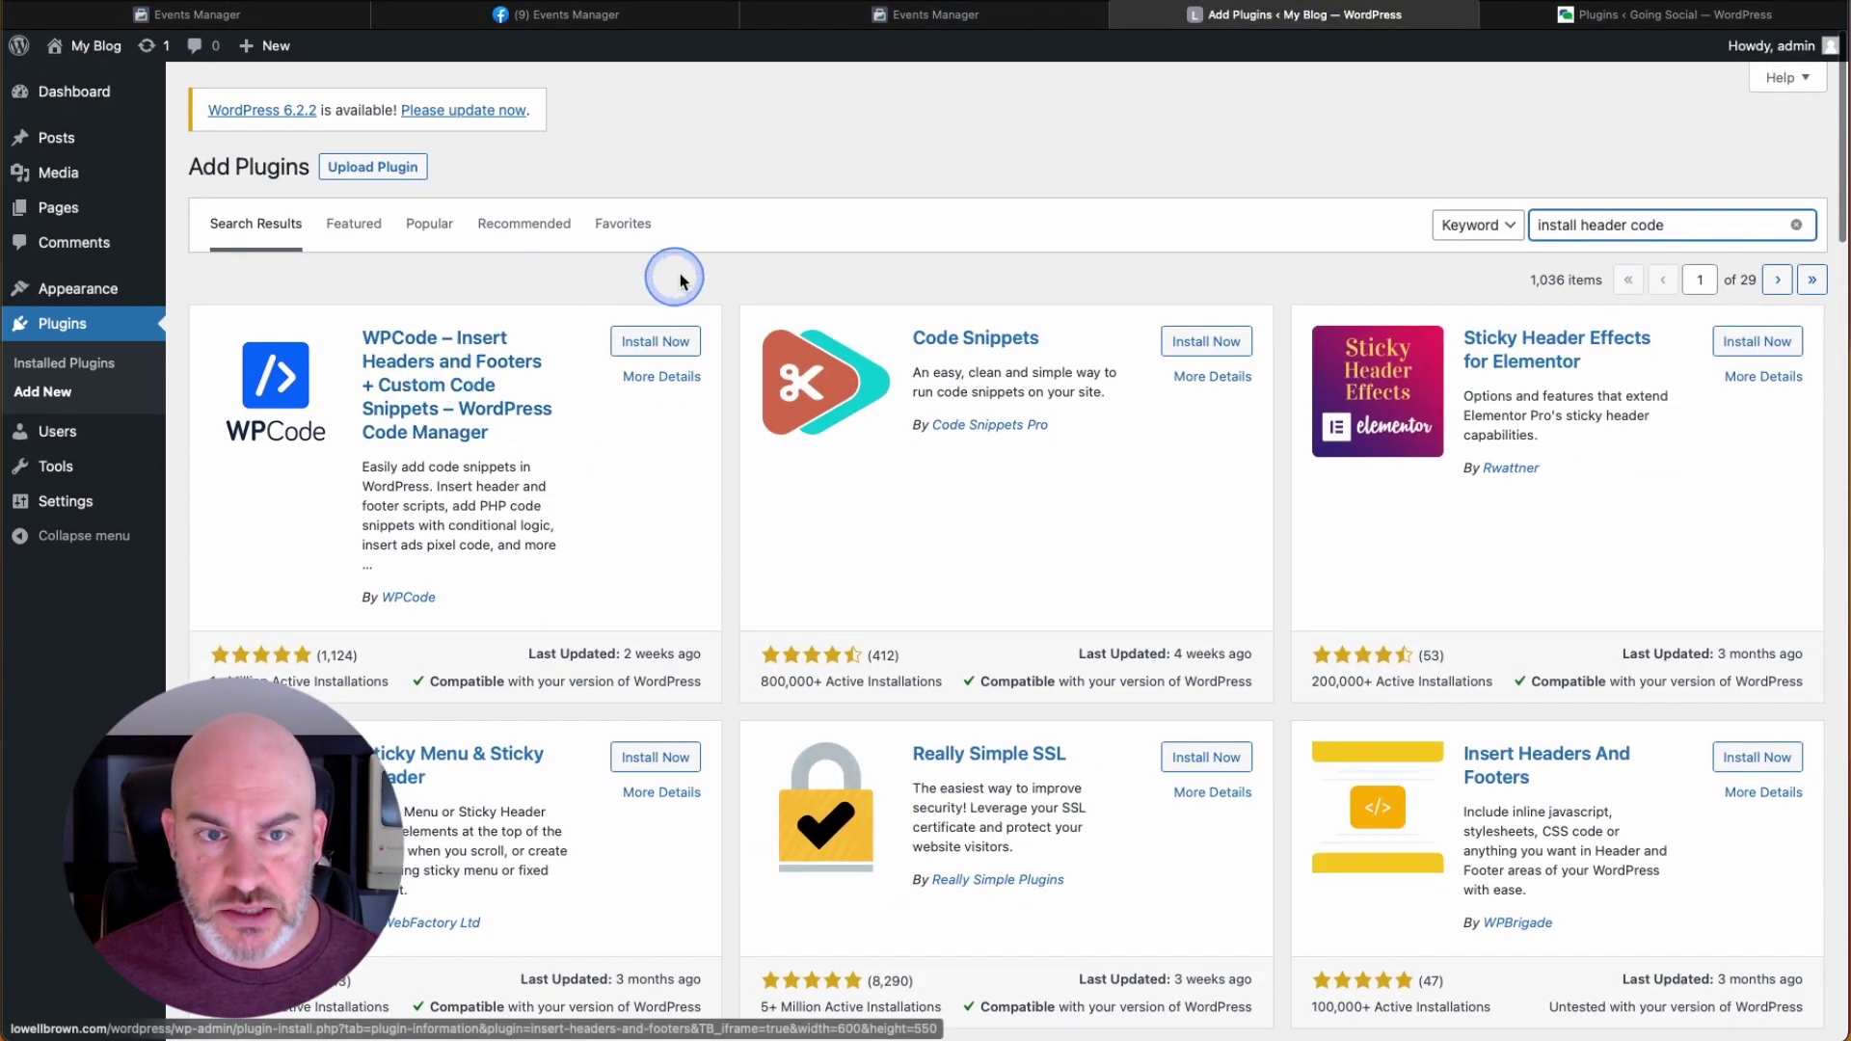
left_click(659, 341)
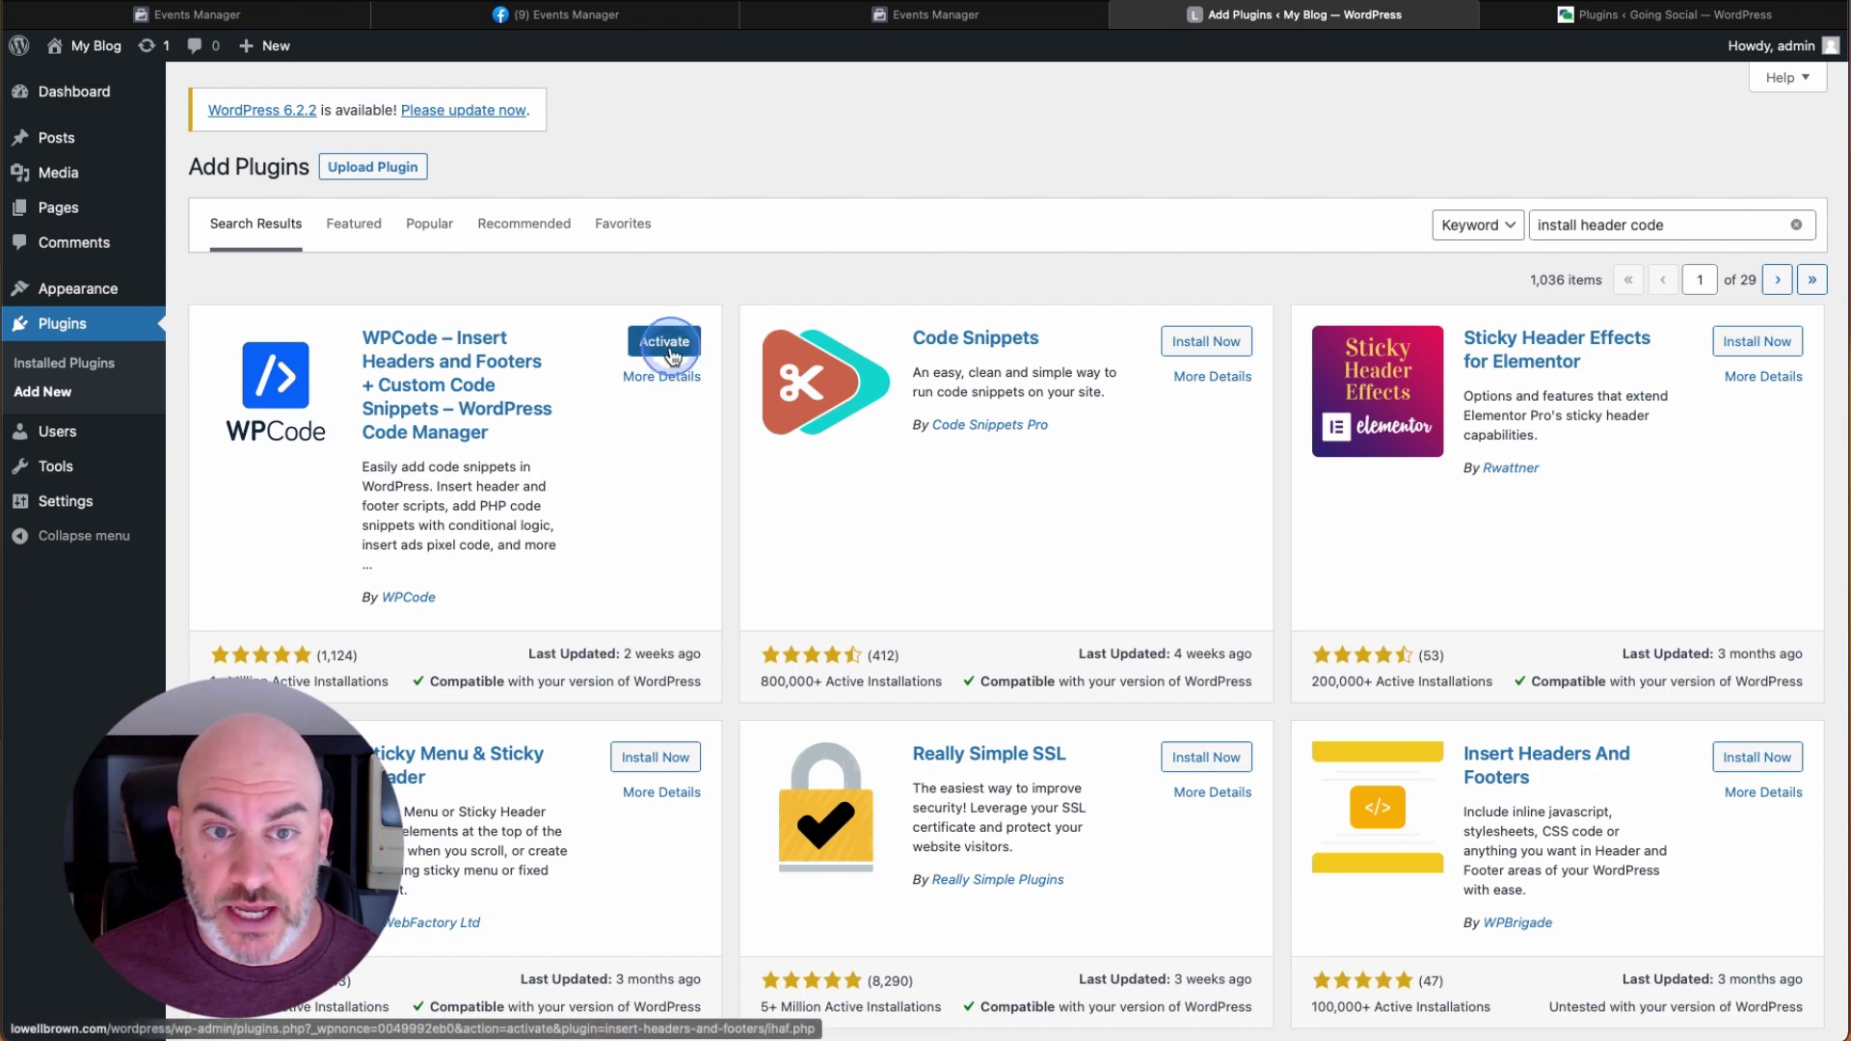
left_click(672, 349)
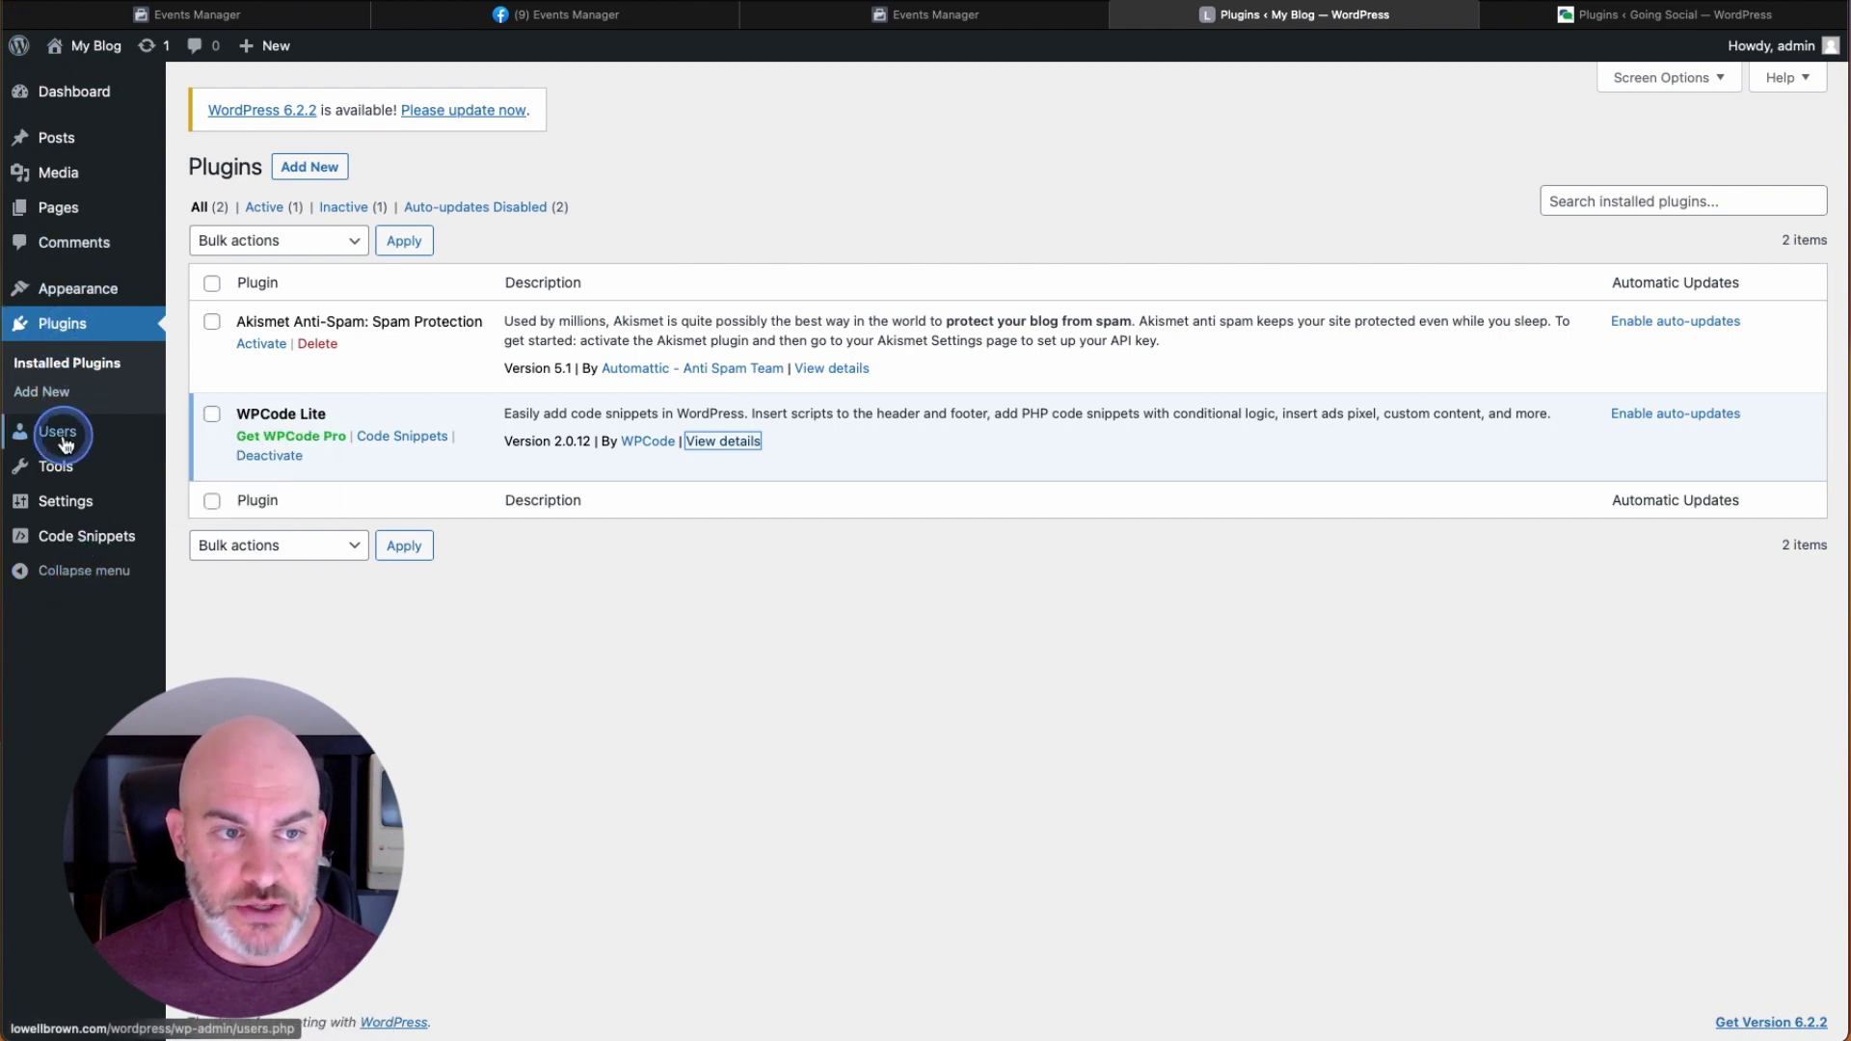
- Add a new custom code snippet in WPCode from the blank option and title it "Facebook Pixel"
mouse_move(51, 454)
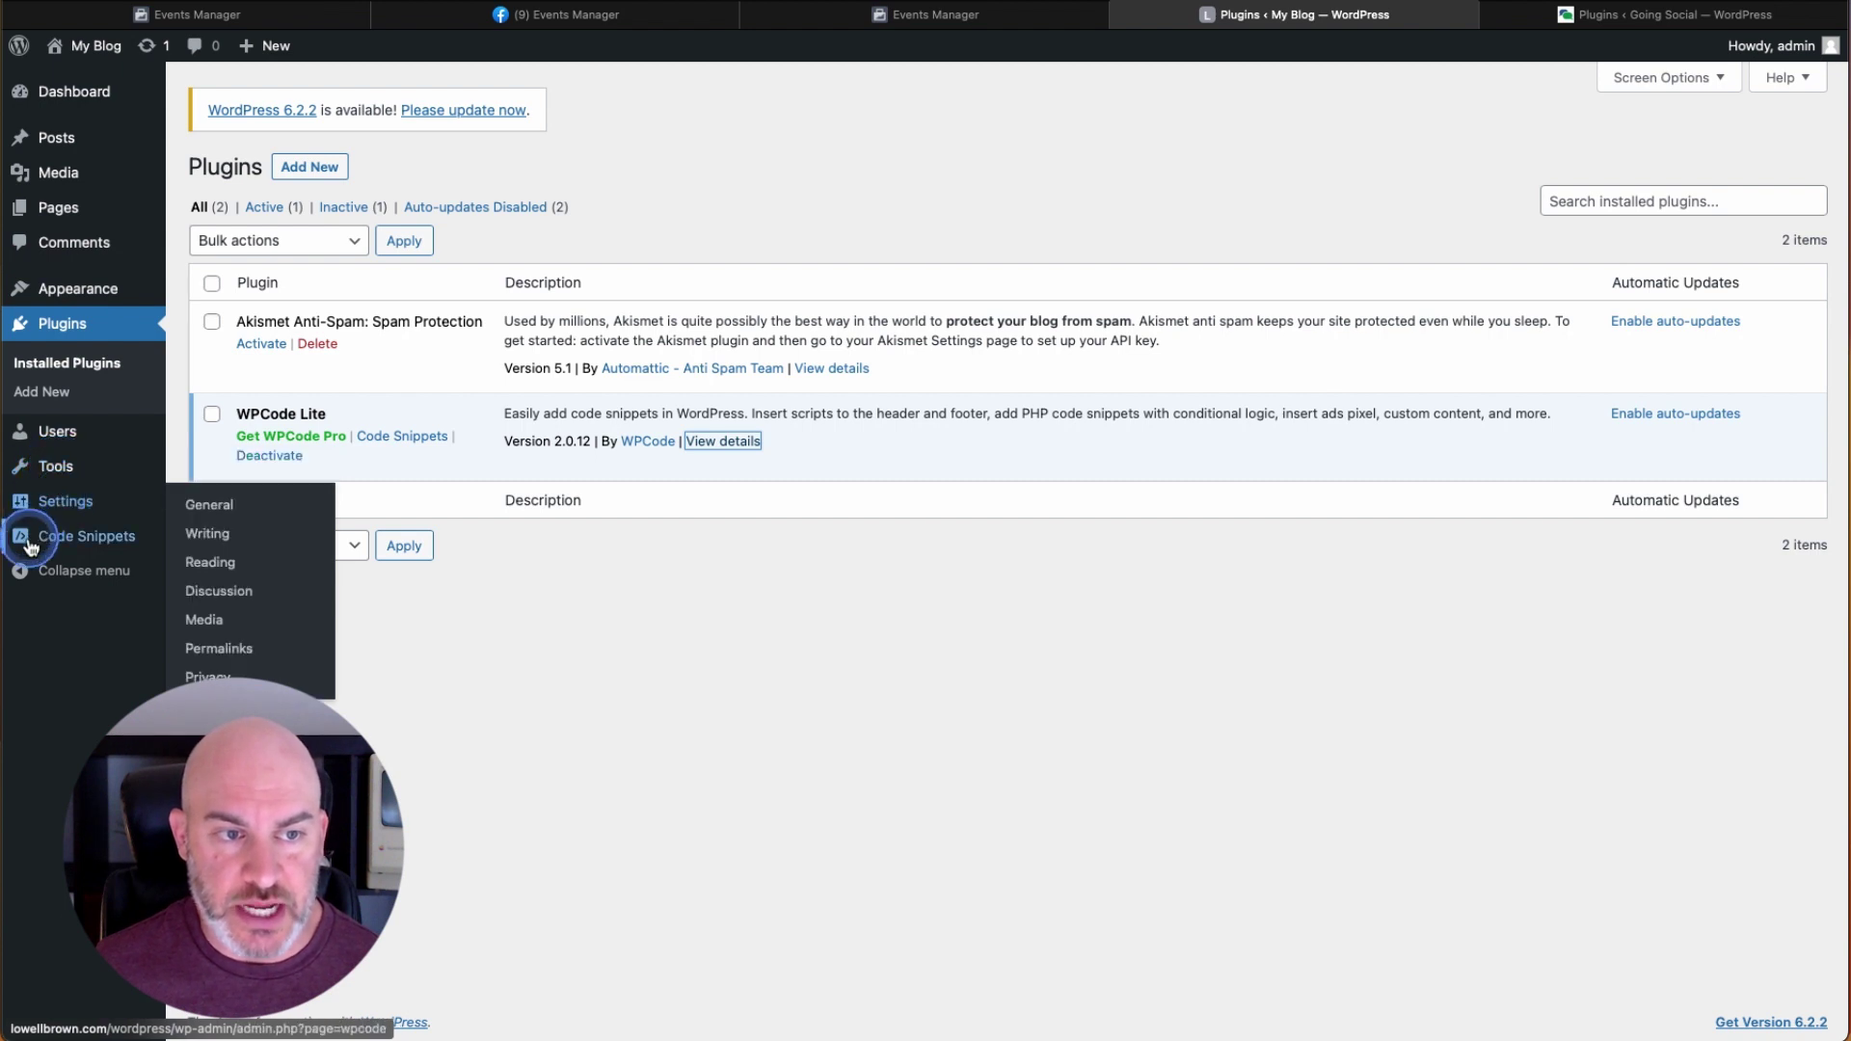
left_click(66, 545)
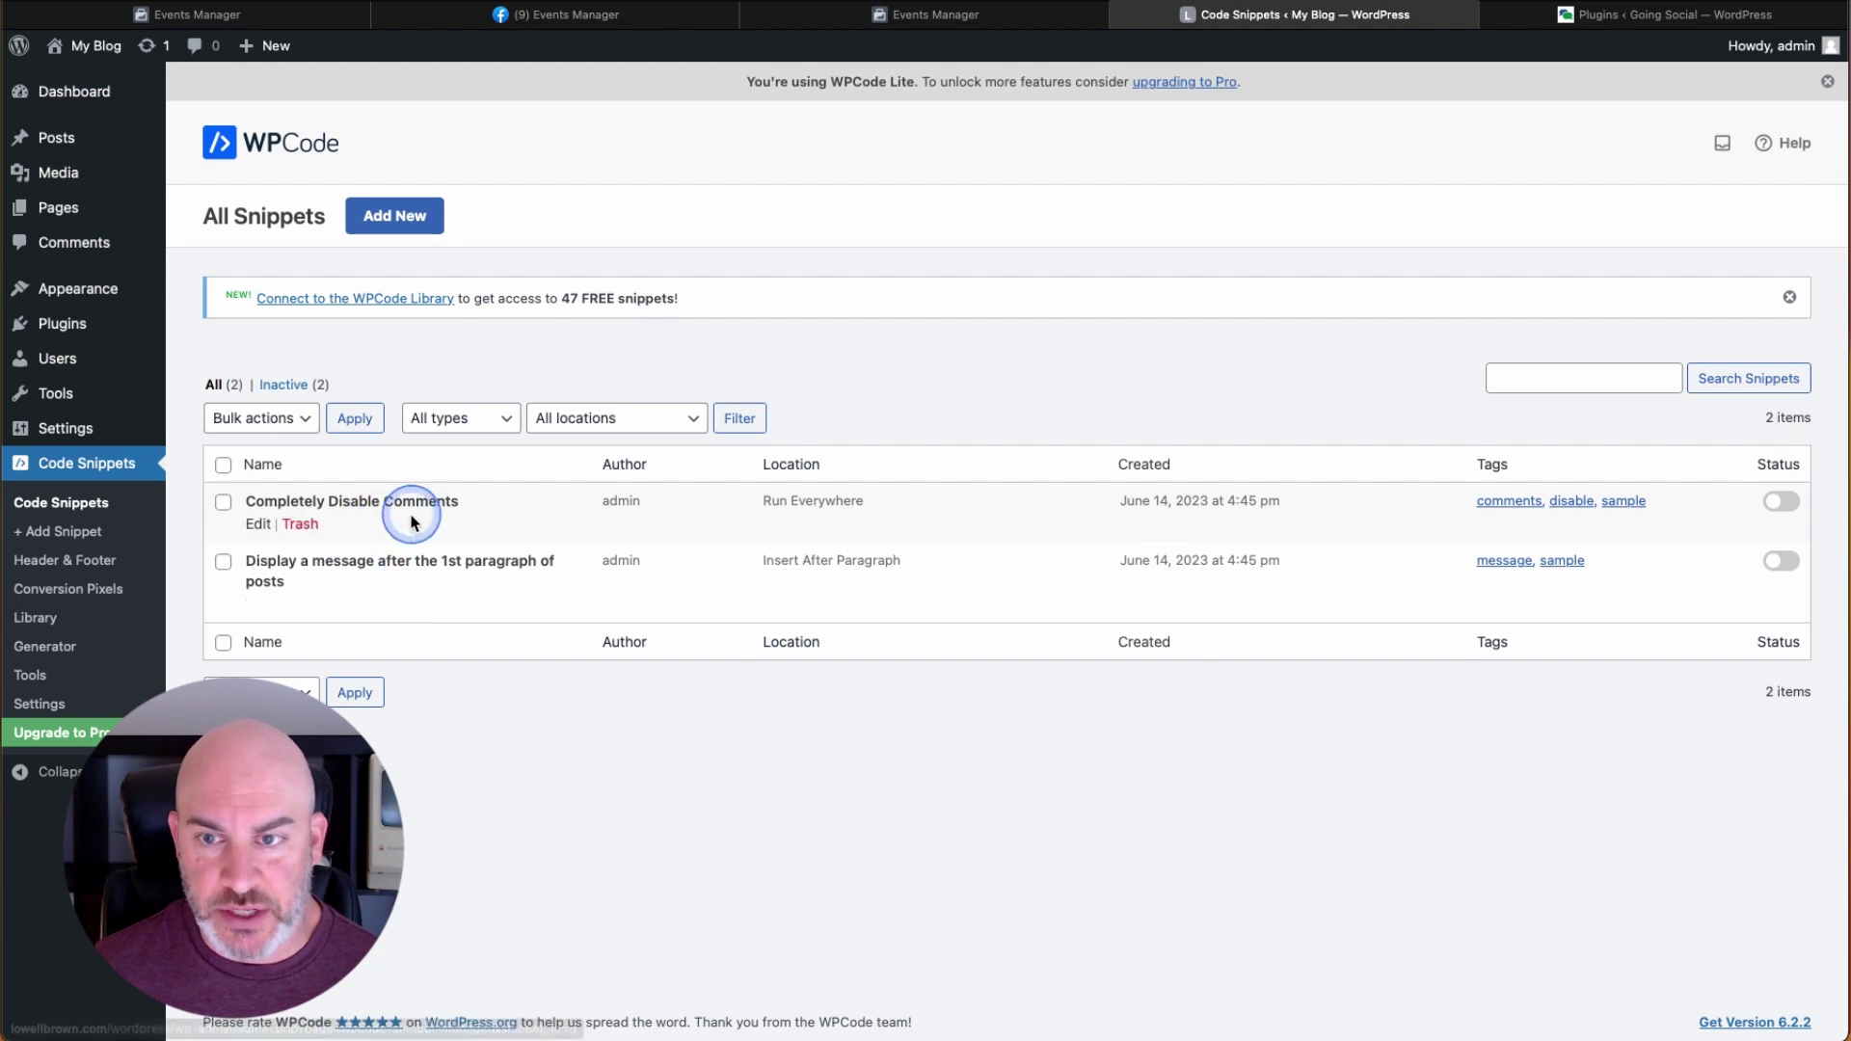
left_click(395, 225)
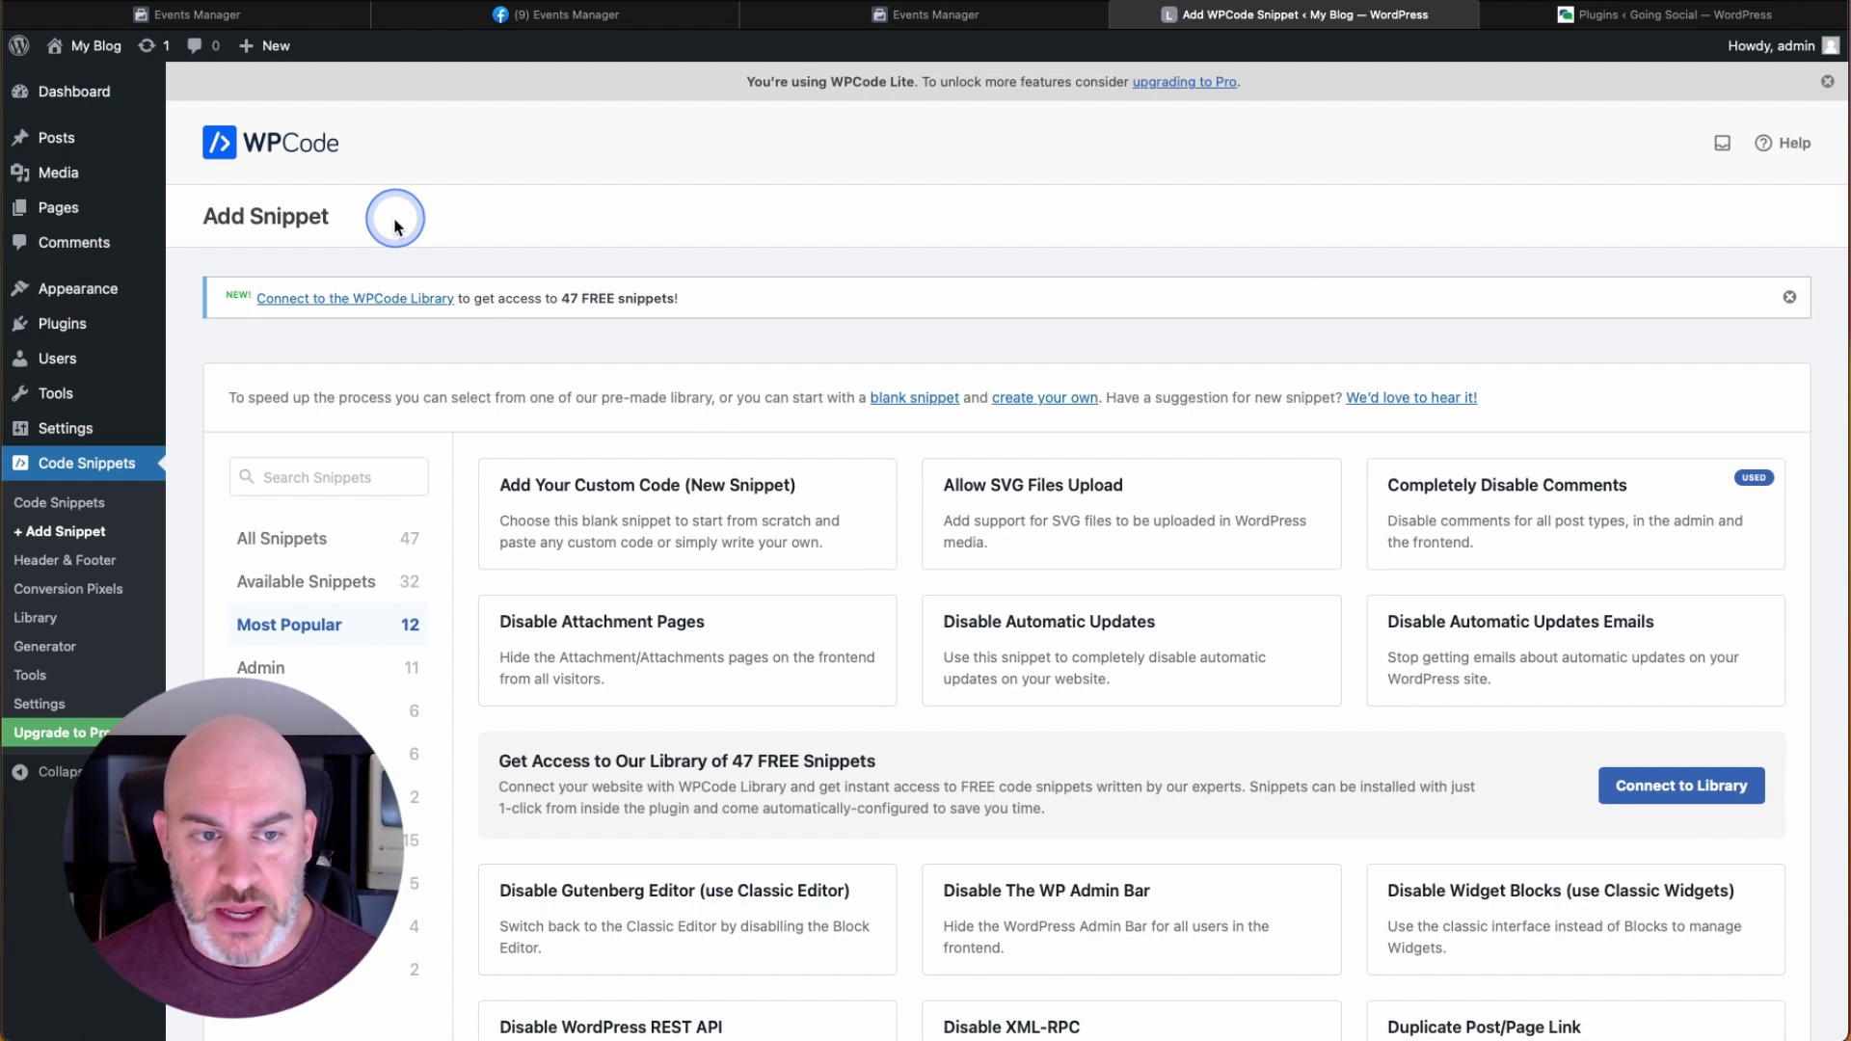
mouse_move(632, 522)
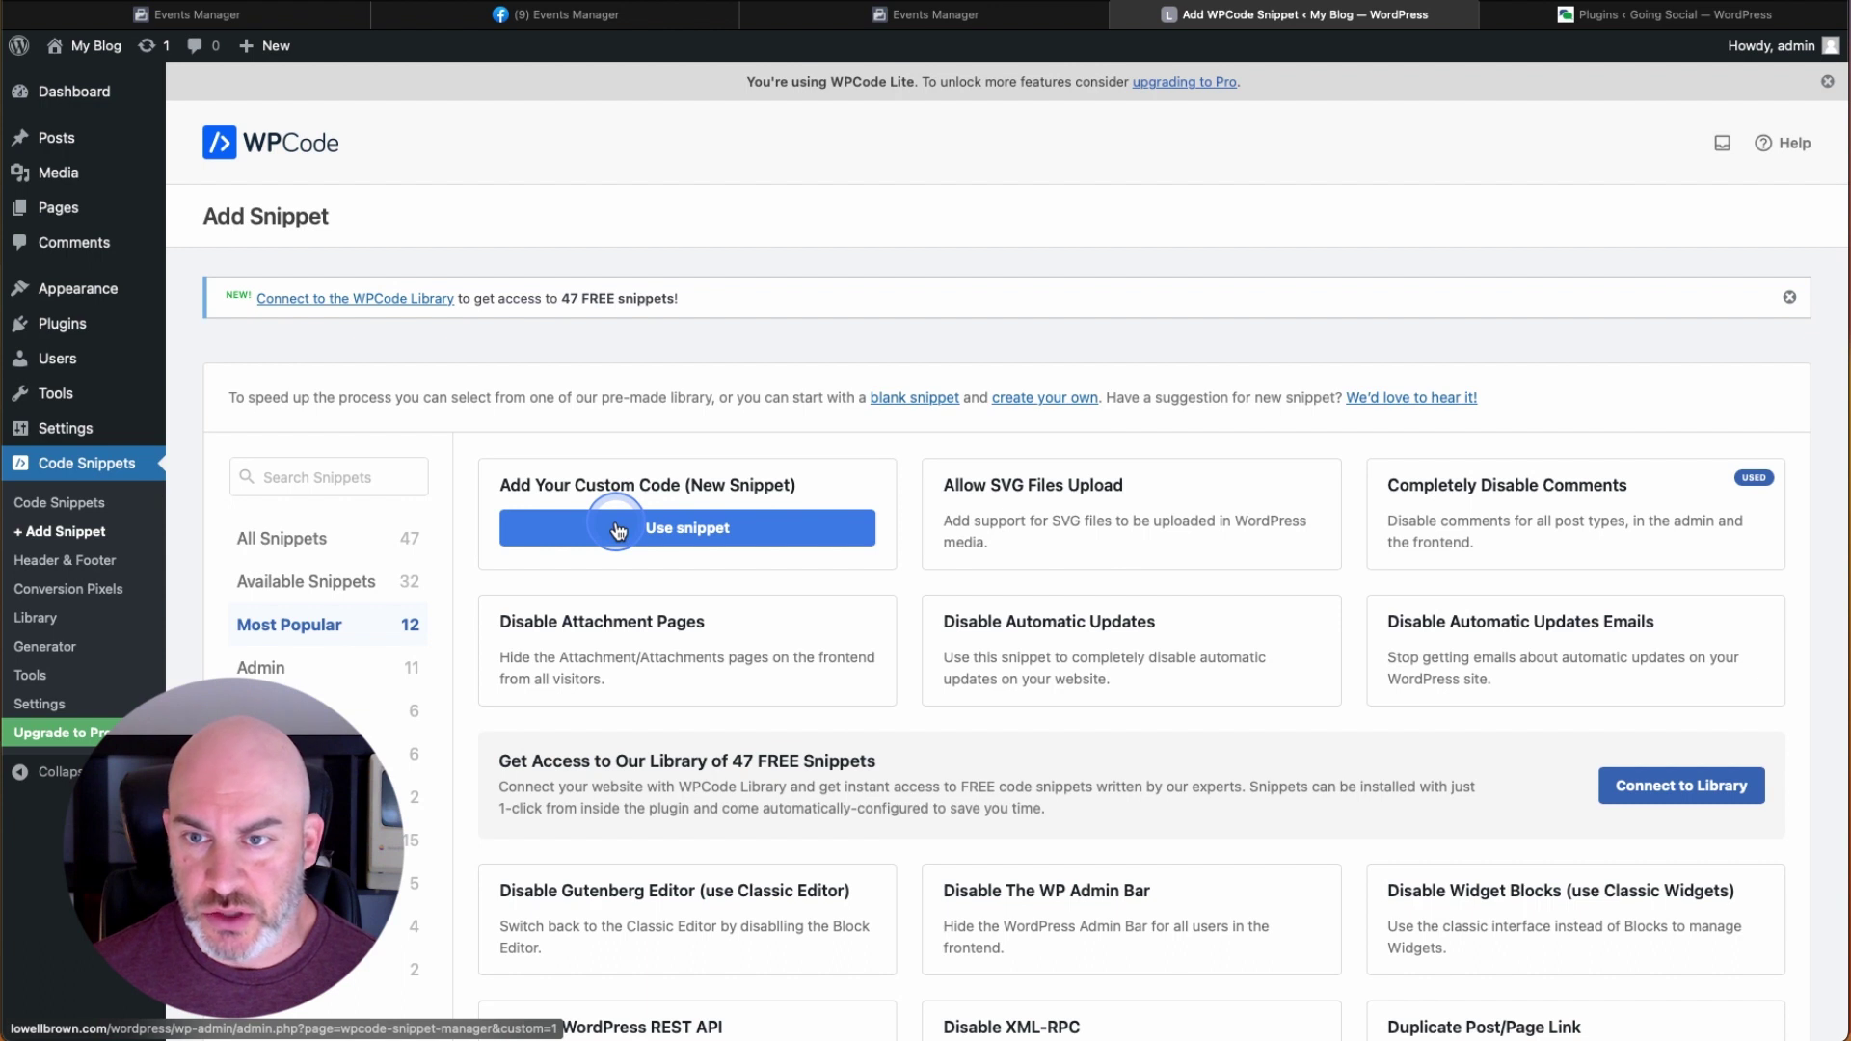
left_click(618, 531)
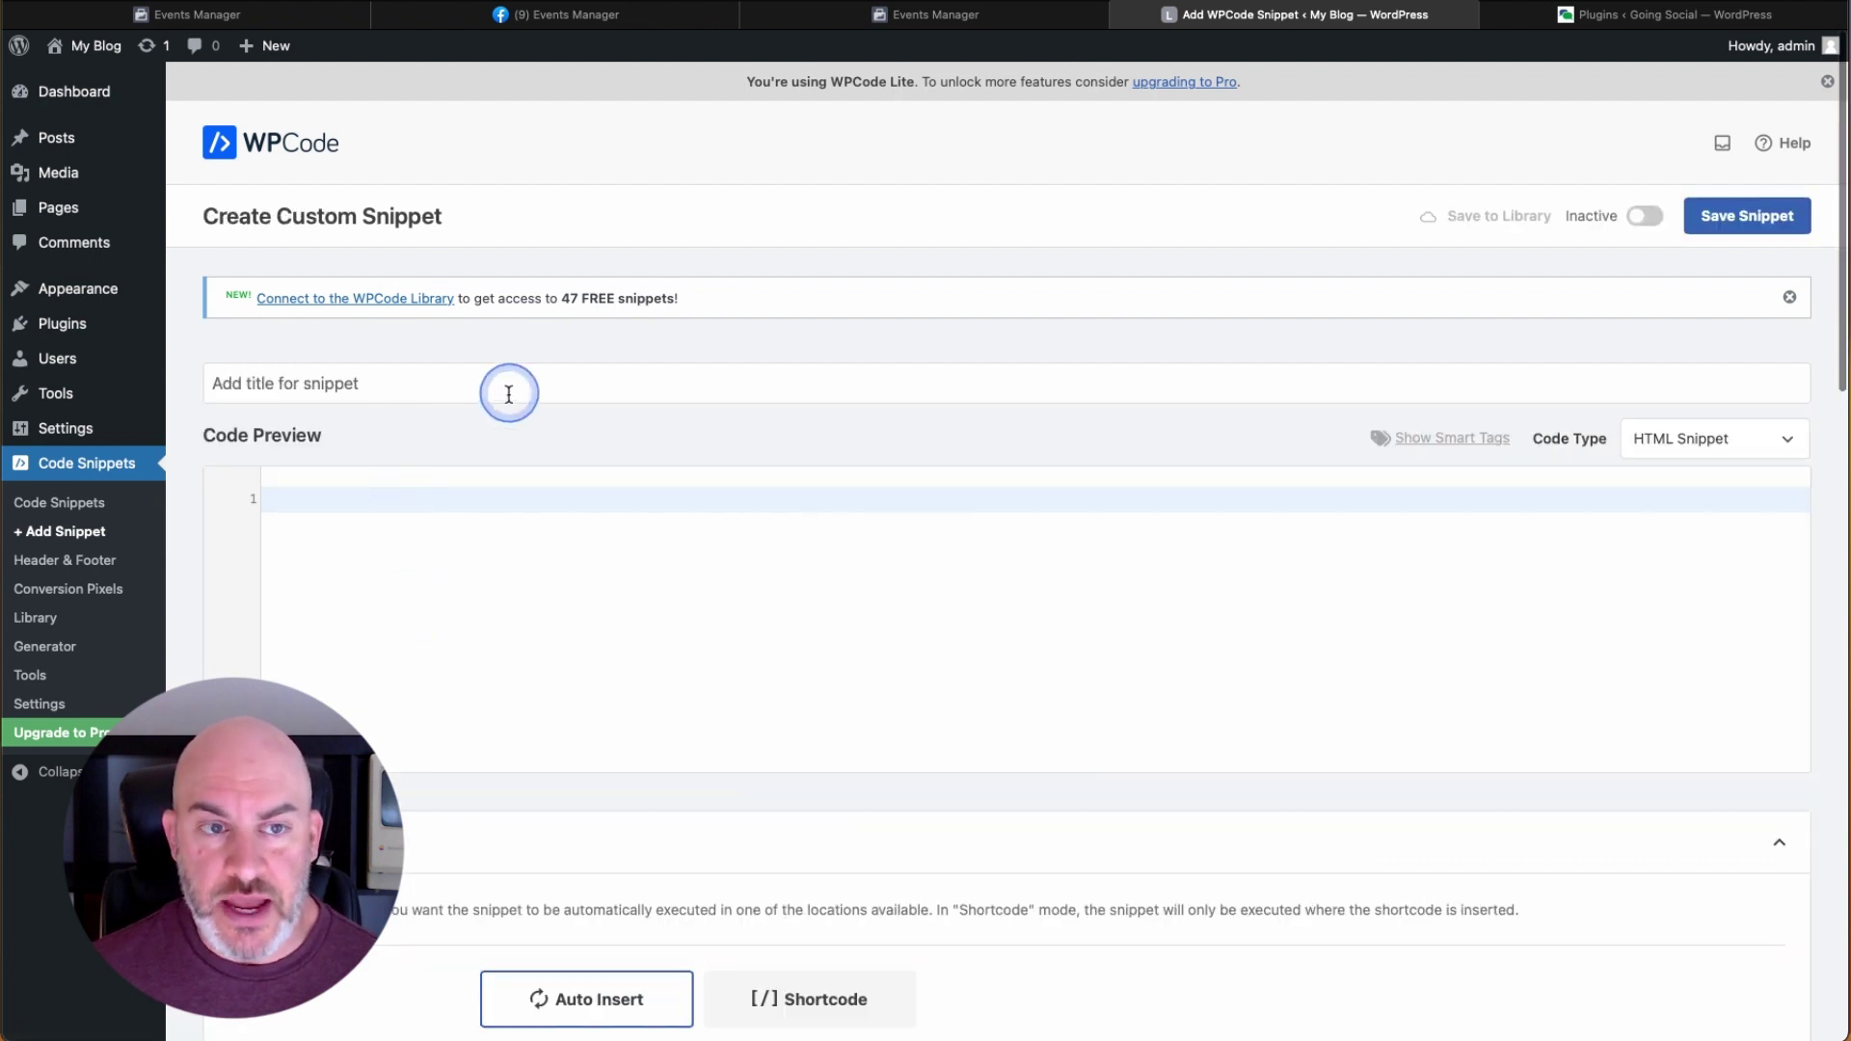
left_click(393, 391)
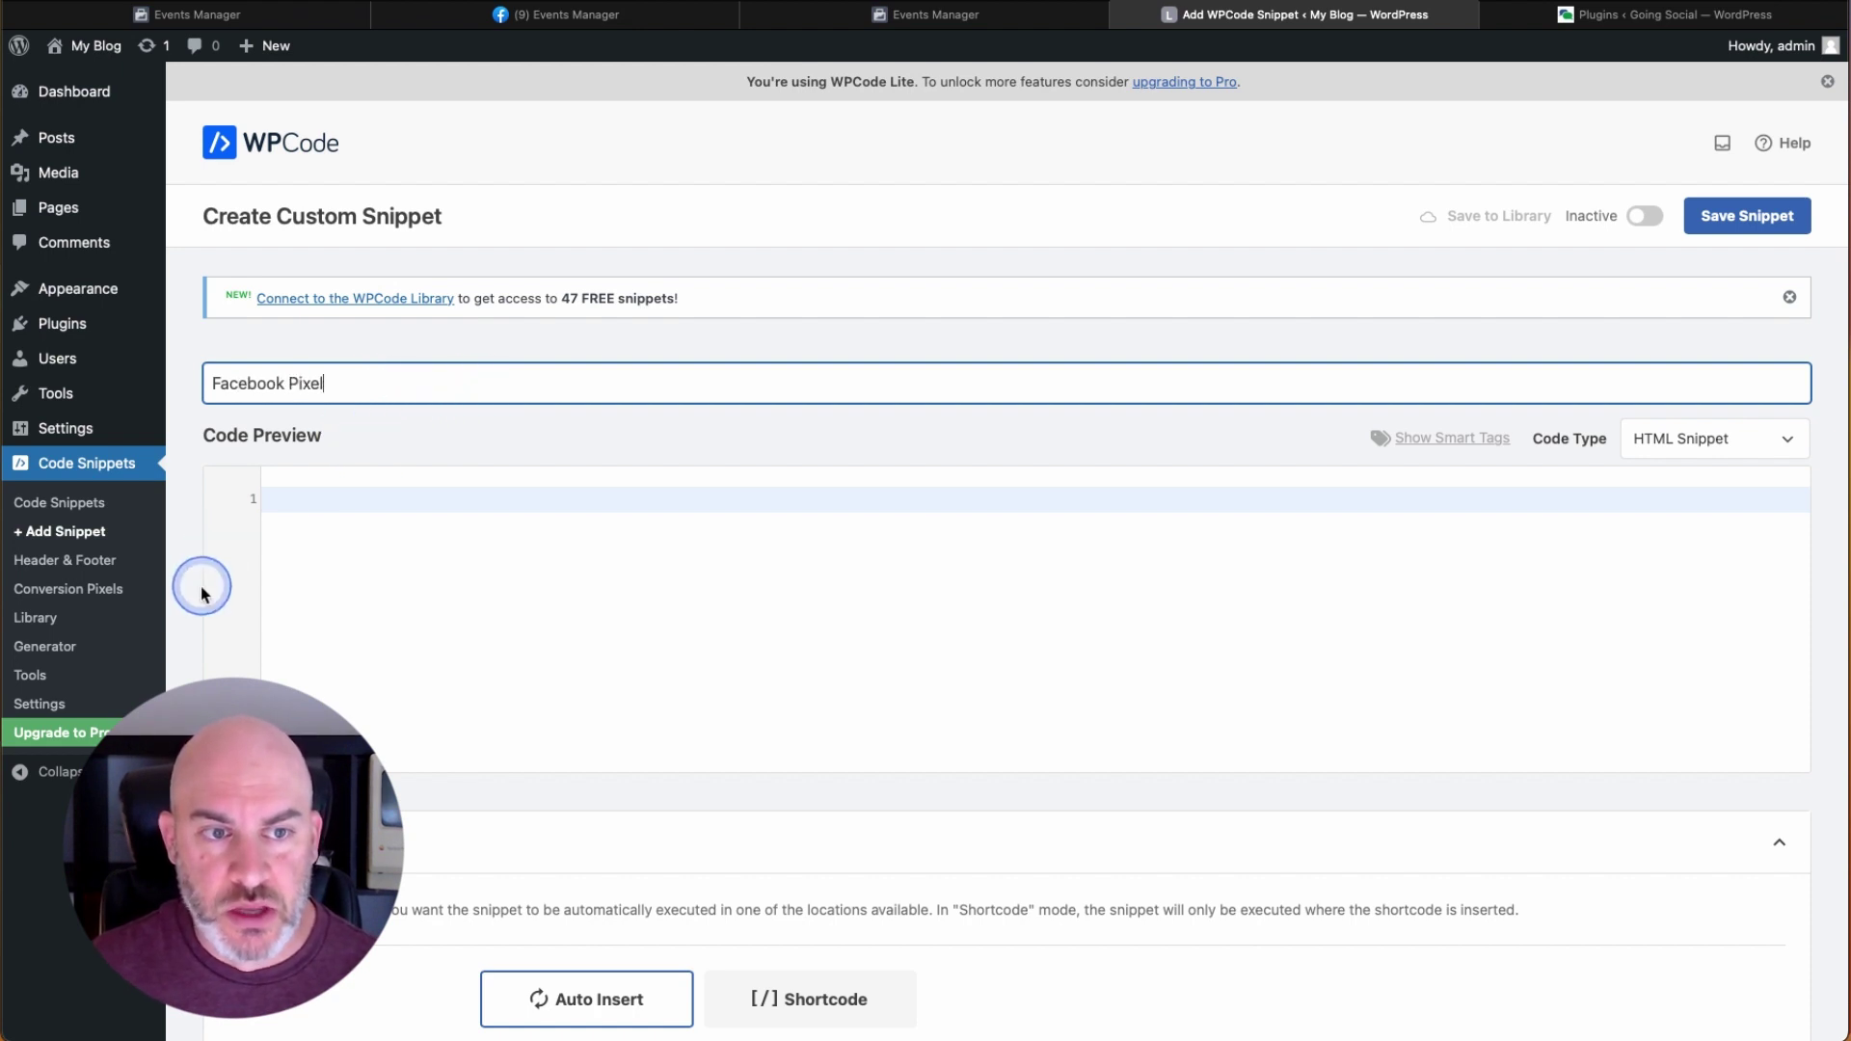
scroll(289, 501, "down", 1)
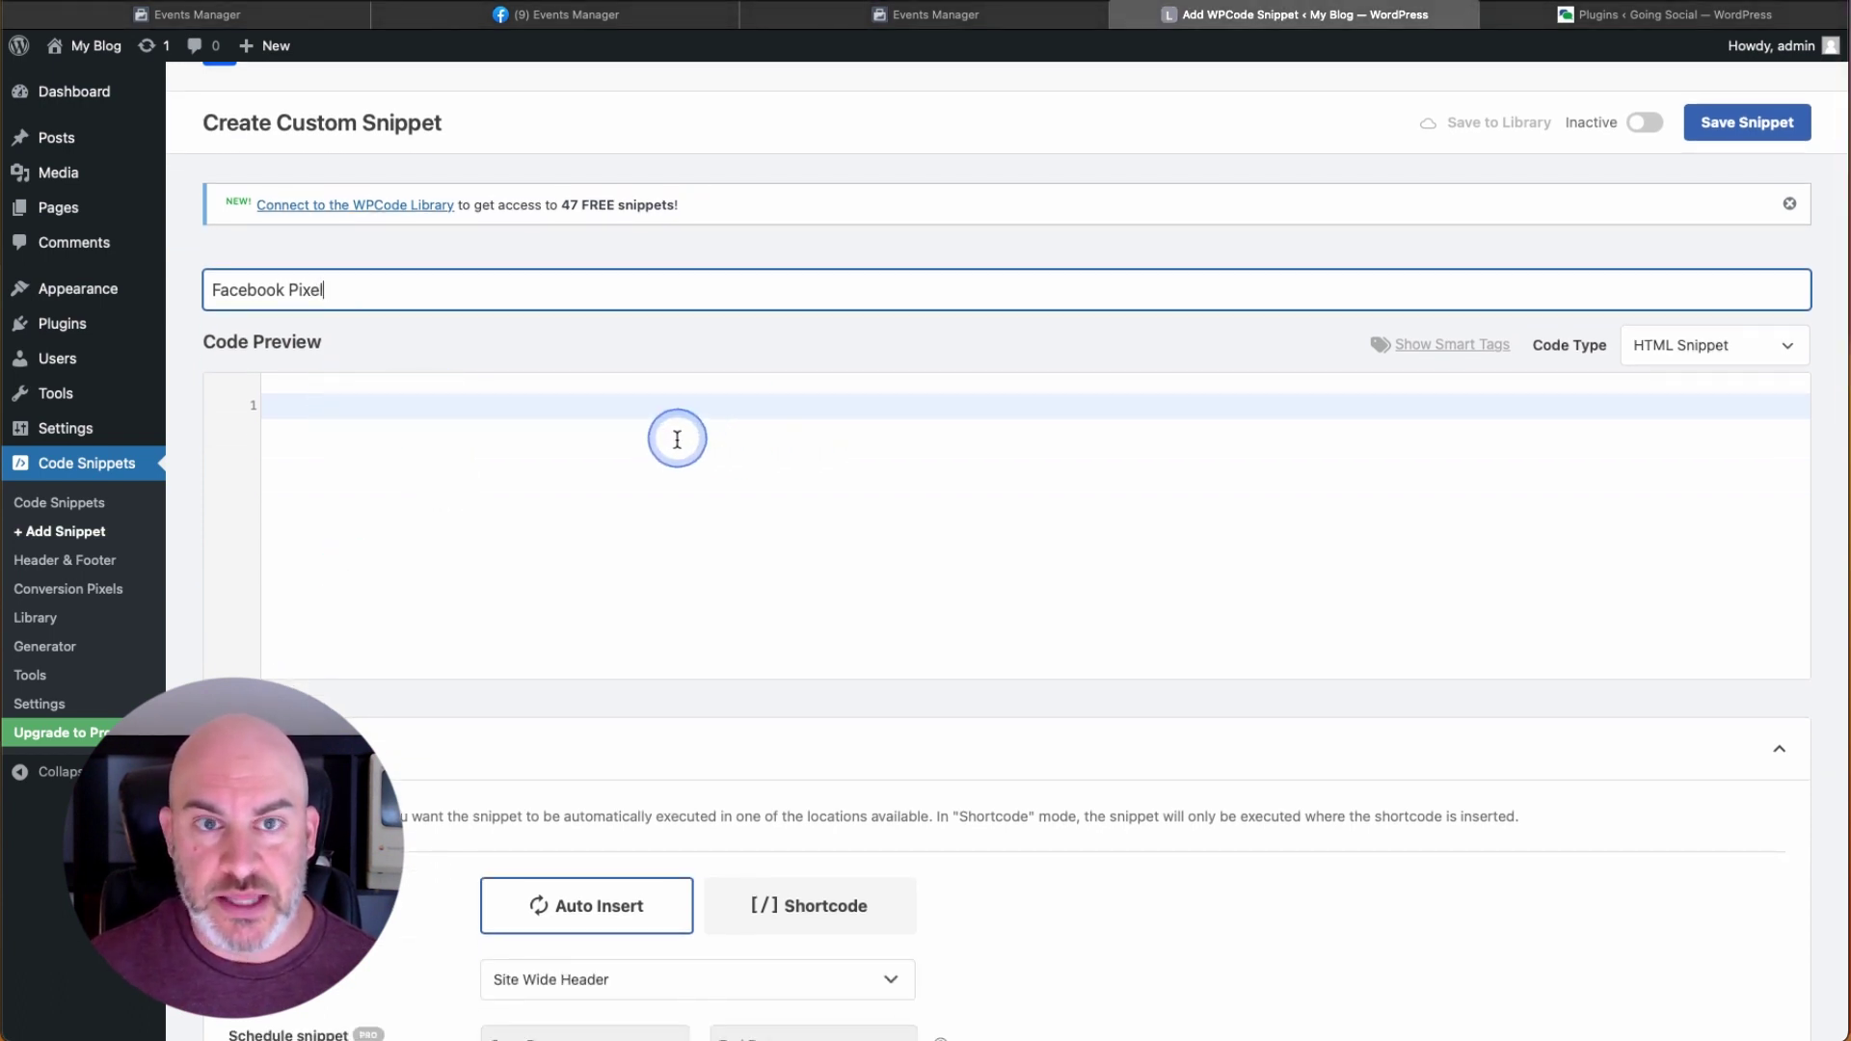
- Switch to Events Manager and continue the setup of Test Pixel Demo with Meta Pixel as the connection method
left_click(872, 15)
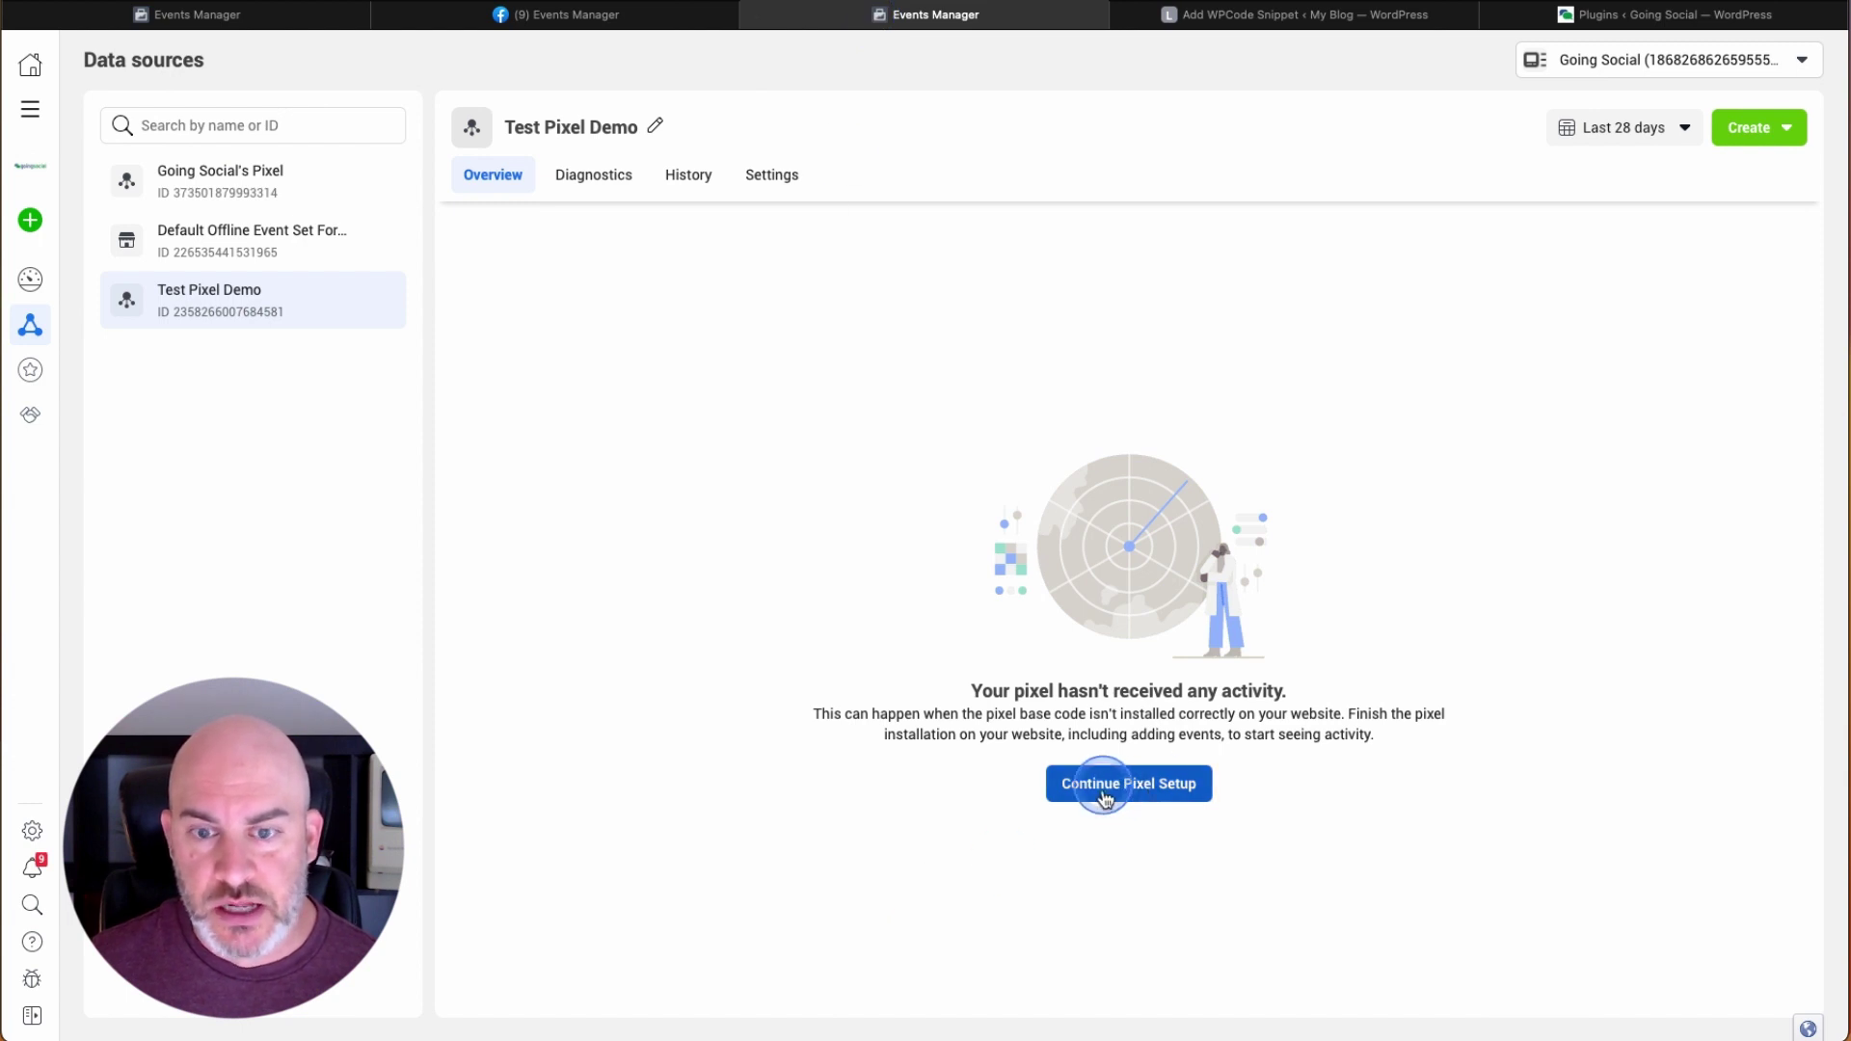
left_click(1156, 797)
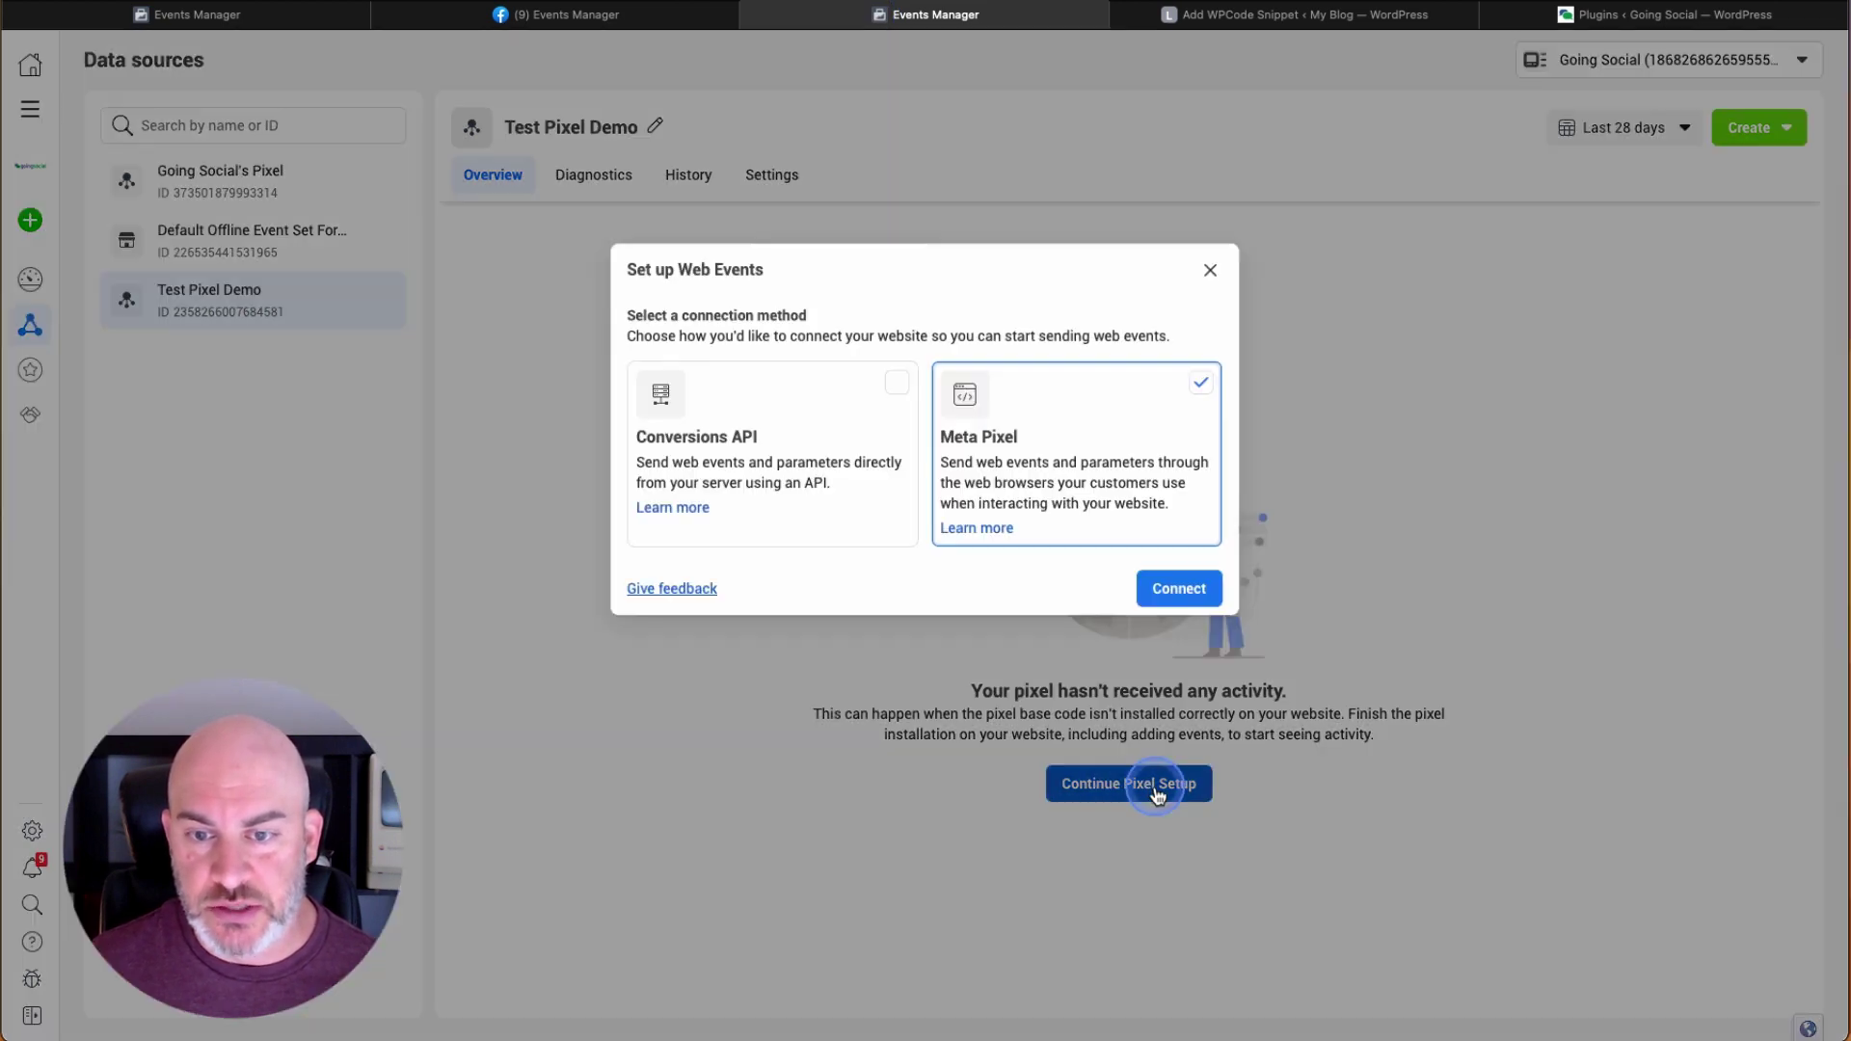
left_click(1041, 485)
left_click(1041, 485)
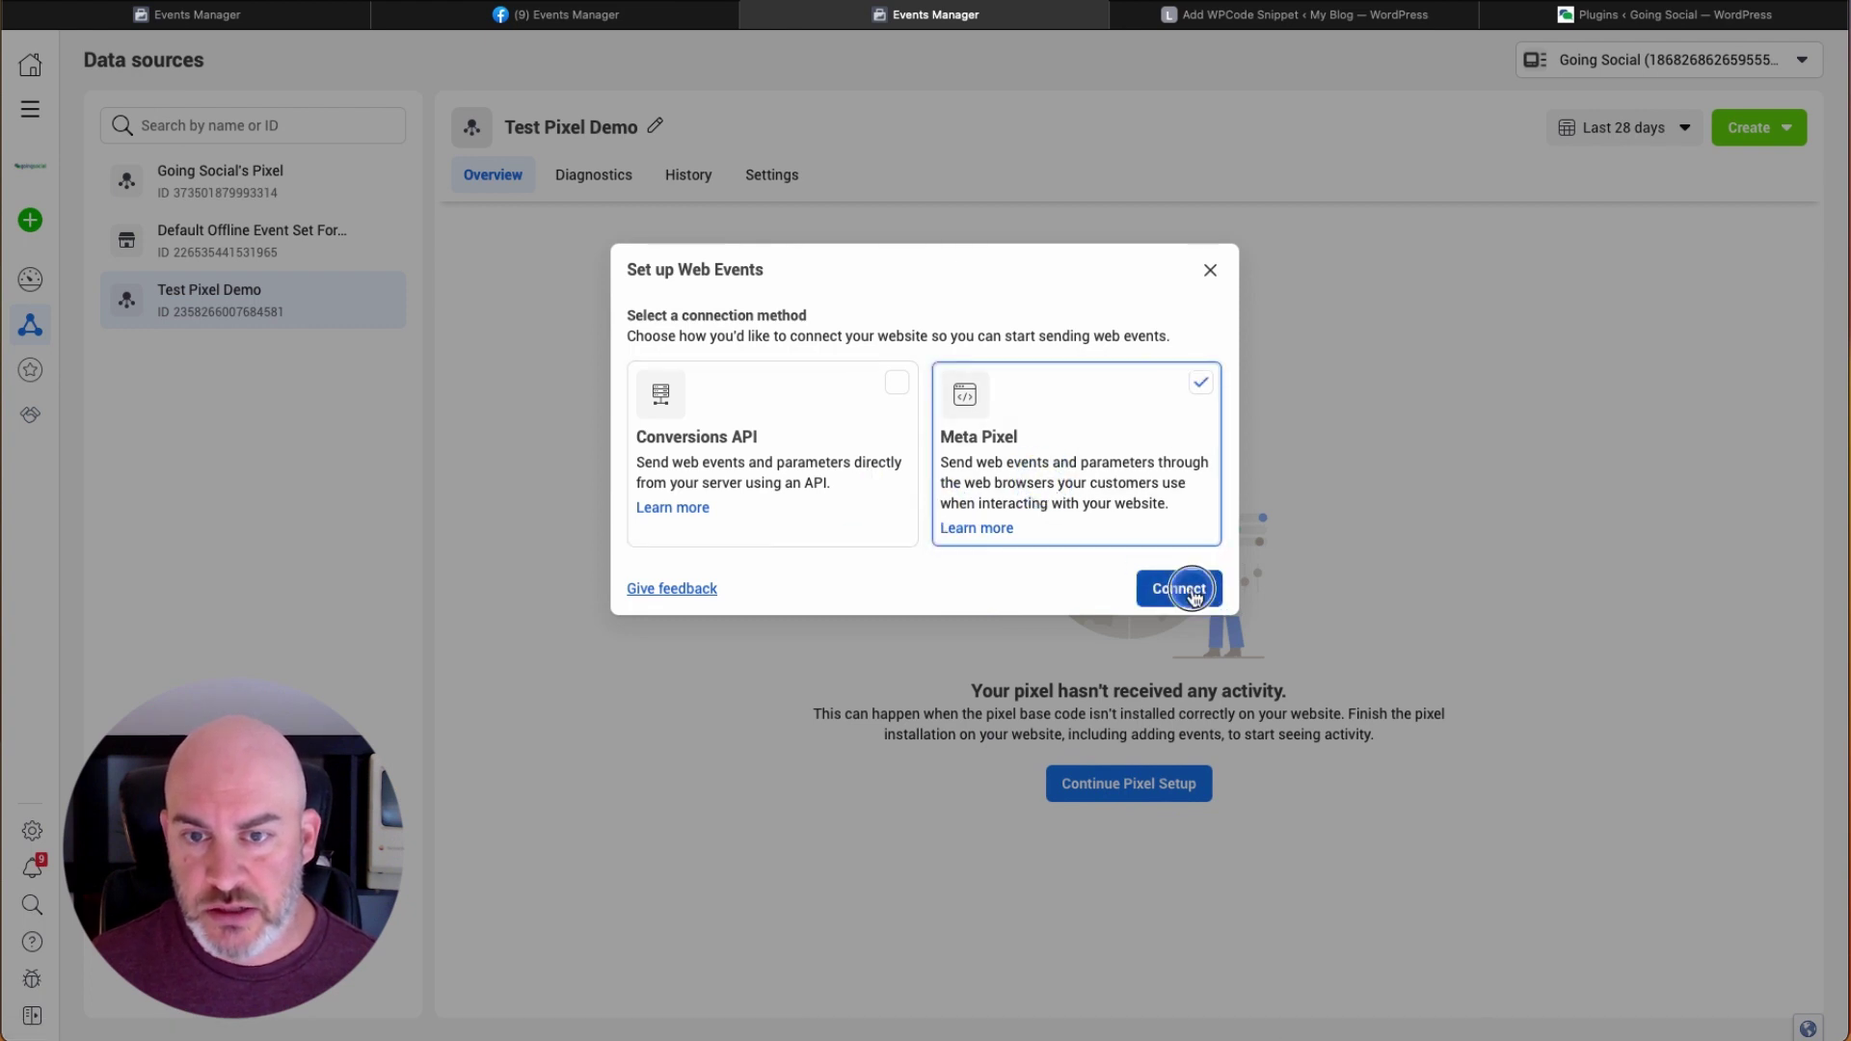
left_click(1192, 592)
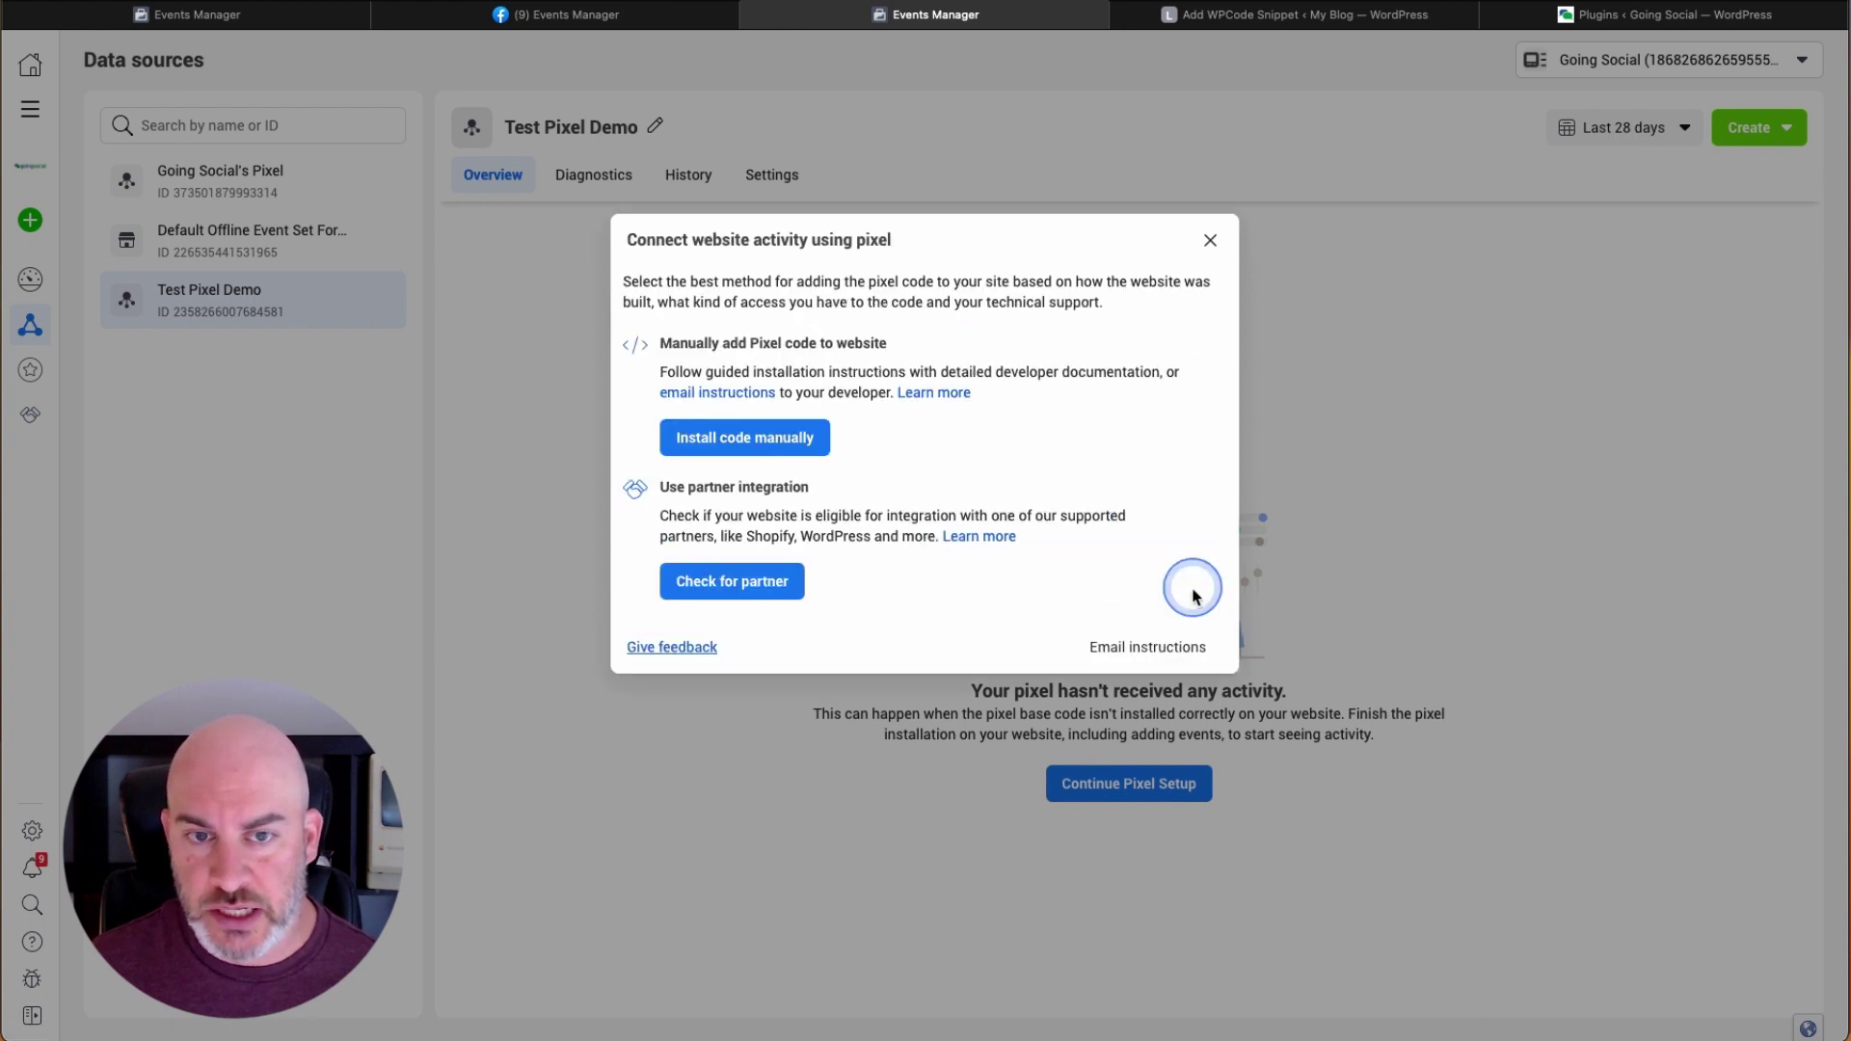
- Choose manual installation, copy the Meta Pixel base code, and paste it into the Facebook Pixel snippet in WPCode on the WordPress site
left_click(779, 442)
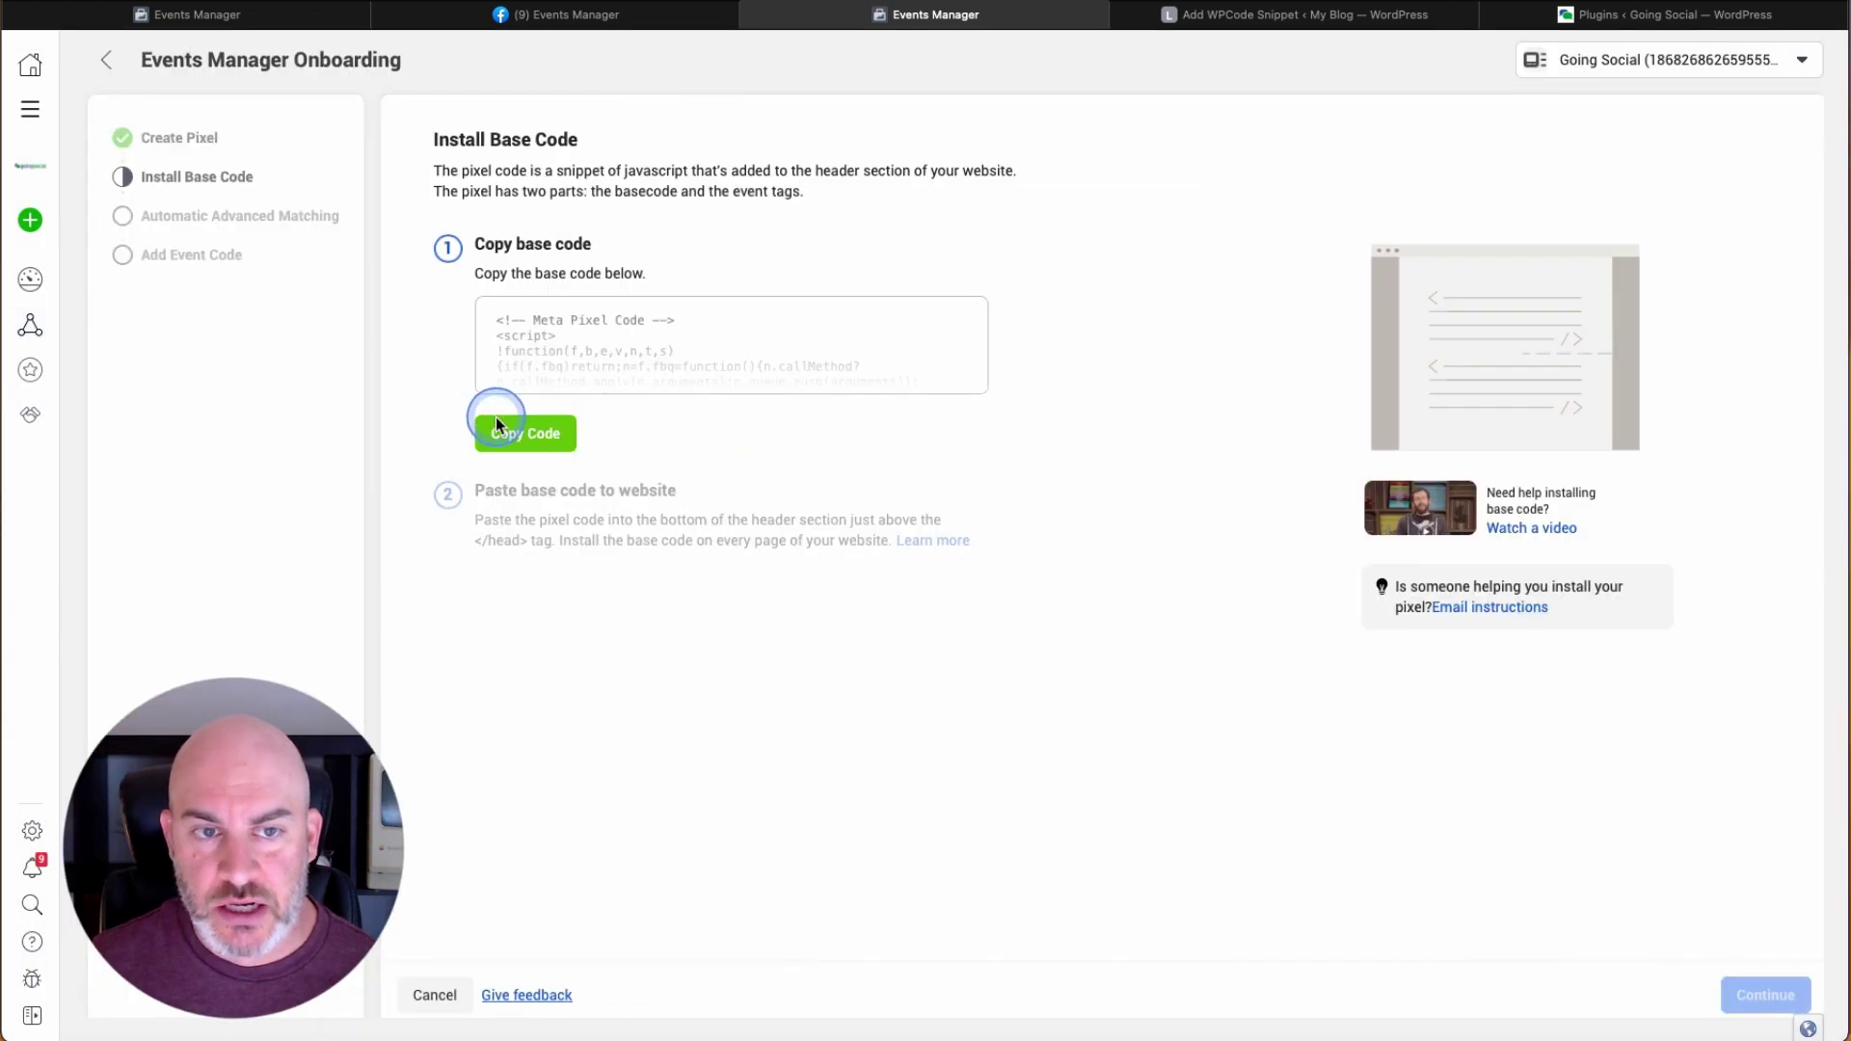
left_click(496, 426)
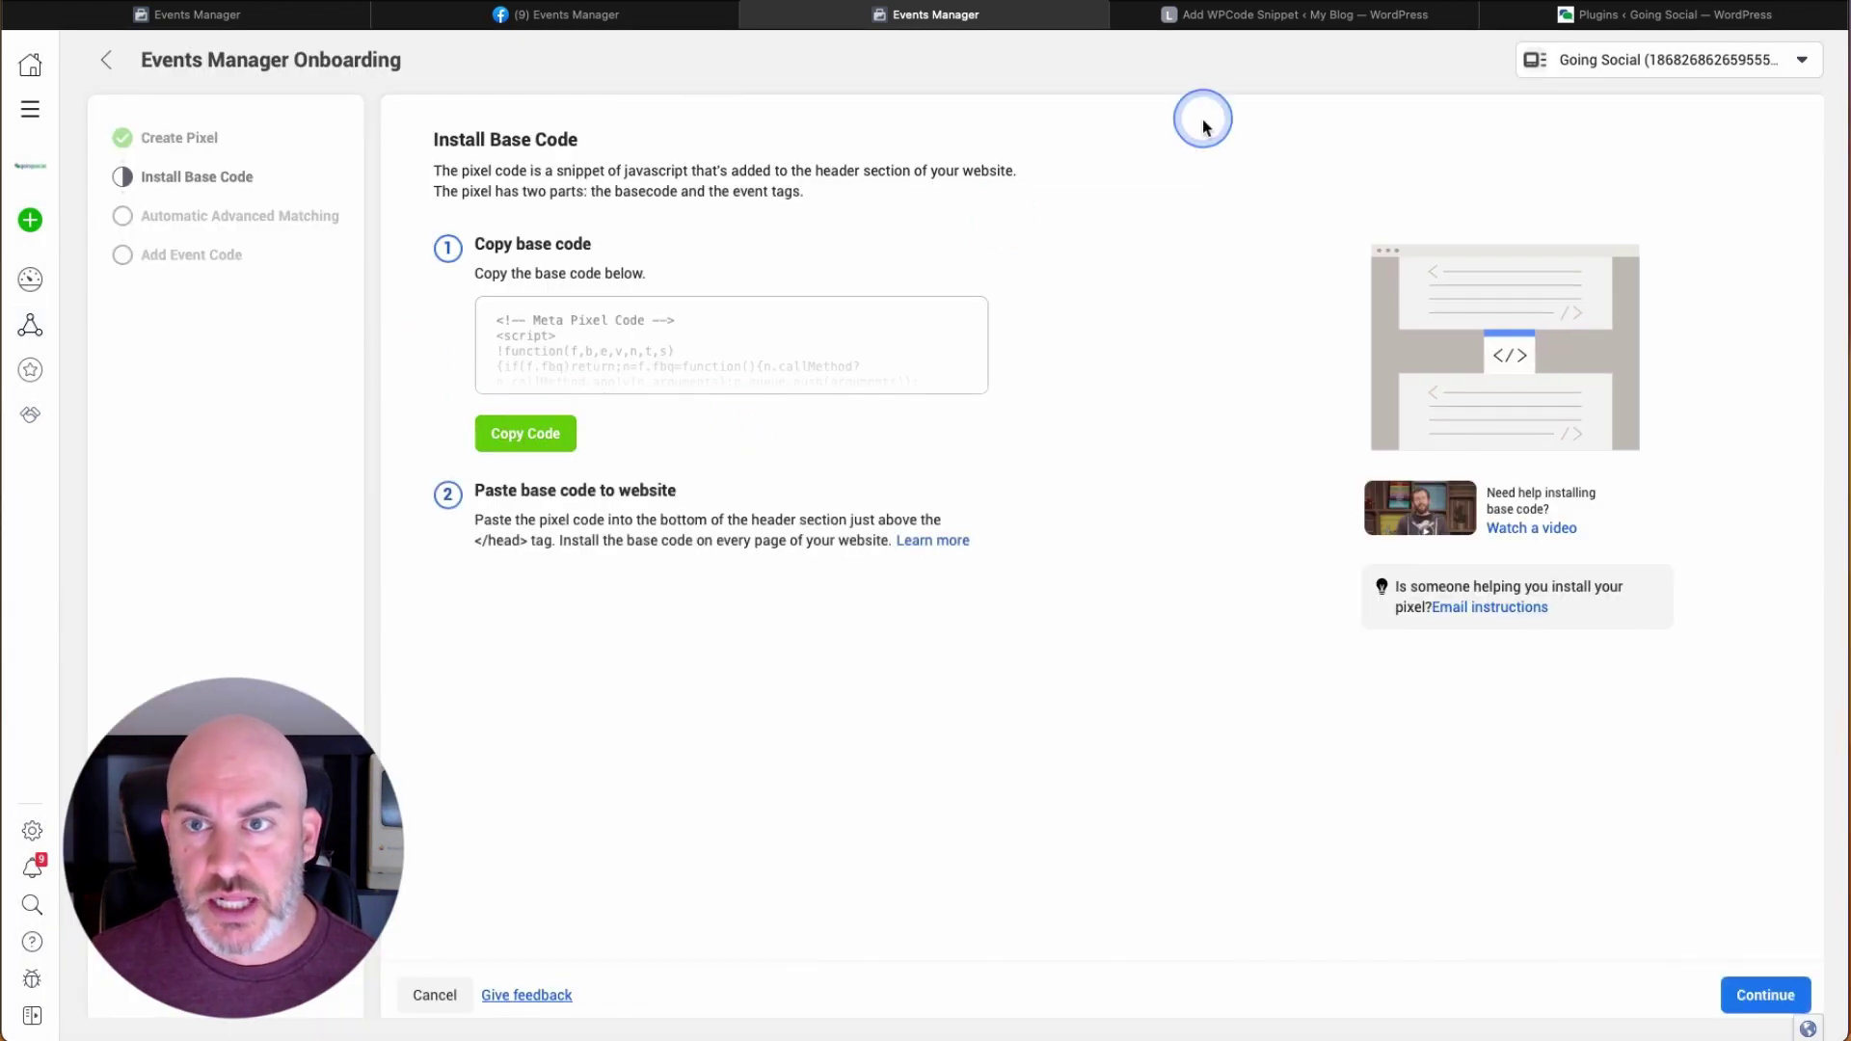
left_click(1399, 18)
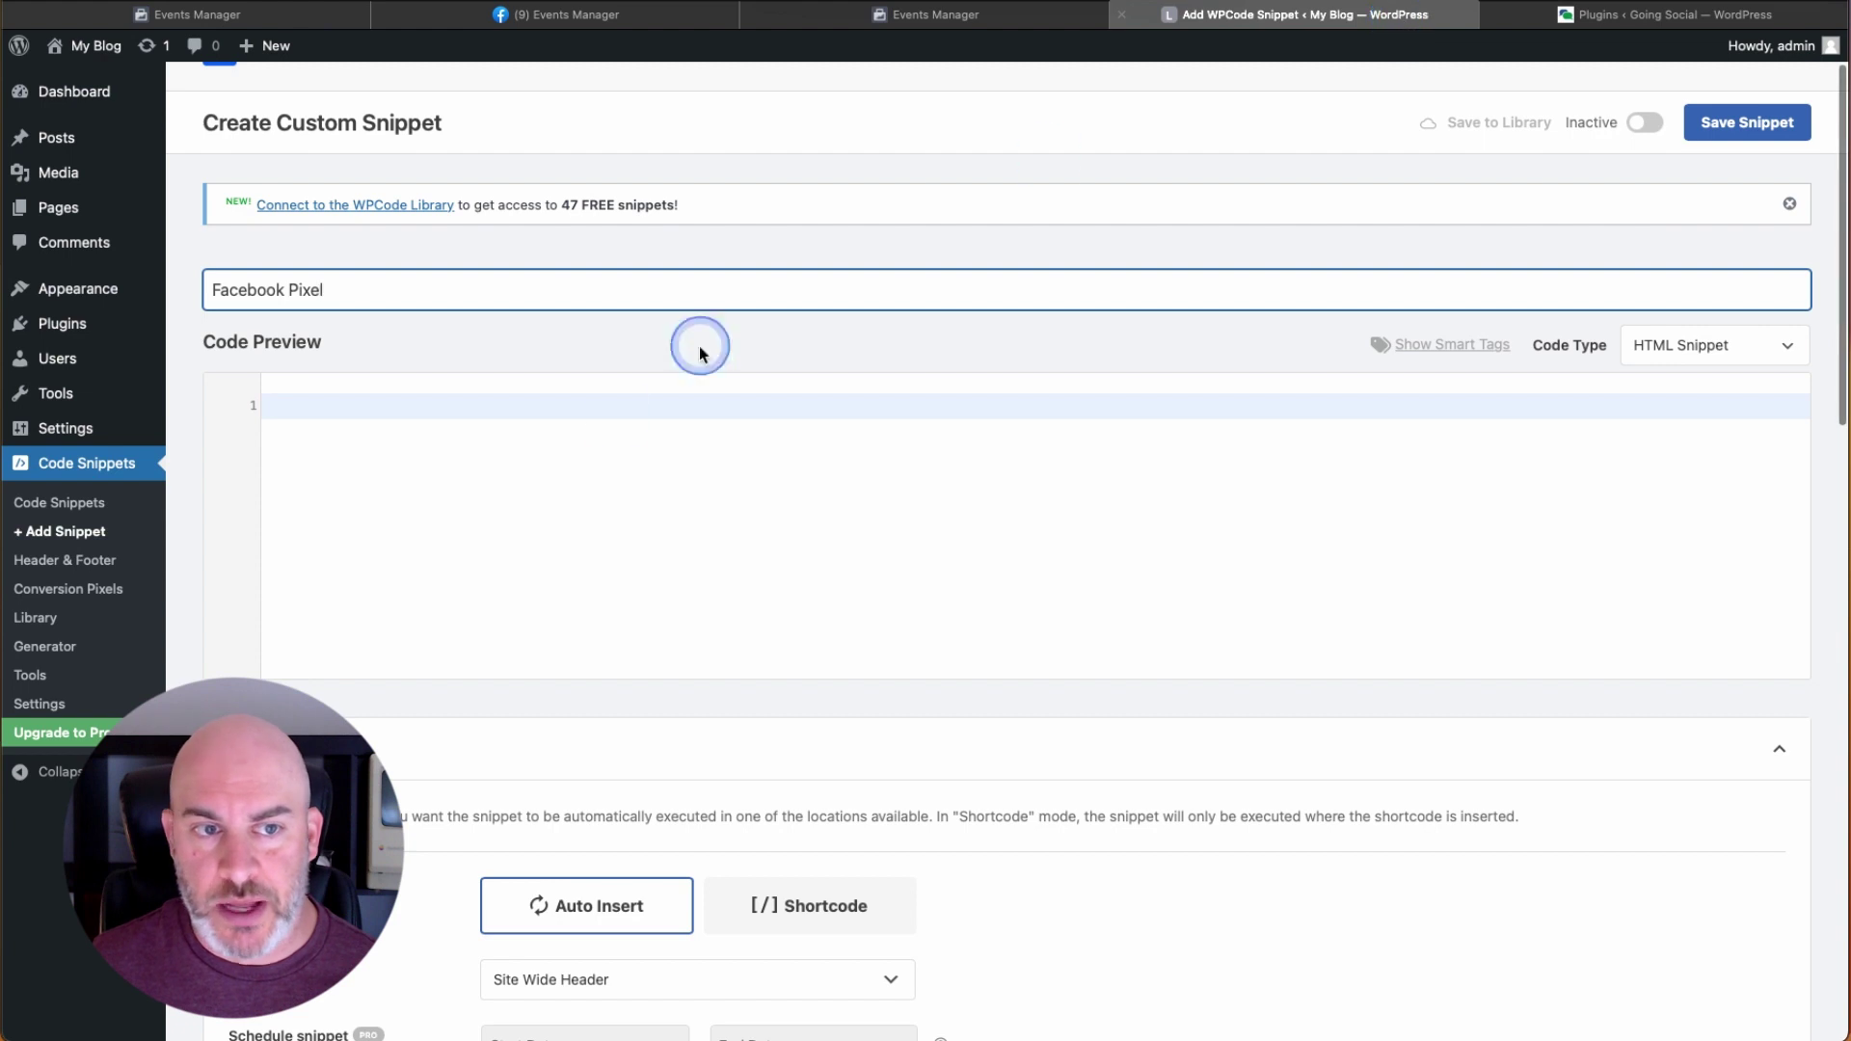
left_click(615, 423)
key("super+v")
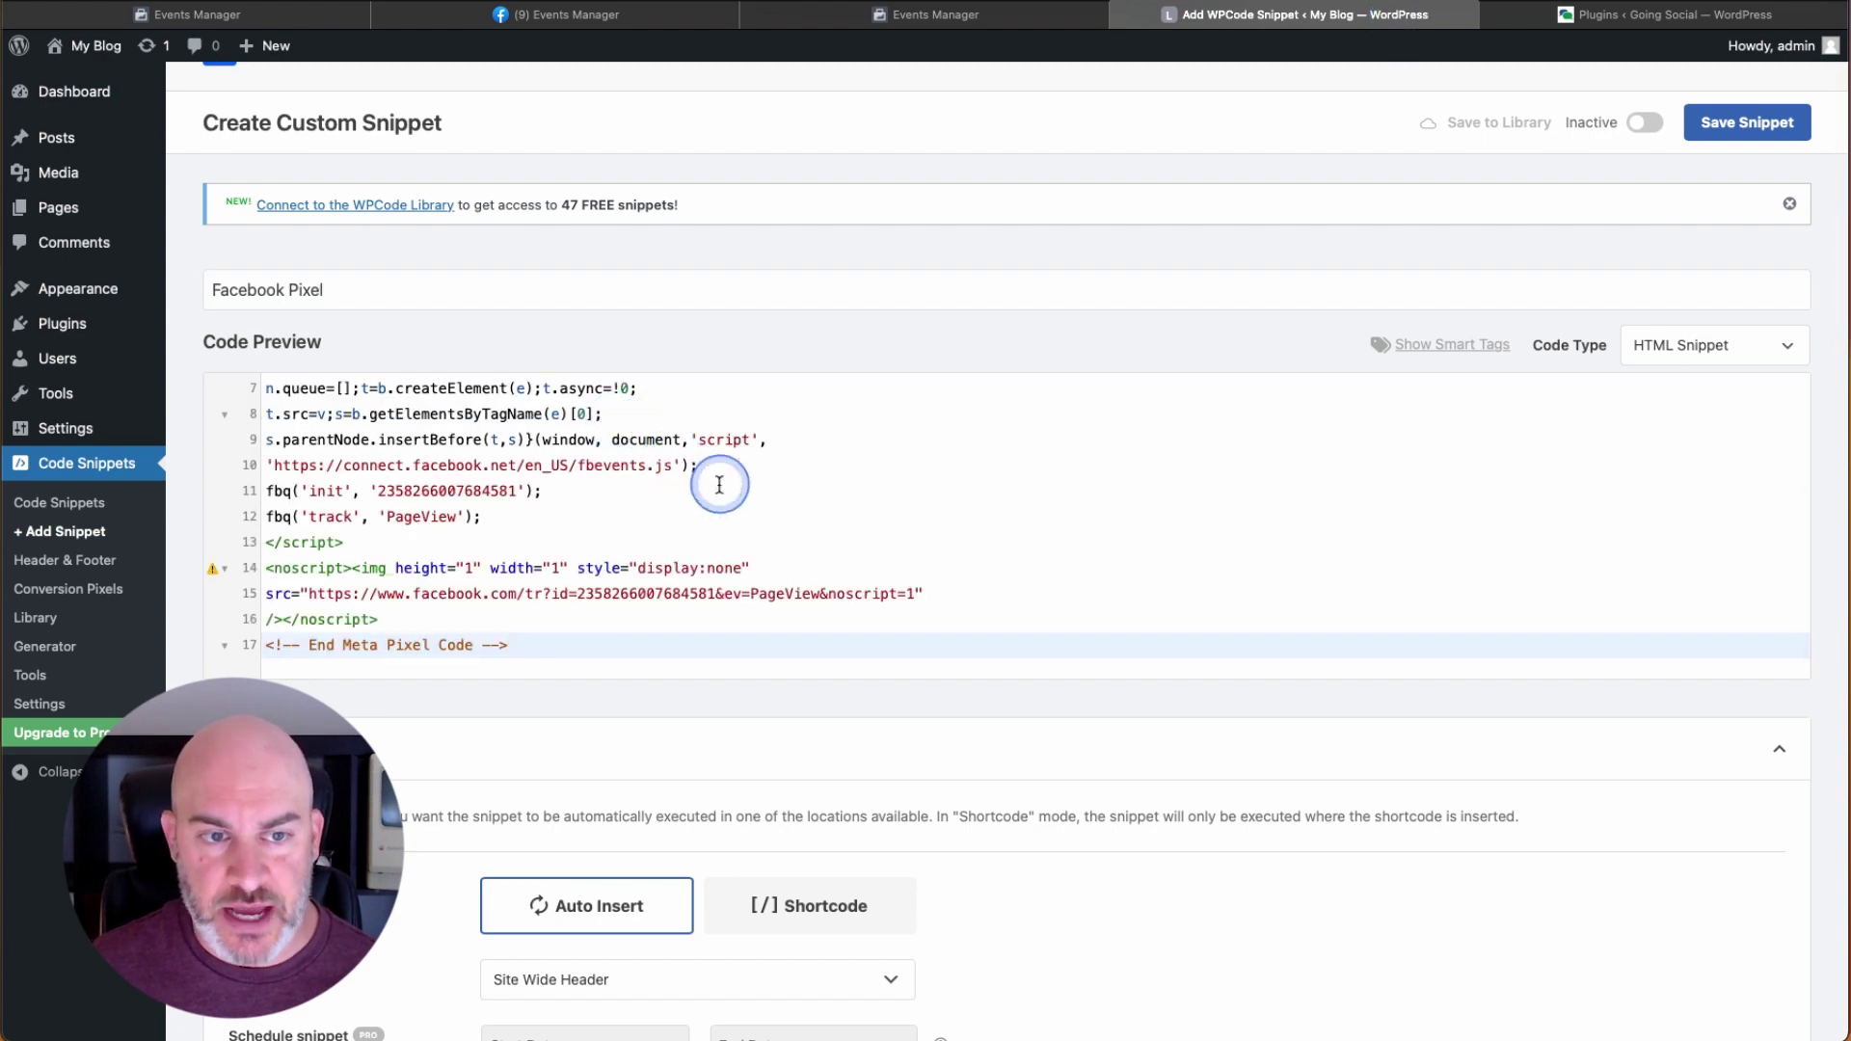
scroll(719, 484, "up", 3)
scroll(719, 484, "down", 1)
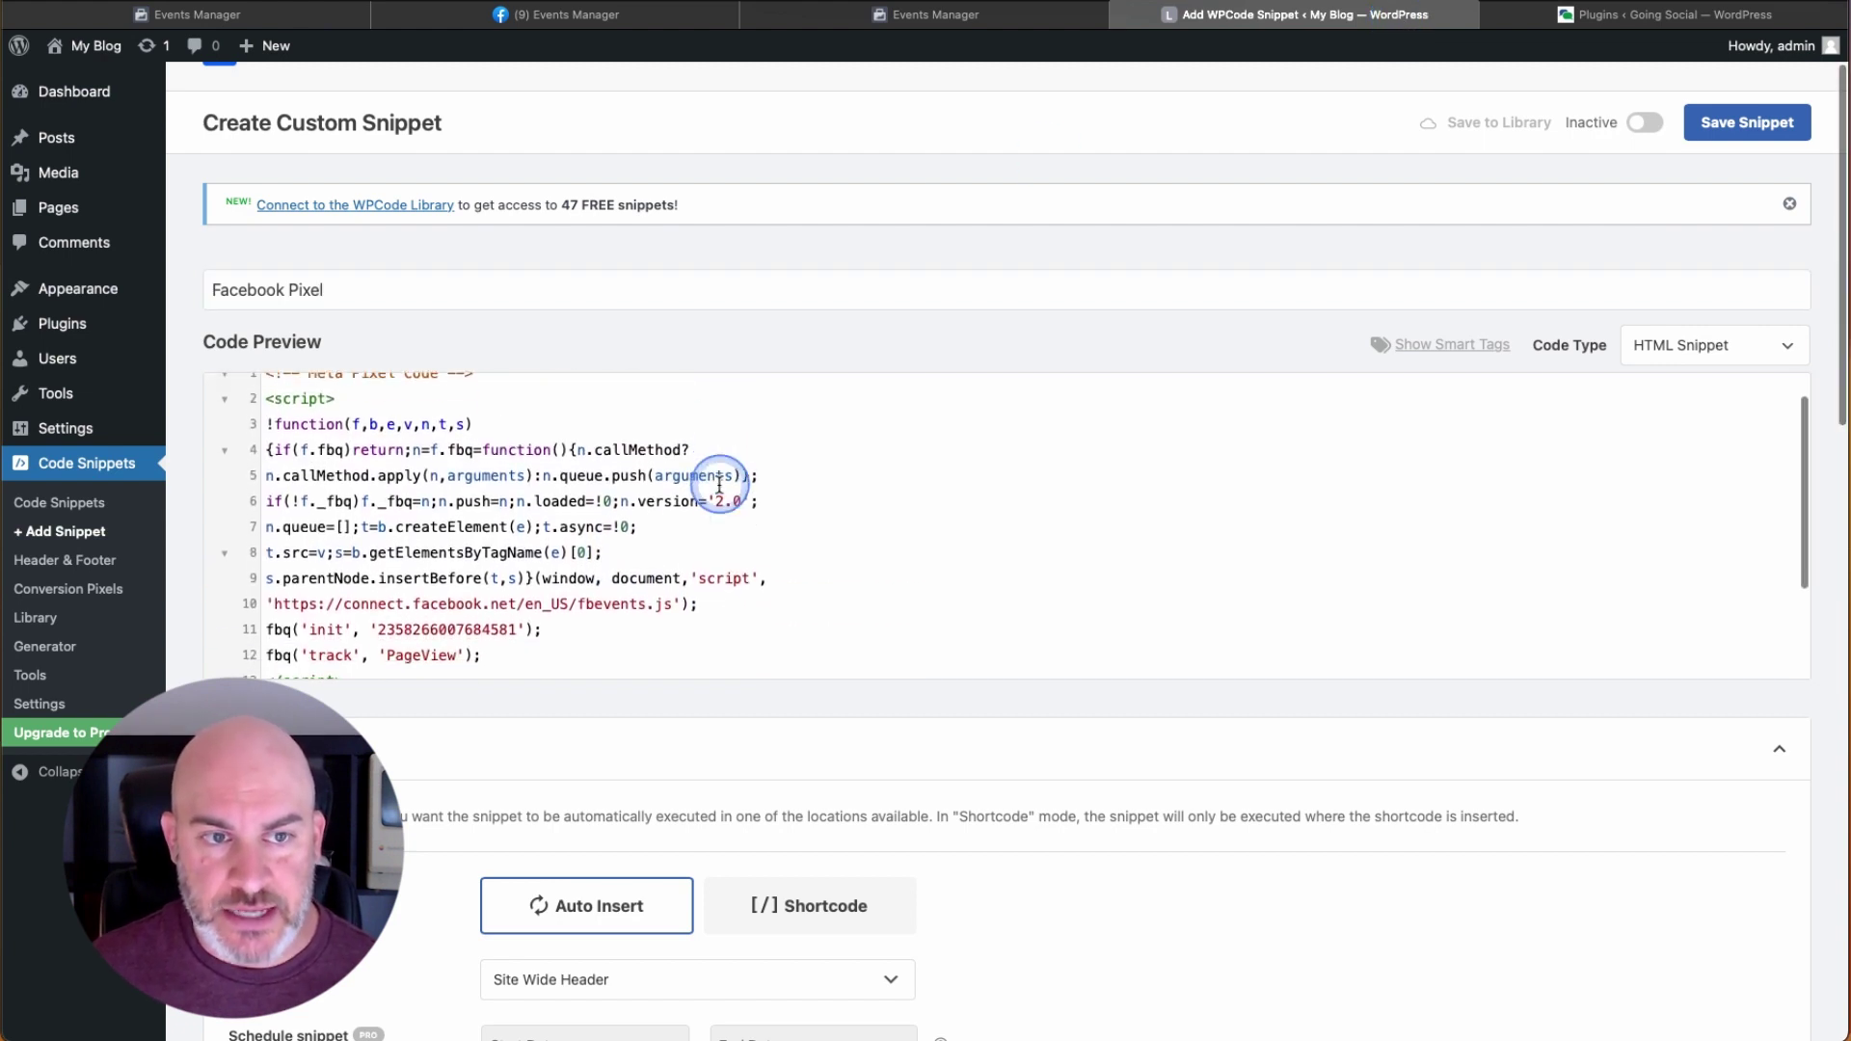
scroll(720, 484, "up", 1)
scroll(720, 484, "down", 2)
- Review the snippet's insertion locations against the base code placement instructions in Events Manager, keeping Auto Insert and Site Wide Header
scroll(719, 484, "down", 5)
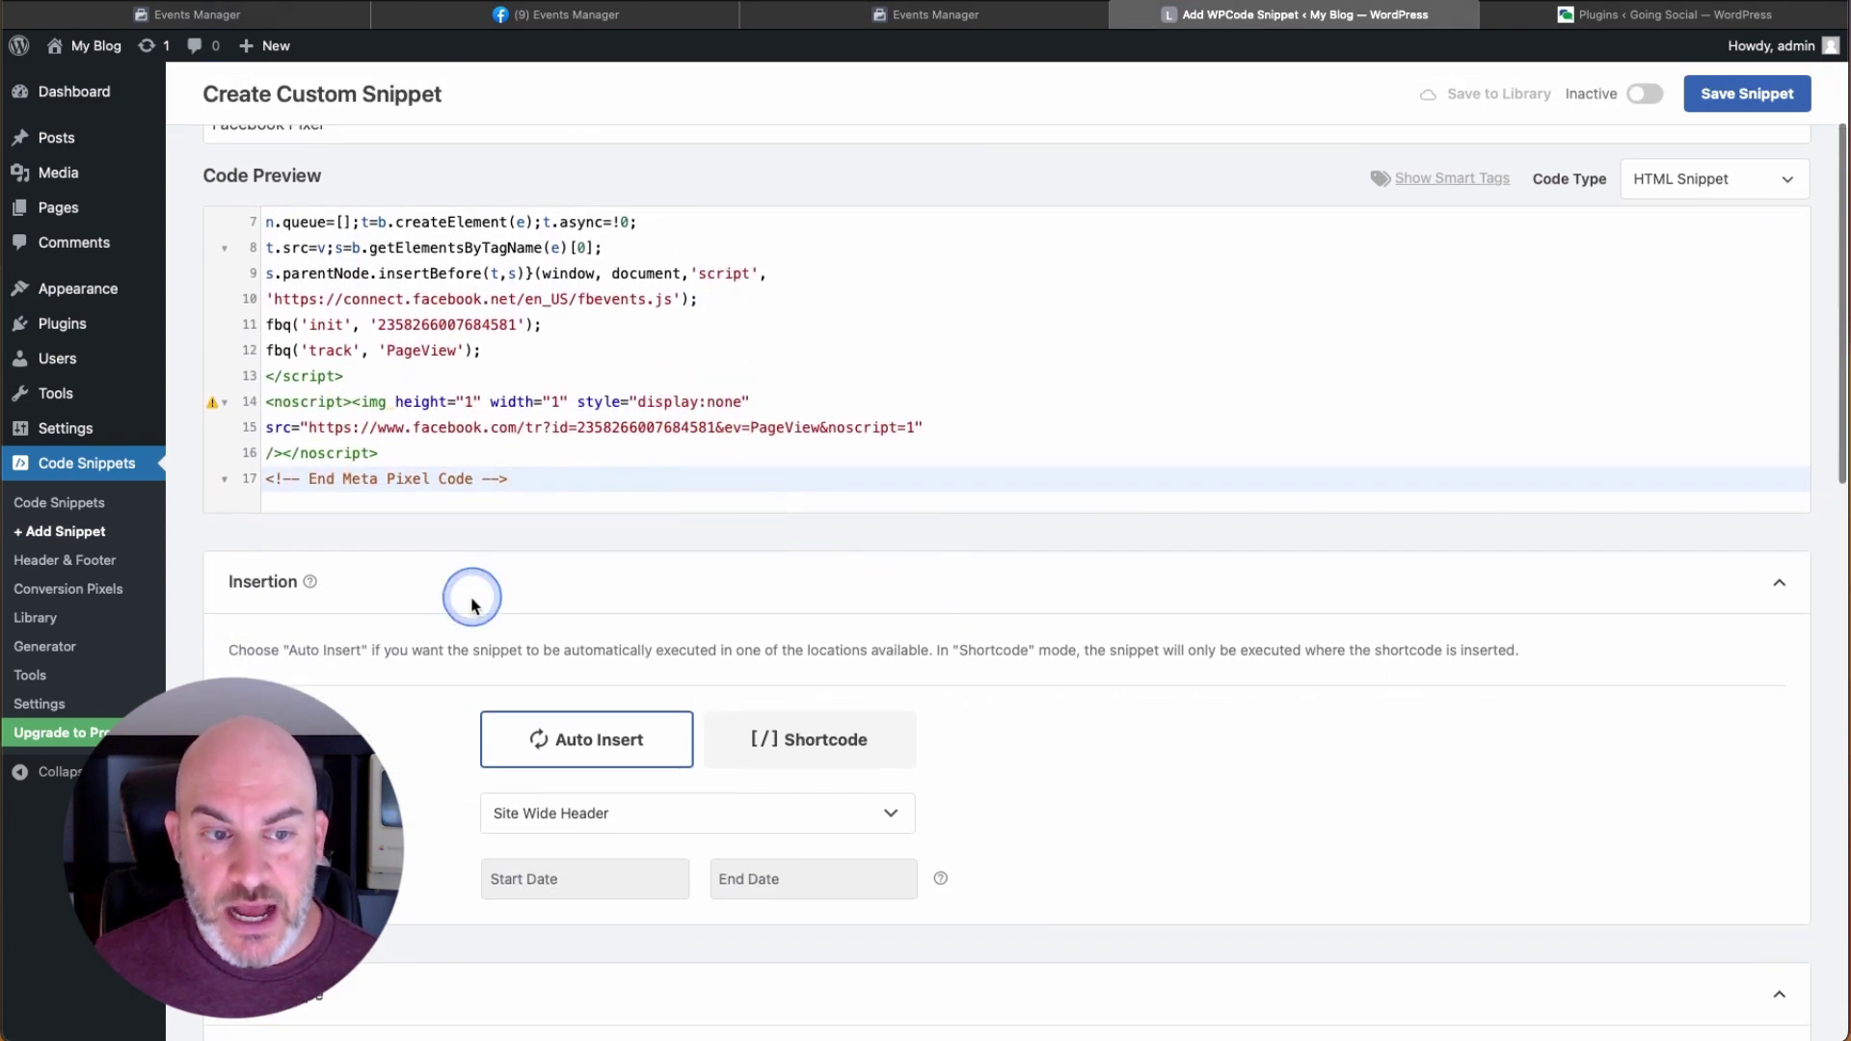
scroll(393, 802, "down", 3)
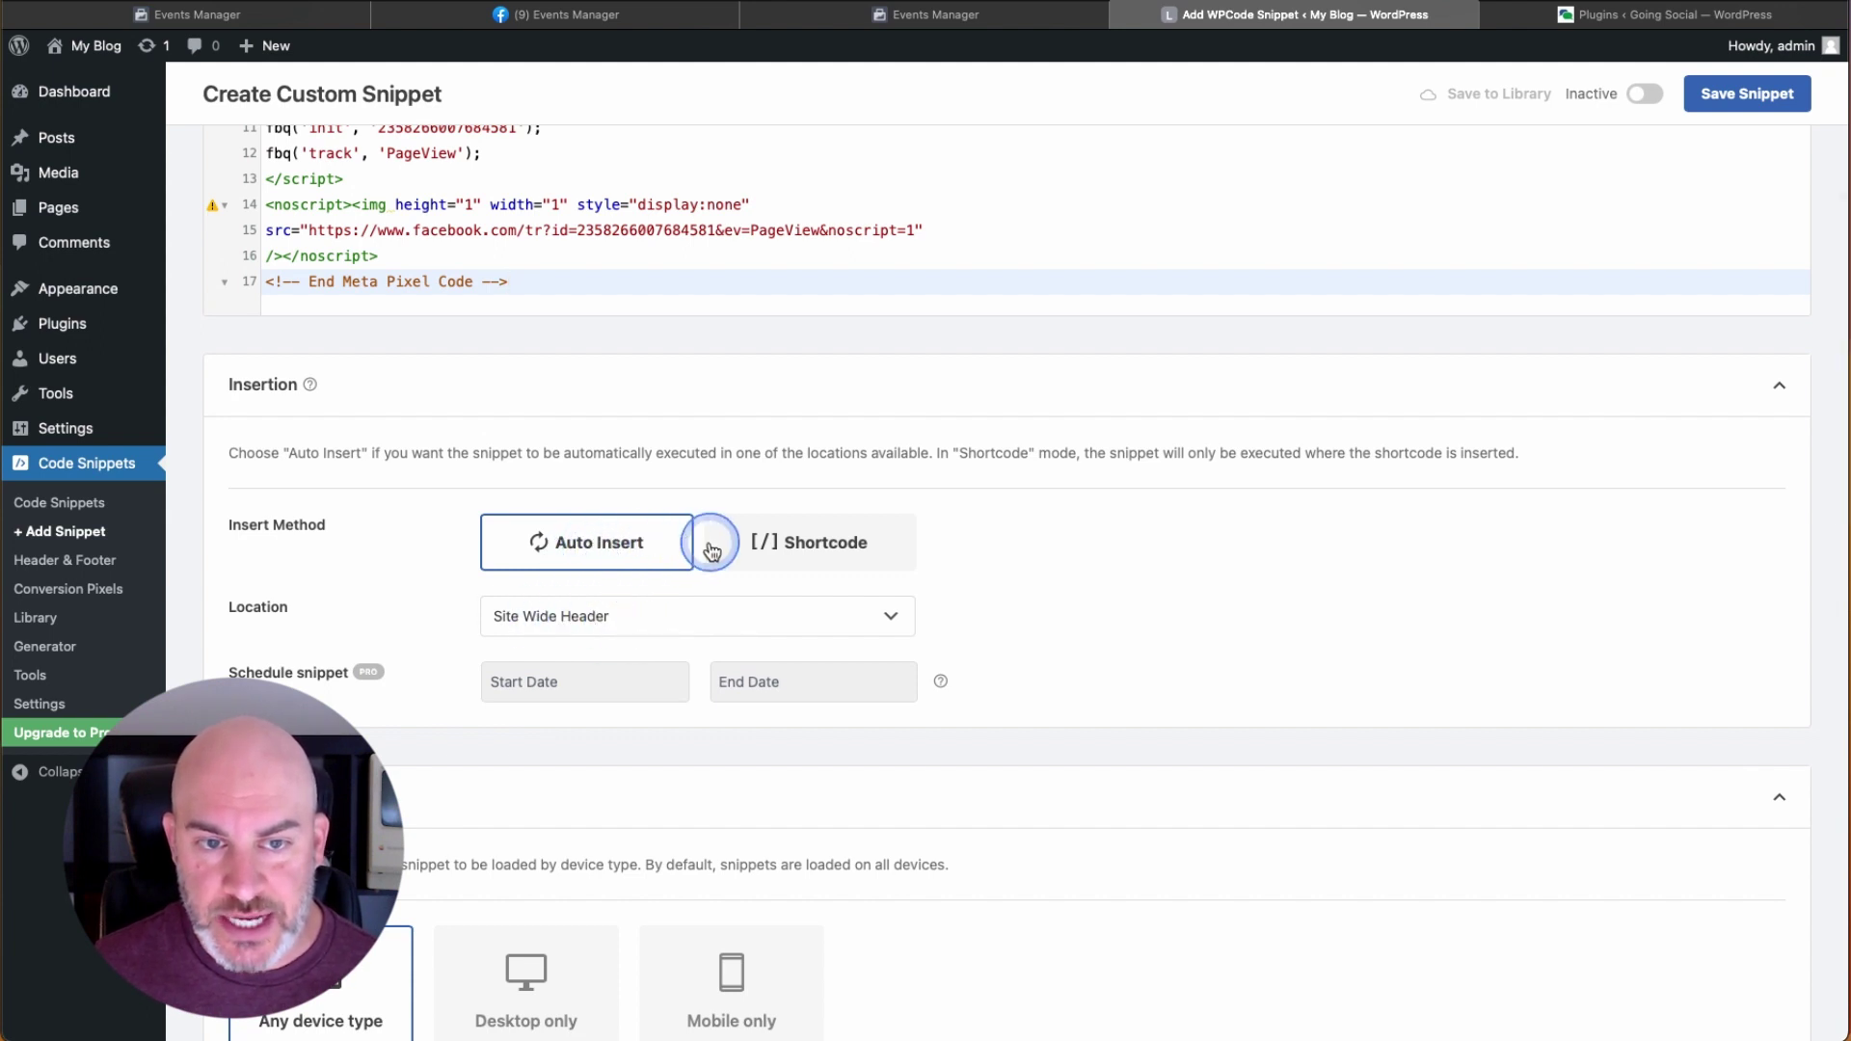
scroll(473, 531, "down", 3)
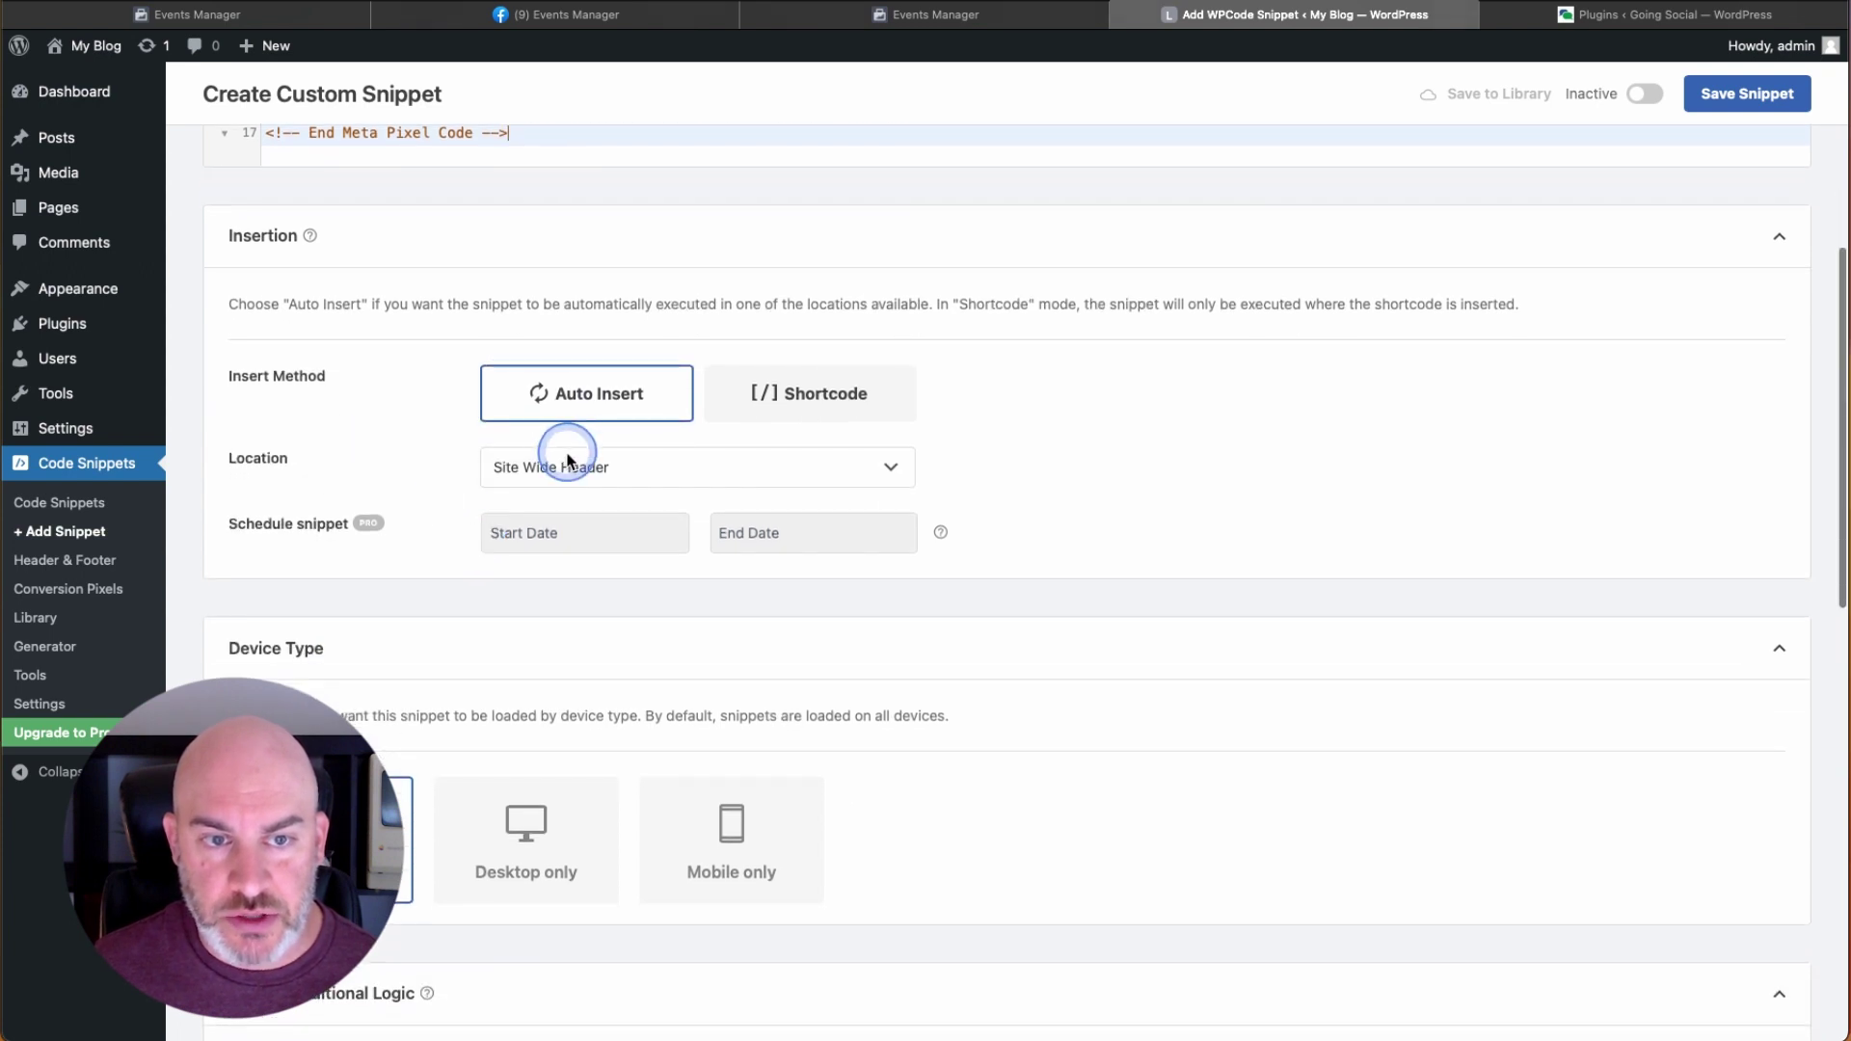
left_click(779, 472)
scroll(800, 463, "down", 6)
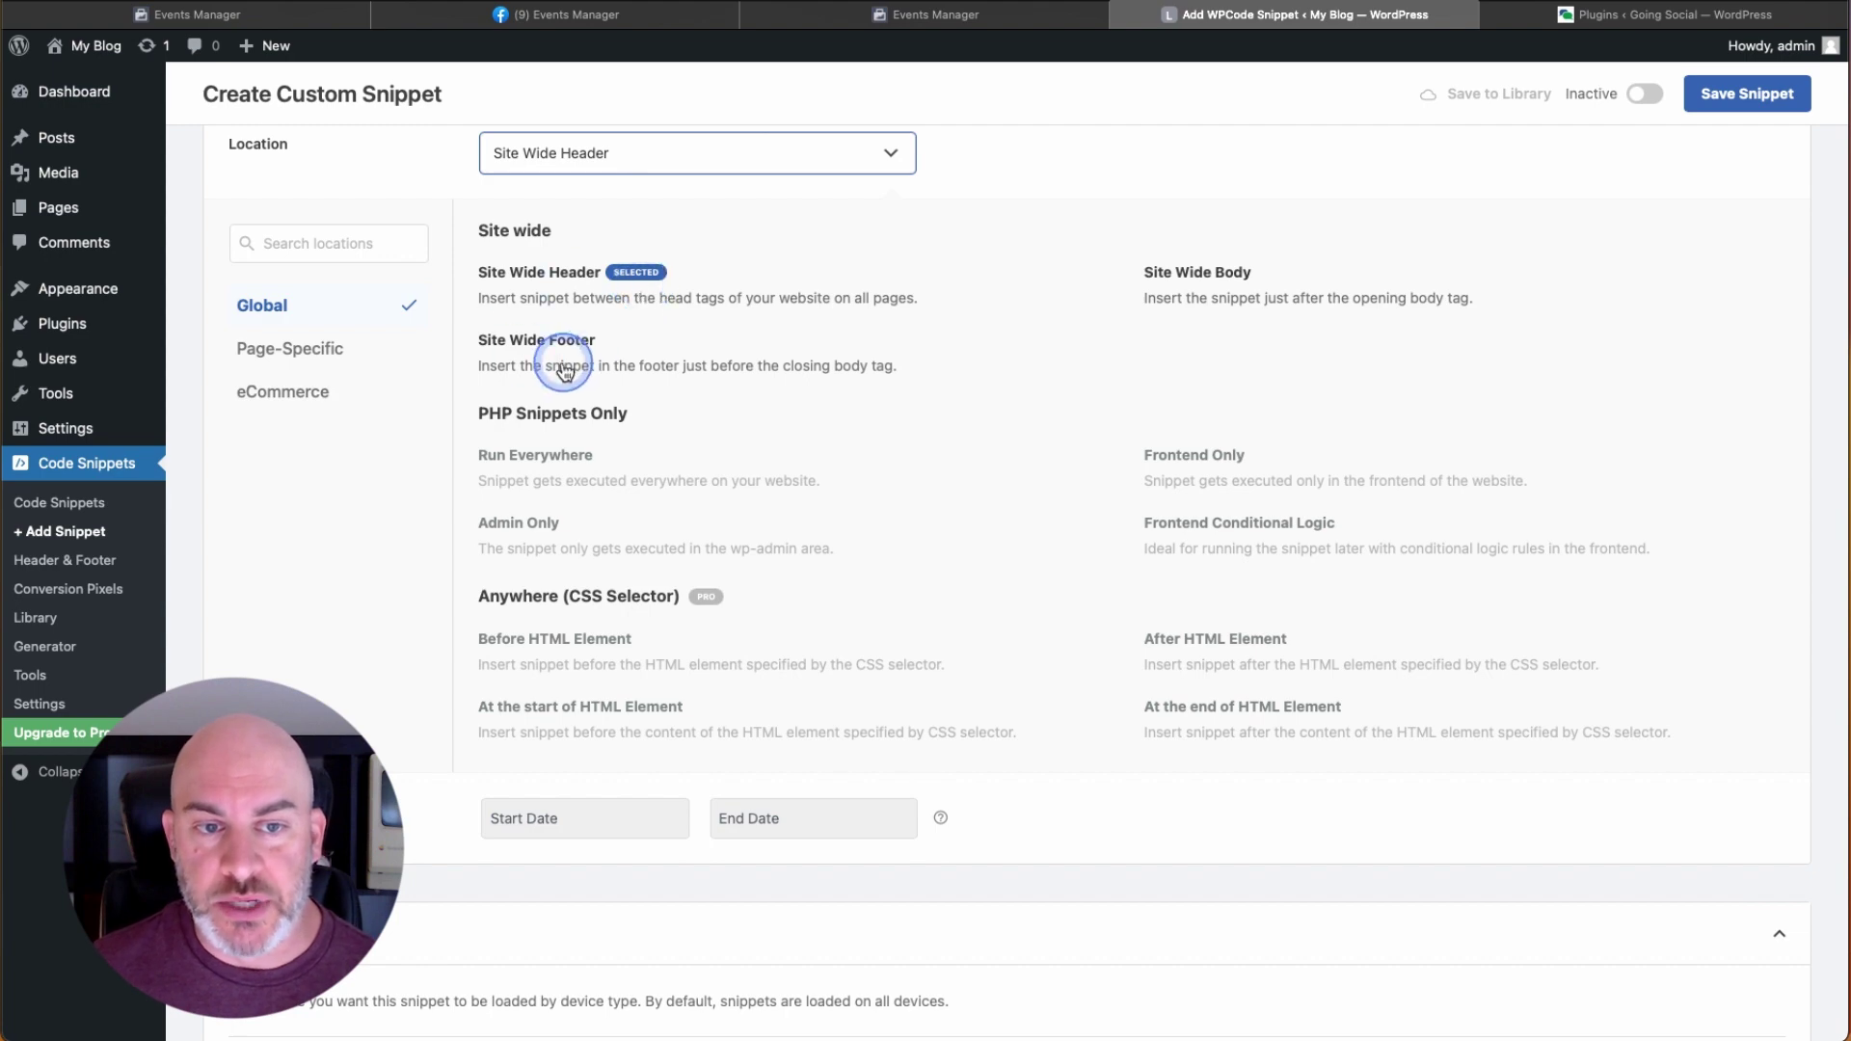
left_click(586, 15)
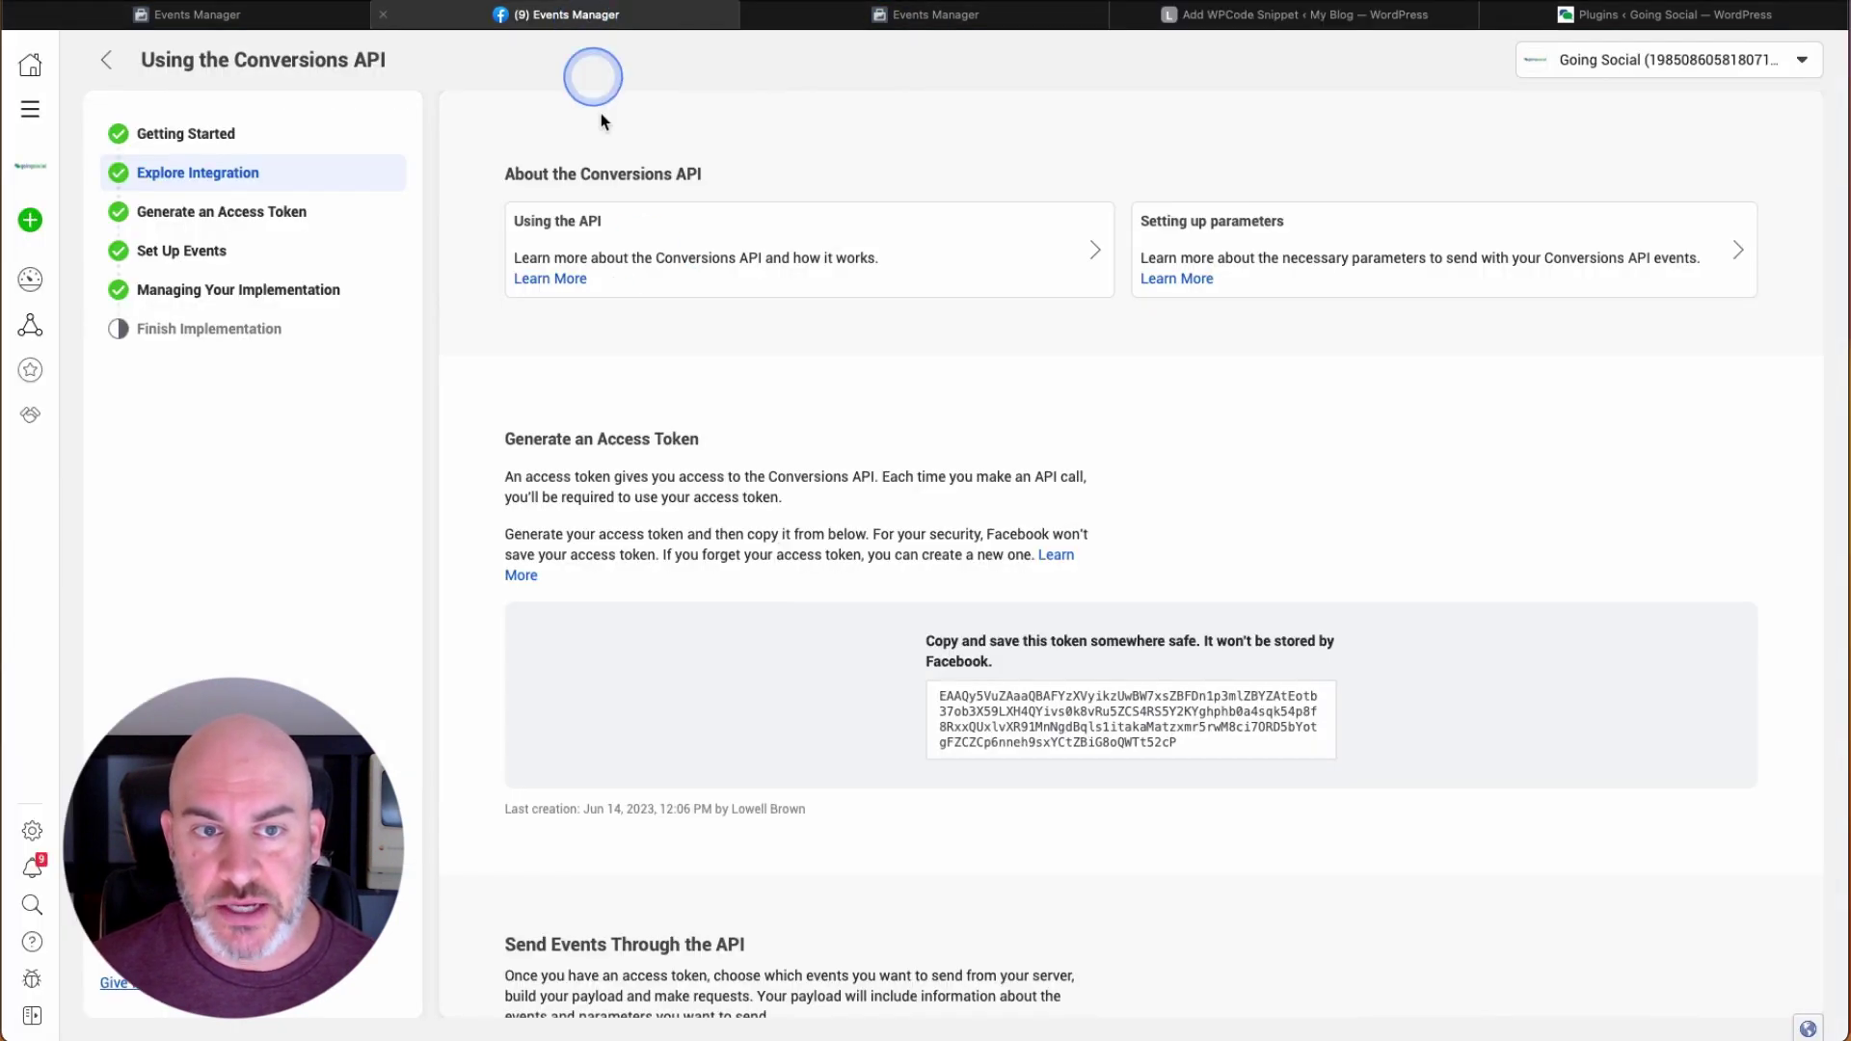
left_click(931, 14)
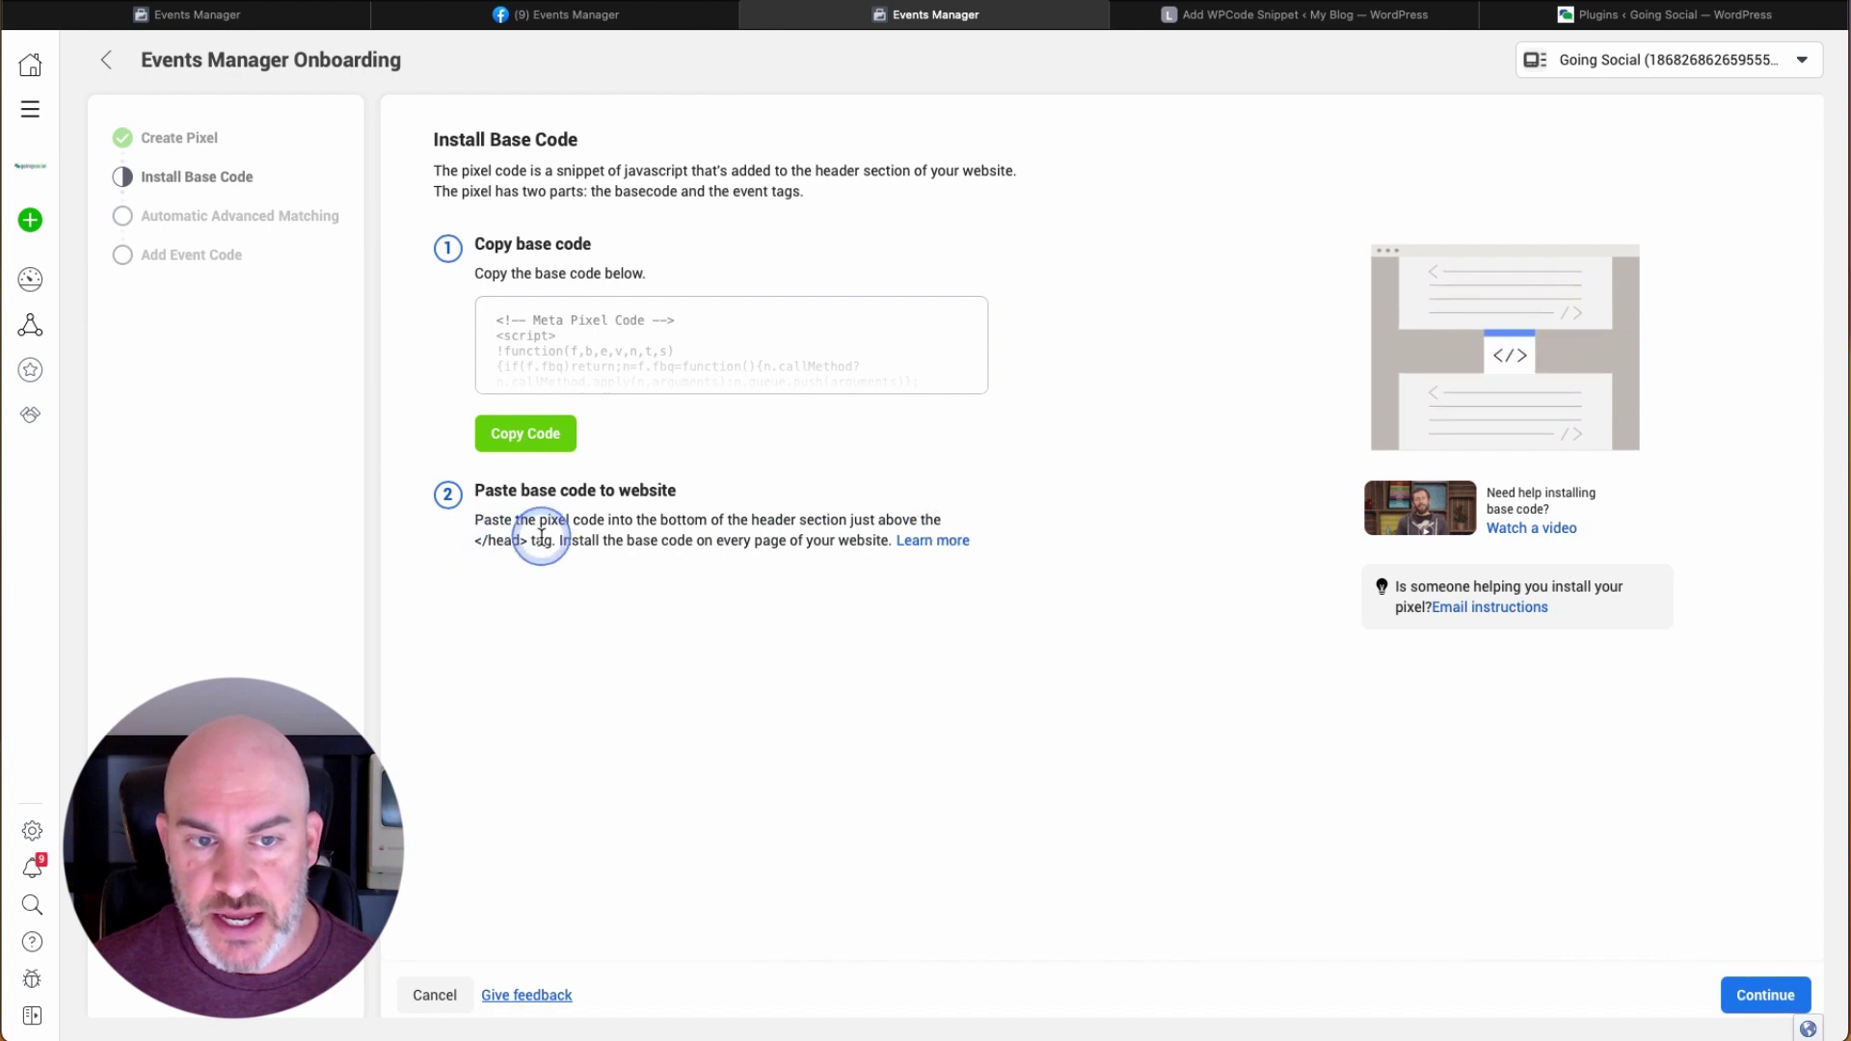
left_click(1388, 19)
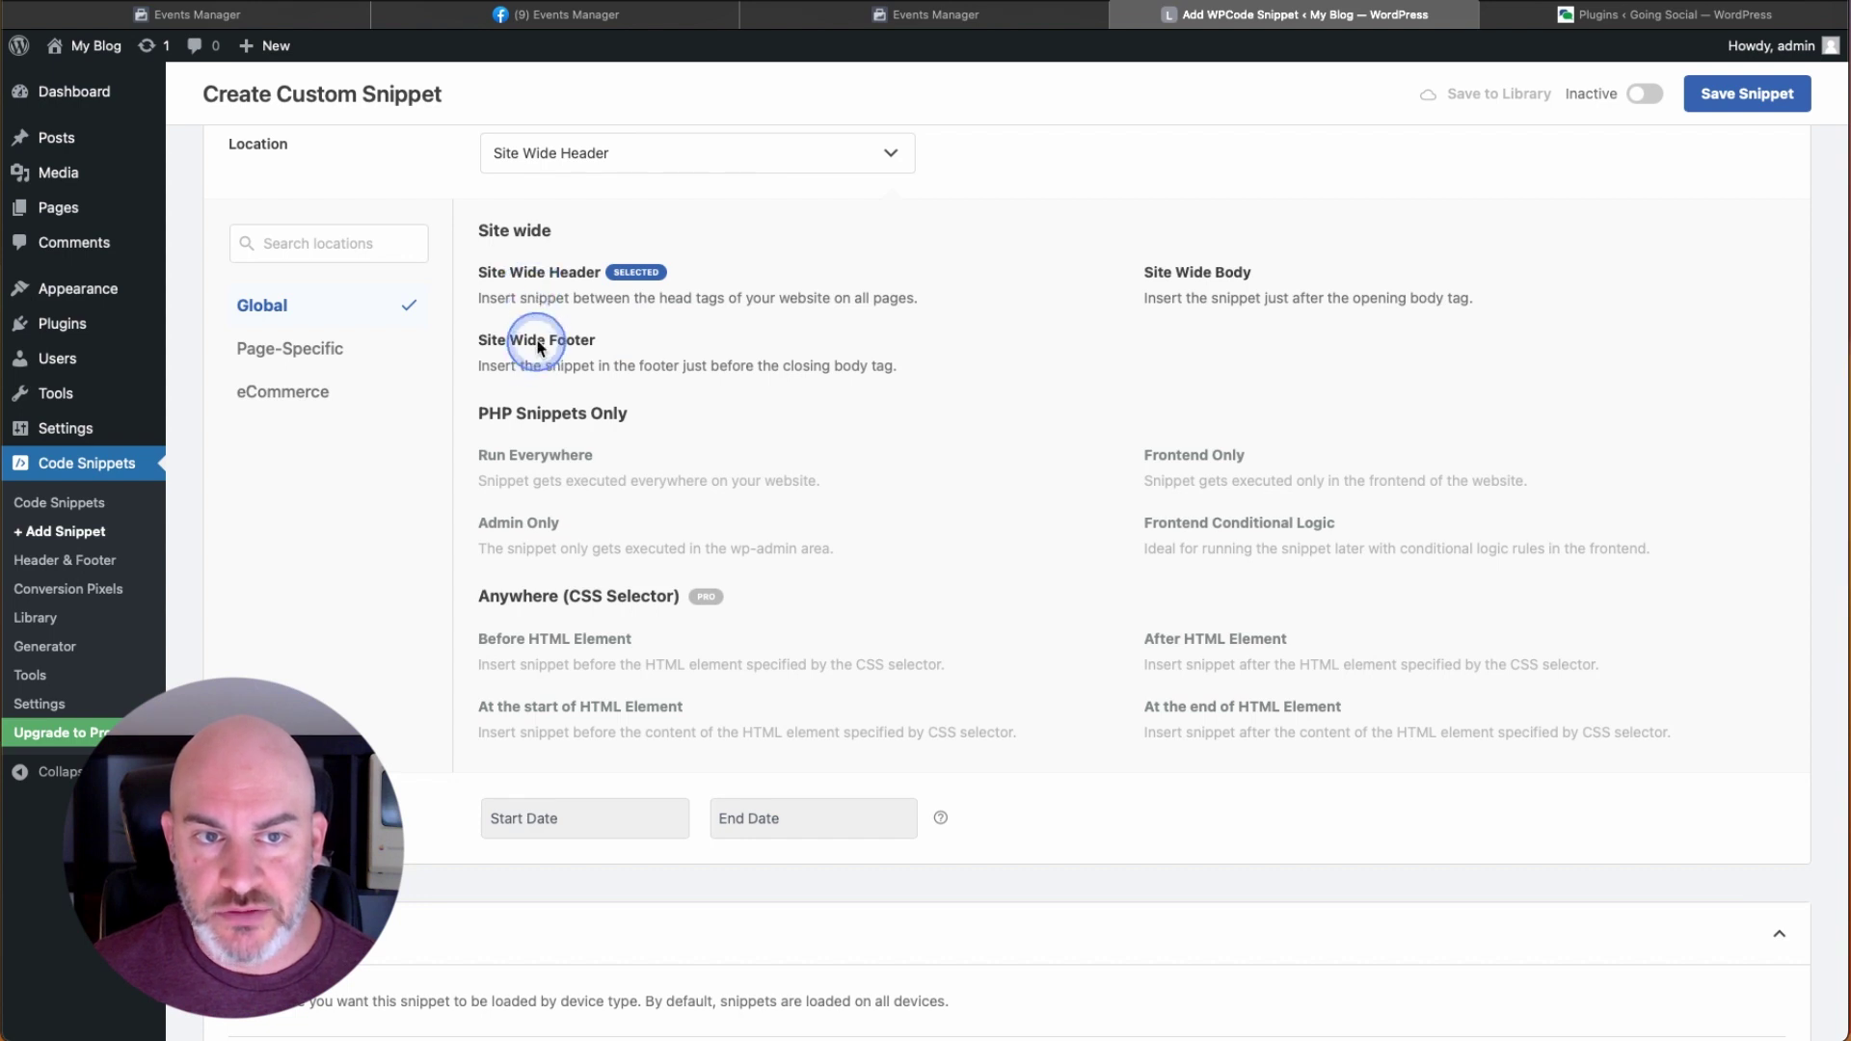
left_click(622, 159)
scroll(627, 157, "up", 3)
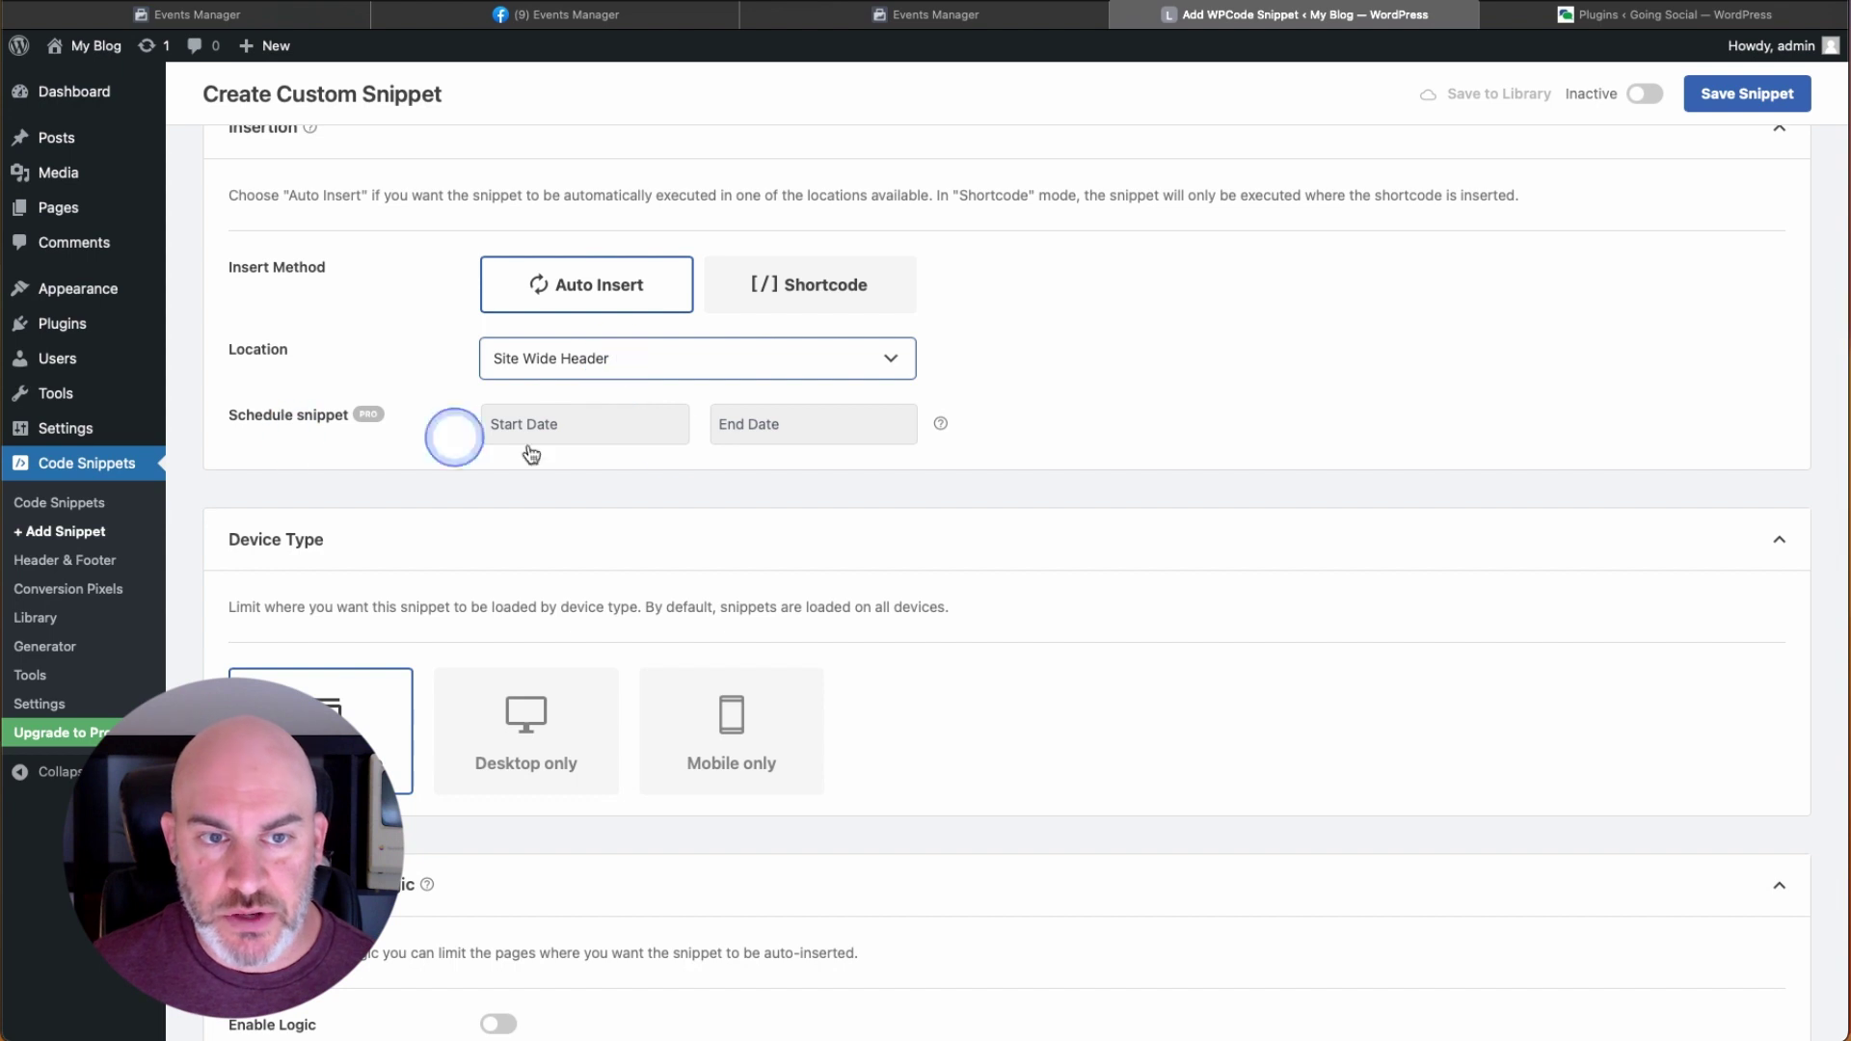
- Look over the snippet's device type, conditional logic and basic info settings, and save and update the Facebook Pixel snippet
scroll(376, 566, "down", 3)
scroll(376, 566, "down", 2)
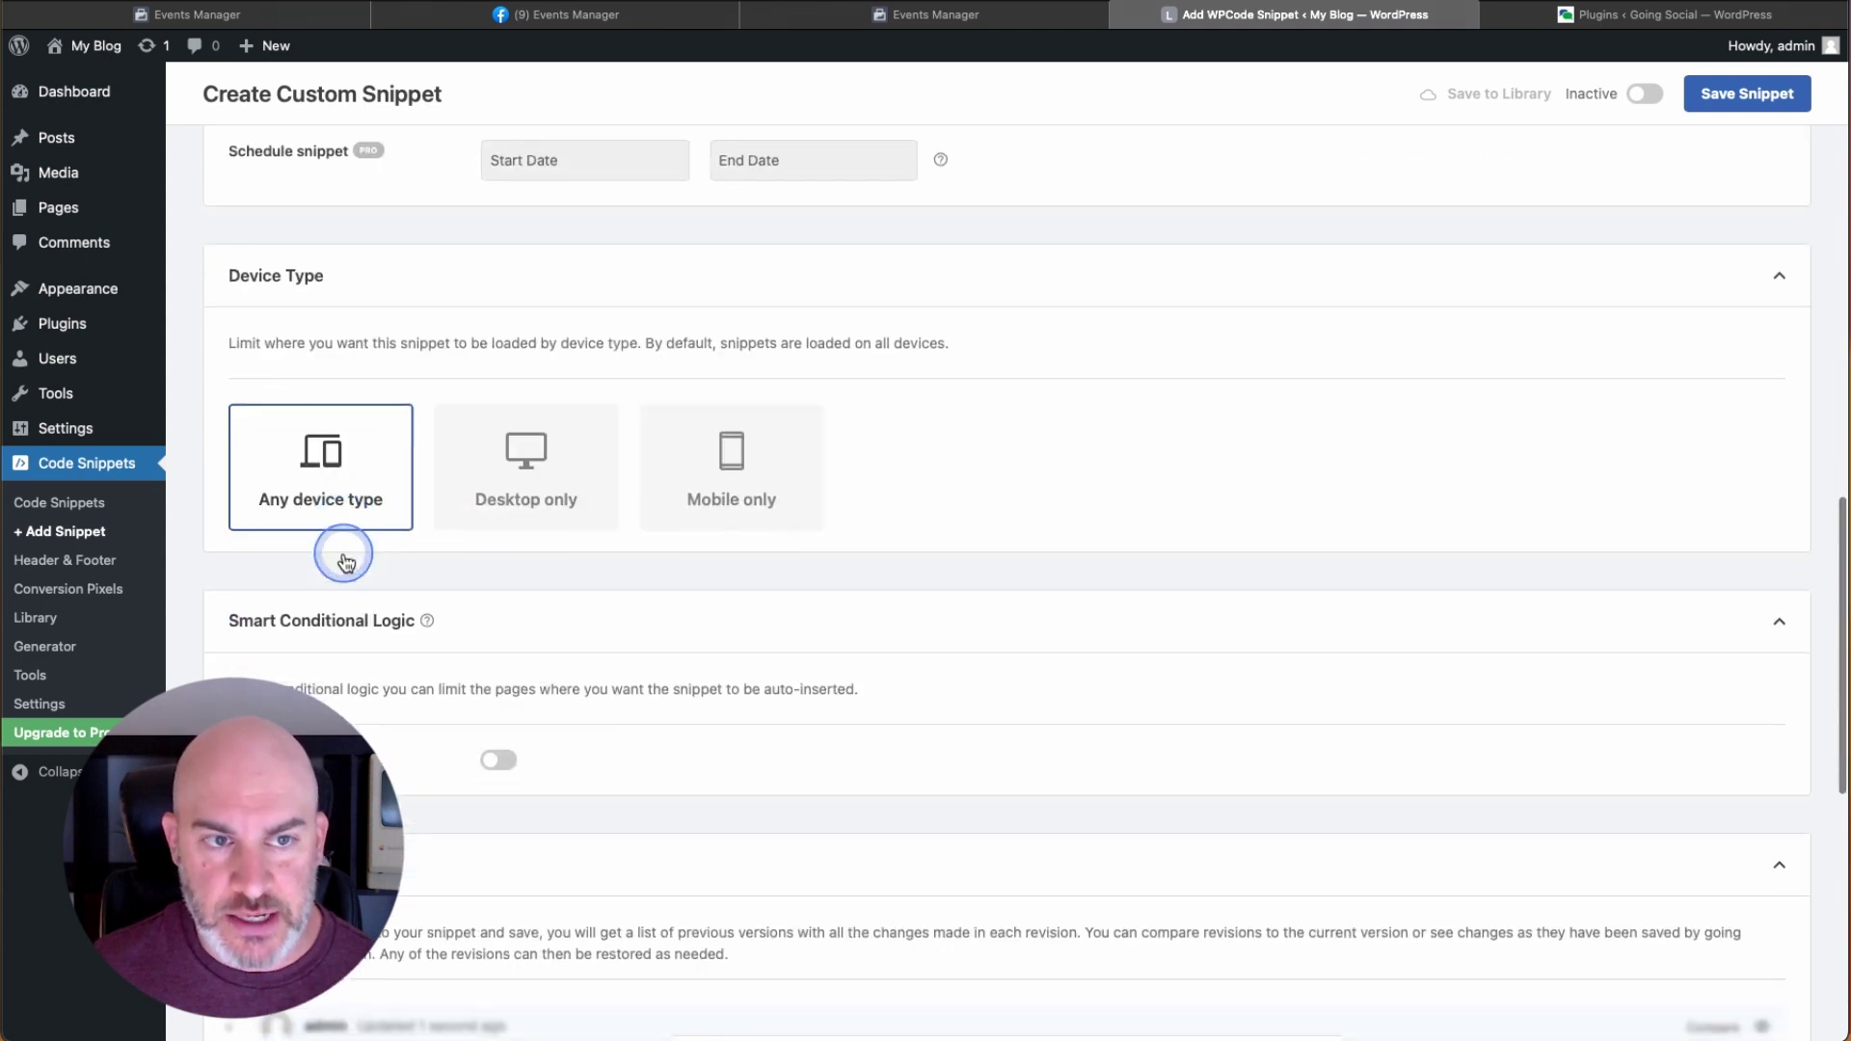
scroll(619, 582, "down", 9)
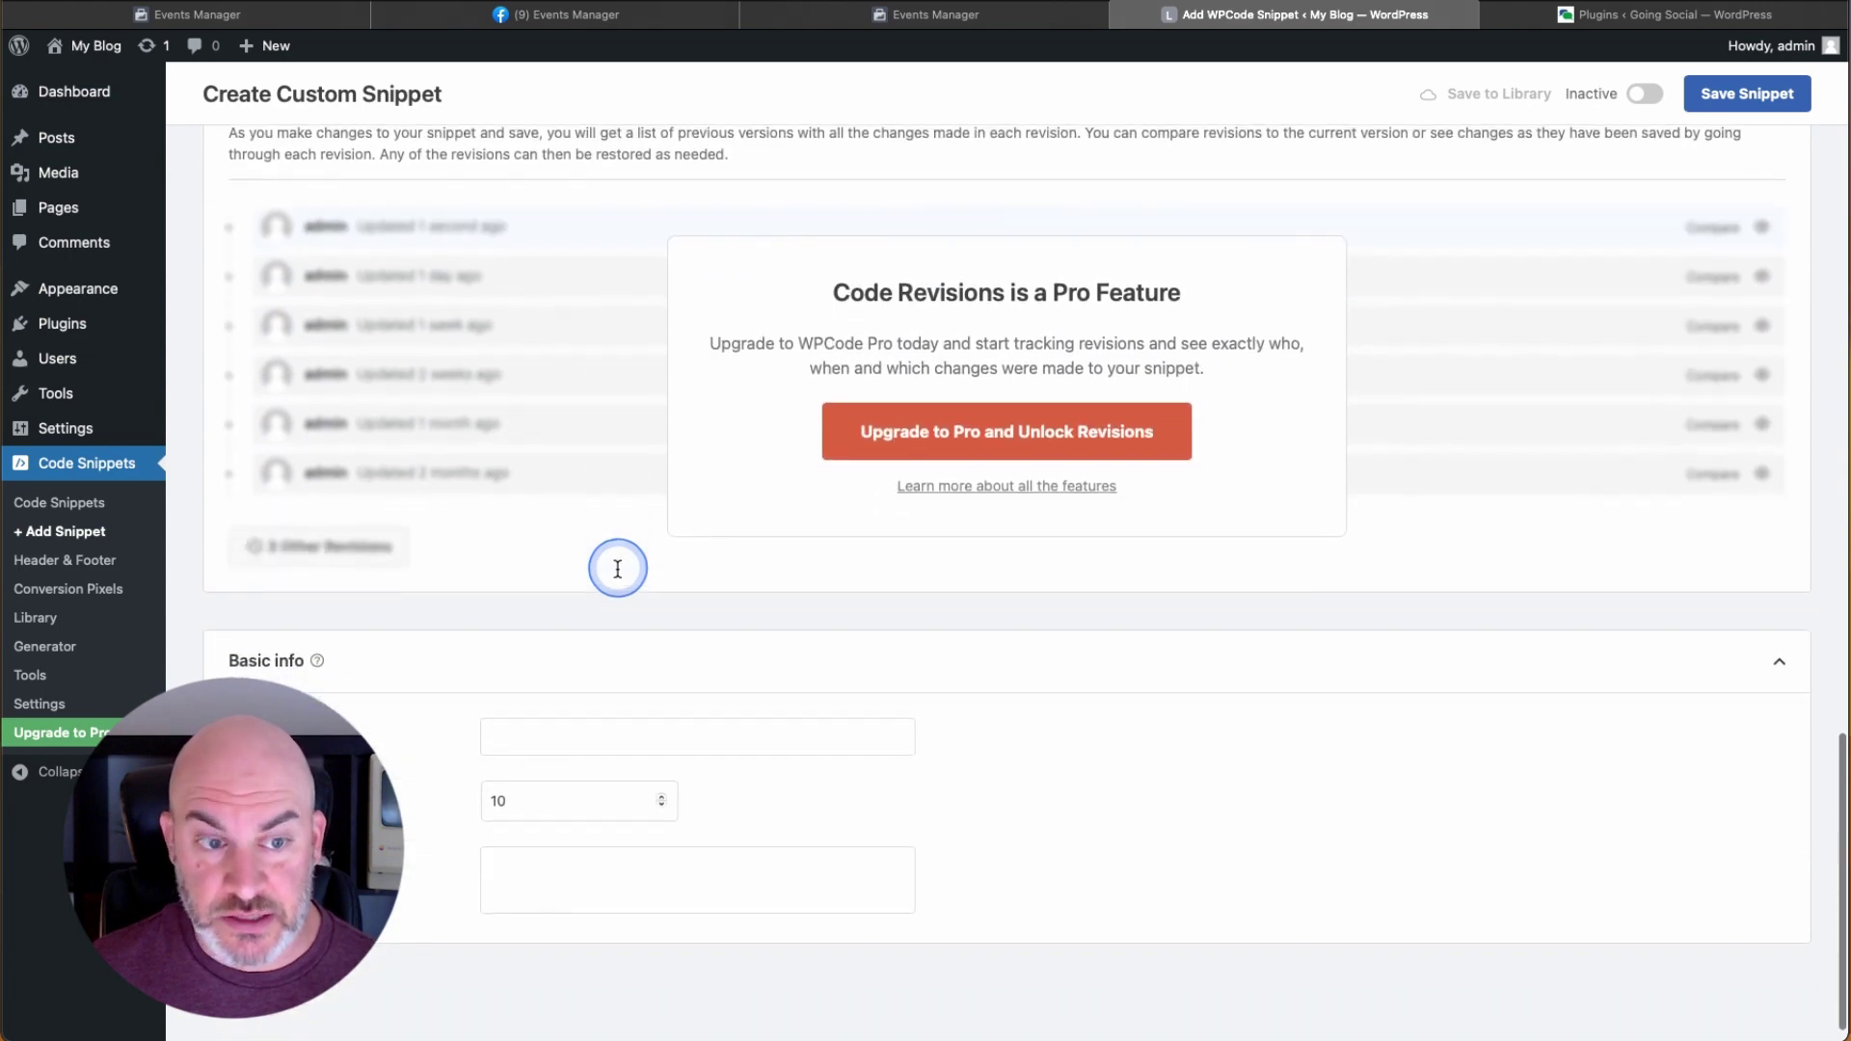
scroll(618, 575, "down", 2)
scroll(620, 540, "up", 15)
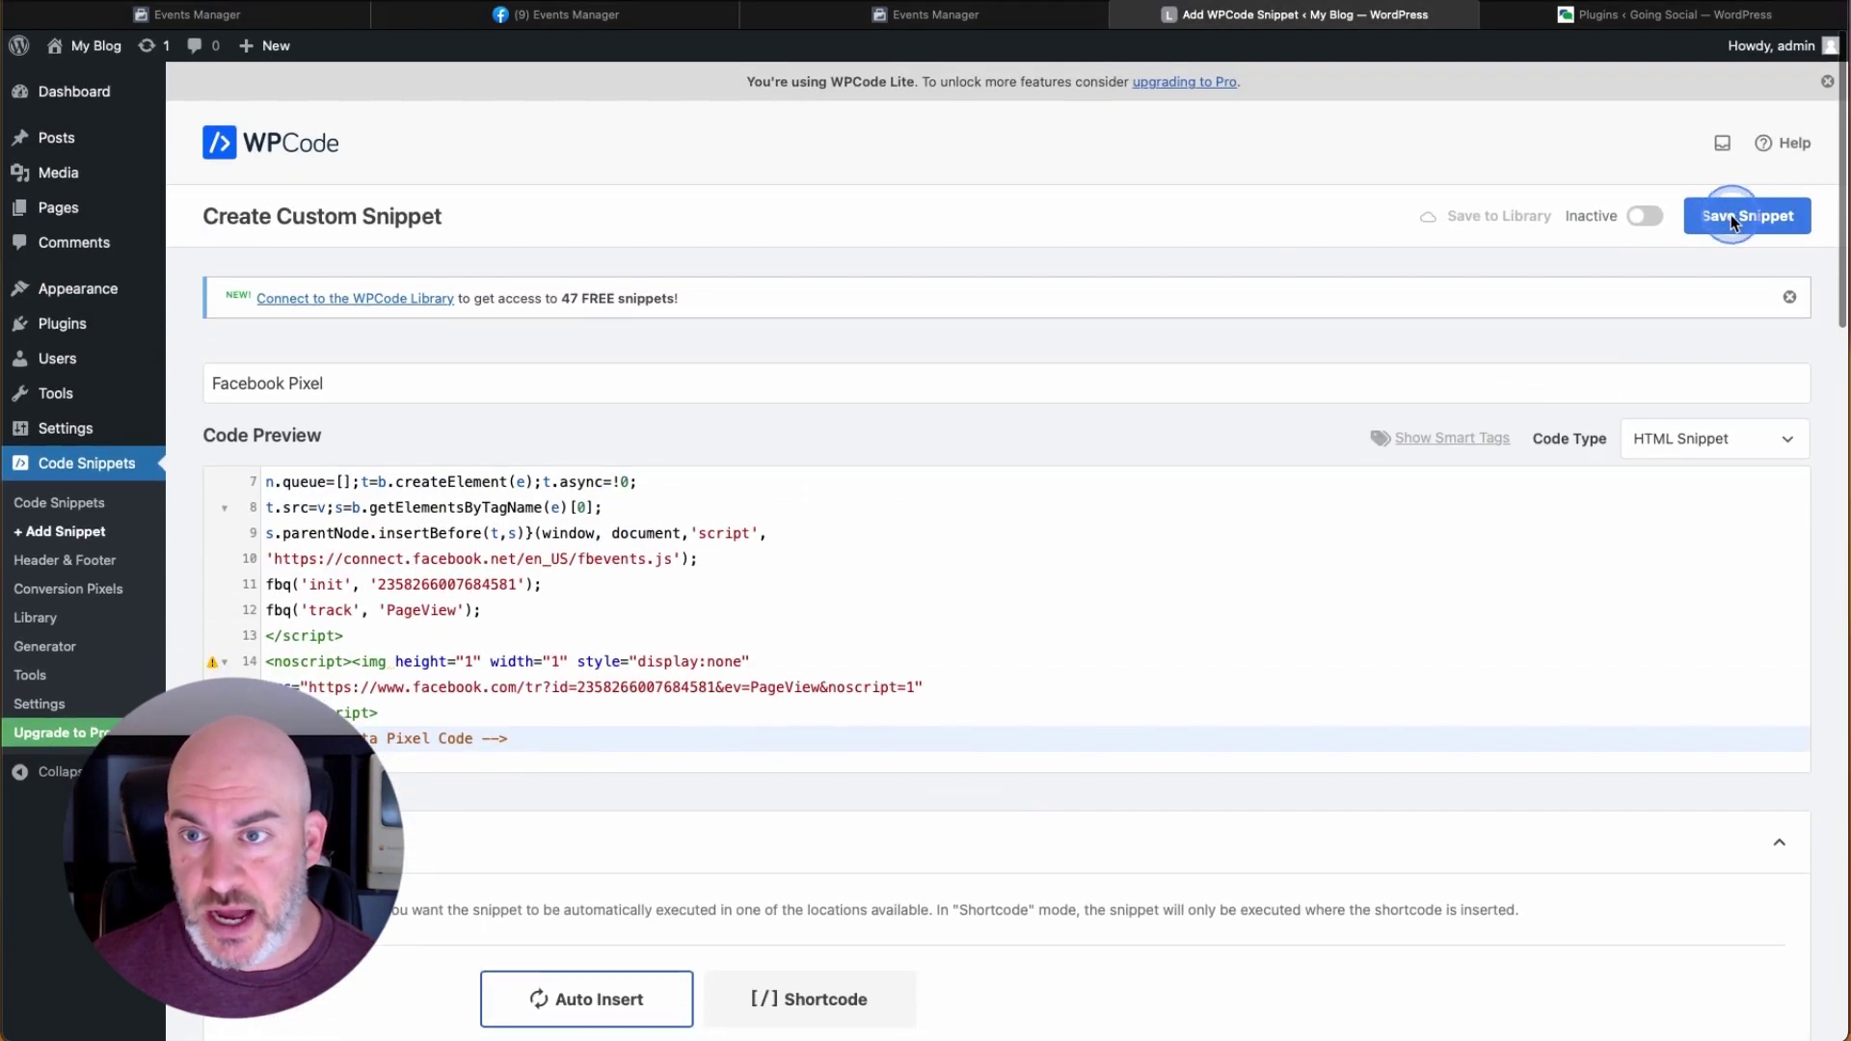
left_click(1732, 214)
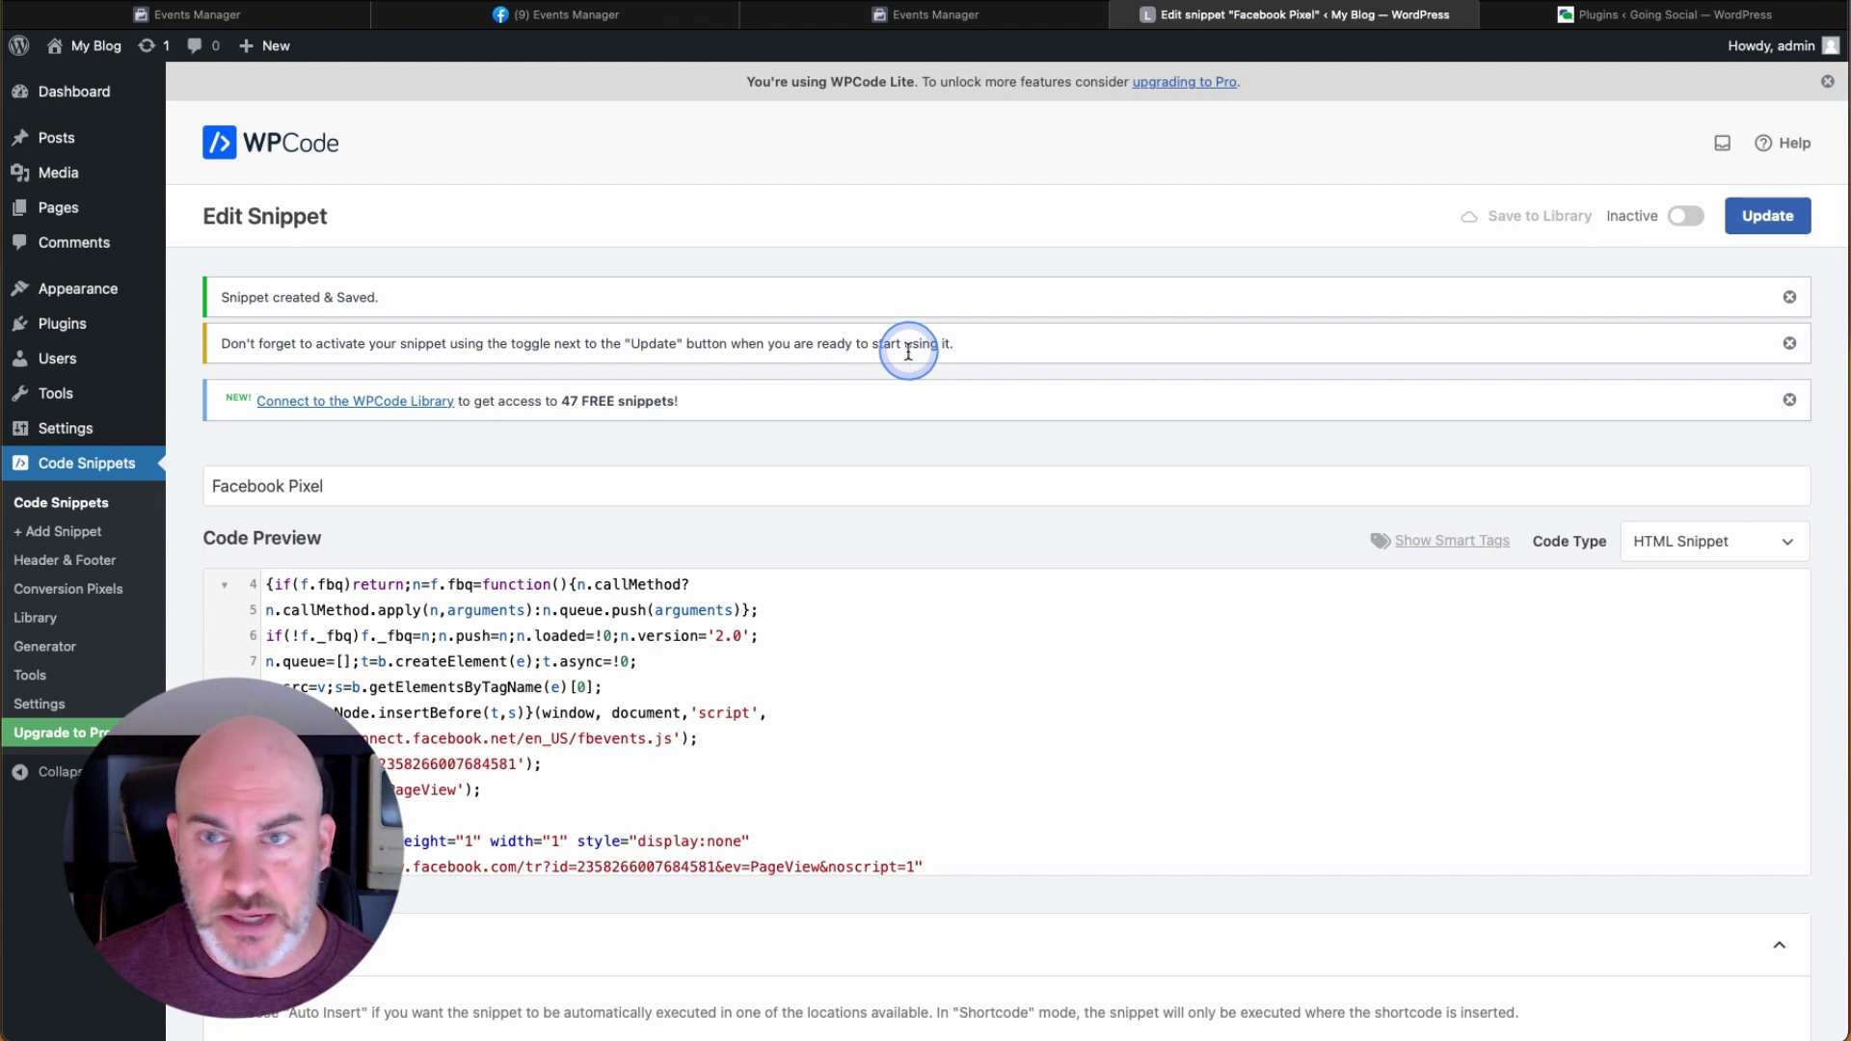
left_click(1768, 218)
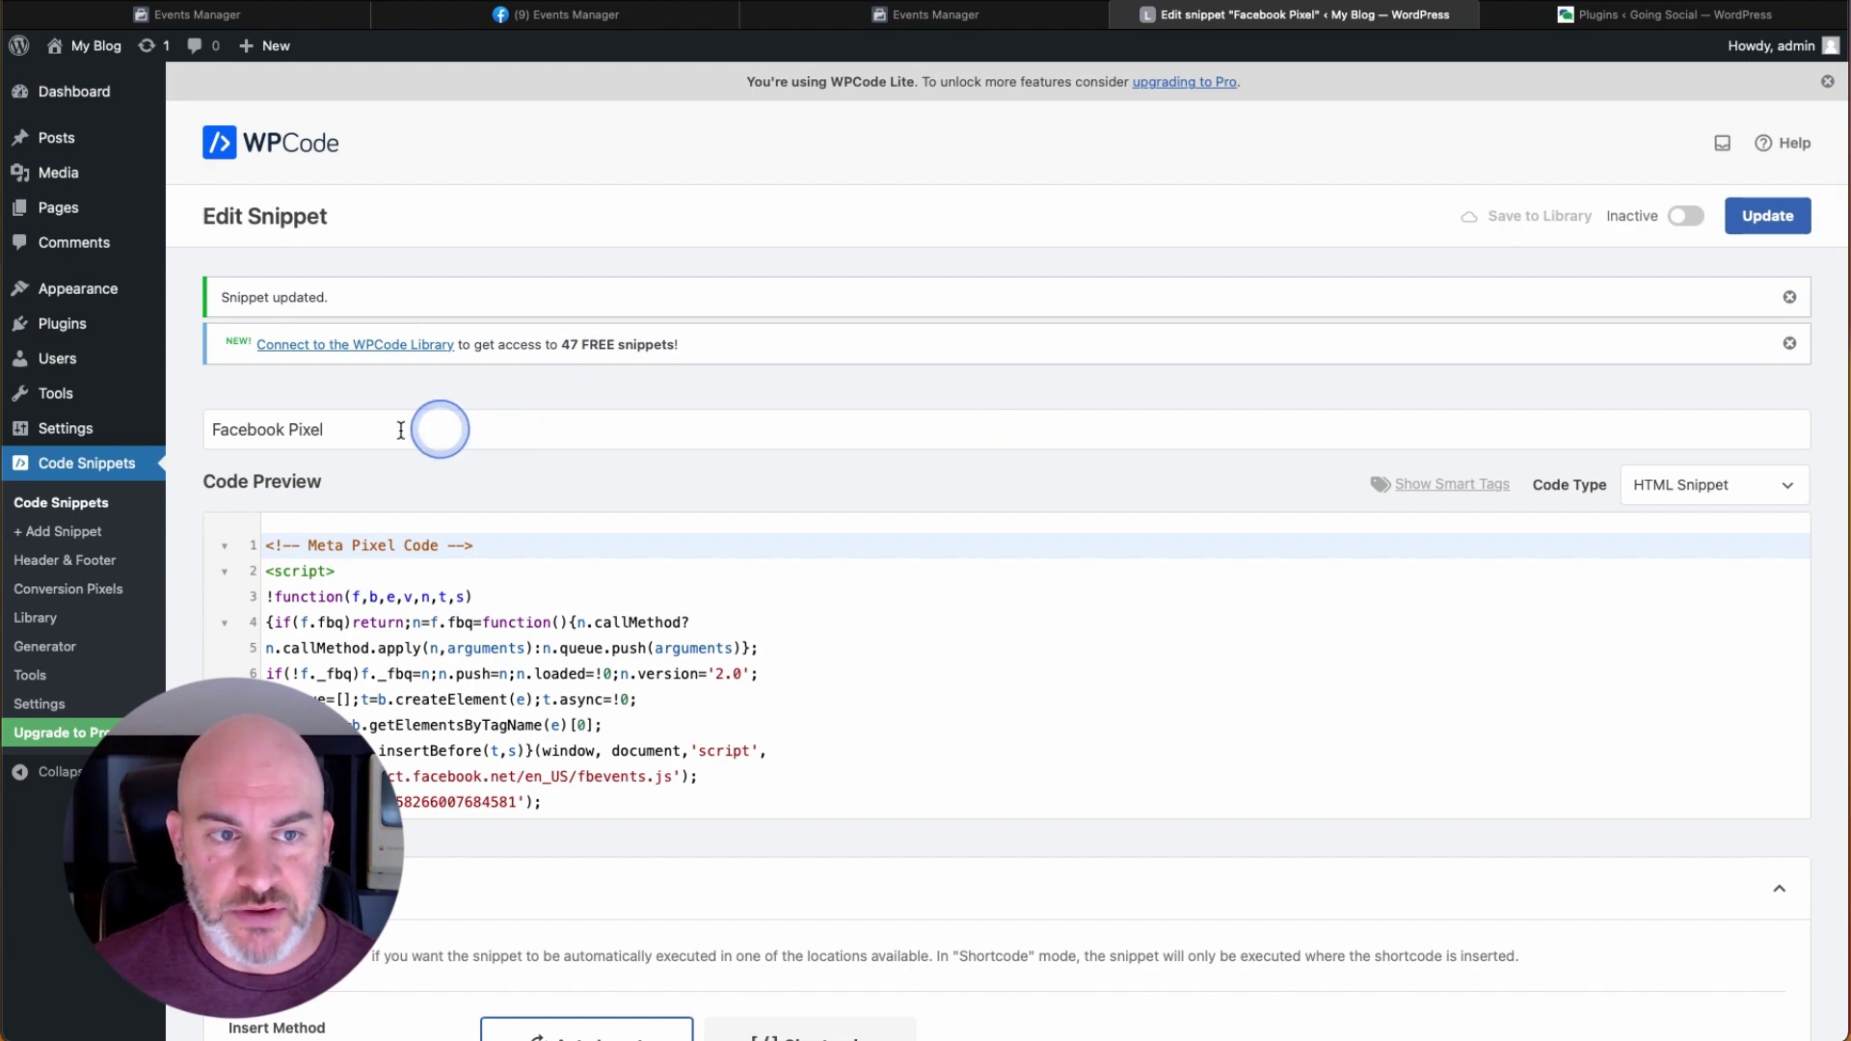
- Return to the list of all code snippets and activate the Facebook Pixel snippet
scroll(178, 582, "down", 2)
scroll(178, 582, "down", 10)
scroll(177, 583, "up", 8)
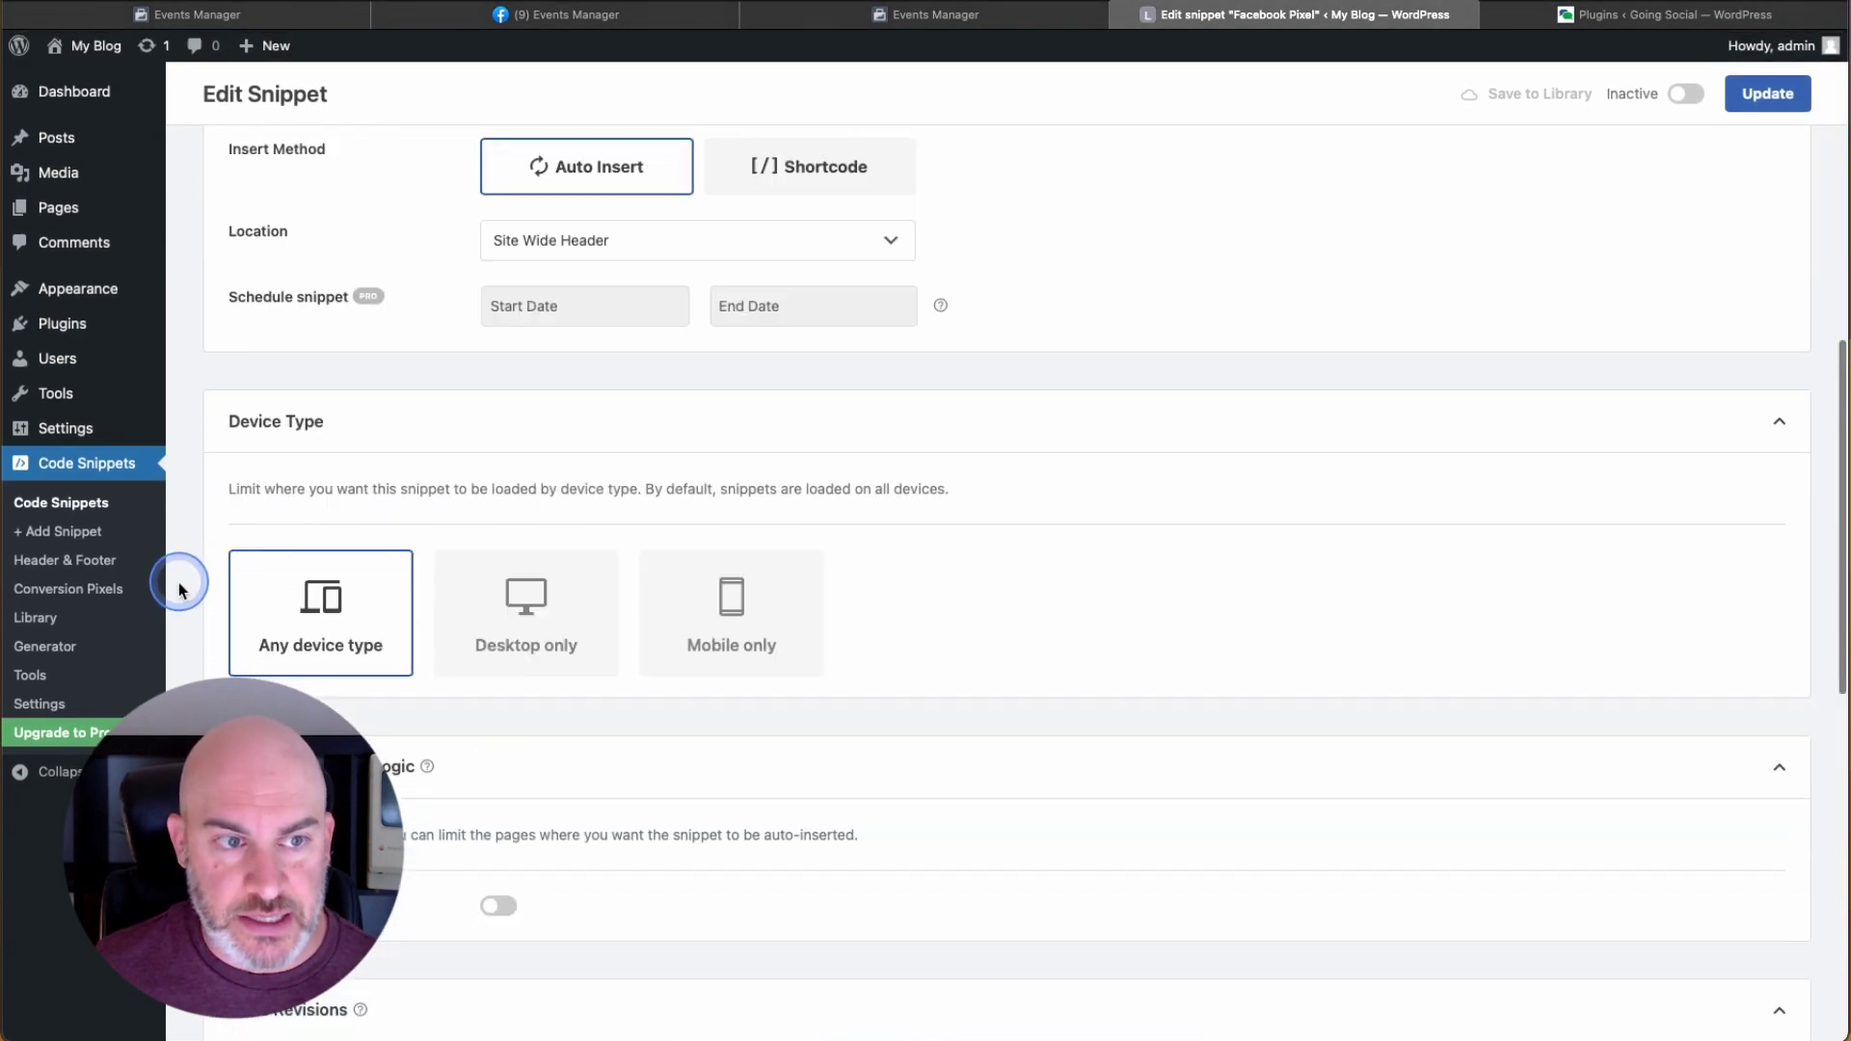
left_click(42, 509)
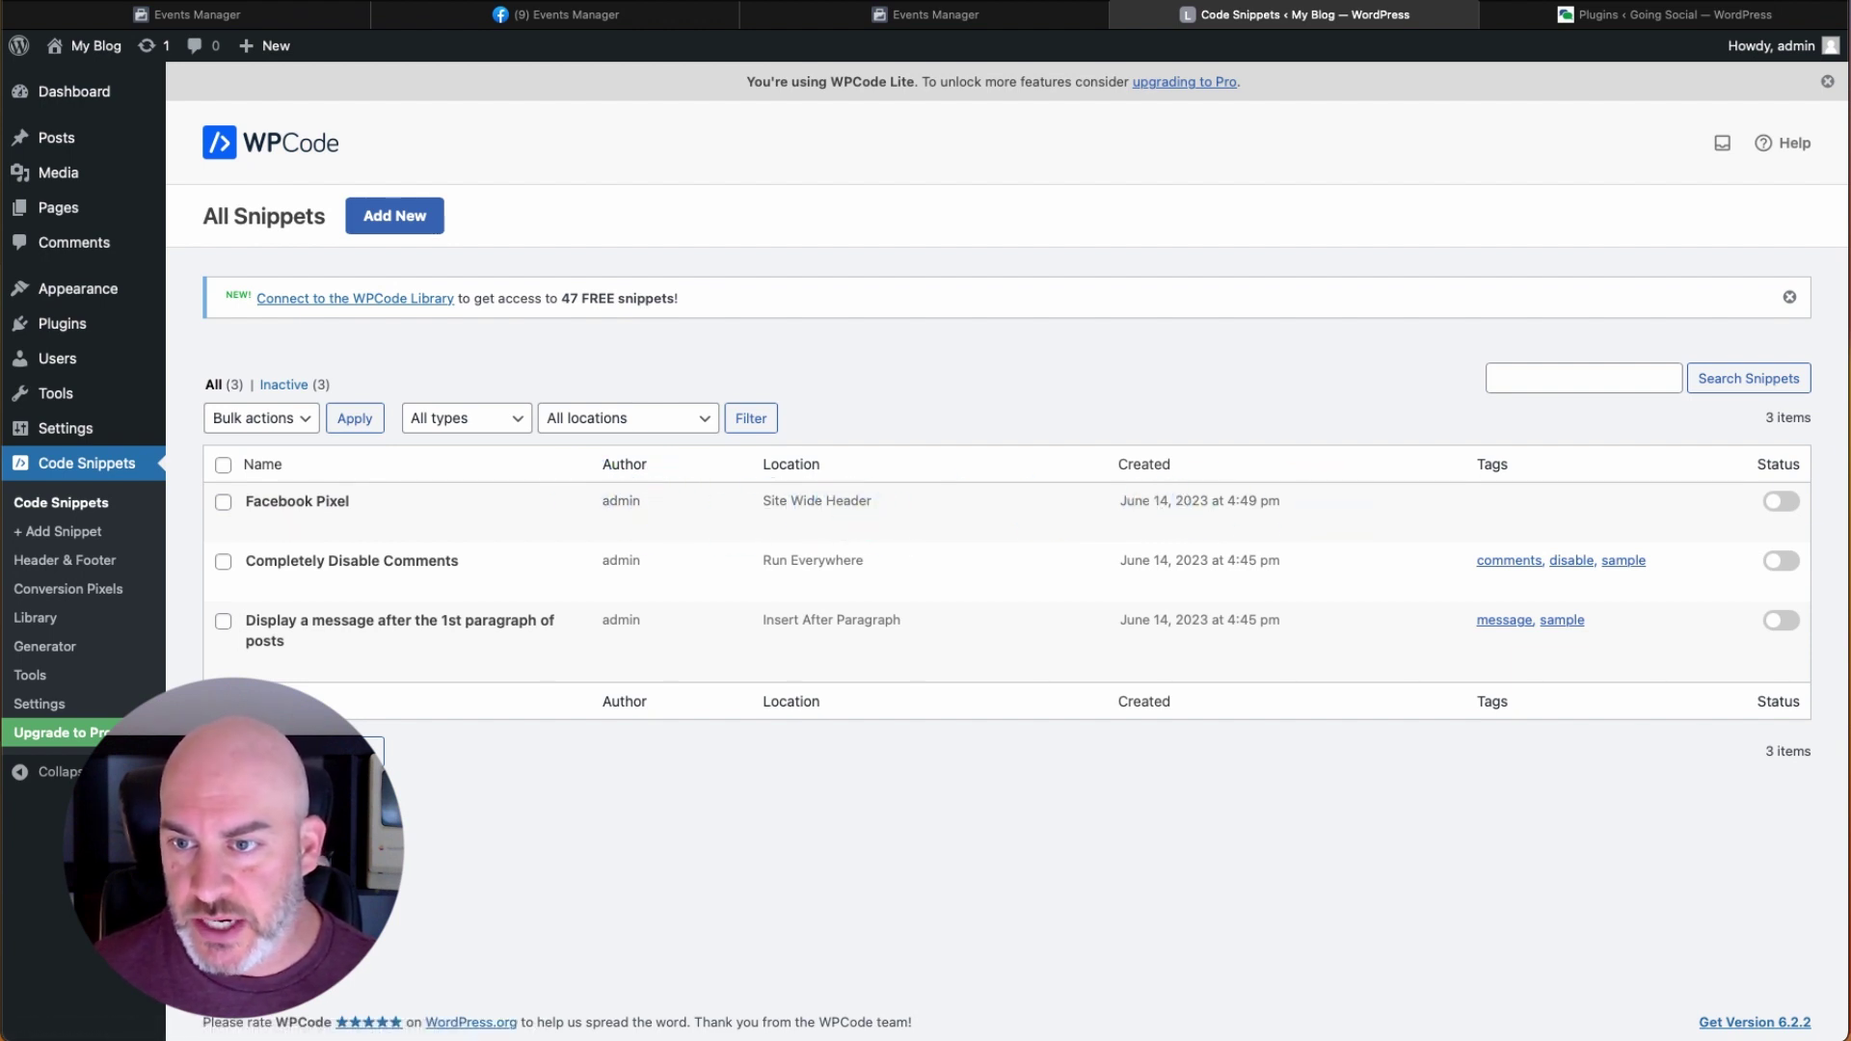
left_click(1780, 503)
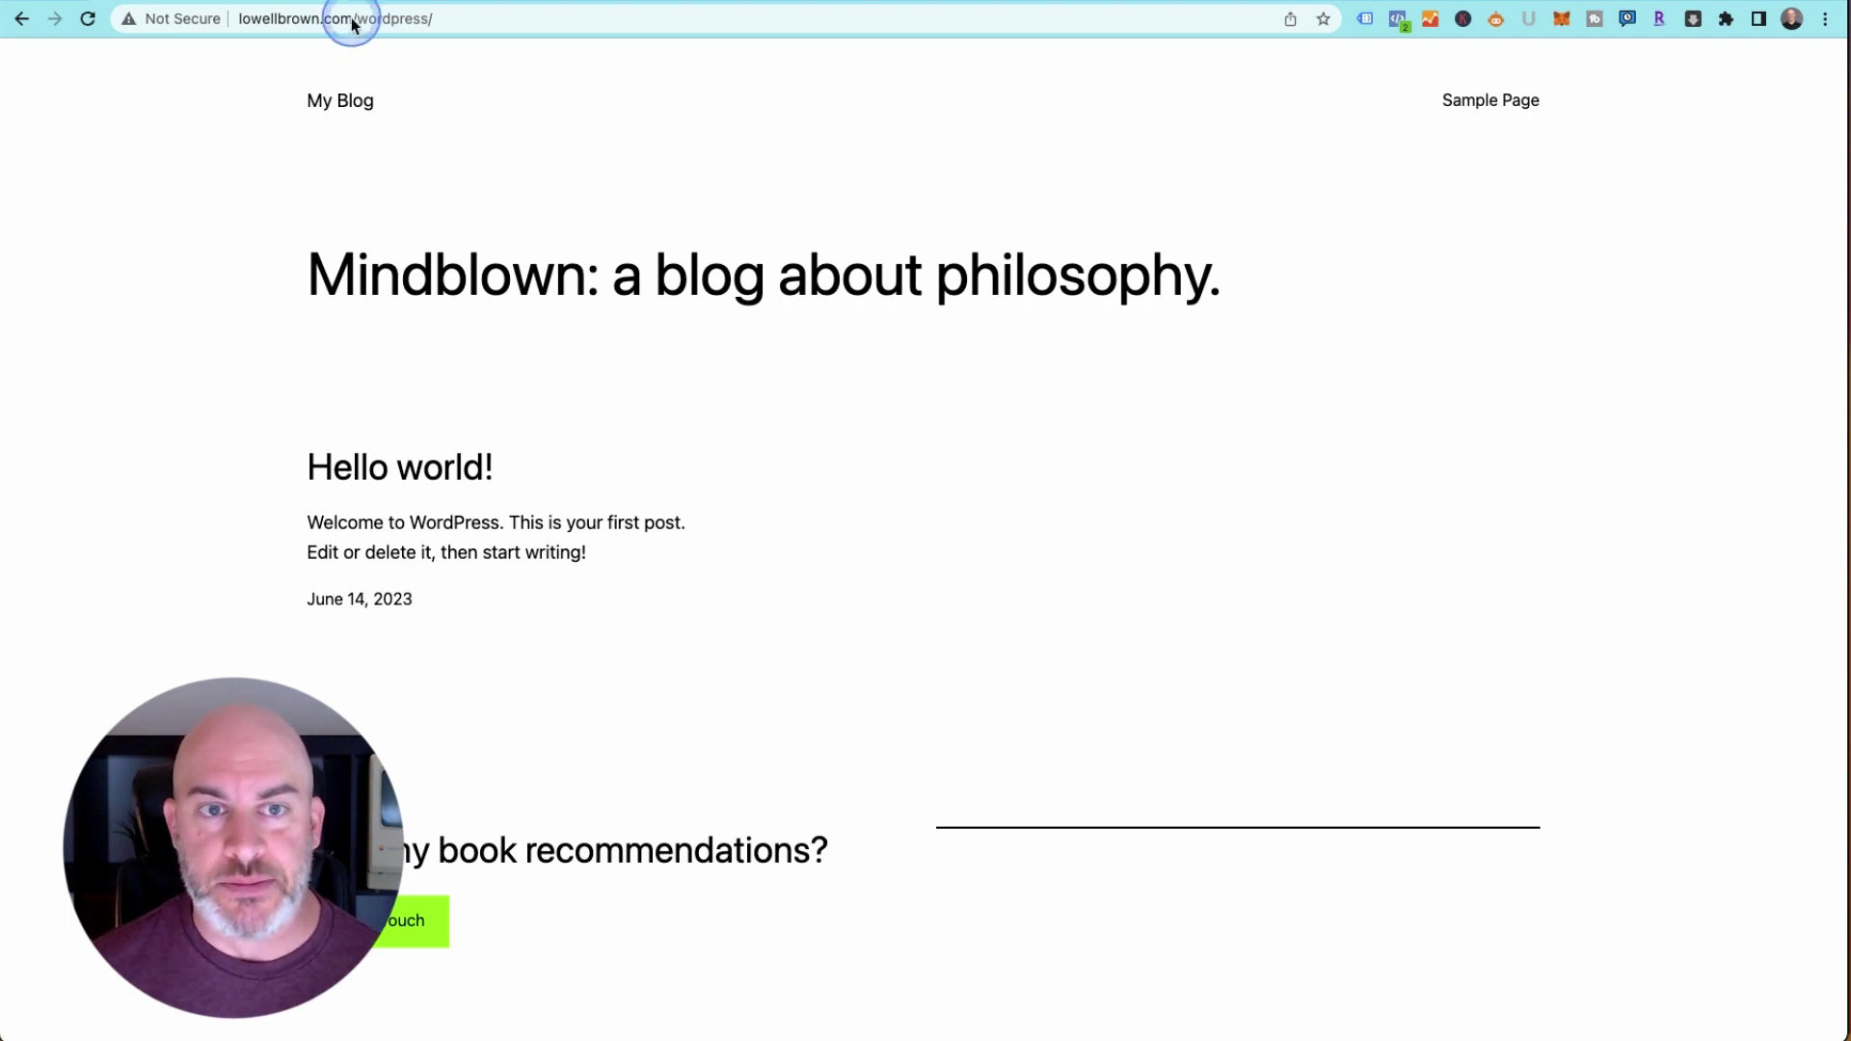
- Search the web for "google chrome extentsion" in a new browser tab and open the Chrome Web Store's extensions page
key("super+t")
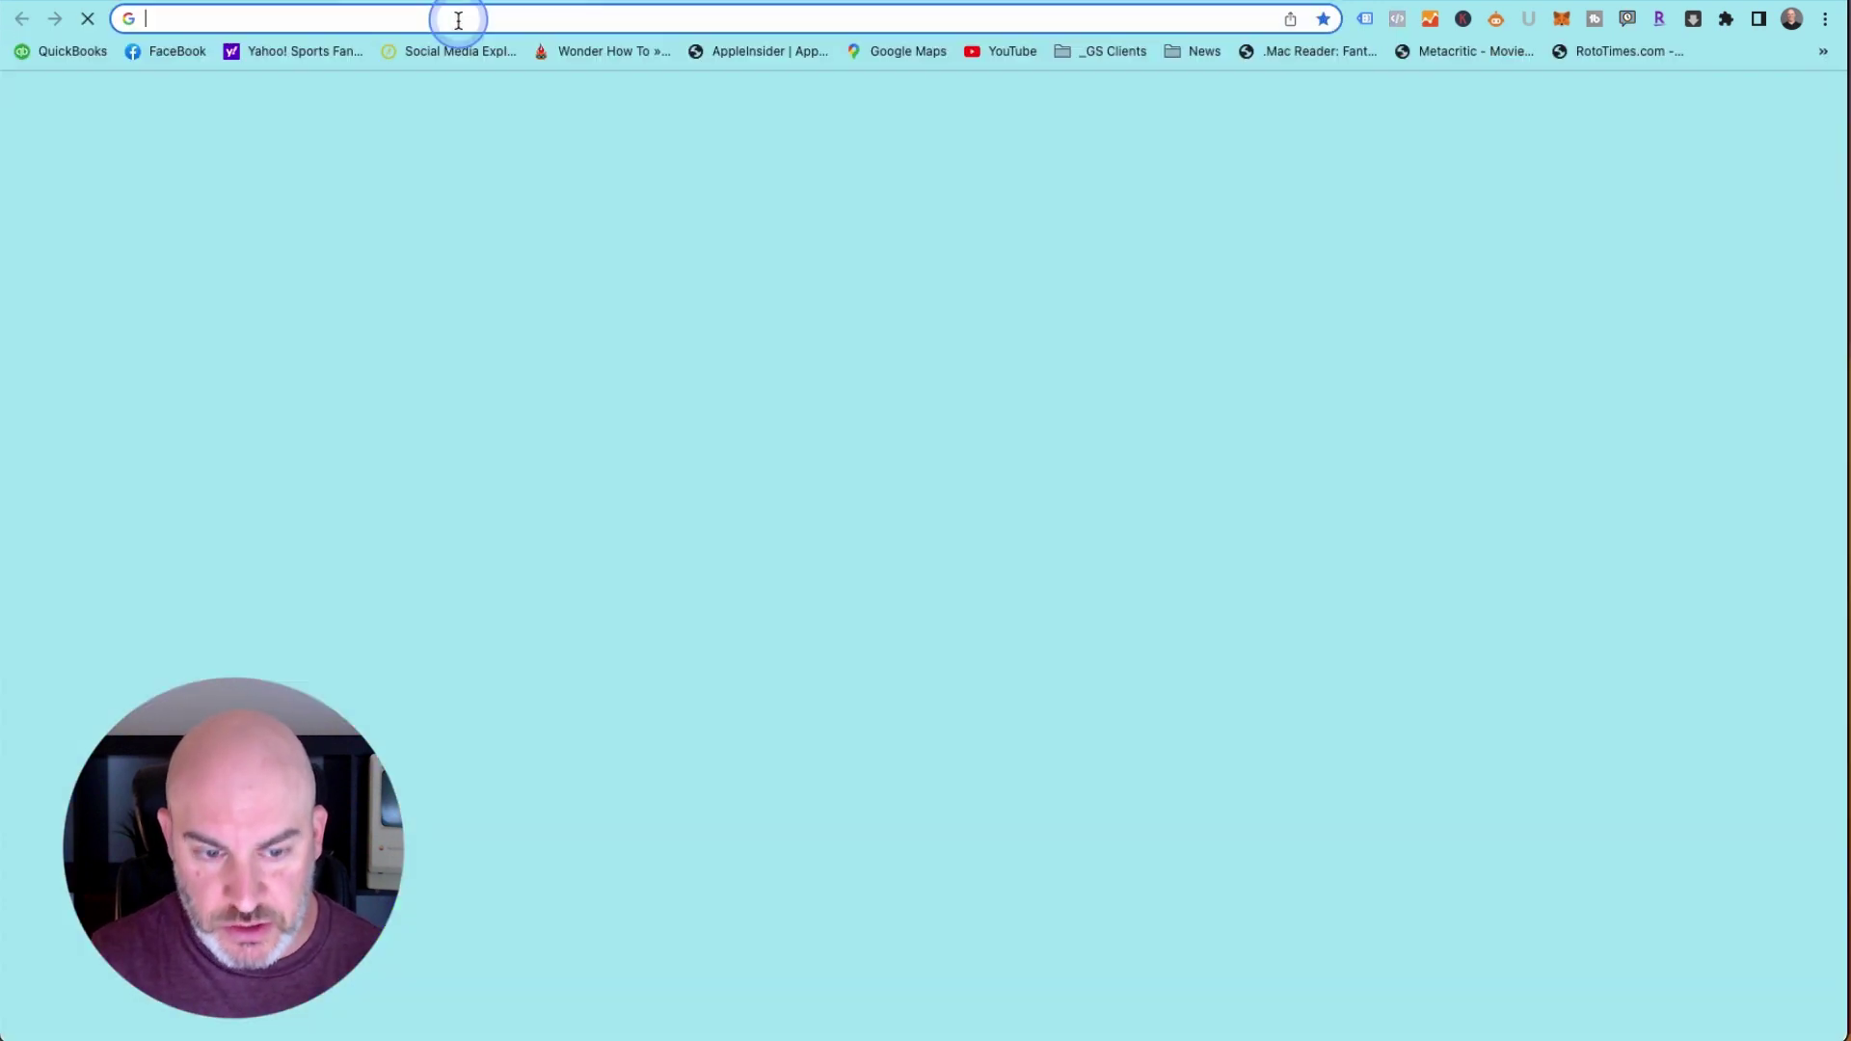
type("google ")
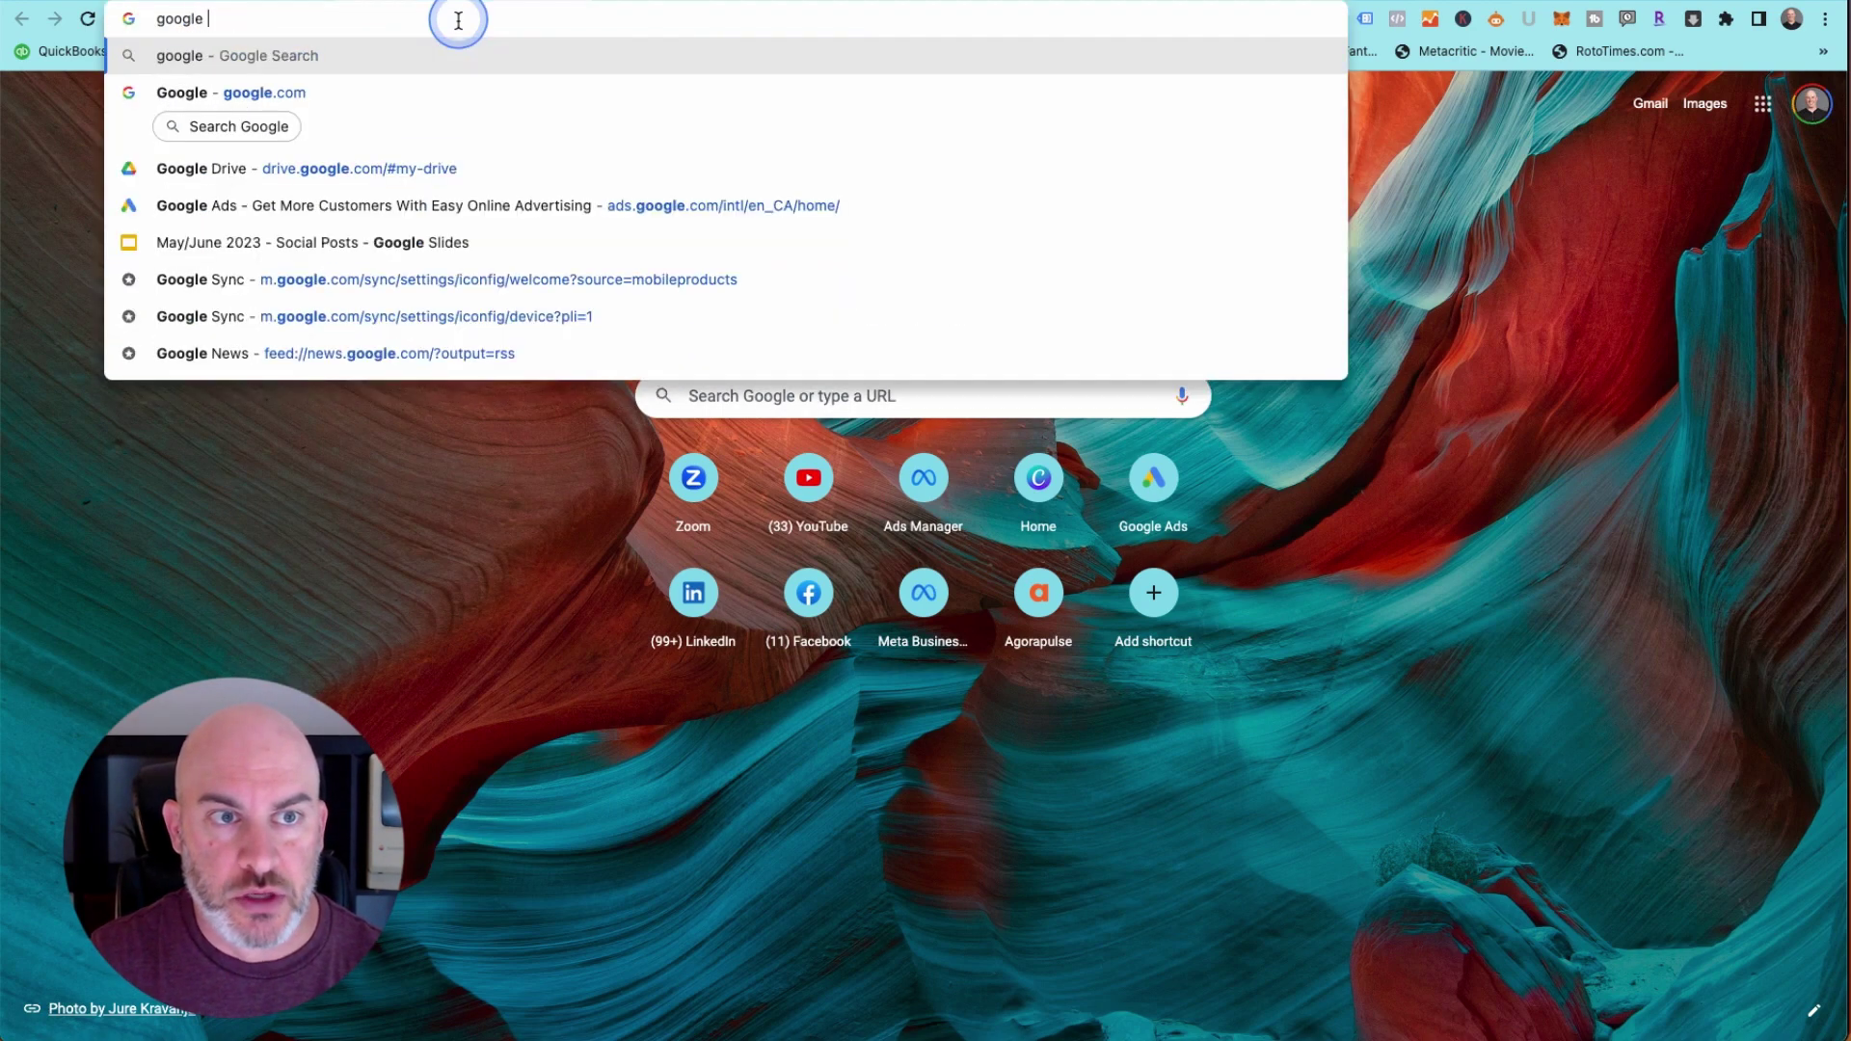
type("cho")
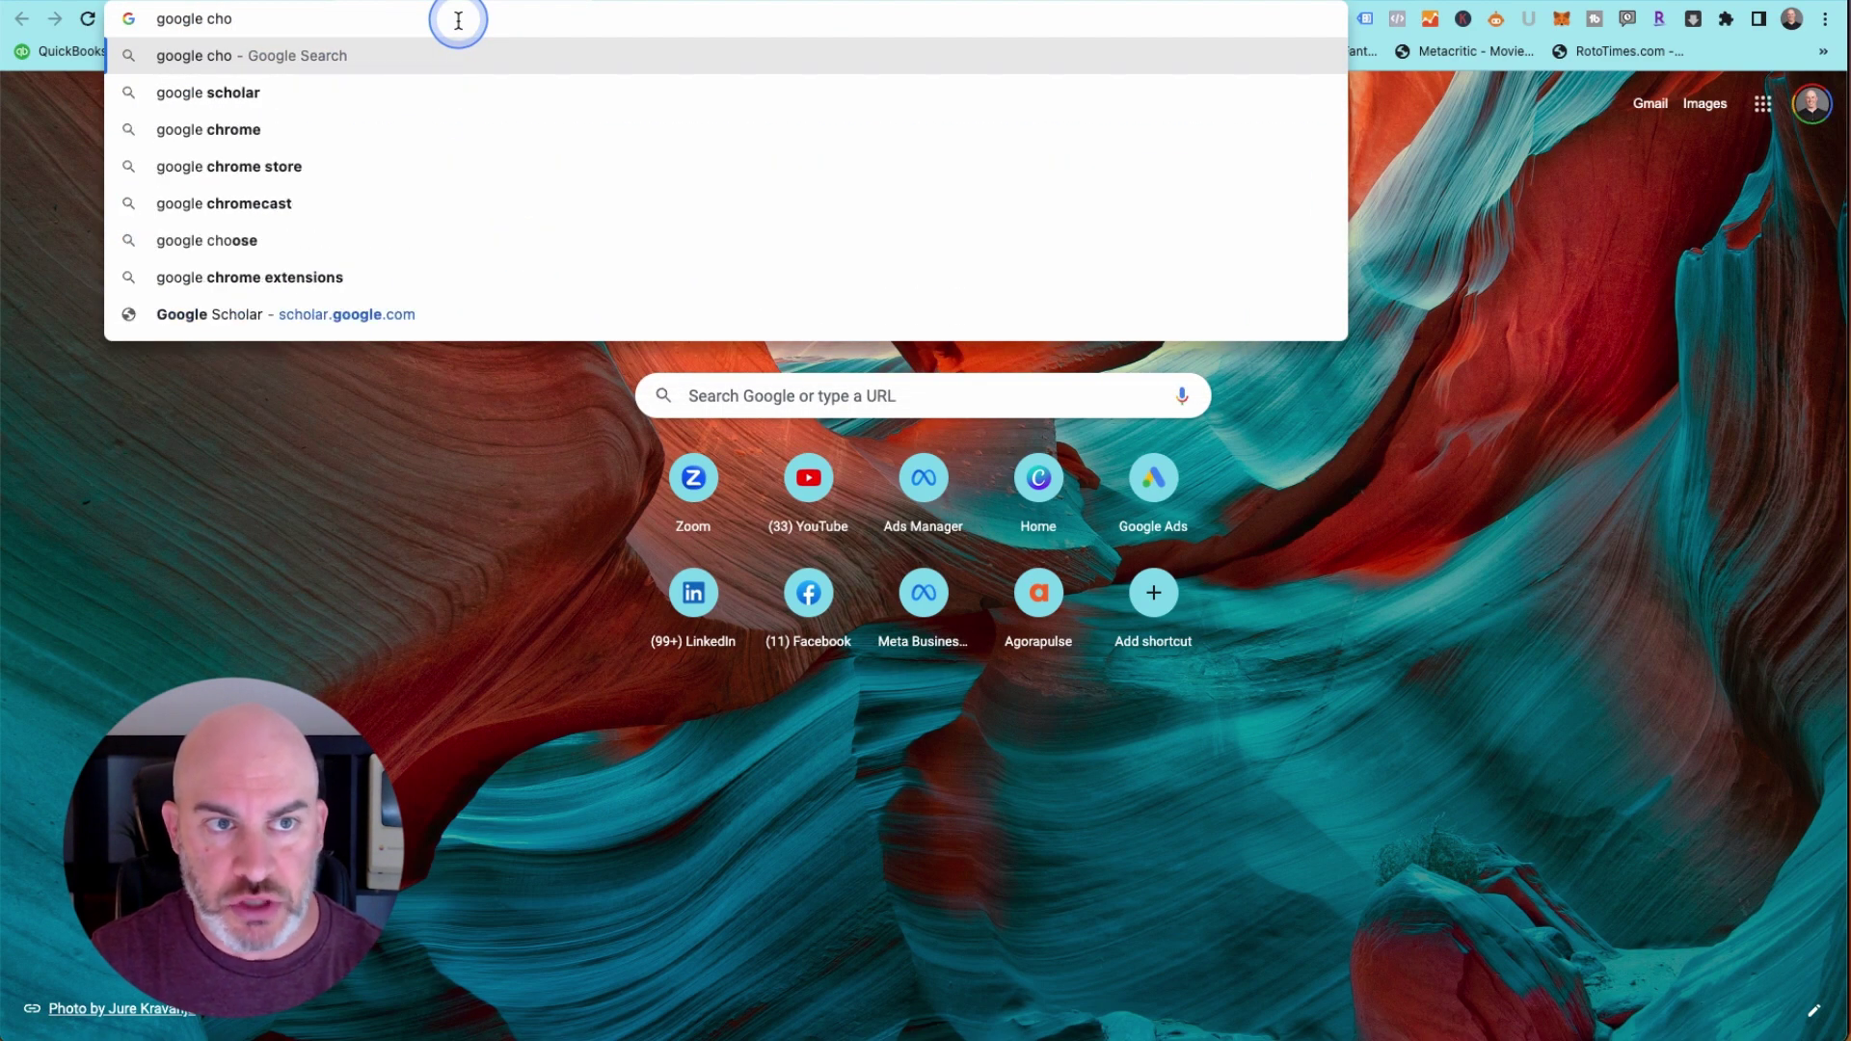
key("BackSpace")
type("r")
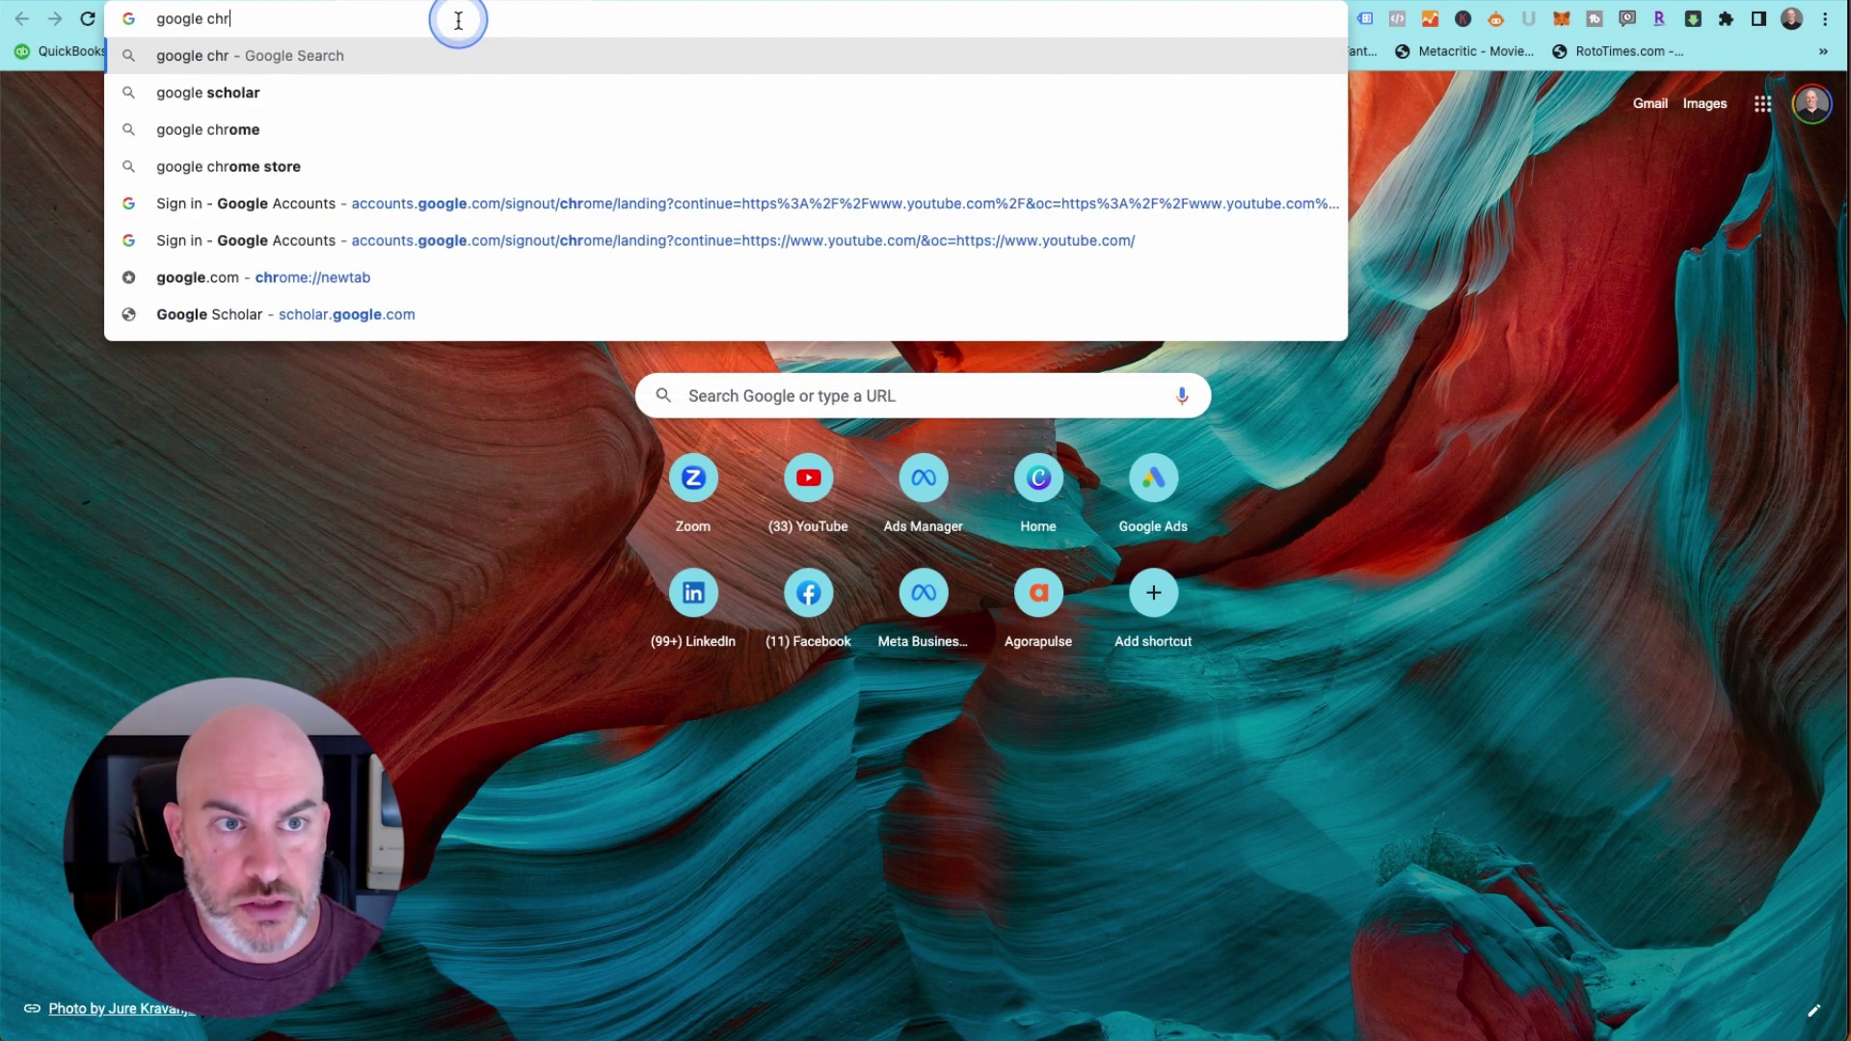
type("ome extentsion")
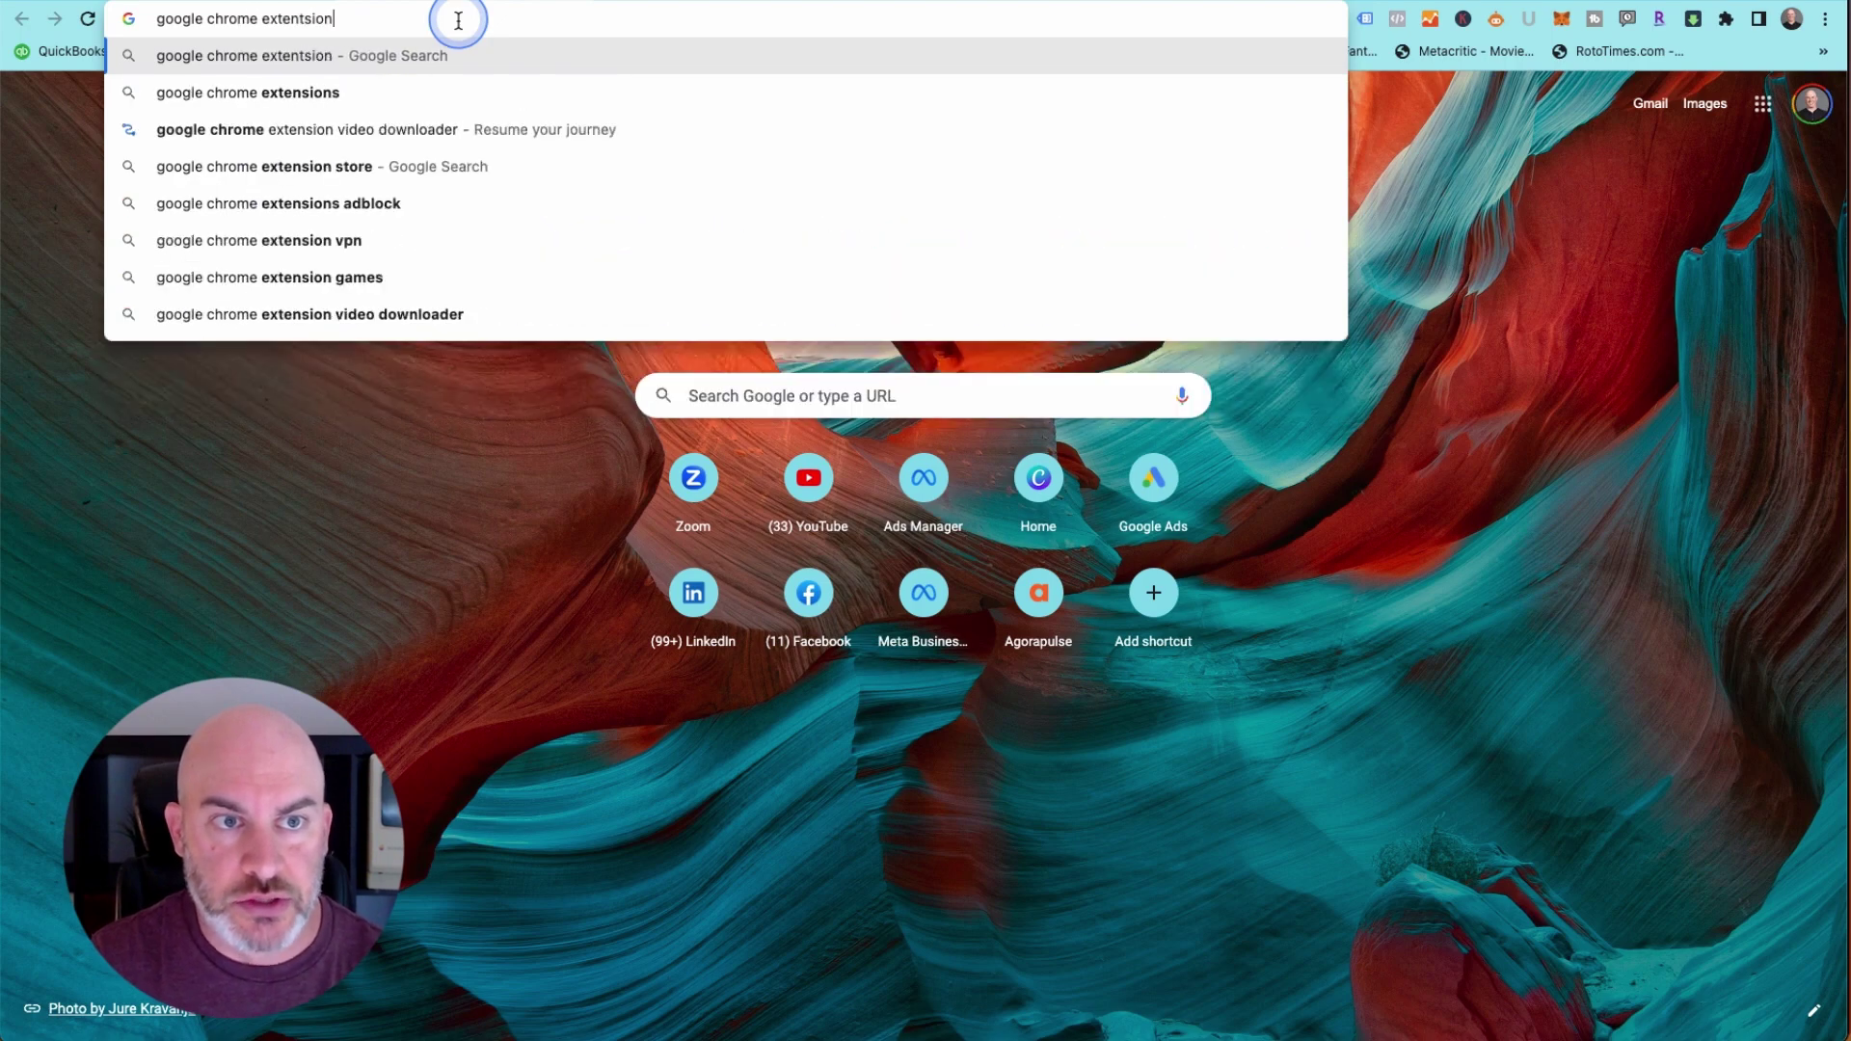
key("Return")
left_click(346, 375)
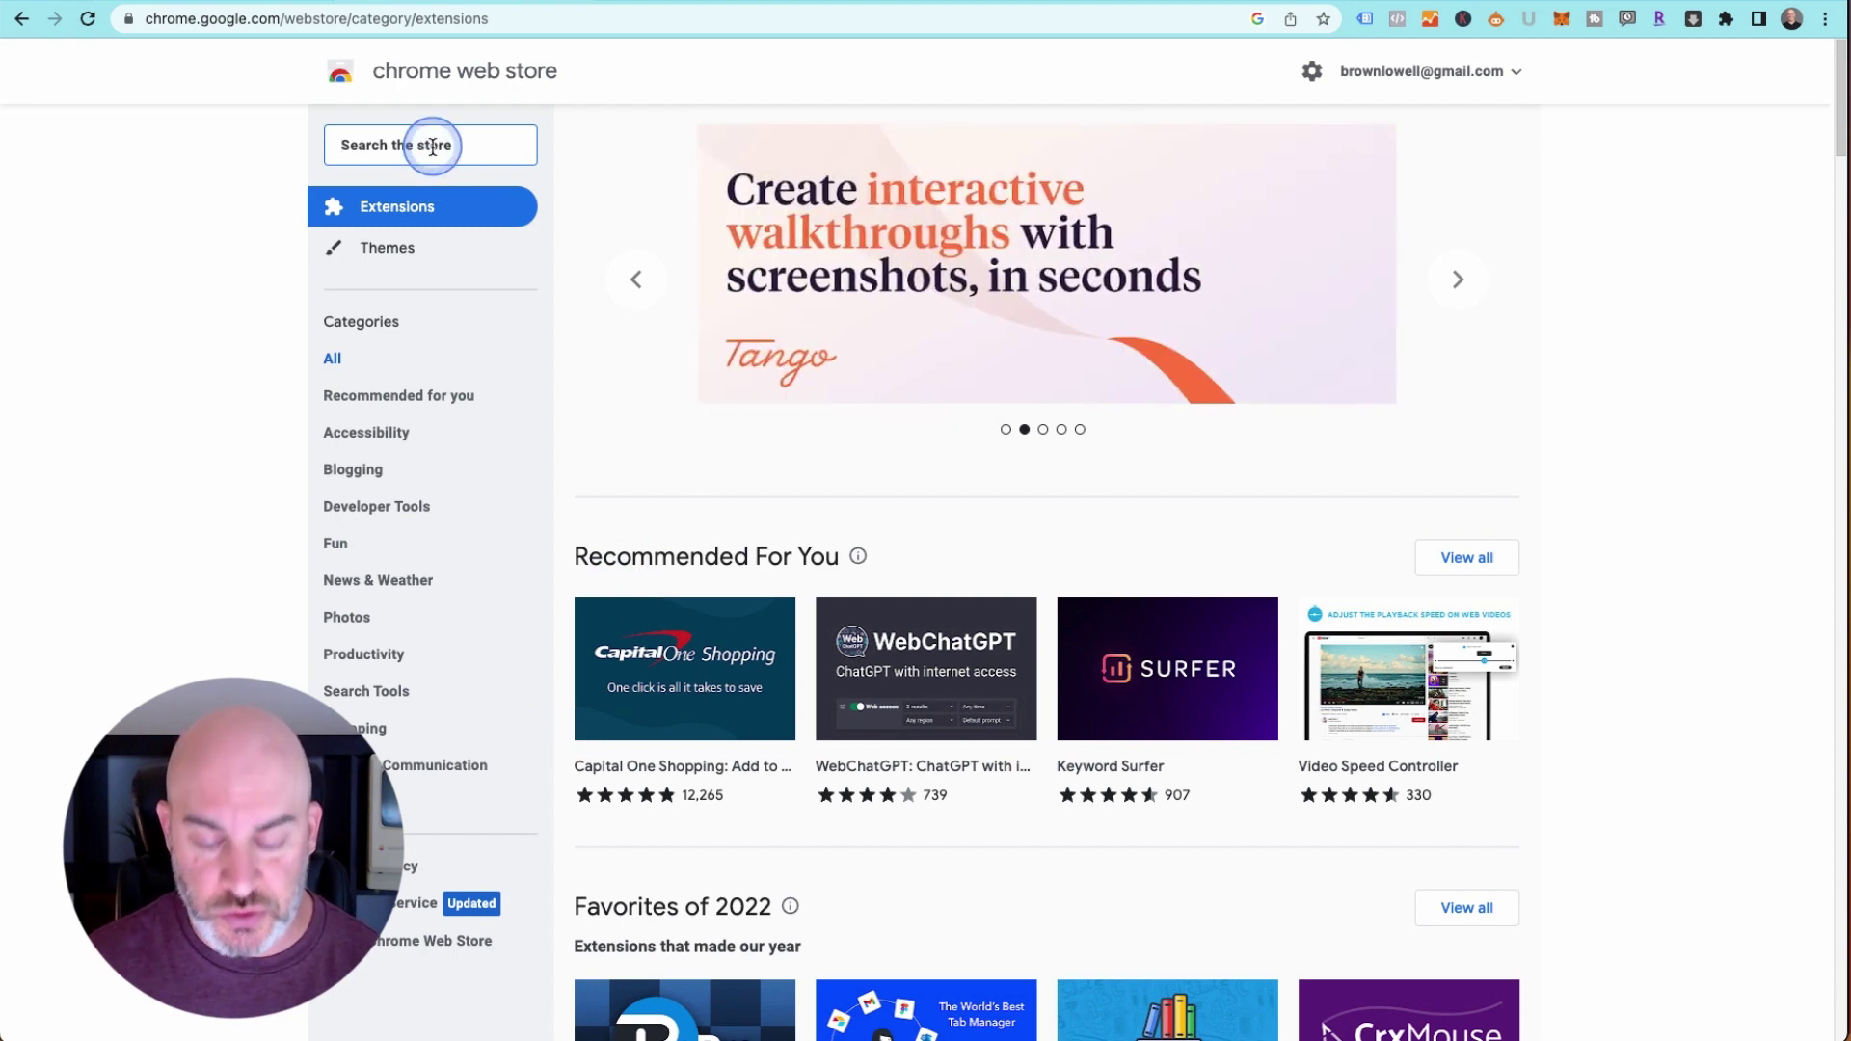
- Search the Chrome Web Store for "facebook pixel" and open the Meta Pixel Helper extension page
type("acebook")
key("Return")
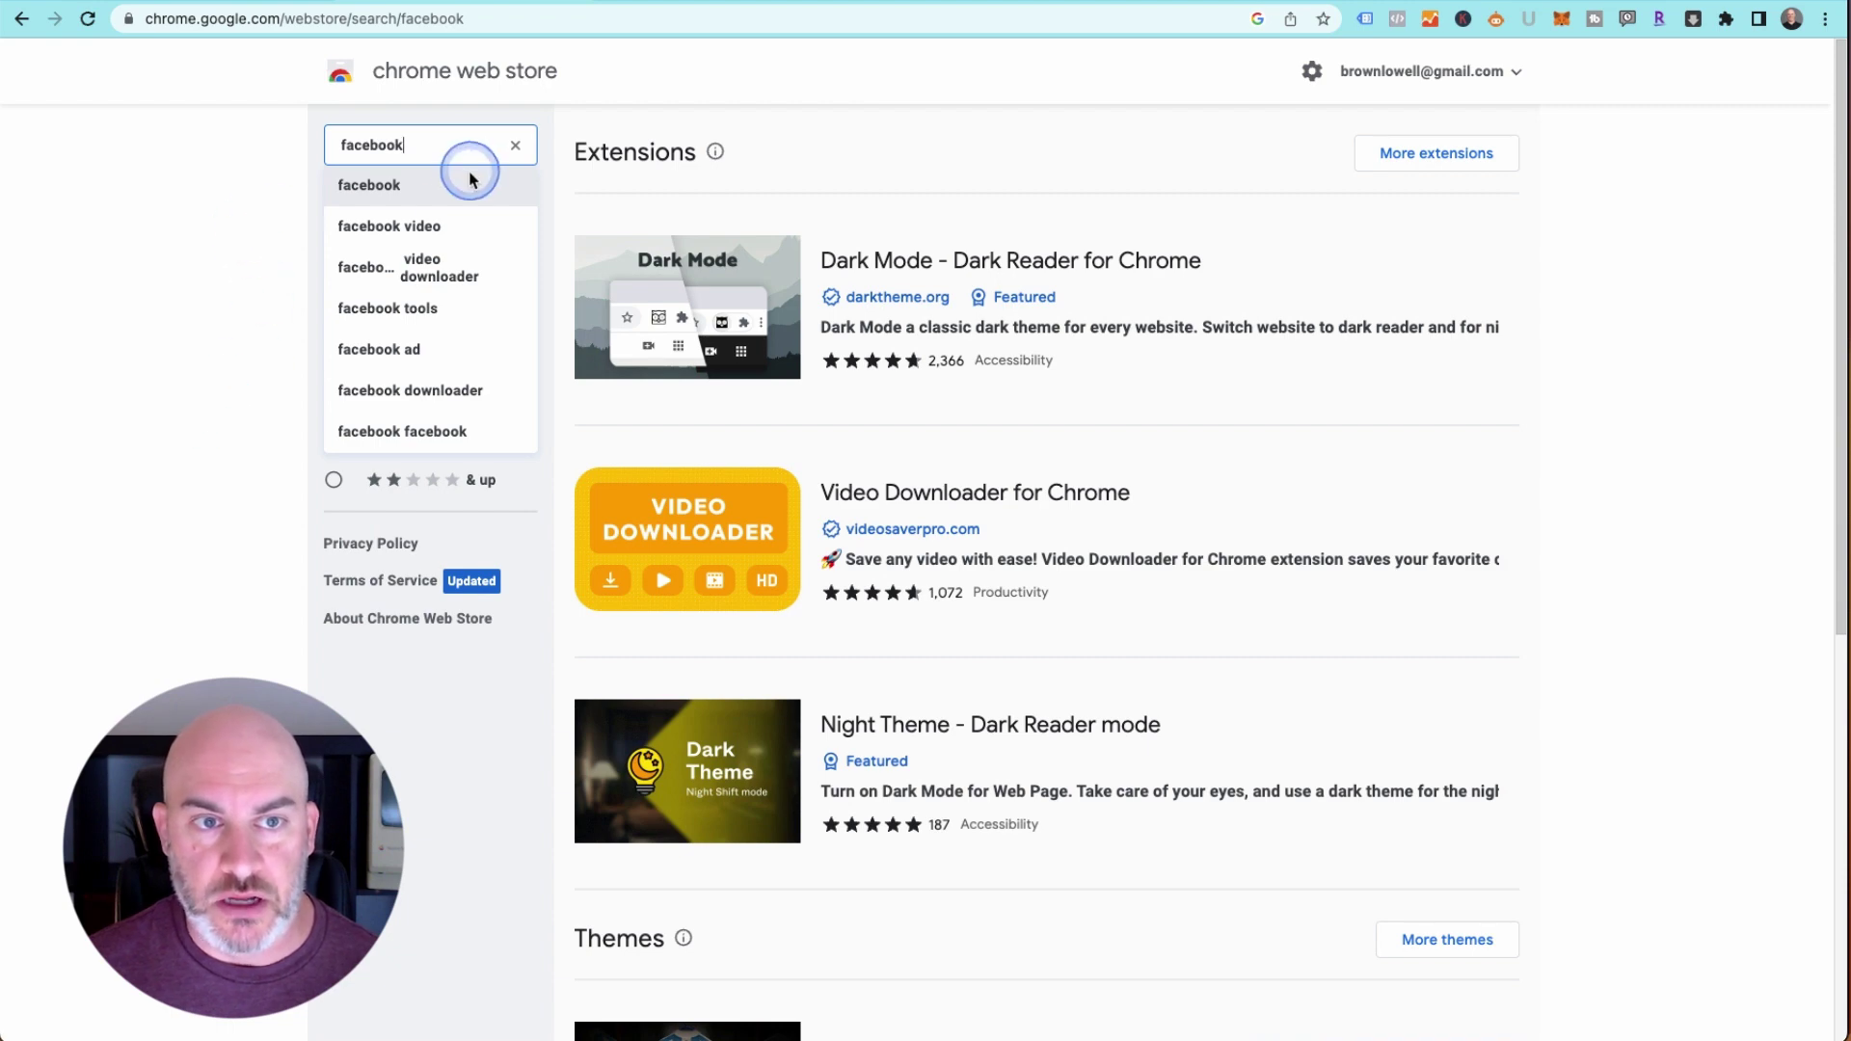
type("pixel")
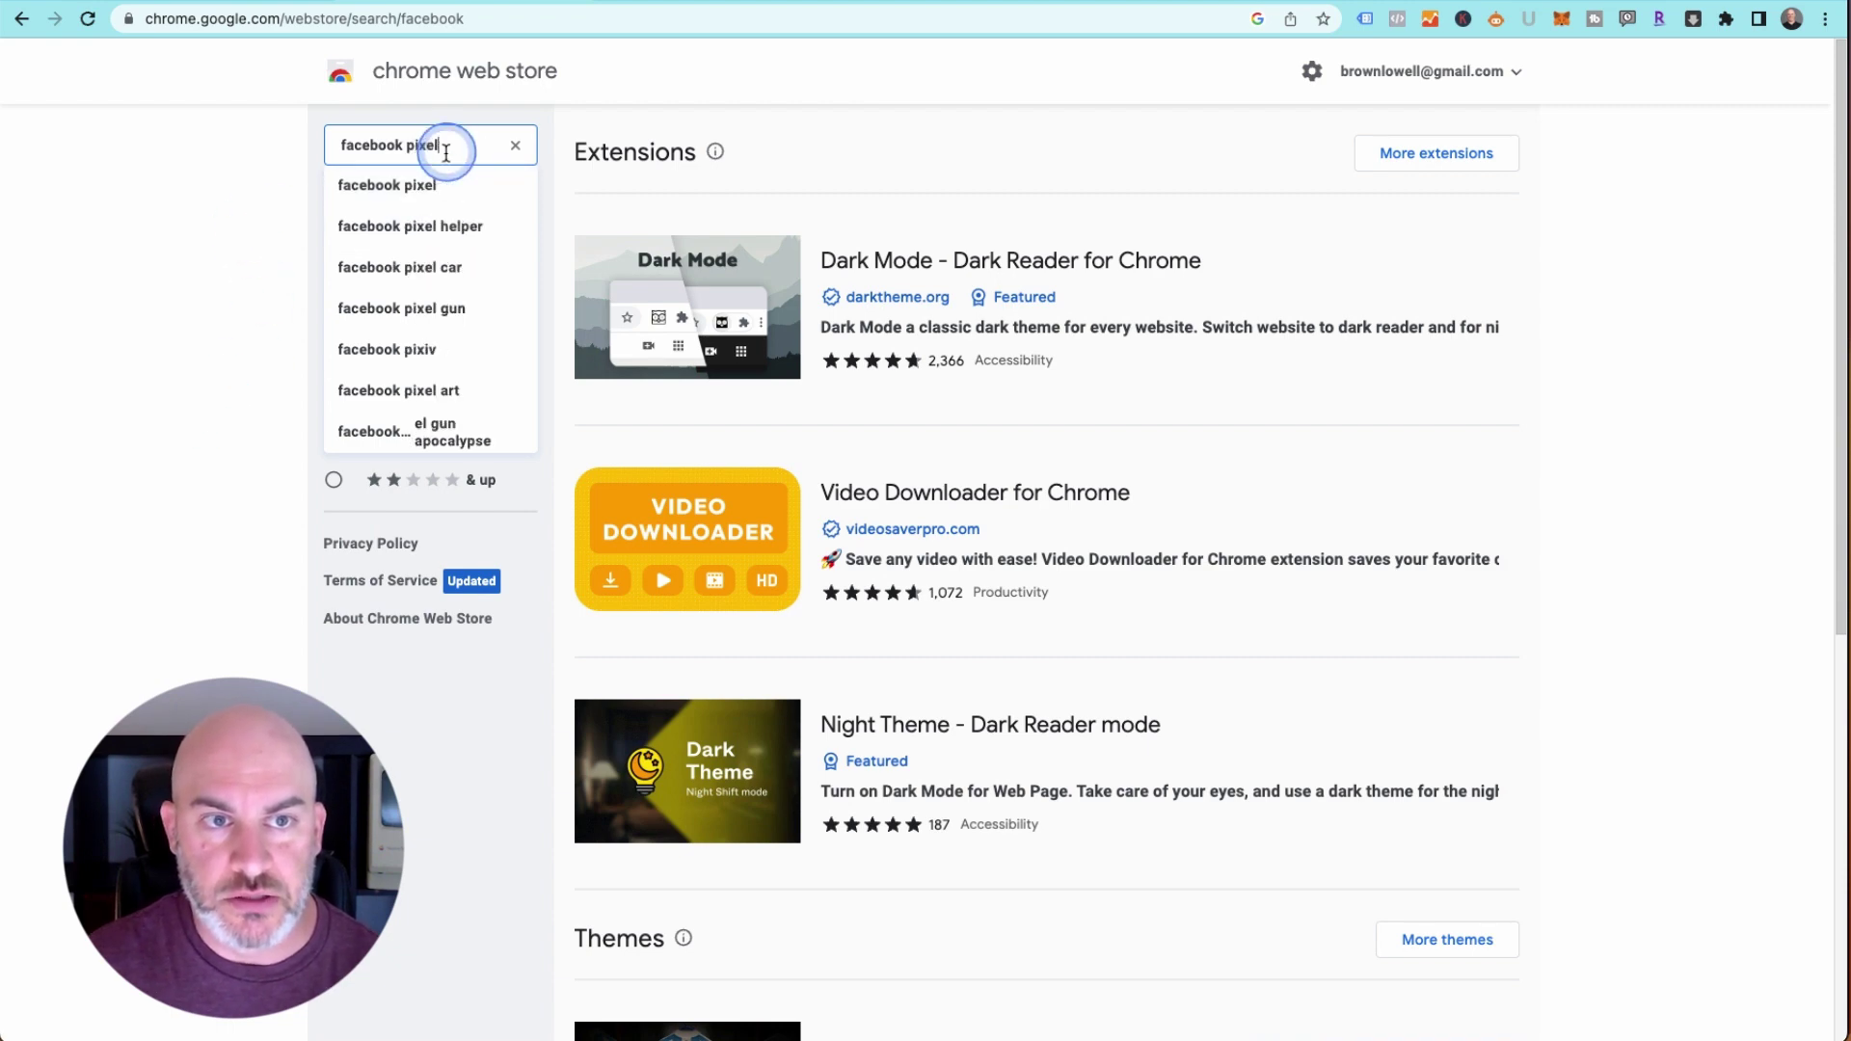
key("Return")
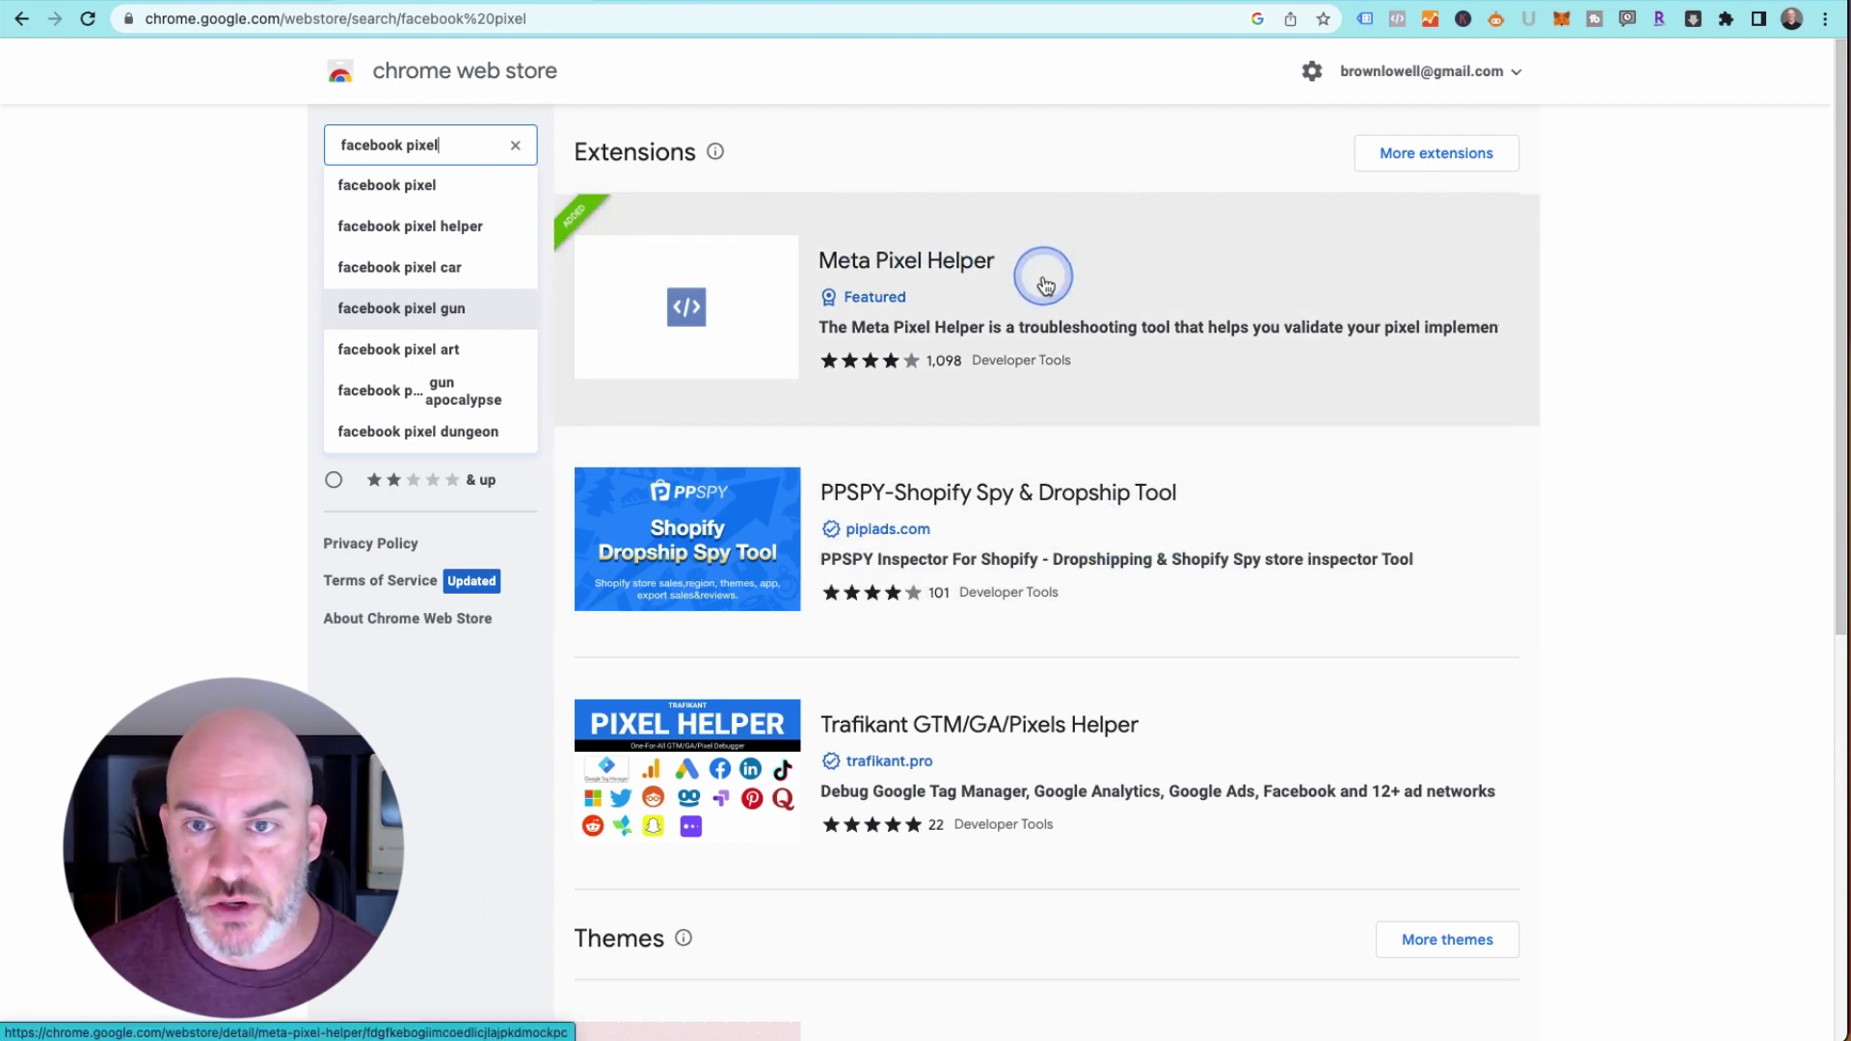
left_click(1046, 283)
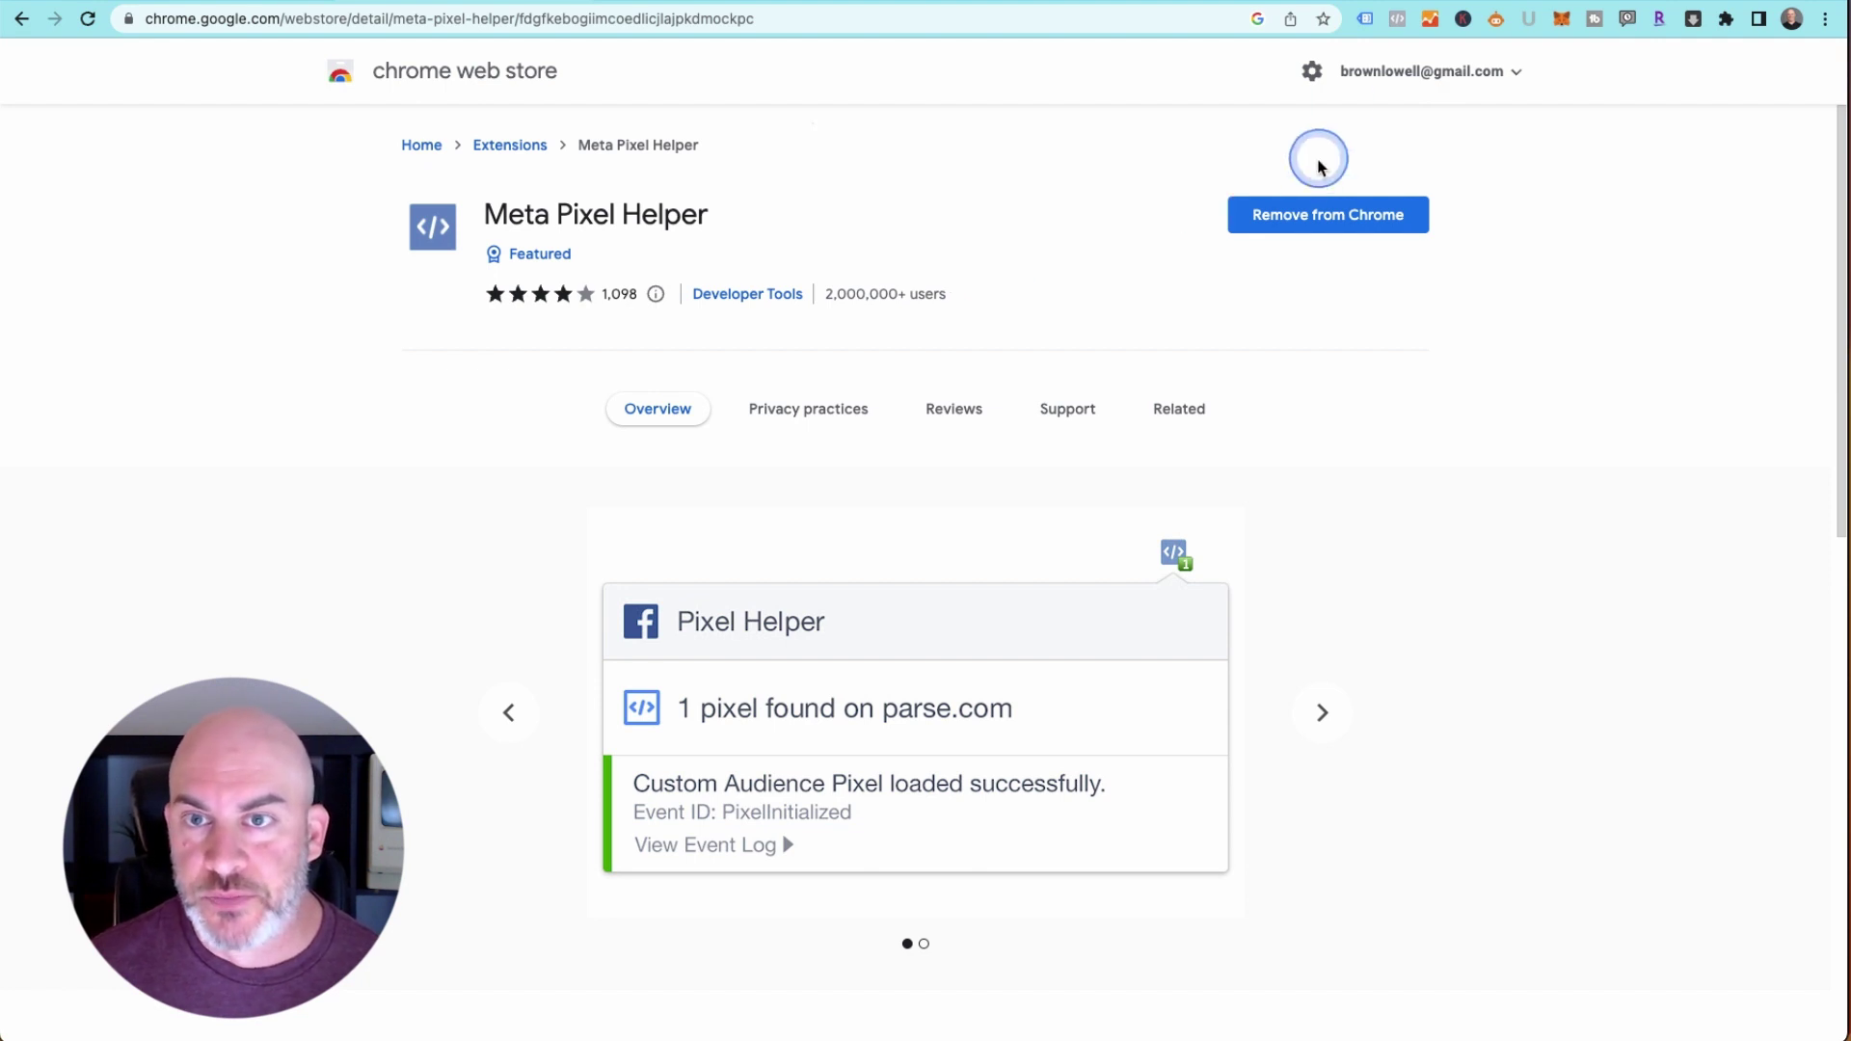
- Check the store page for pixels with Meta Pixel Helper, view the blog's home page, and return to the extension page
left_click(1397, 20)
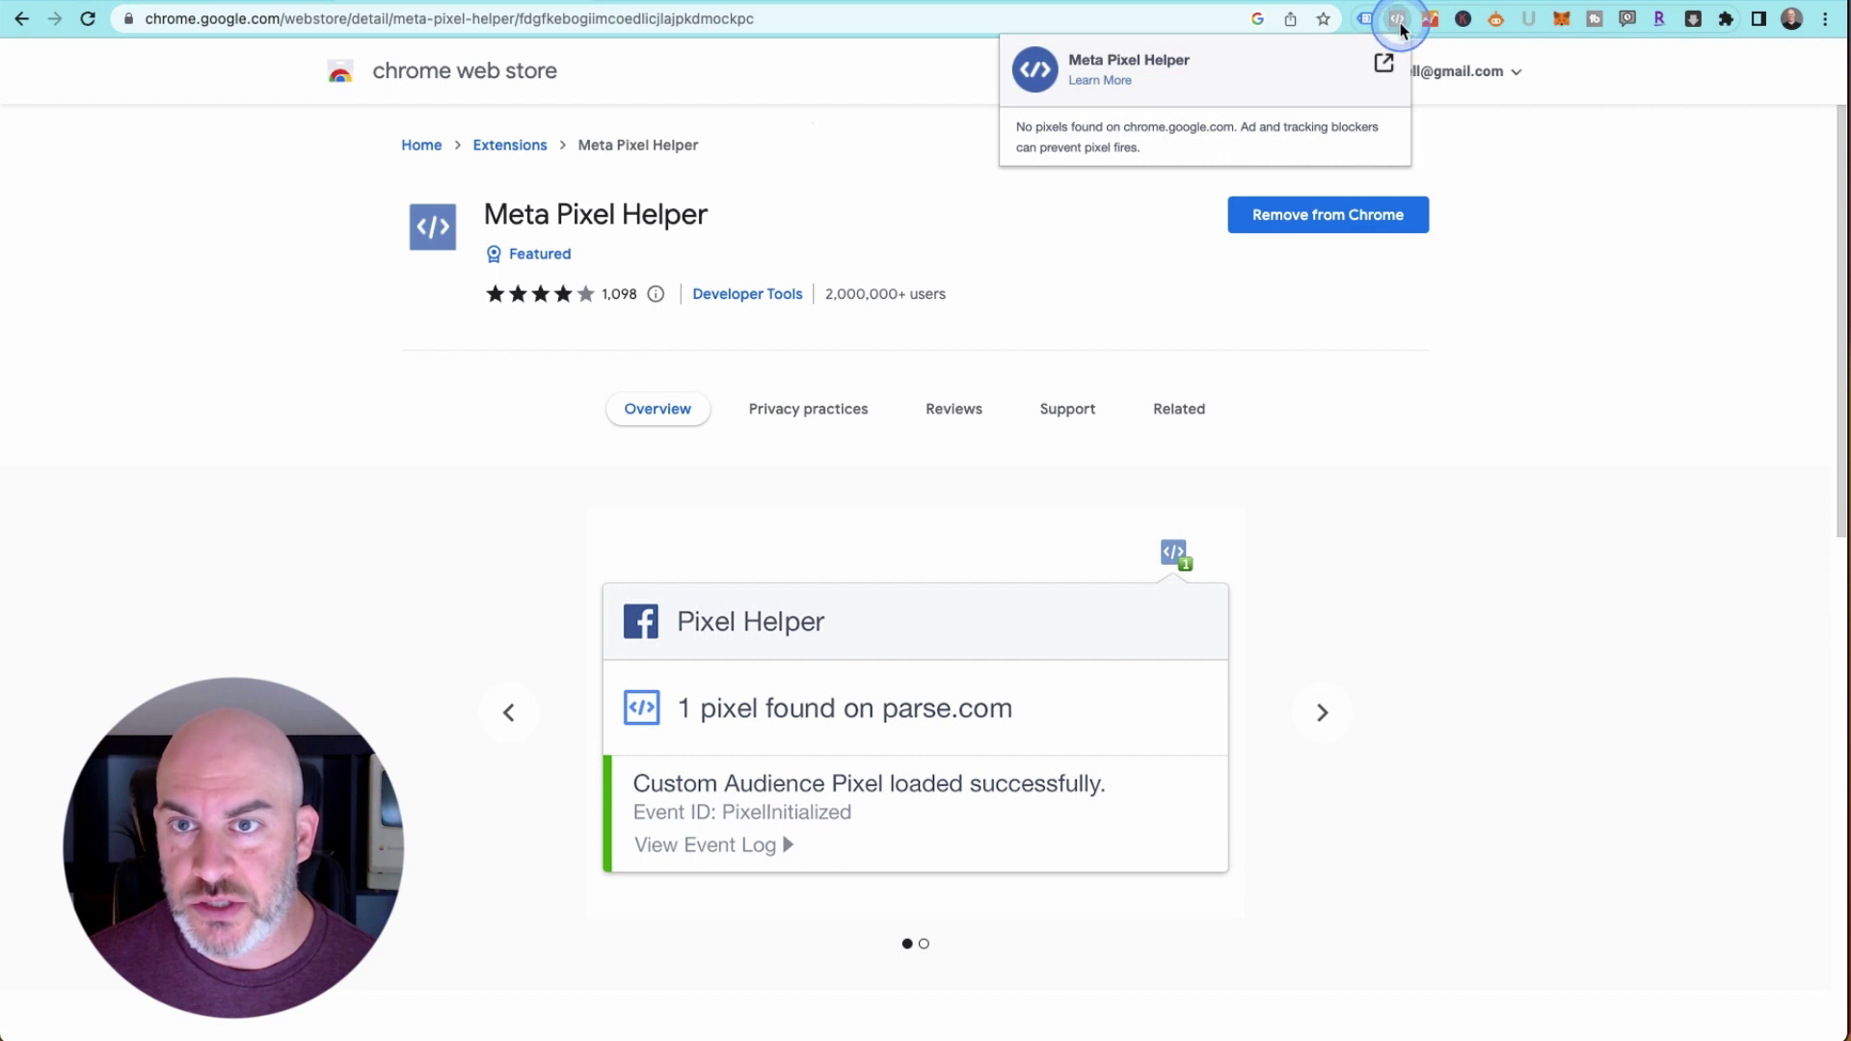
left_click(1395, 21)
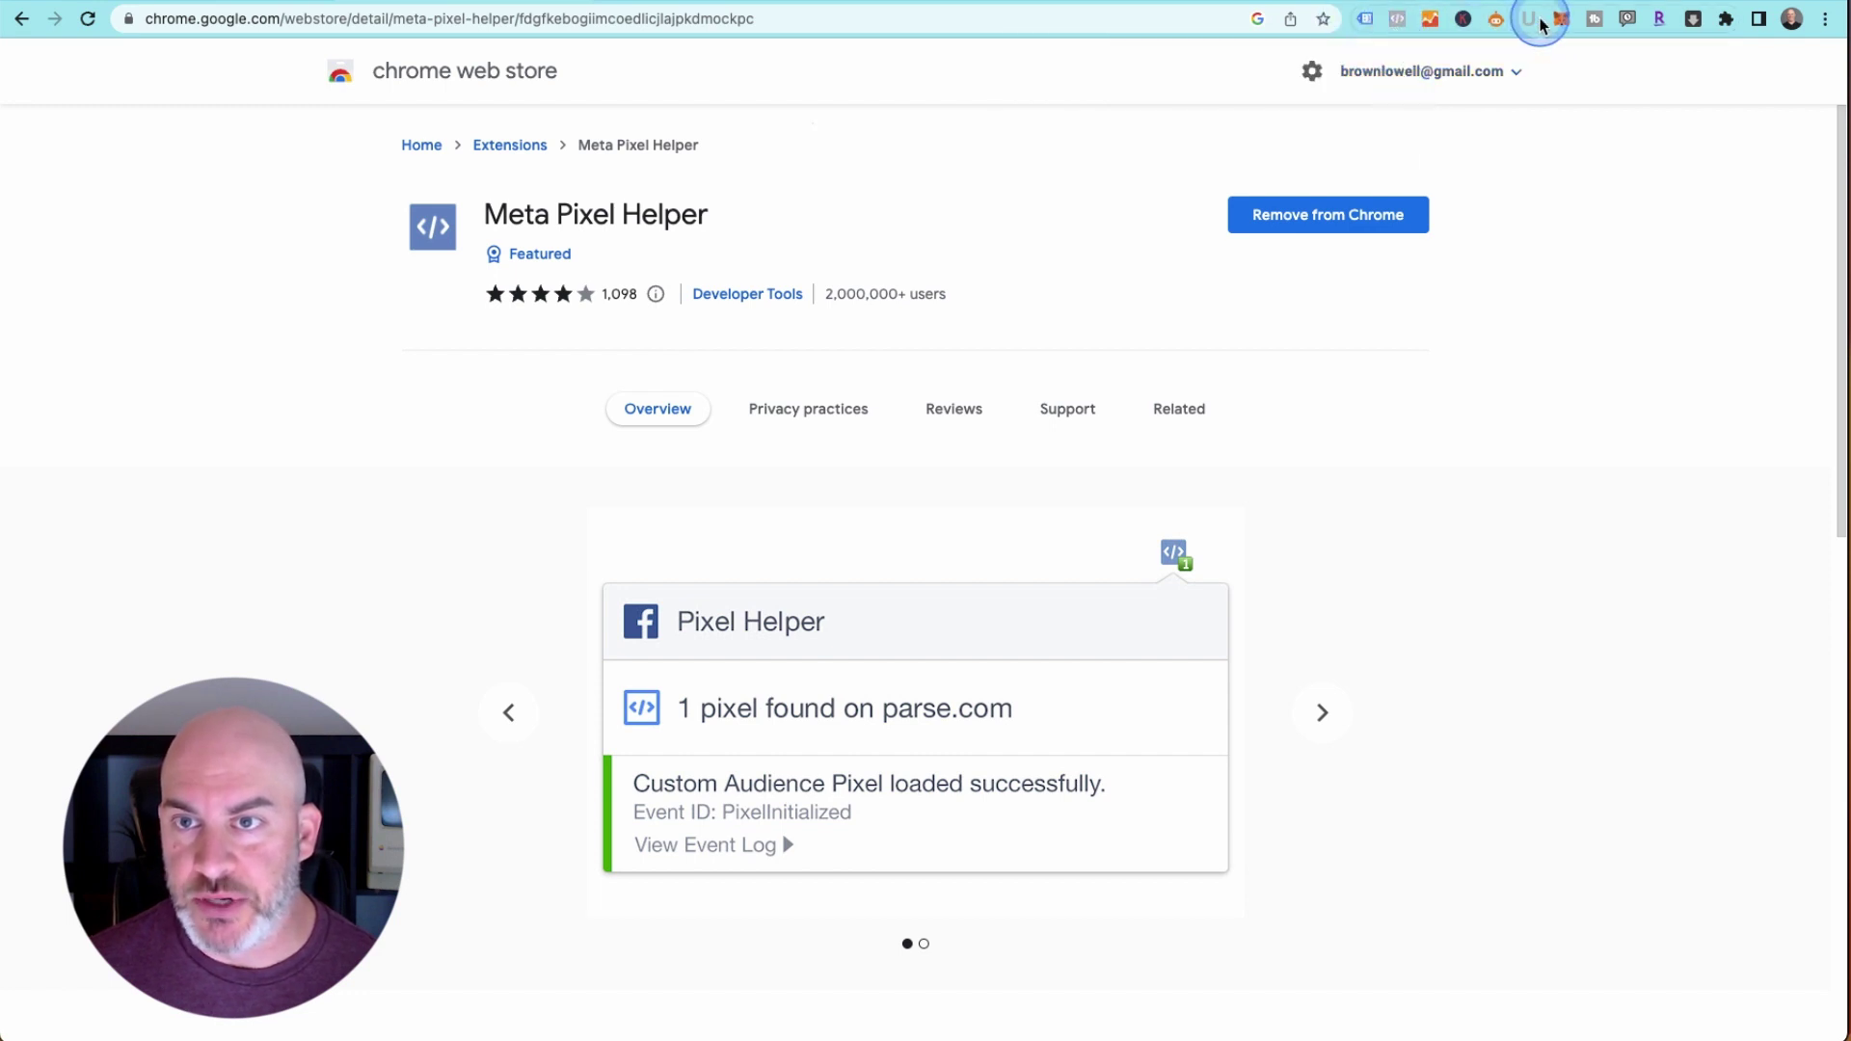
key("ctrl+Tab")
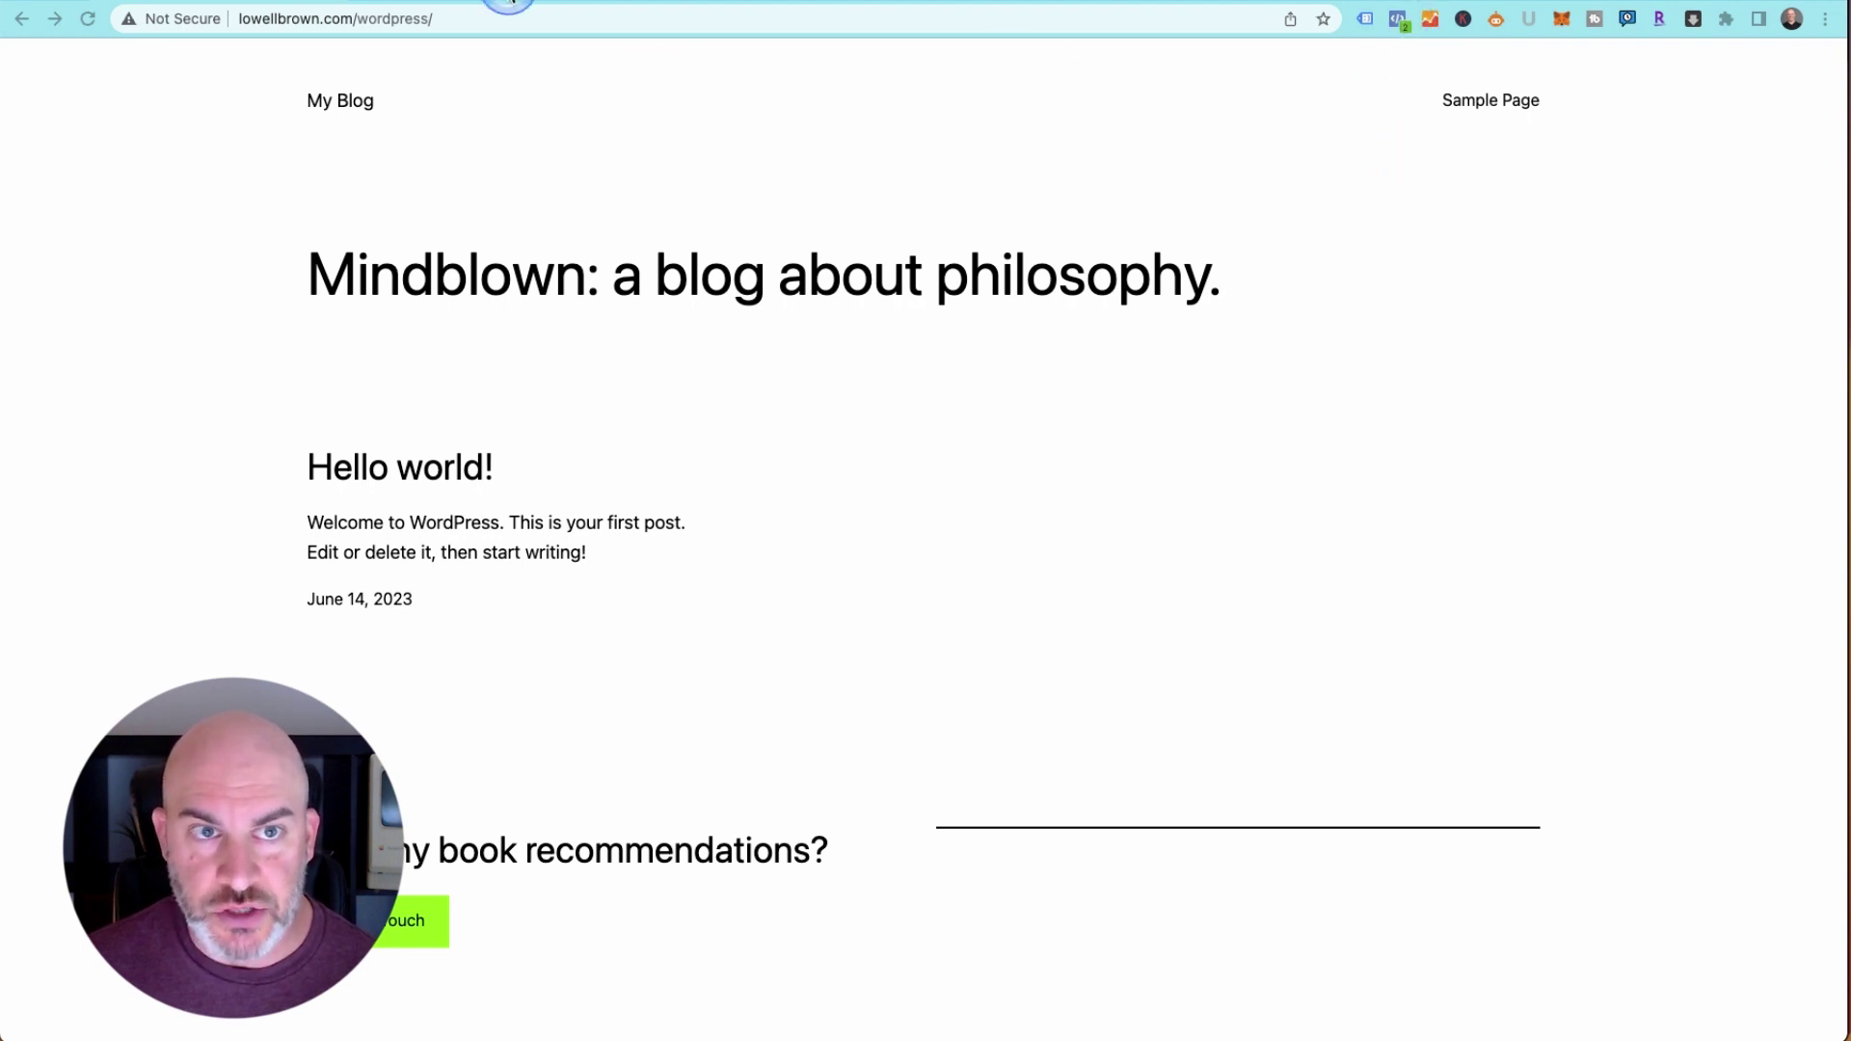
left_click(510, 1)
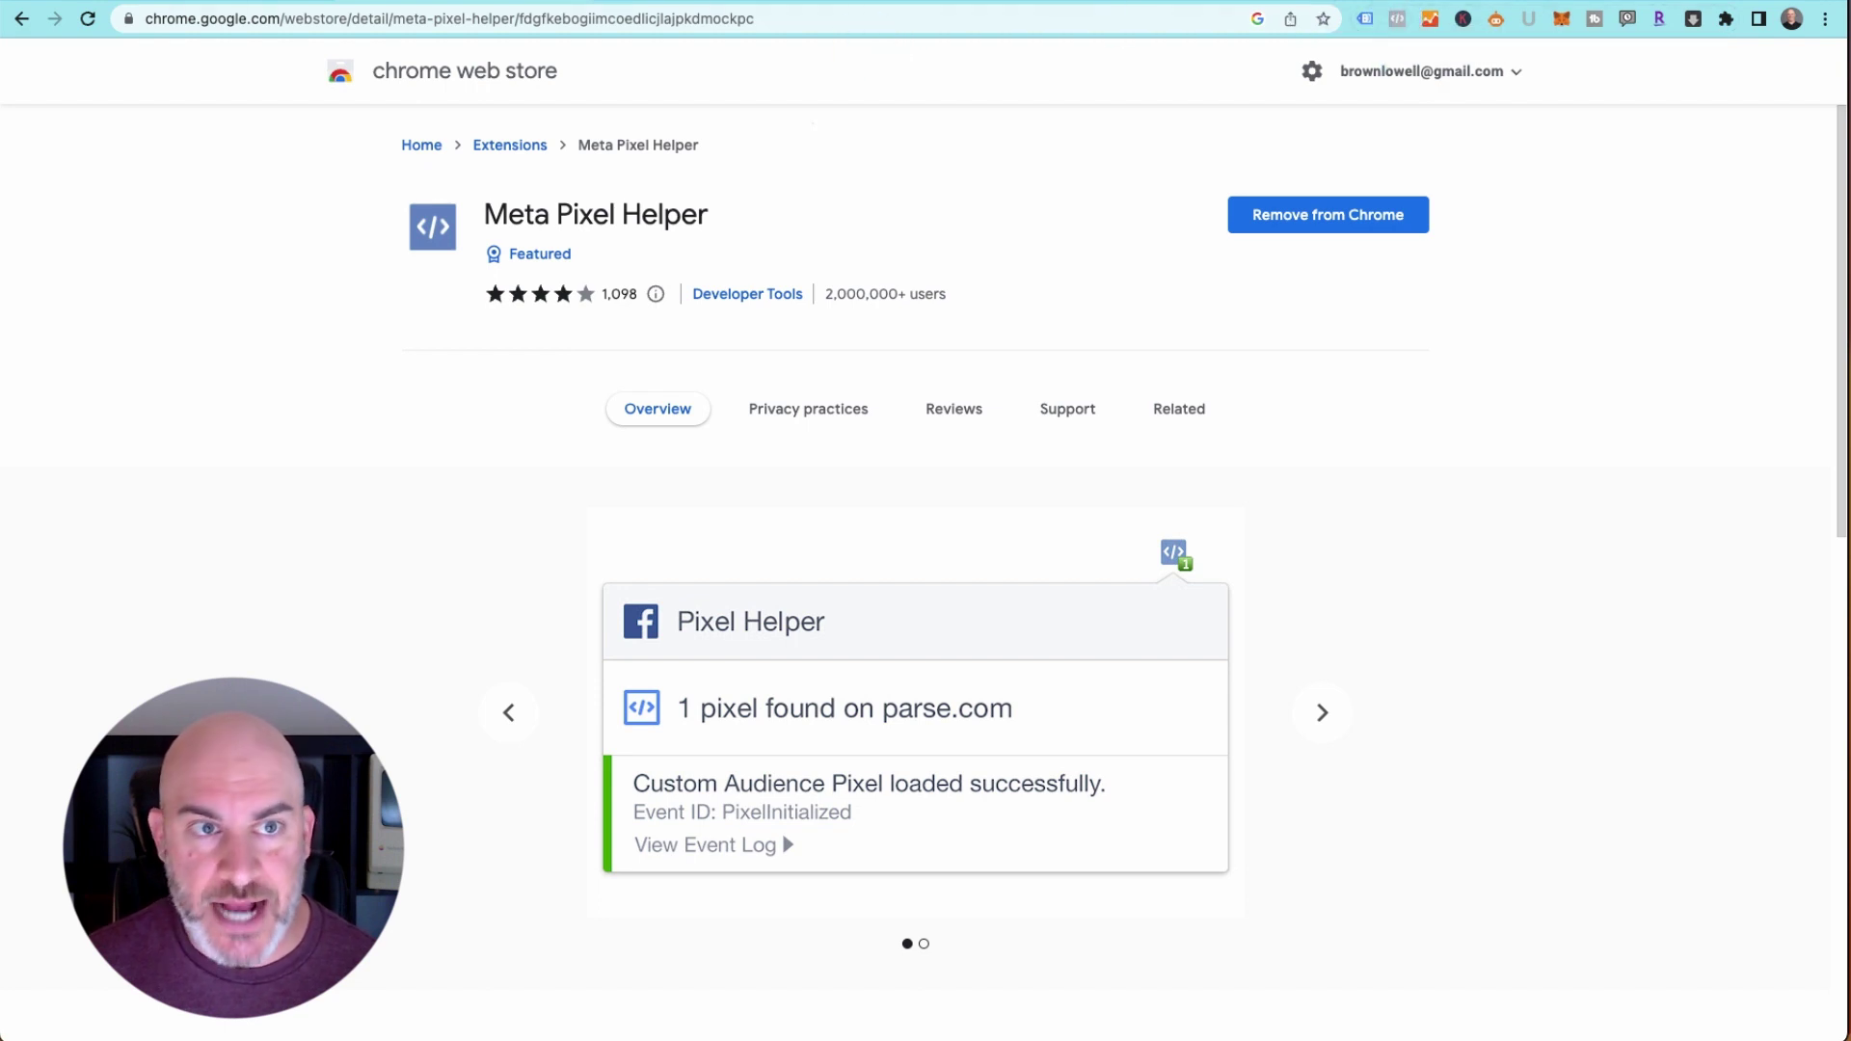
- Open Meta Pixel Helper on the blog's home page and expand the details of the PageView event
left_click(226, 2)
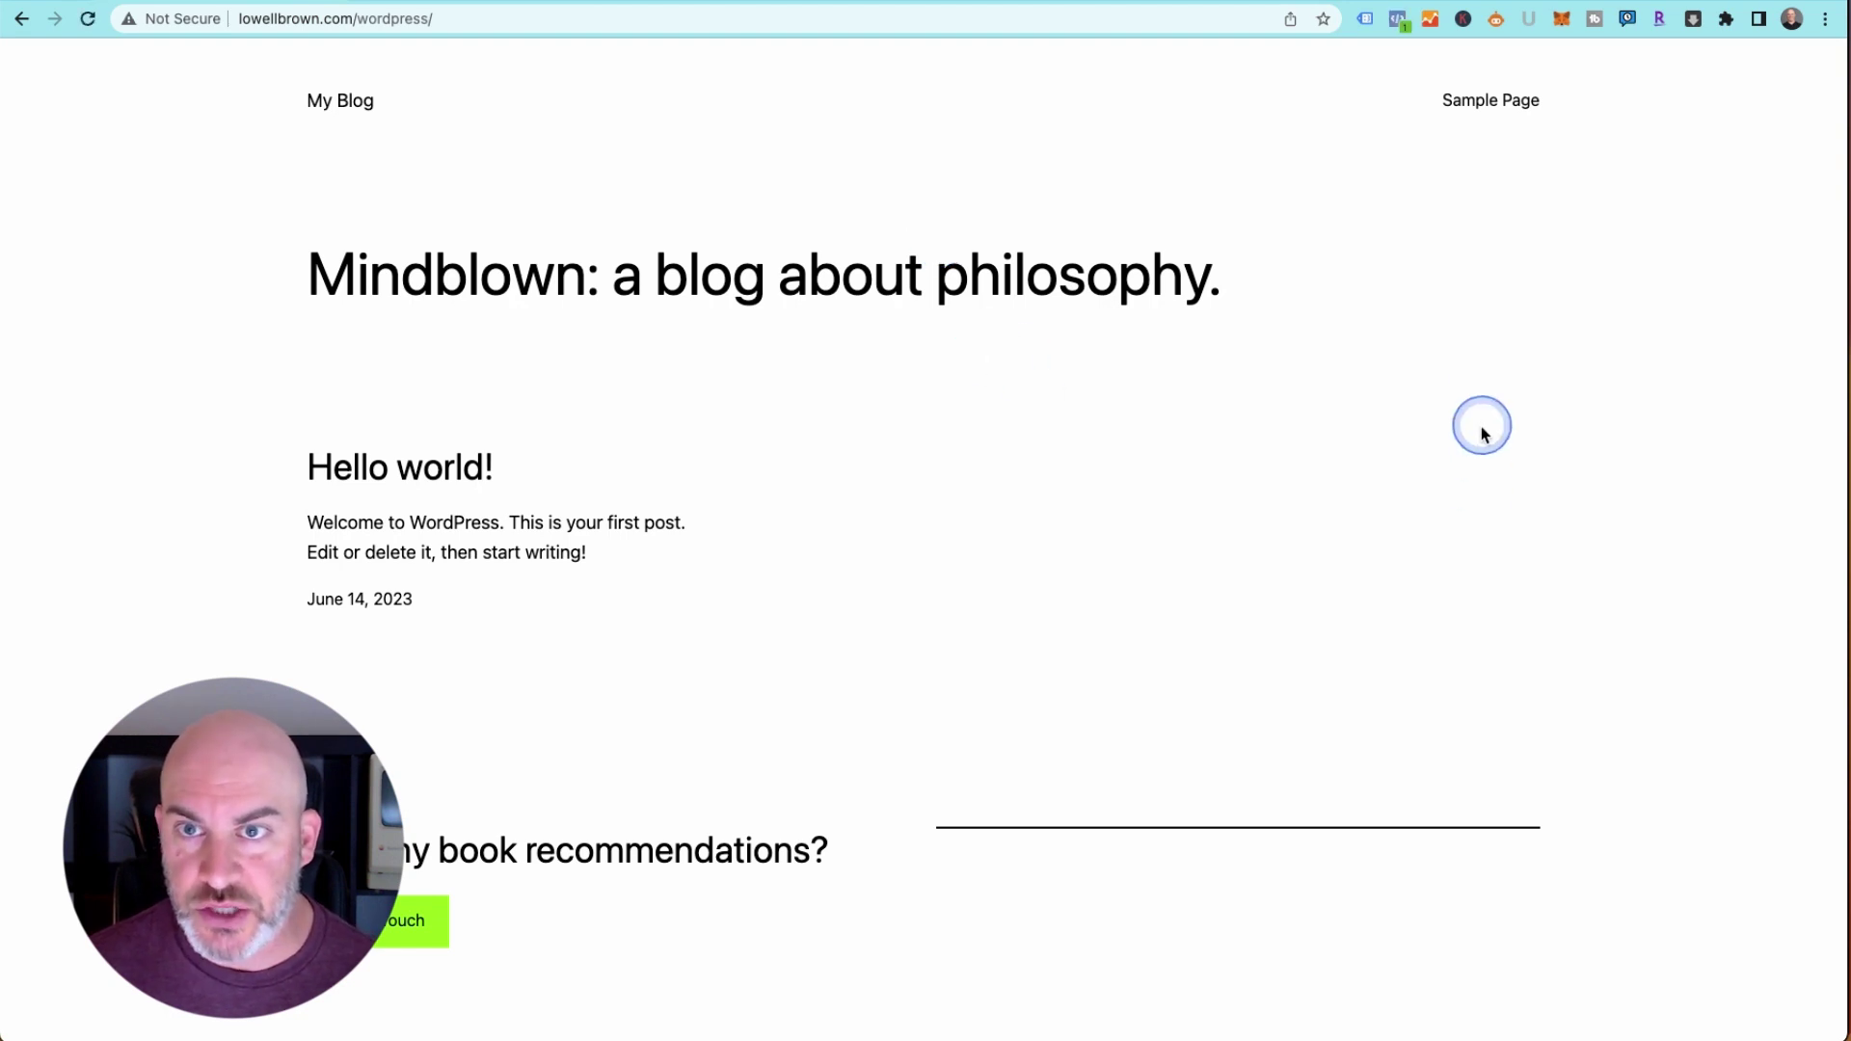
left_click(1397, 24)
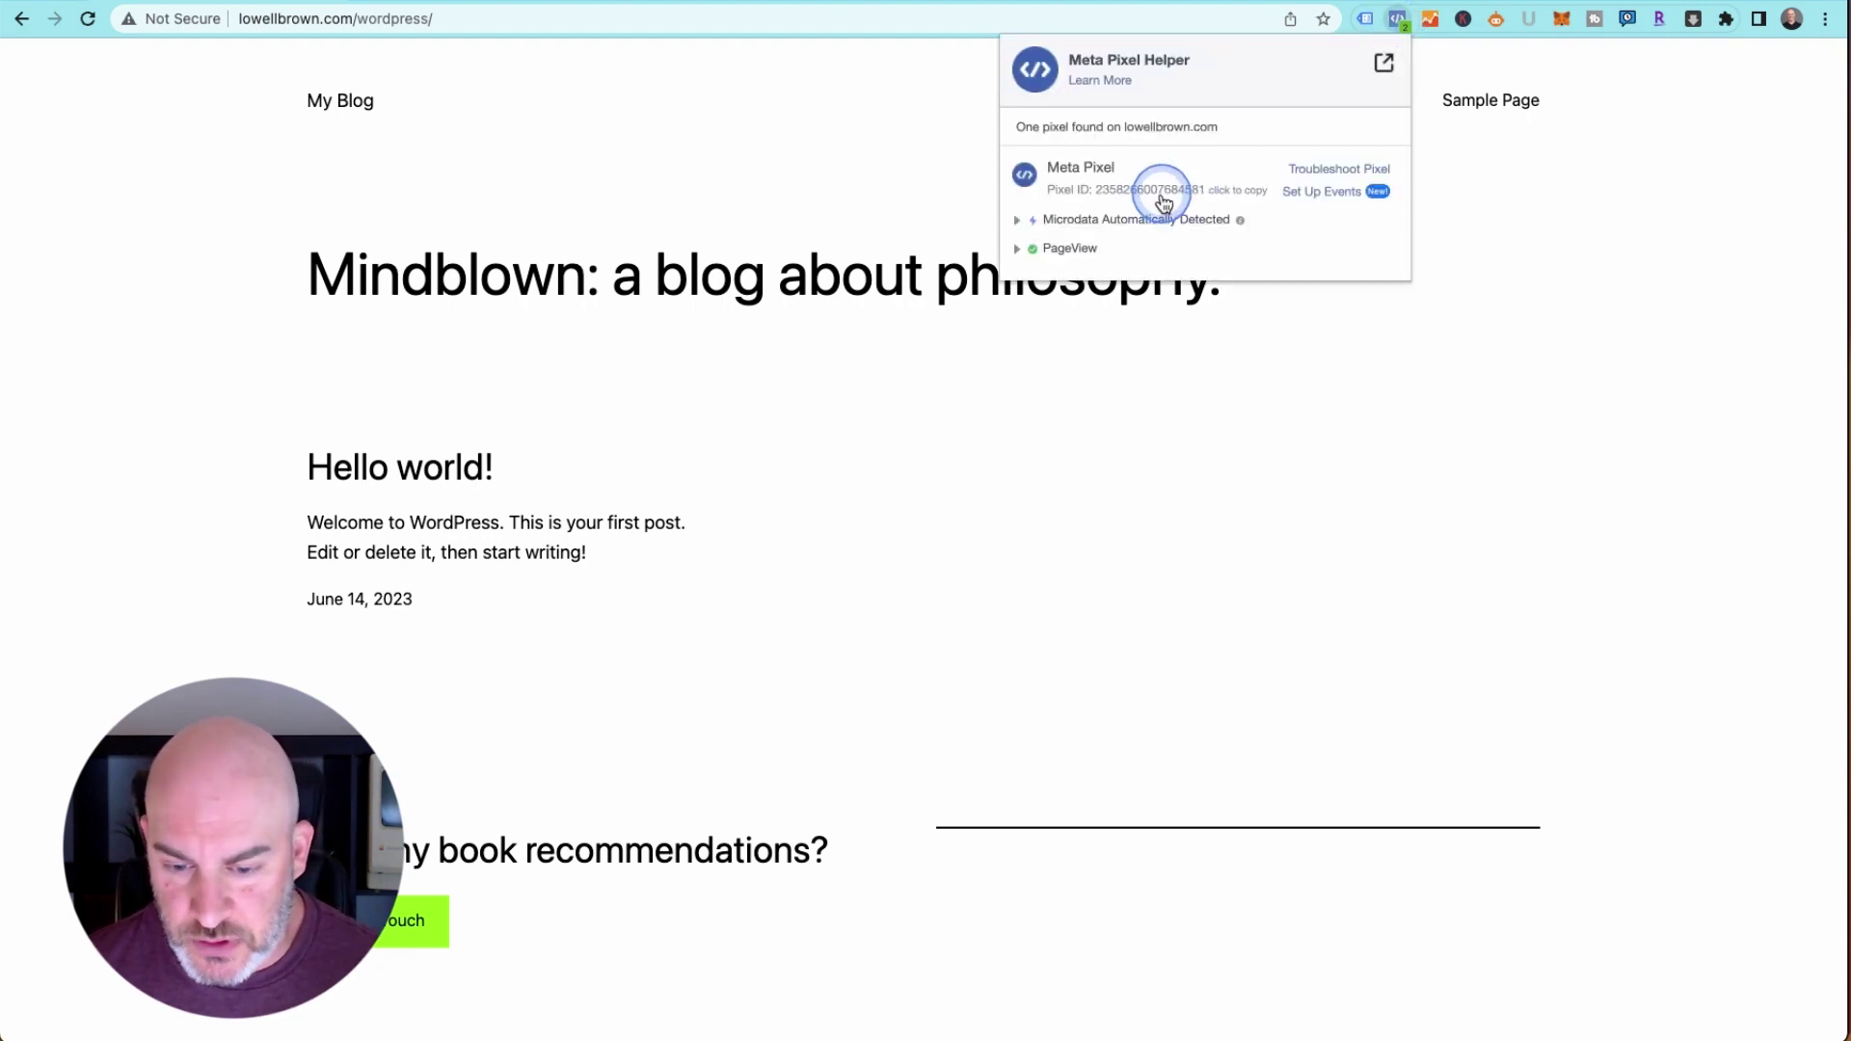
left_click_drag(1139, 266, 1188, 247)
left_click(1186, 248)
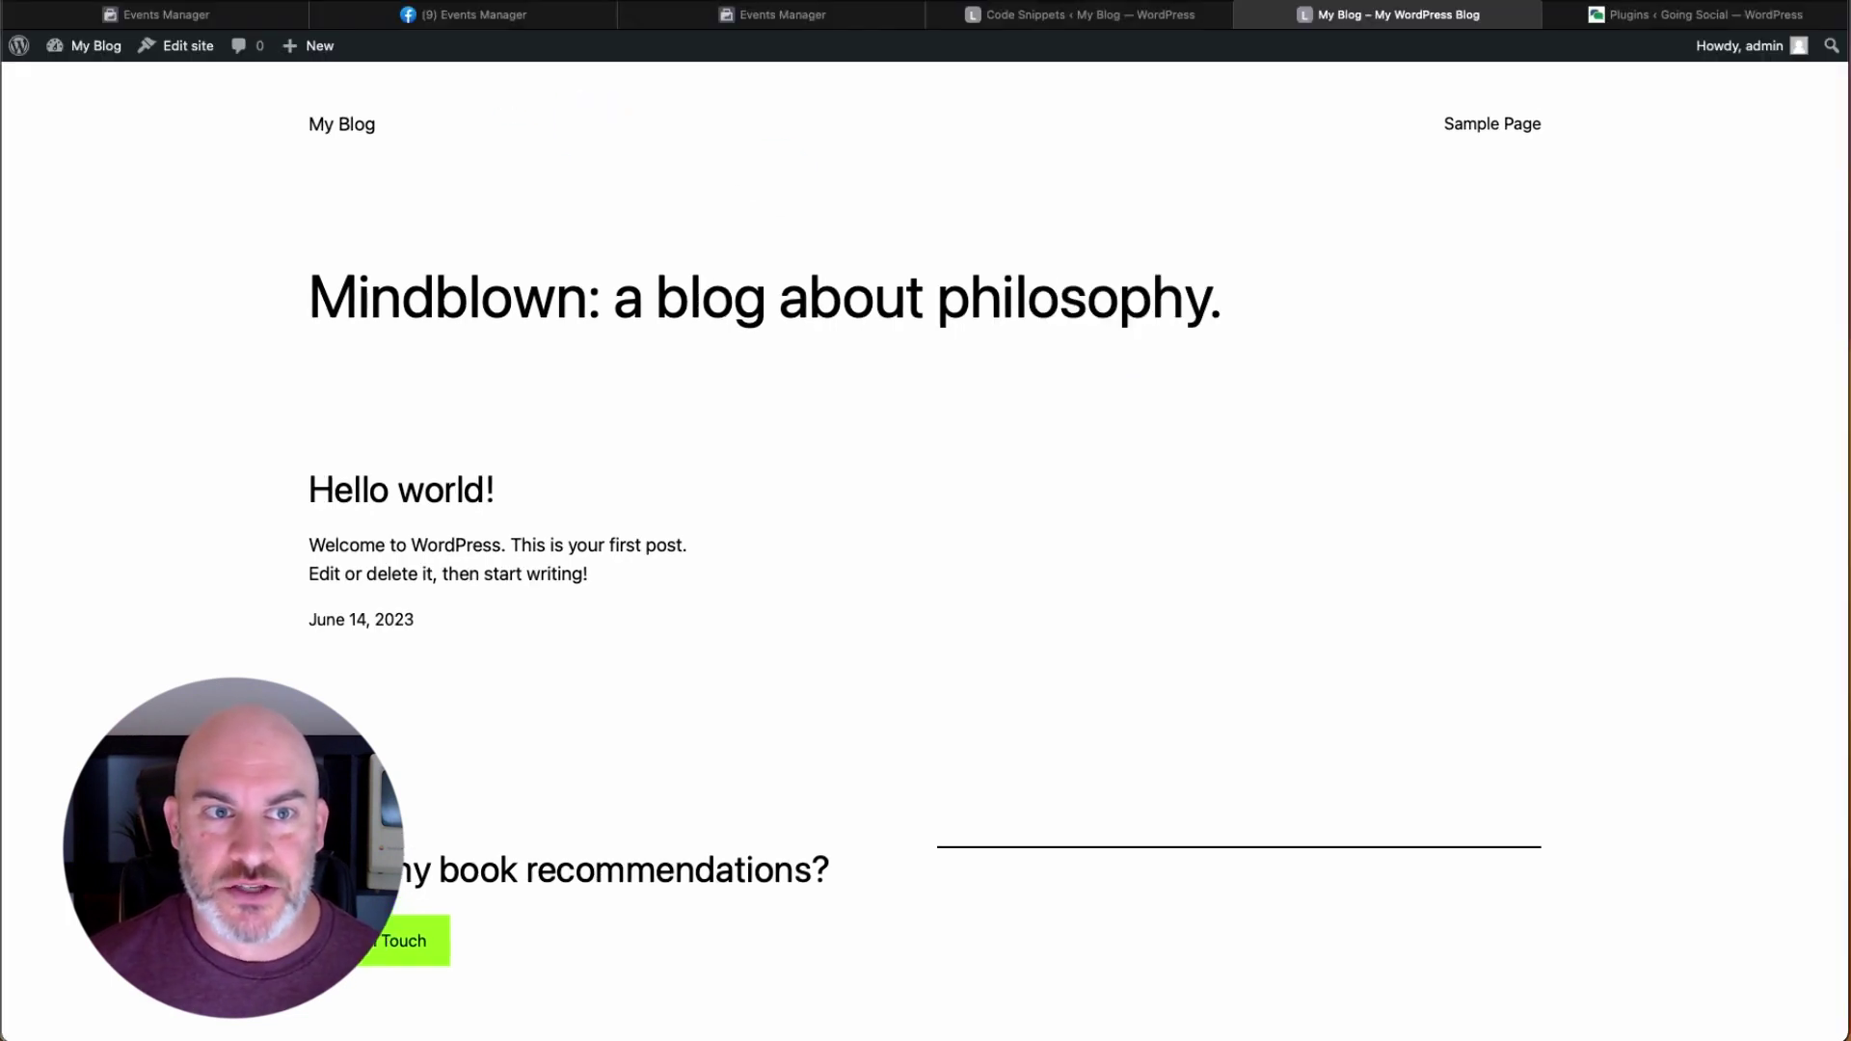
- Return to Events Manager and leave the pixel creation workflow, confirming the exit
left_click(846, 29)
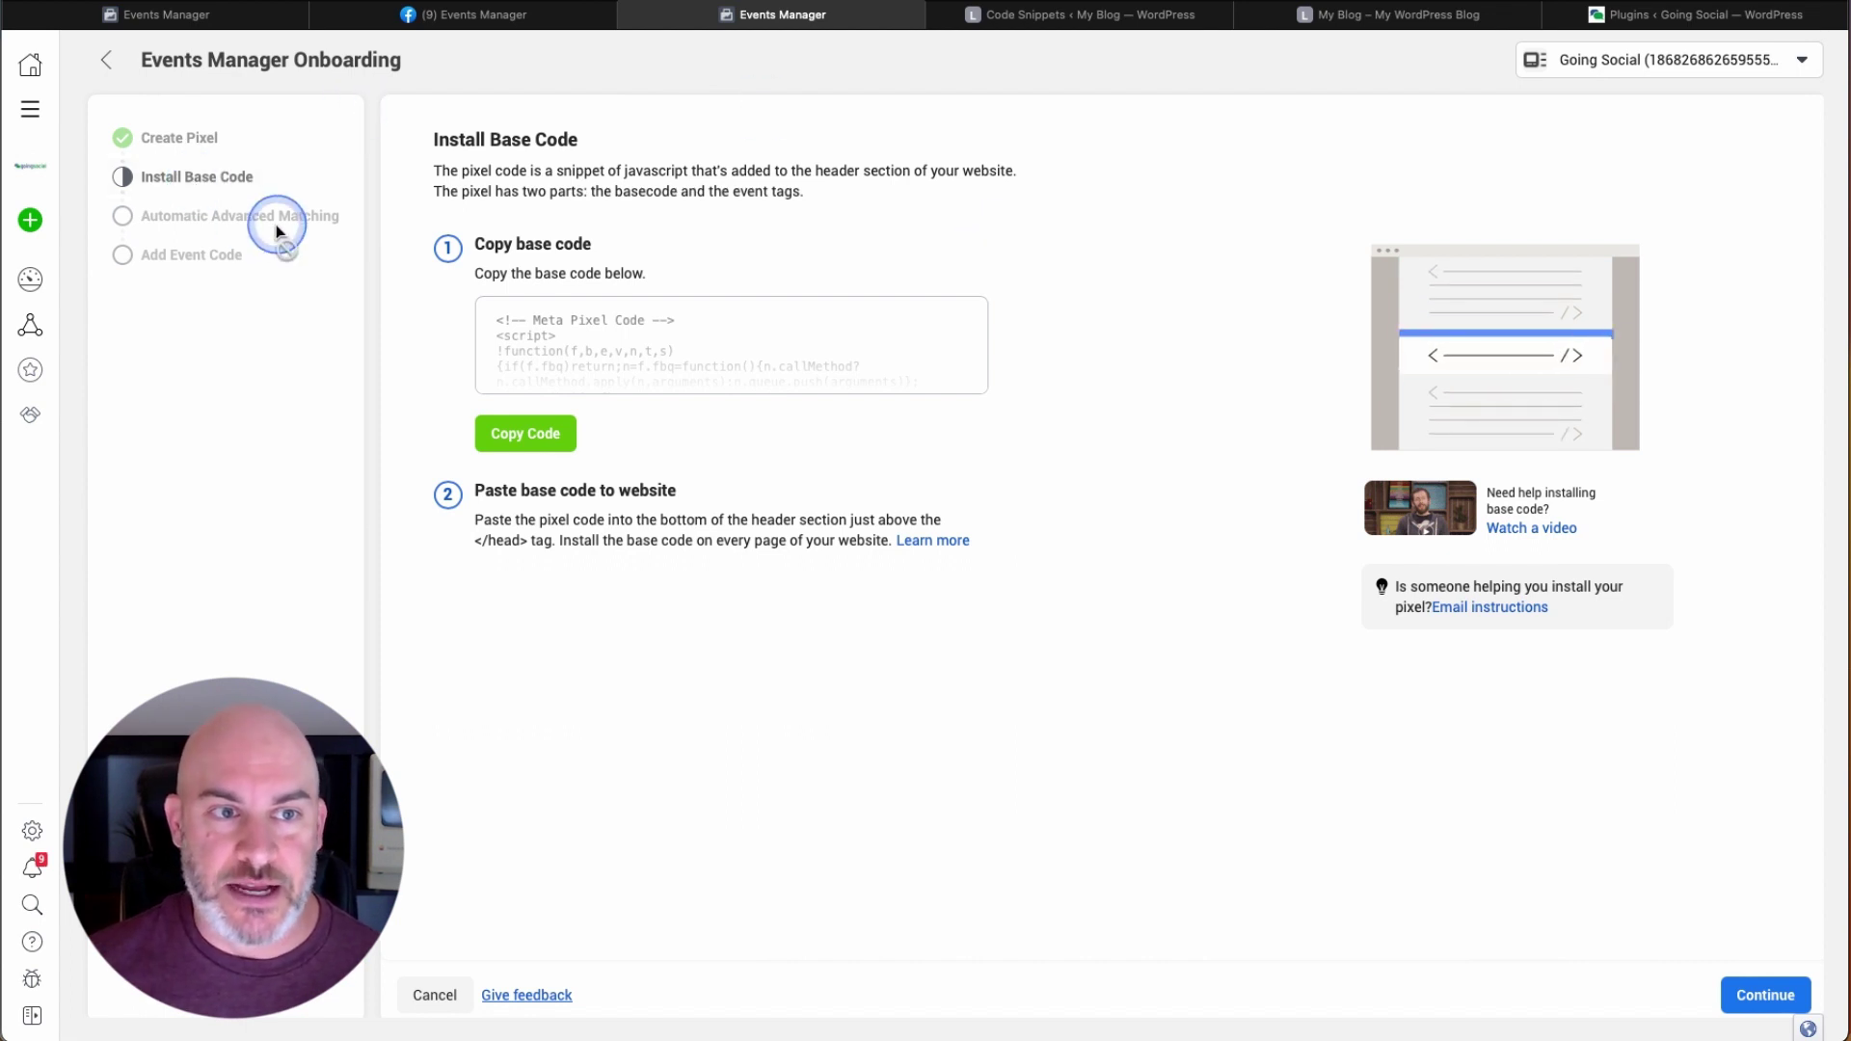
left_click(425, 1002)
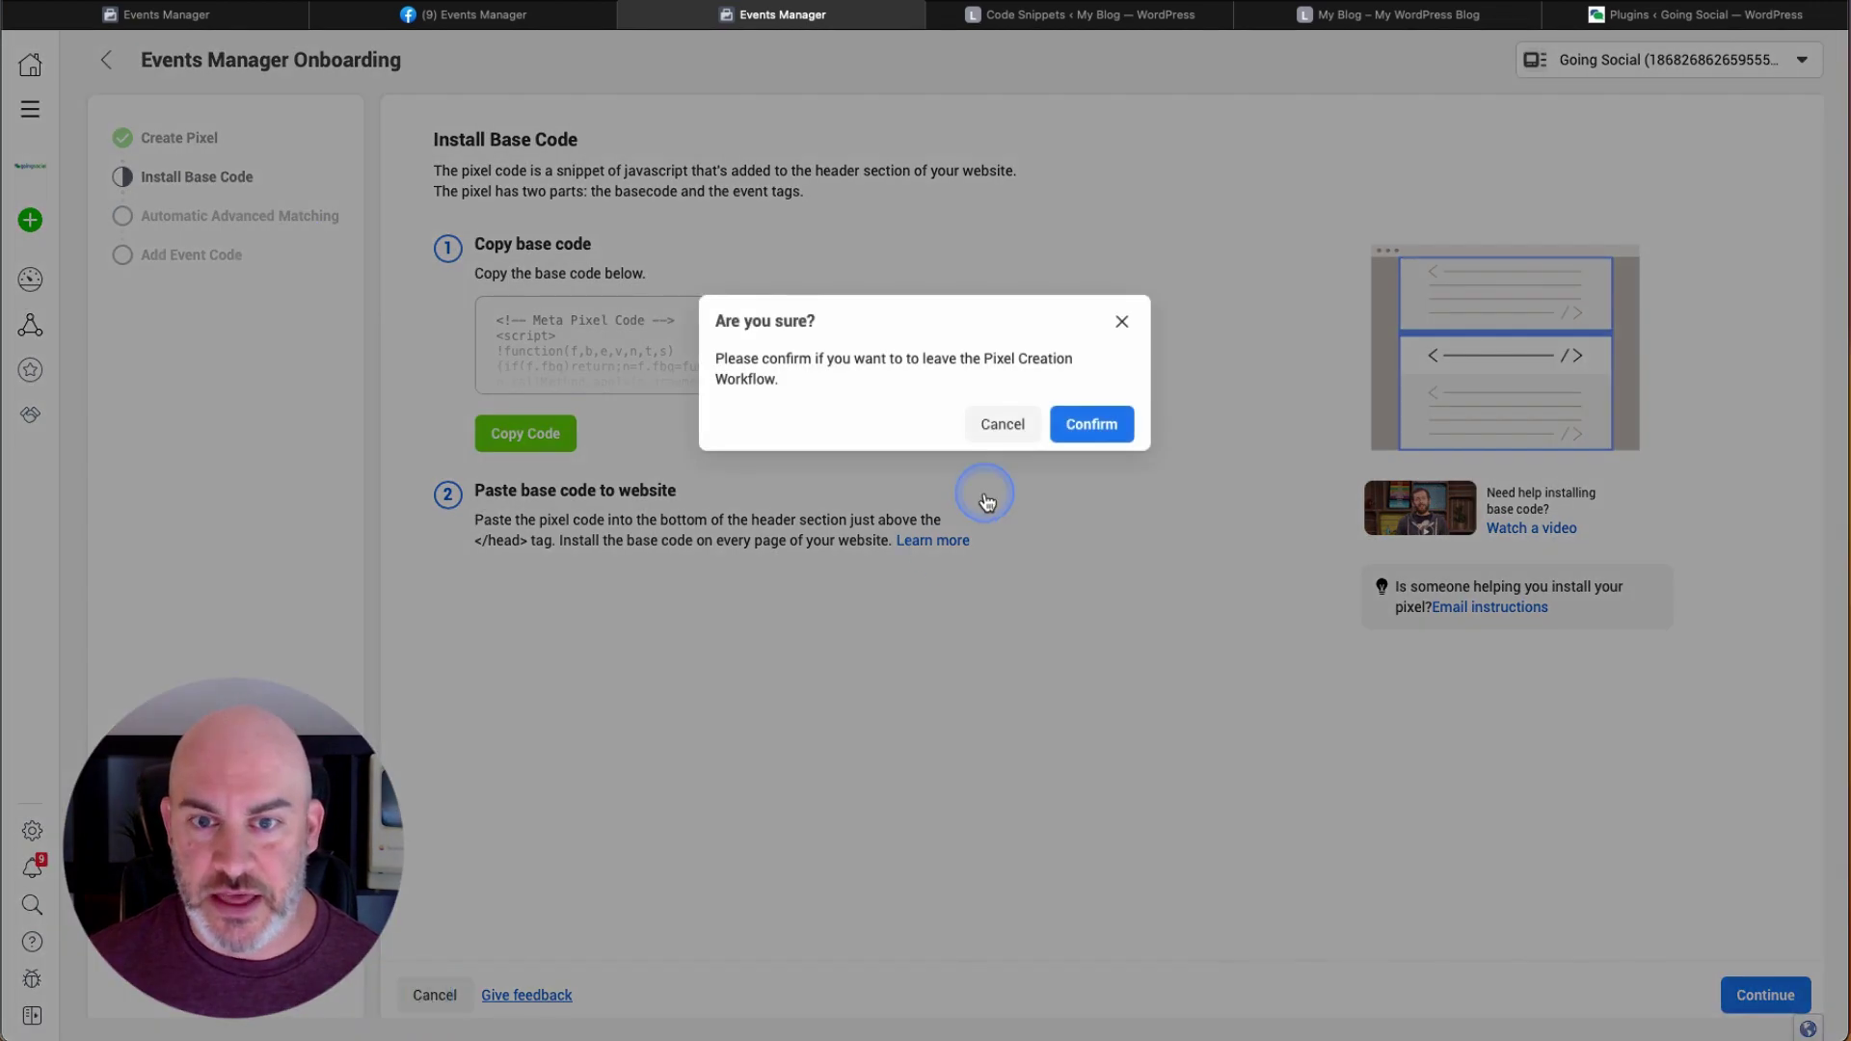
left_click(1003, 426)
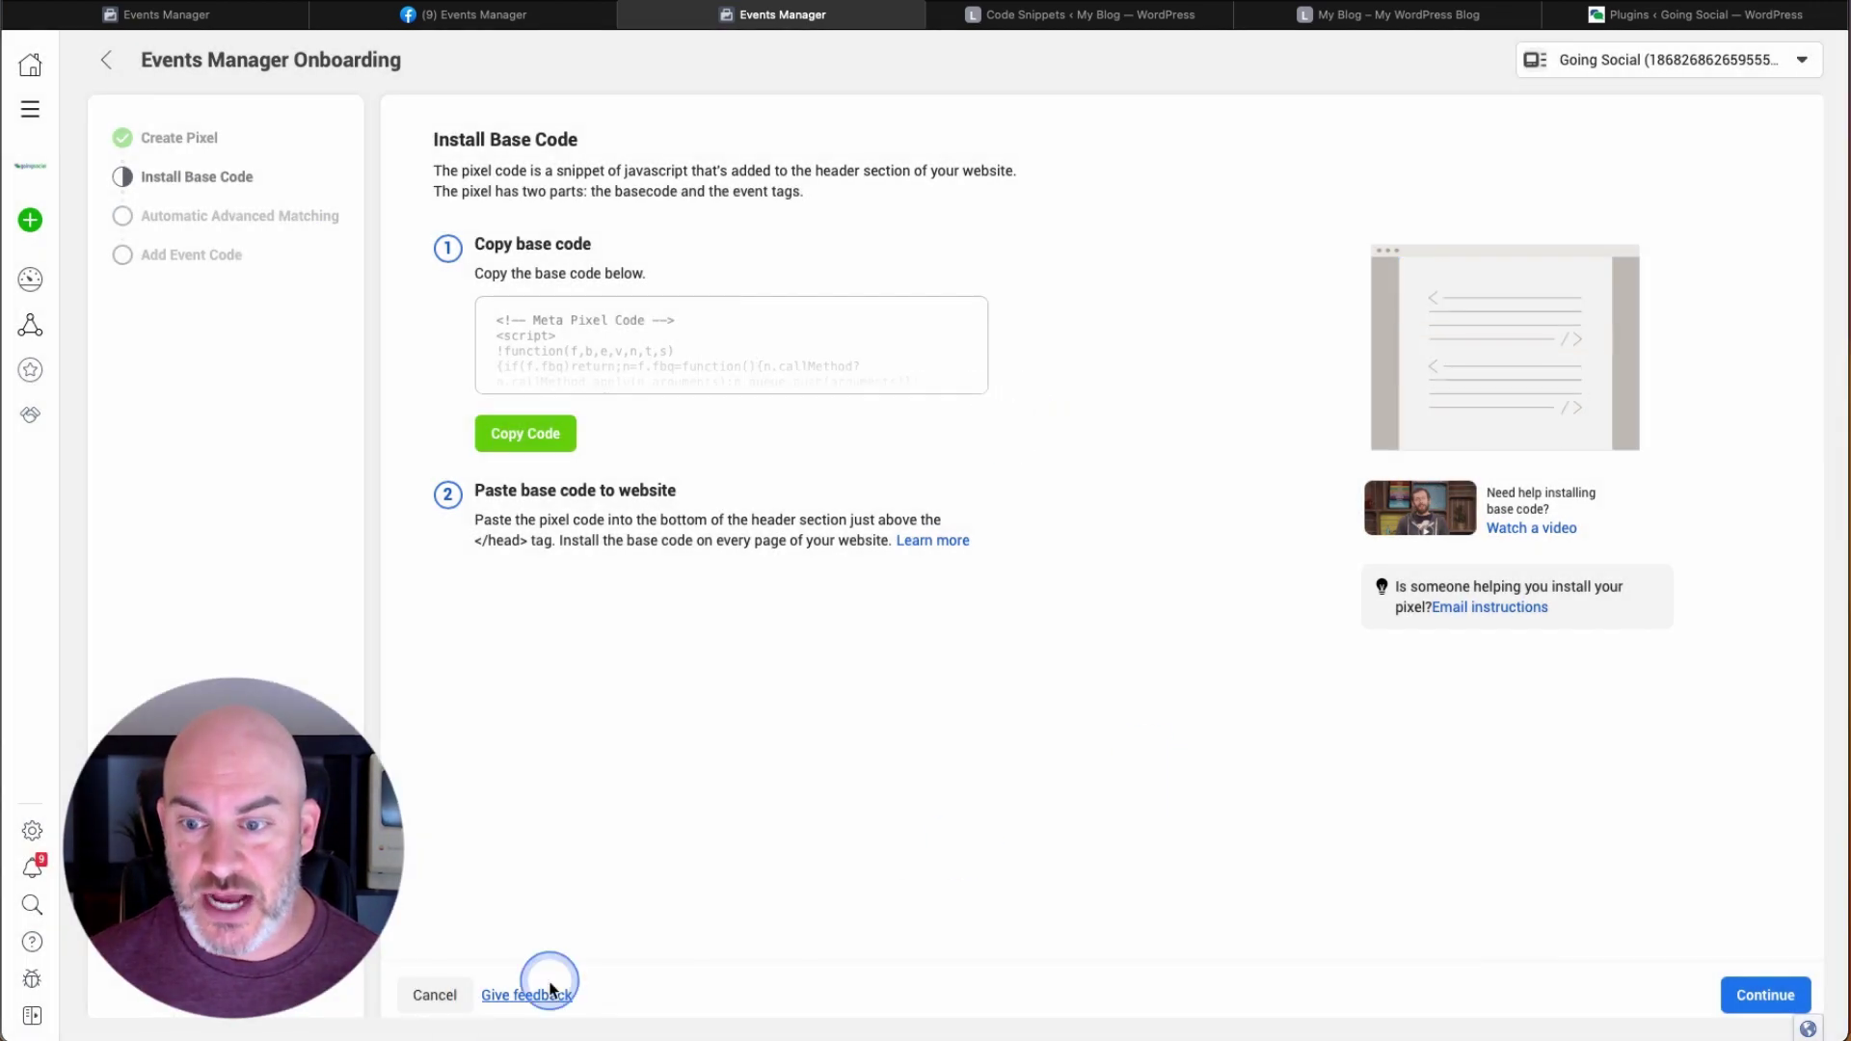
left_click(434, 1007)
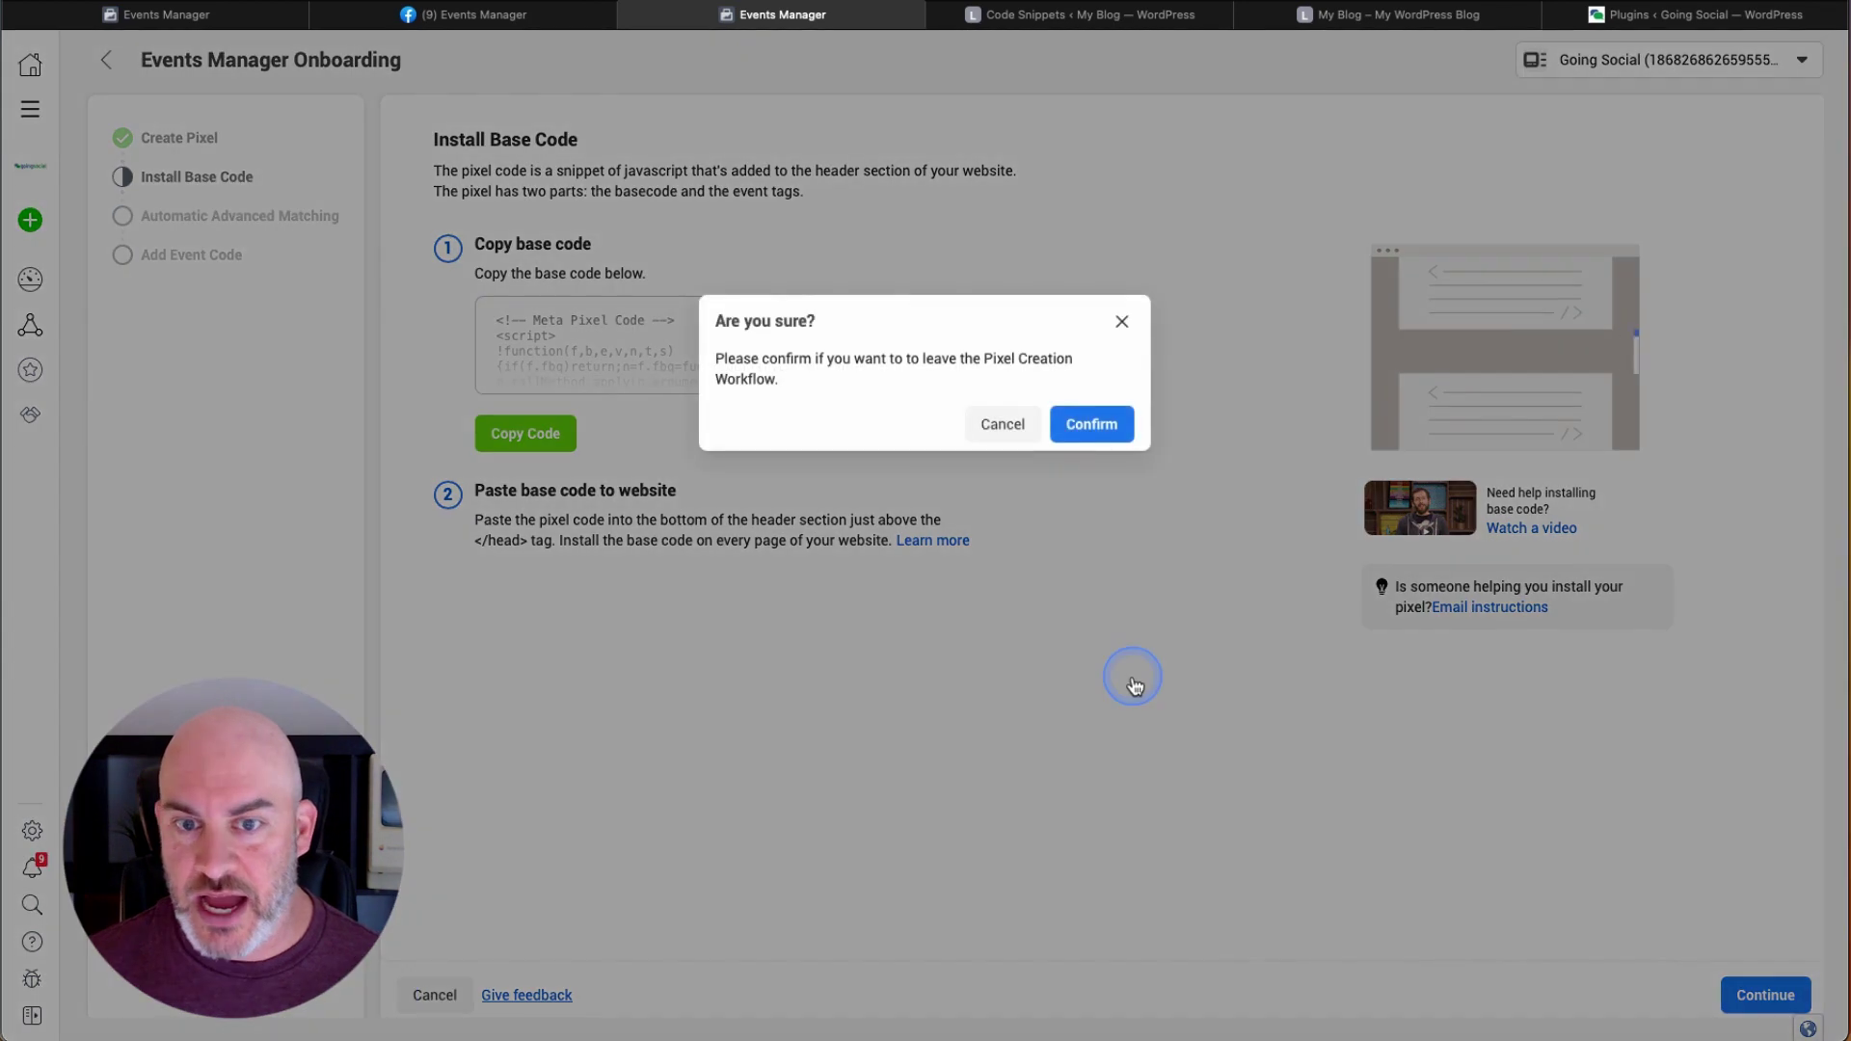
left_click(1105, 434)
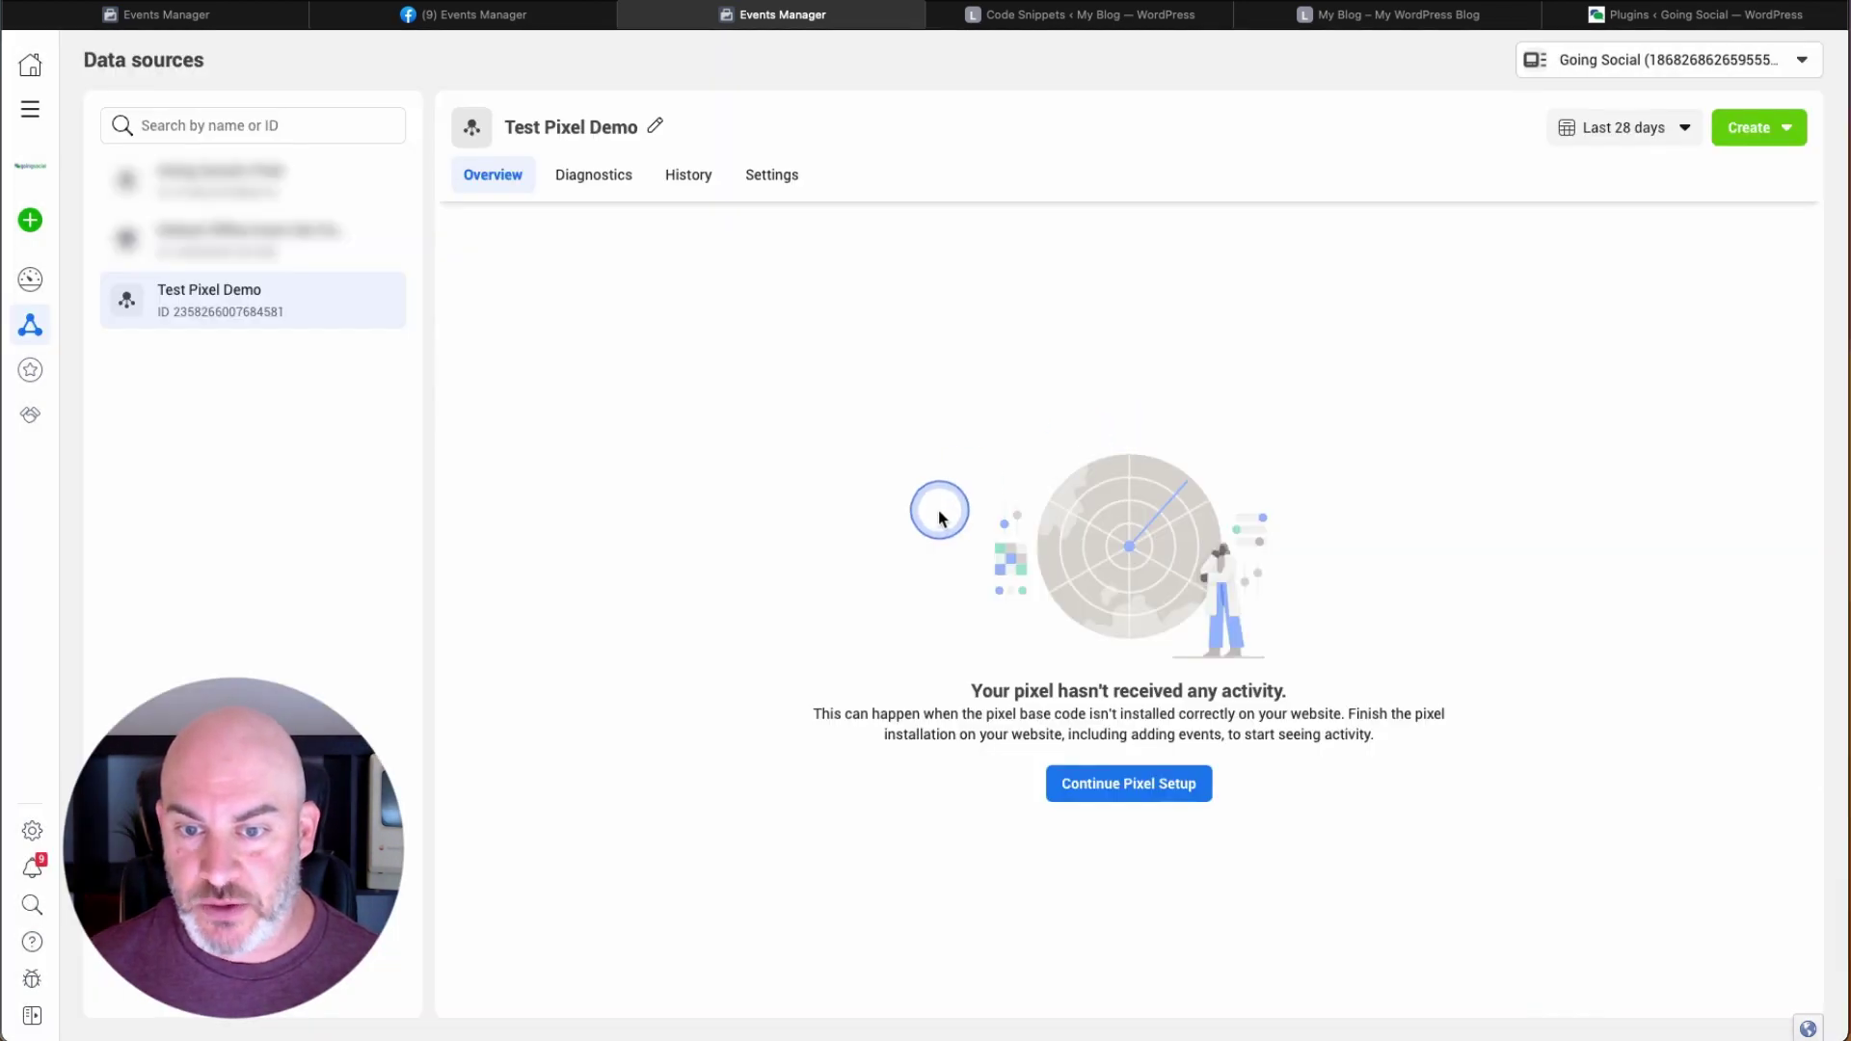
- Compare the dataset ID in Test Pixel Demo's settings with the pixel ID that Meta Pixel Helper reports on the blog
left_click(773, 173)
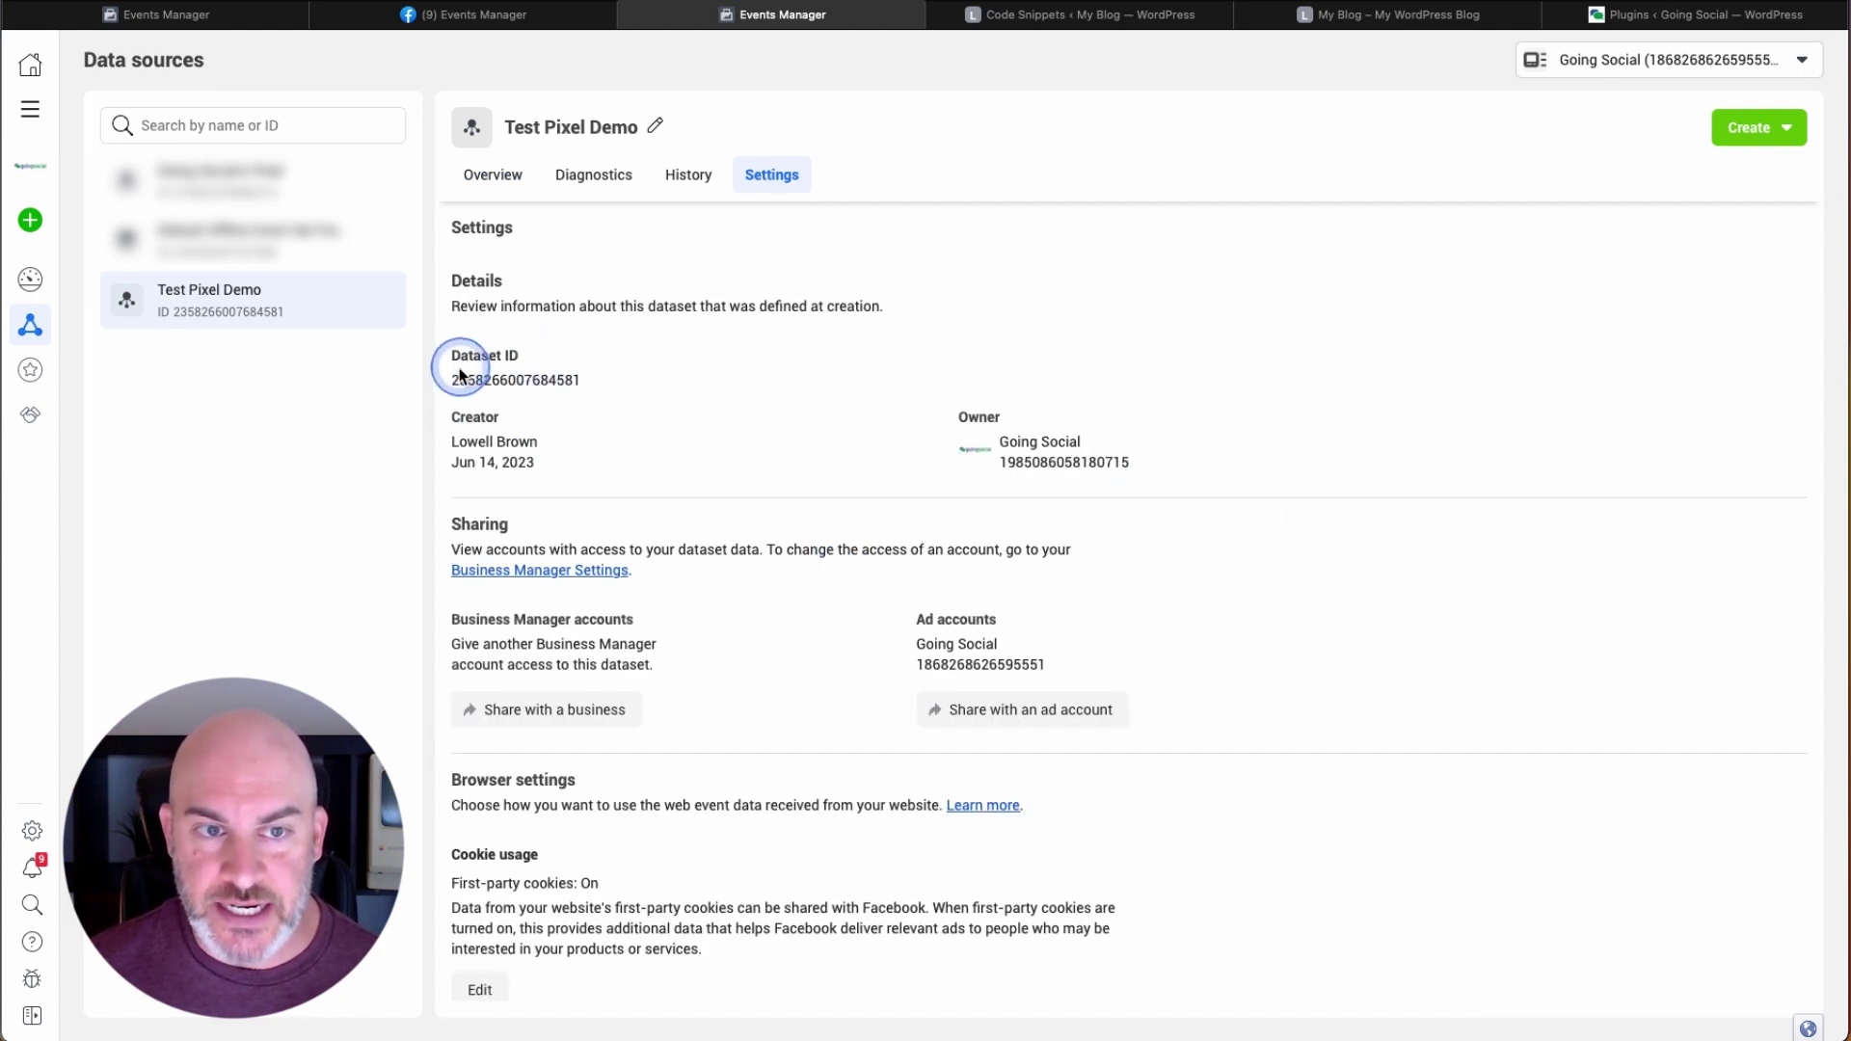
scroll(616, 461, "down", 1)
scroll(614, 451, "up", 1)
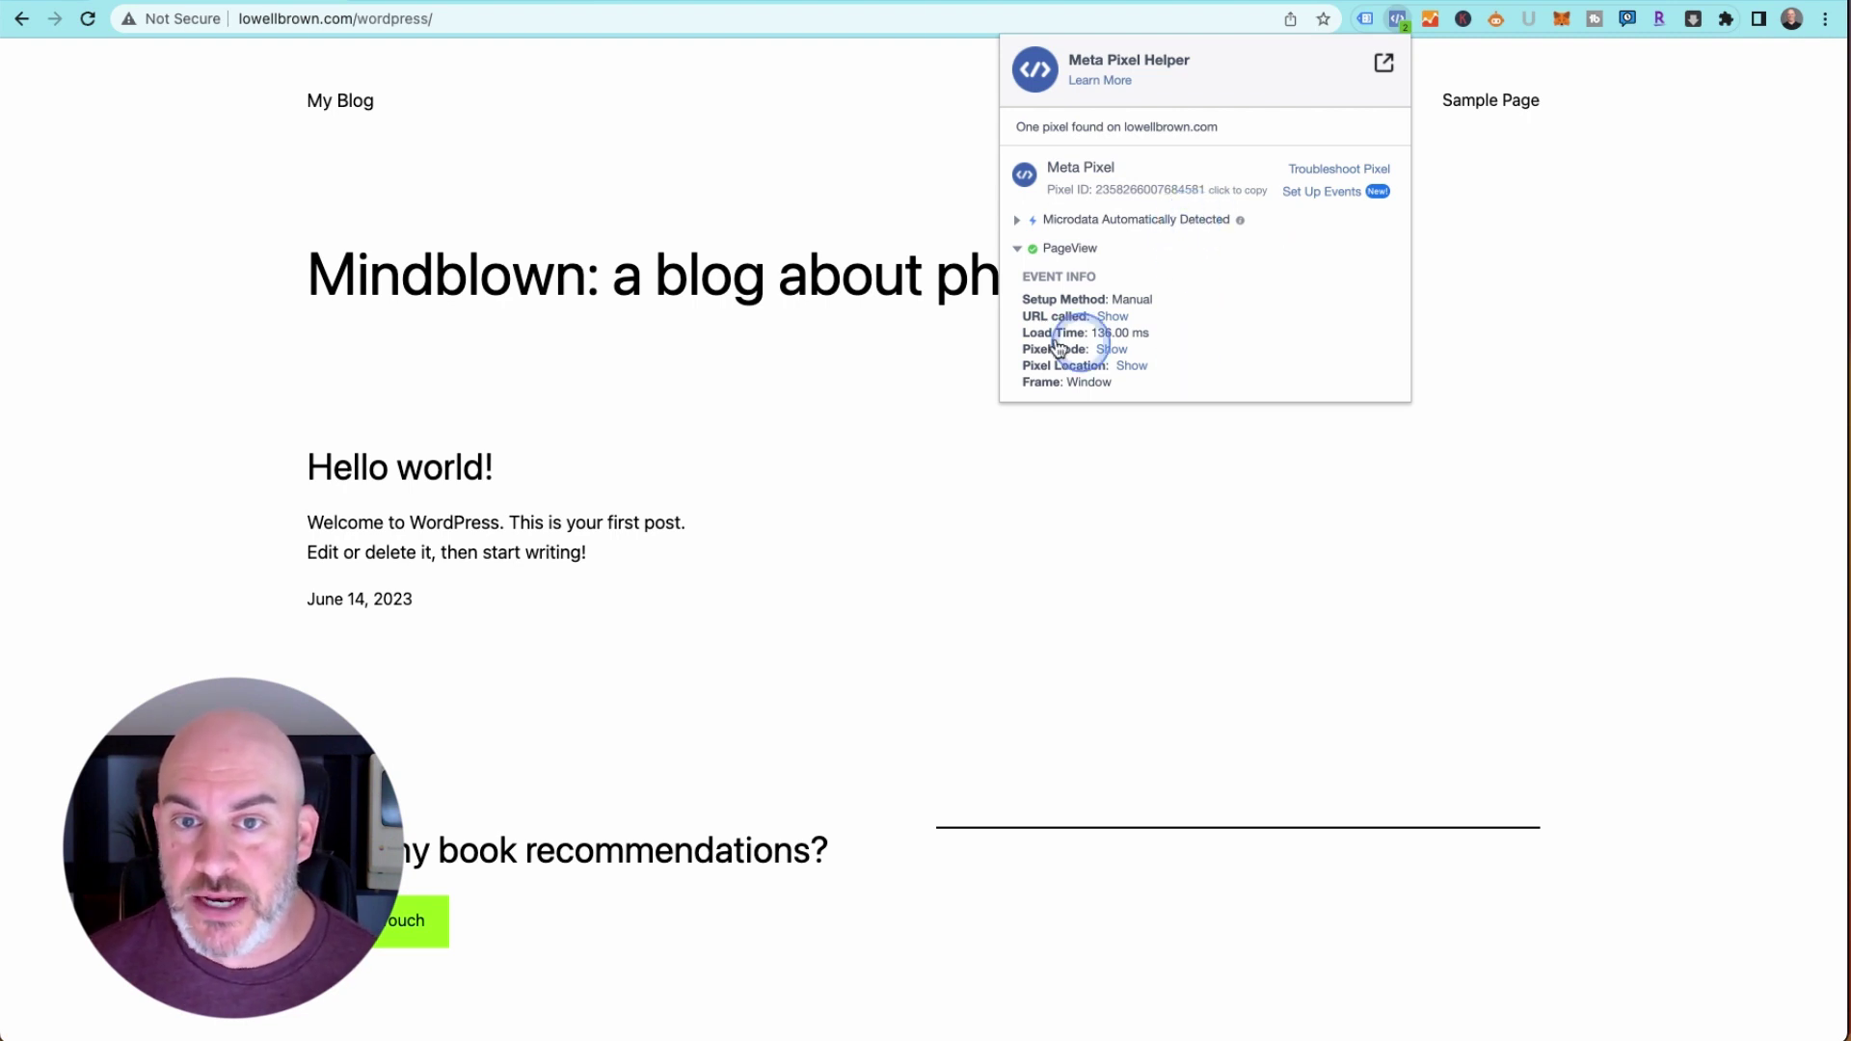
left_click(1019, 252)
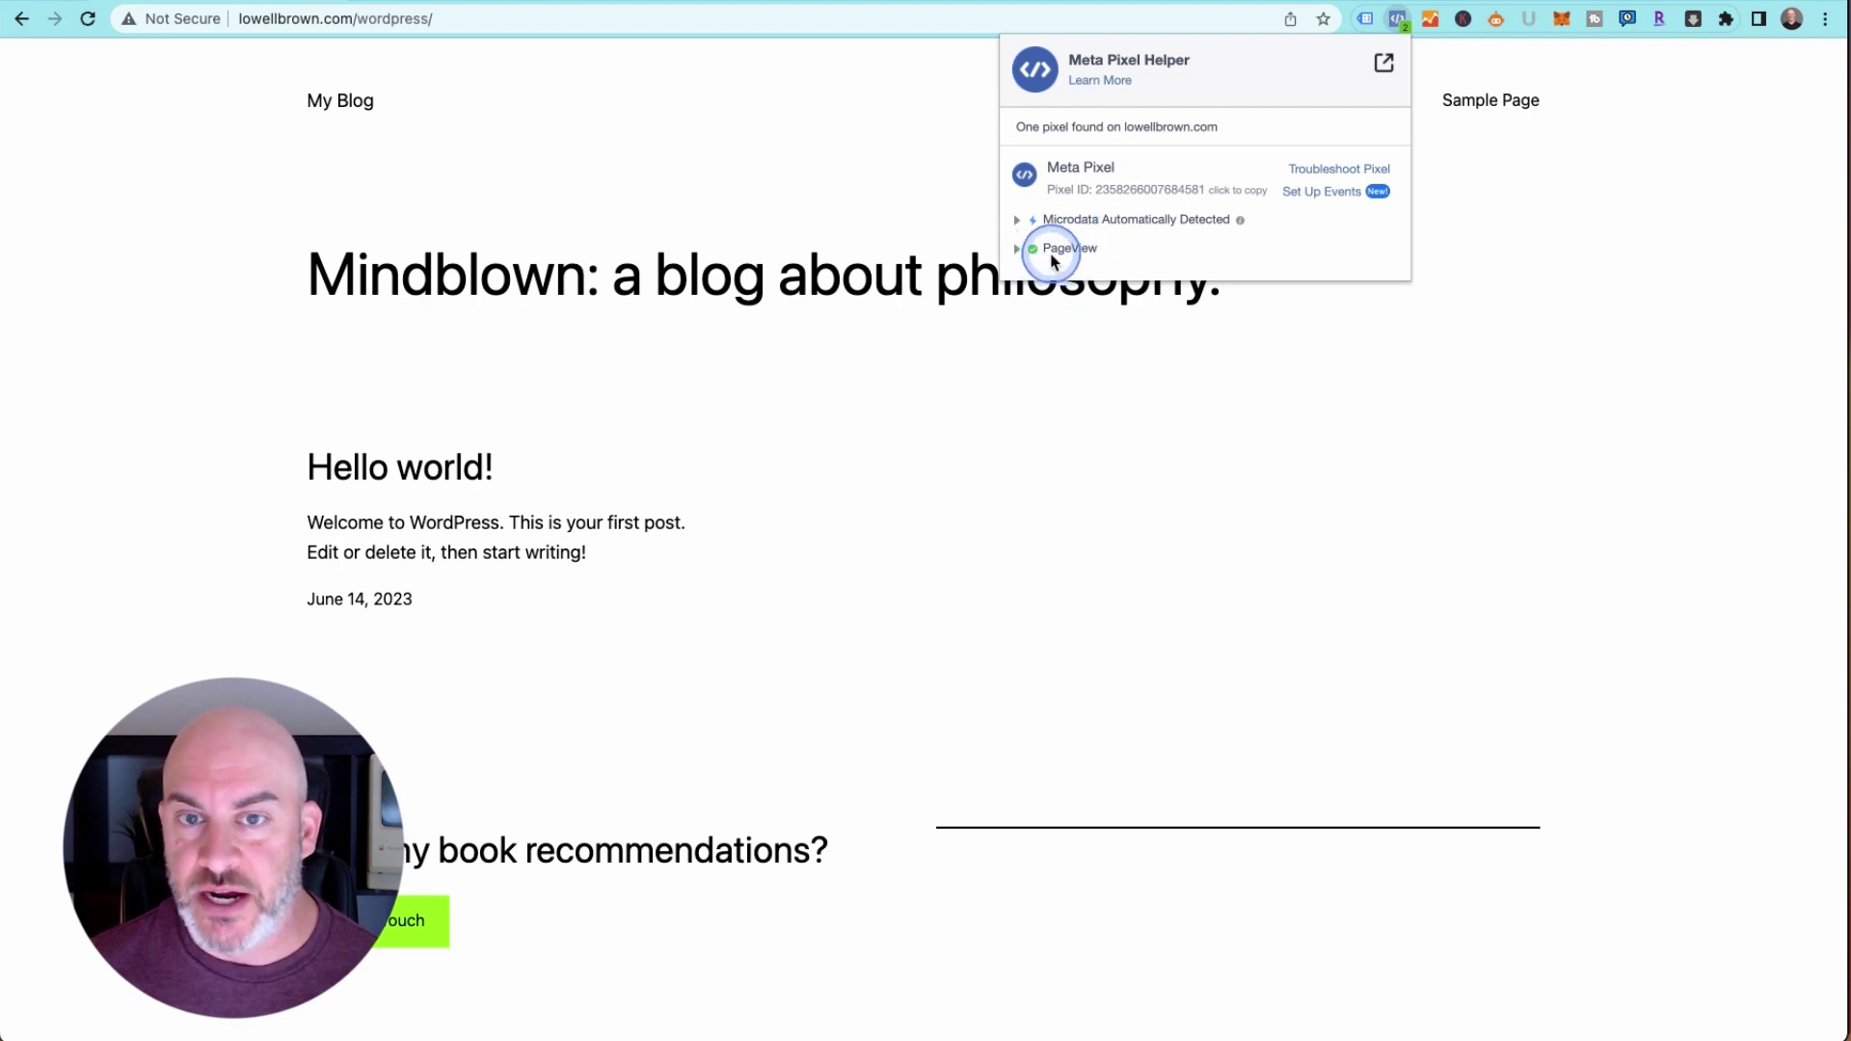
left_click(742, 188)
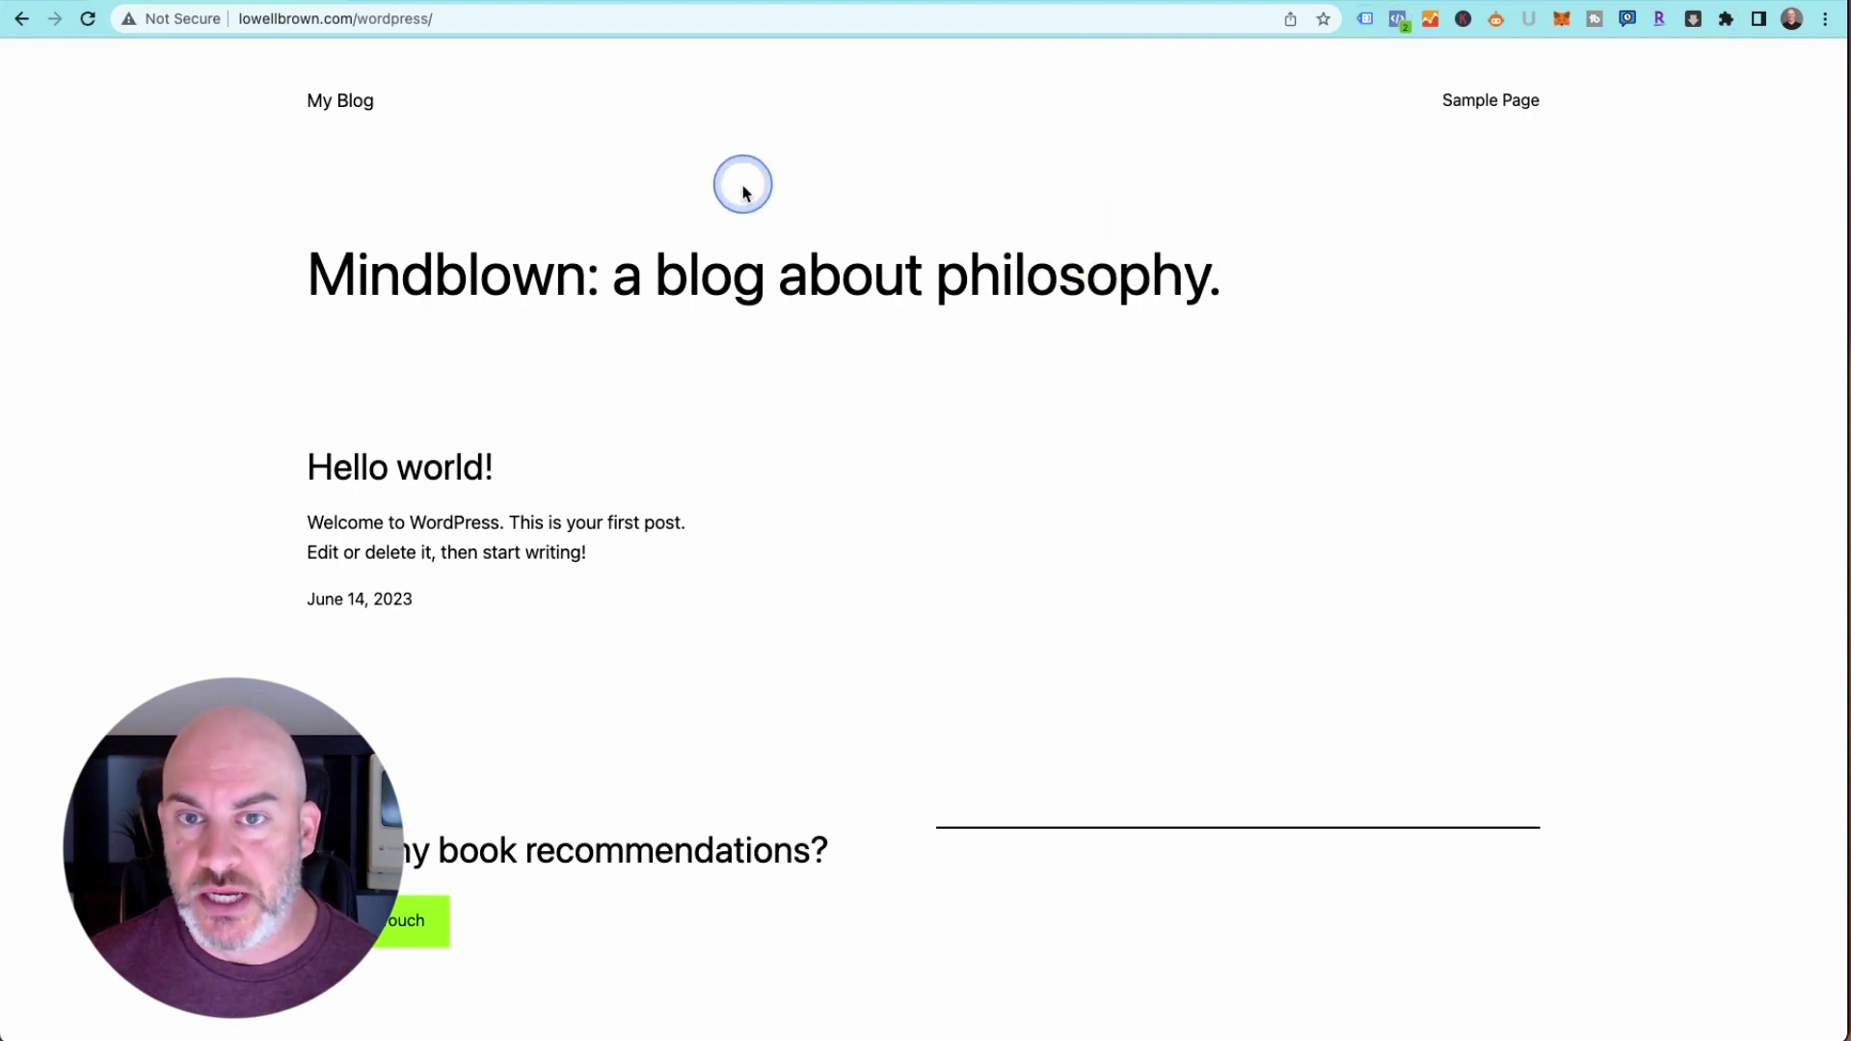
left_click(1398, 18)
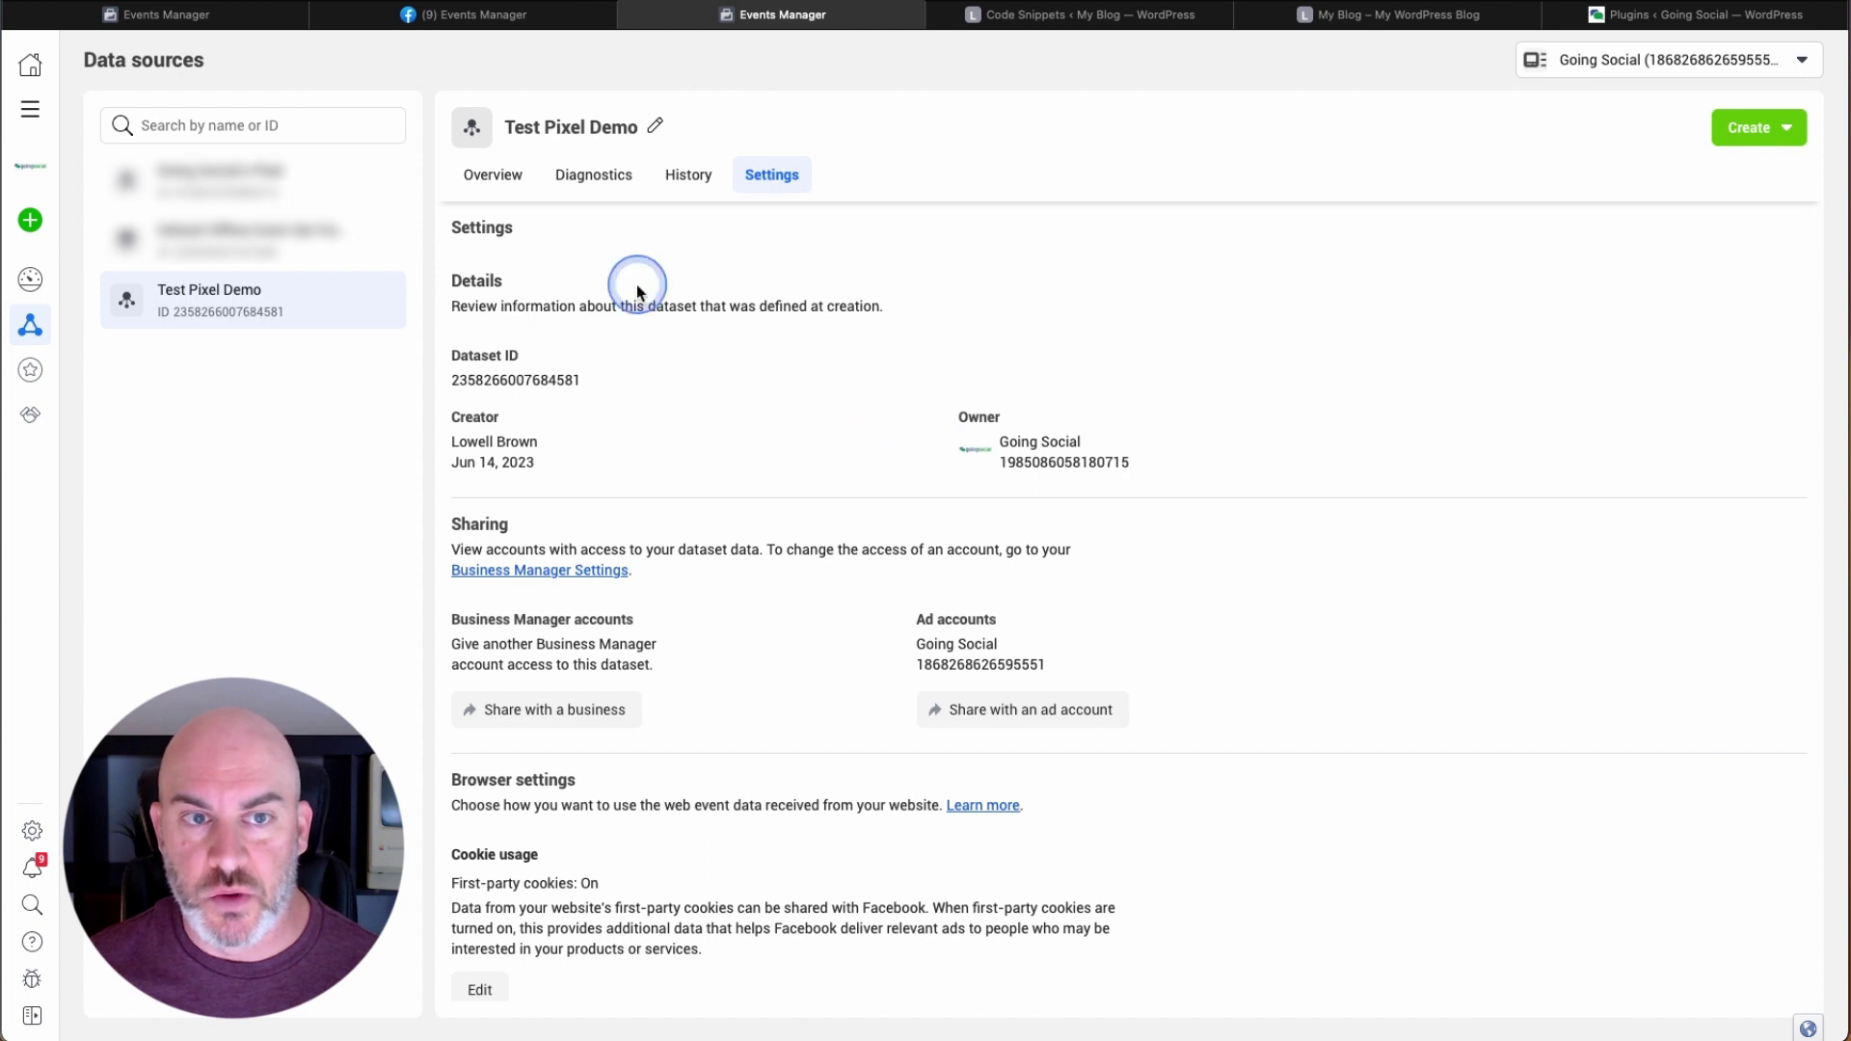
- Reload Test Pixel Demo's overview in Events Manager and check its event activity
left_click(503, 184)
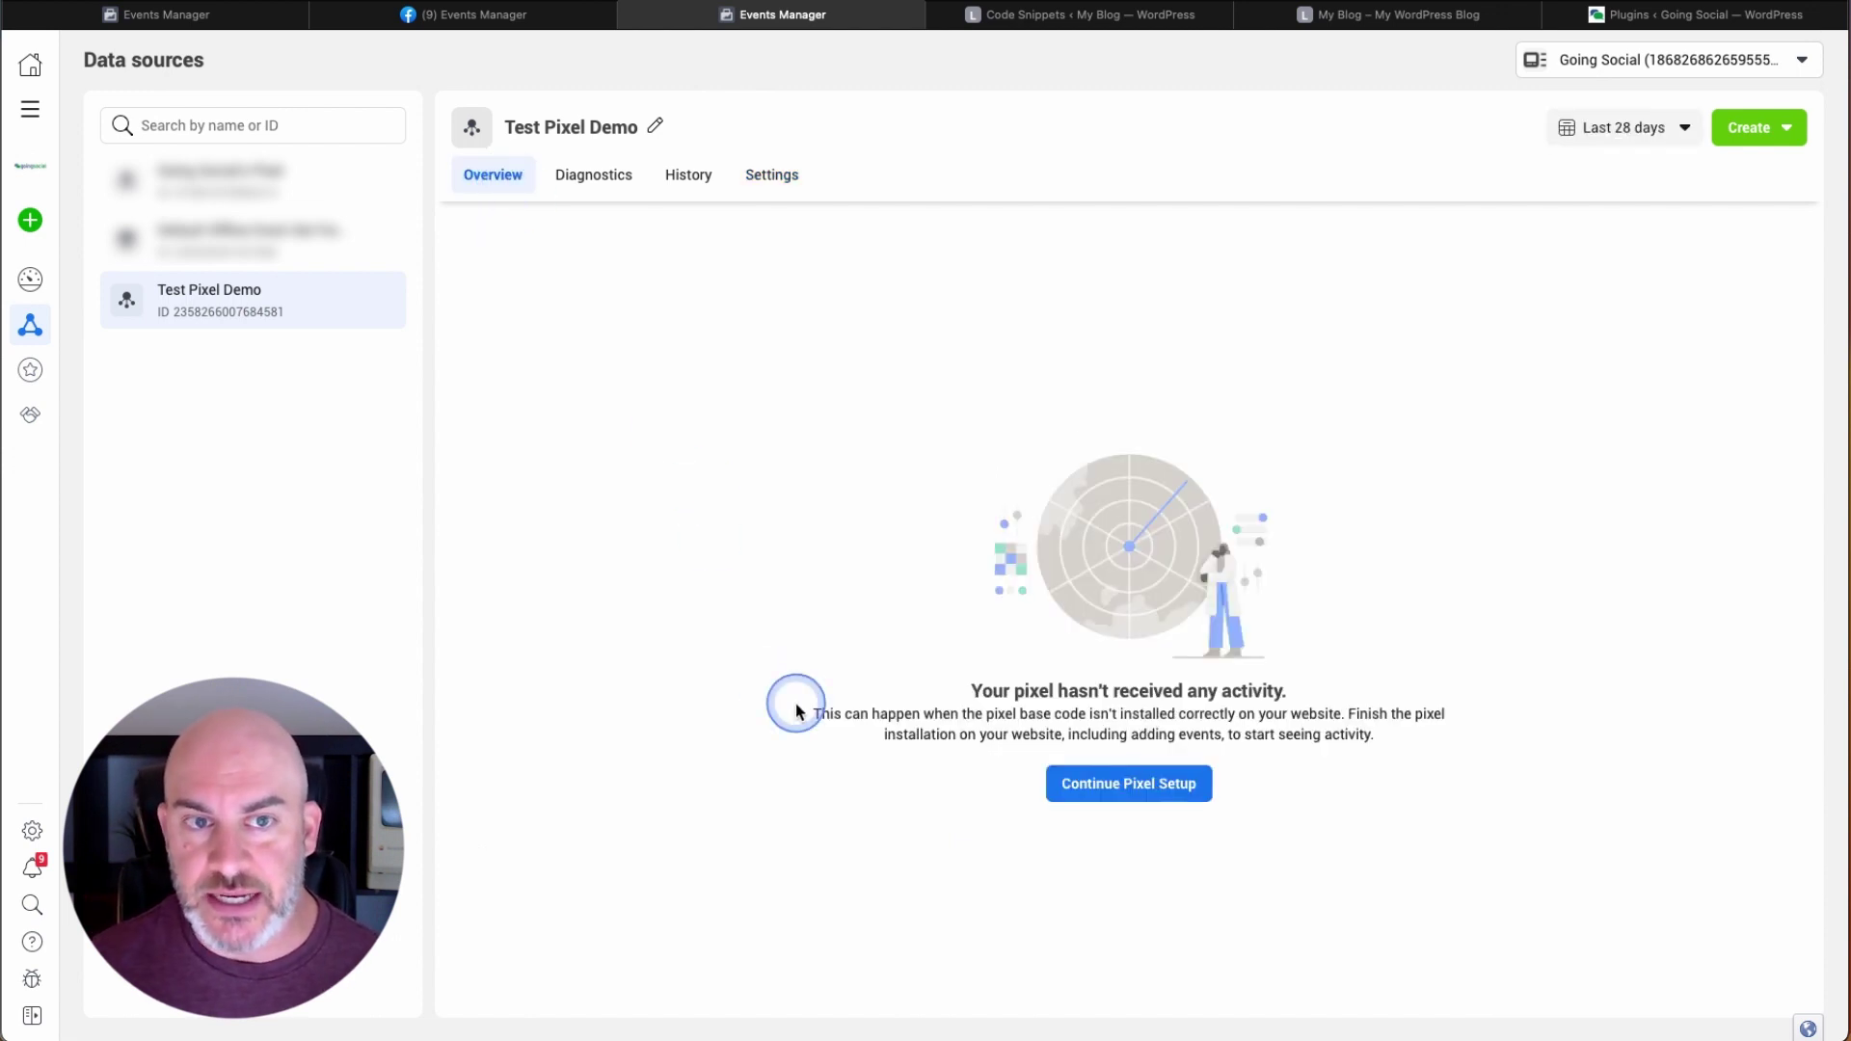
key("super+r")
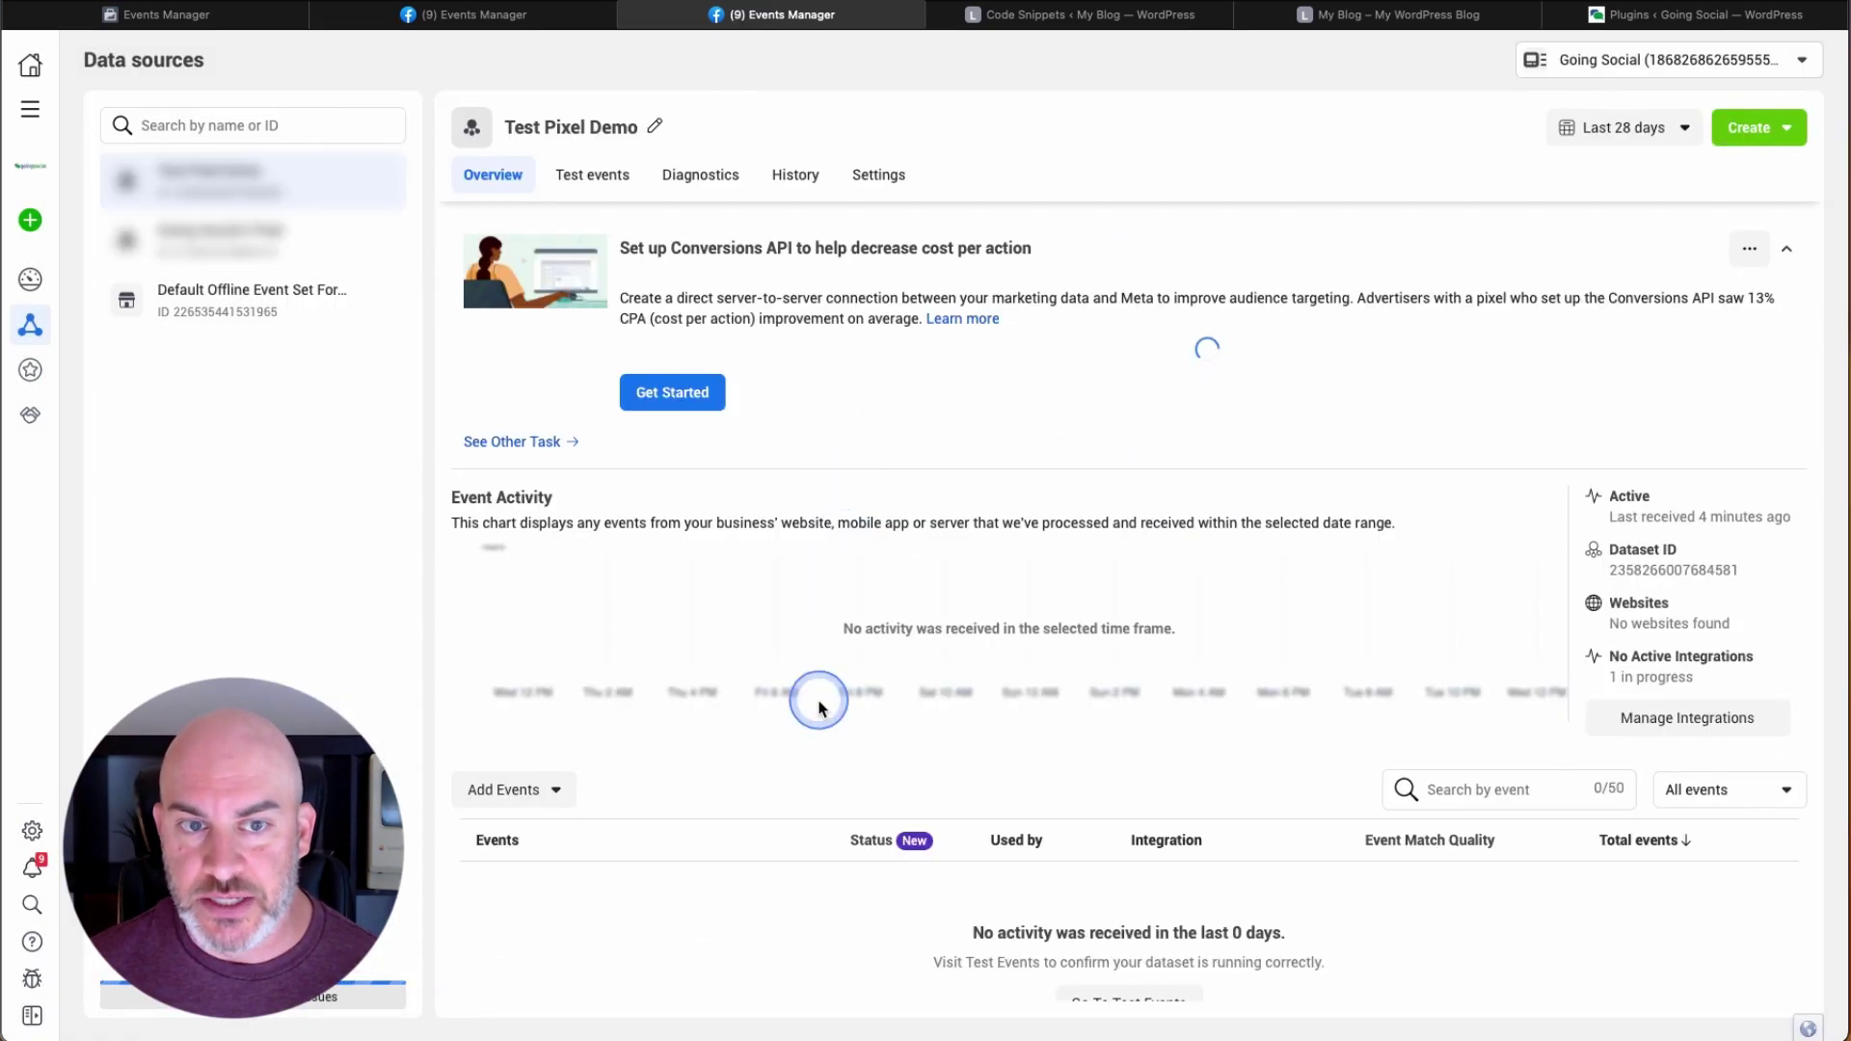
scroll(744, 629, "down", 2)
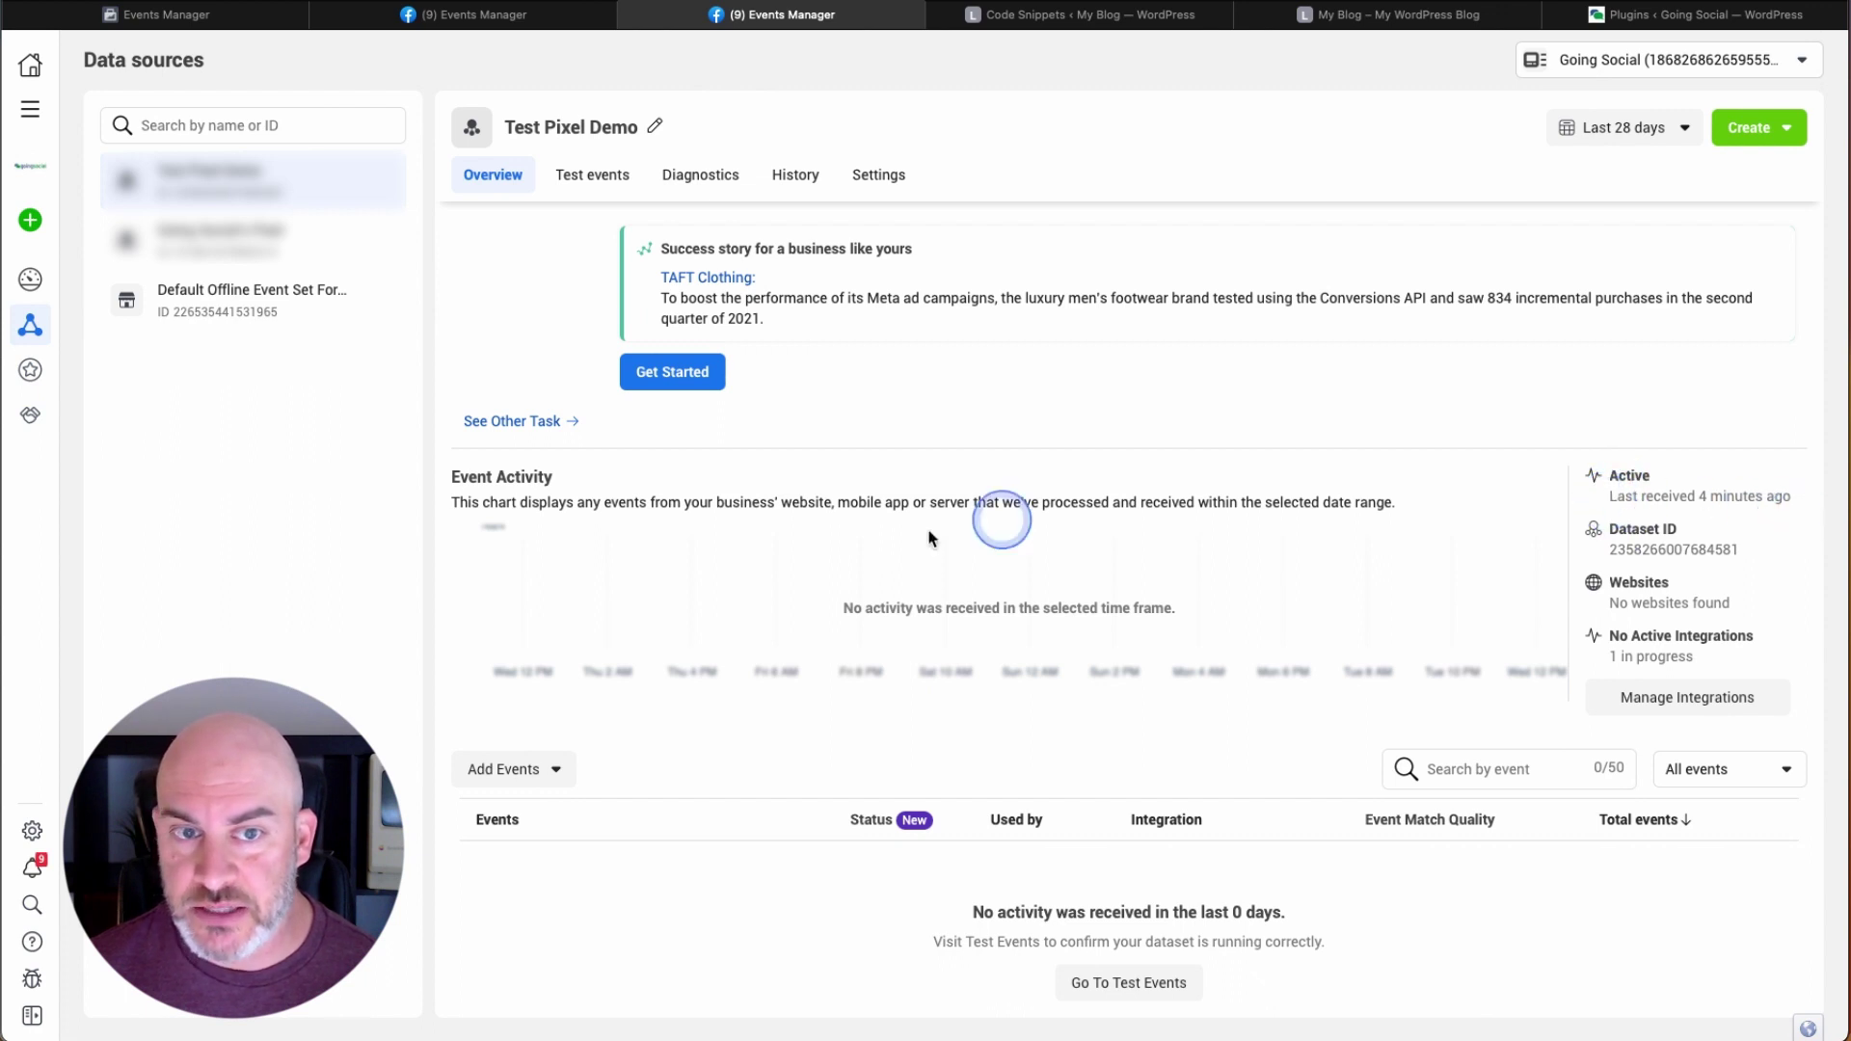
- Examine Test Pixel Demo's settings, from sharing, cookie usage and advanced matching through Conversions API to the website traffic permissions
left_click(599, 176)
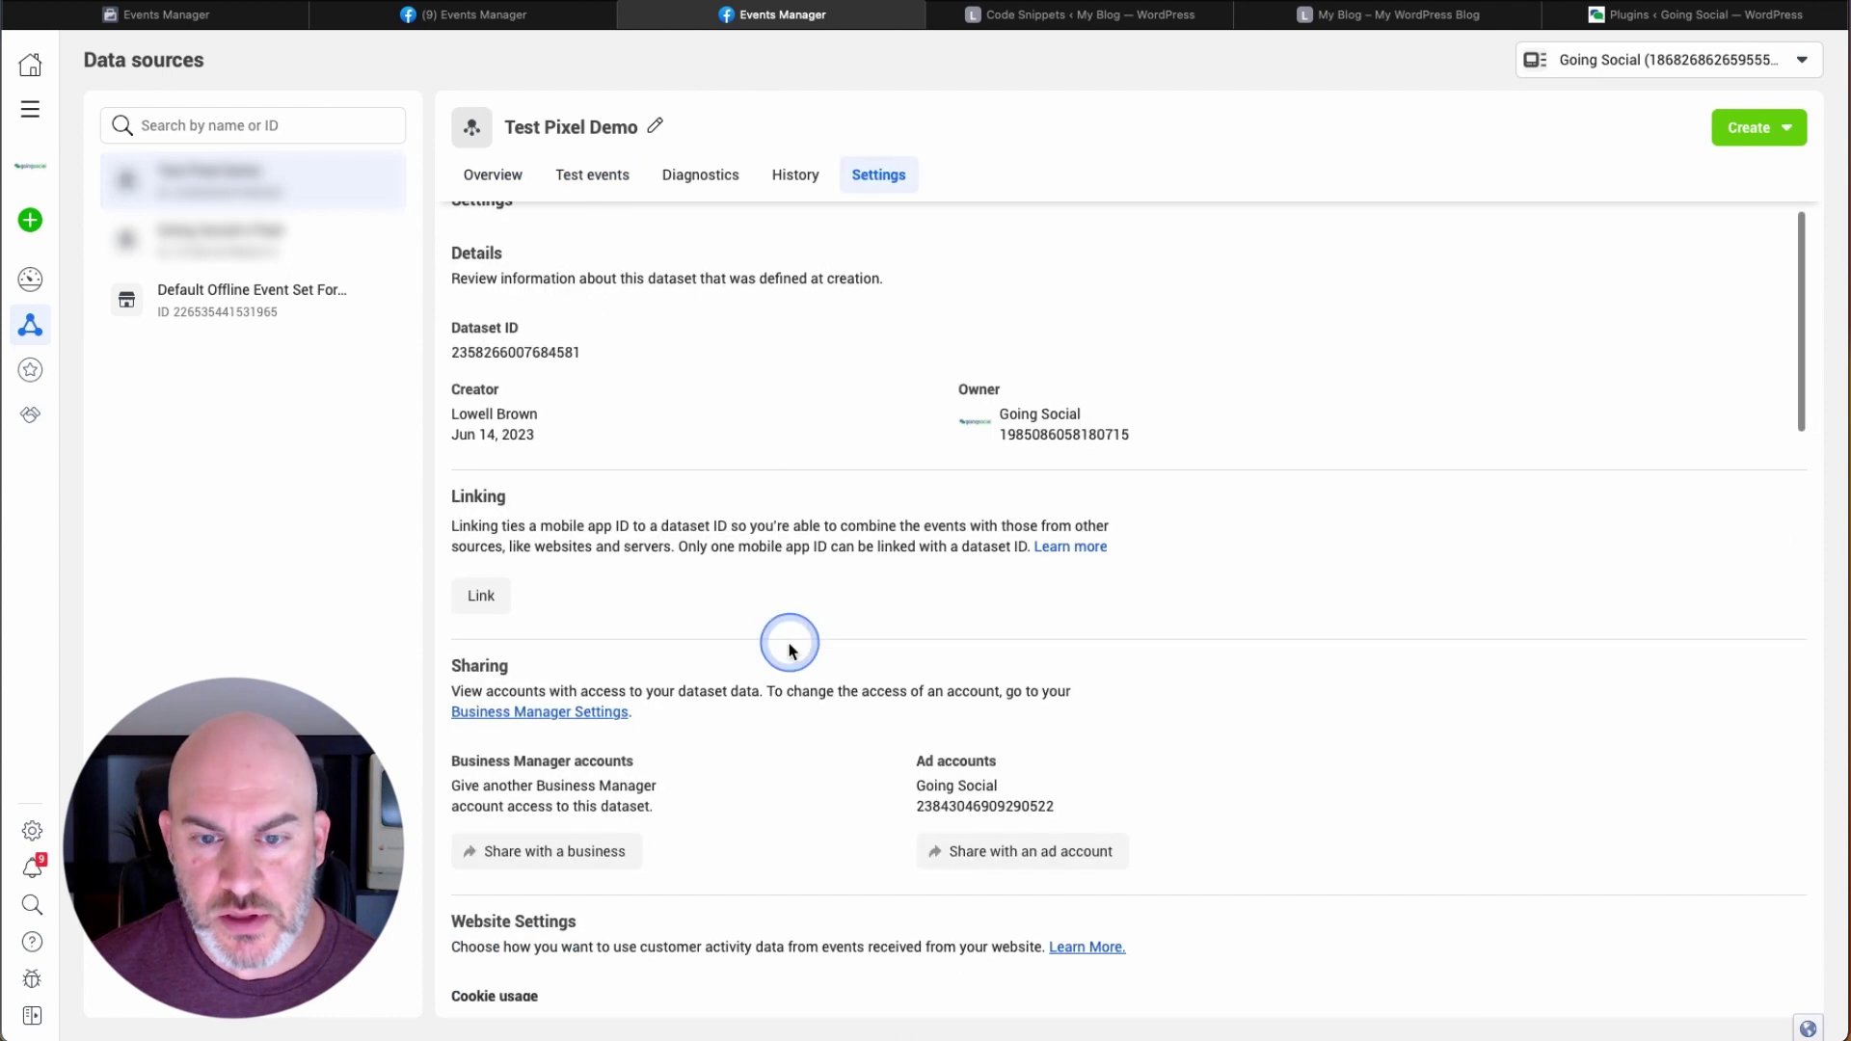
scroll(785, 642, "down", 2)
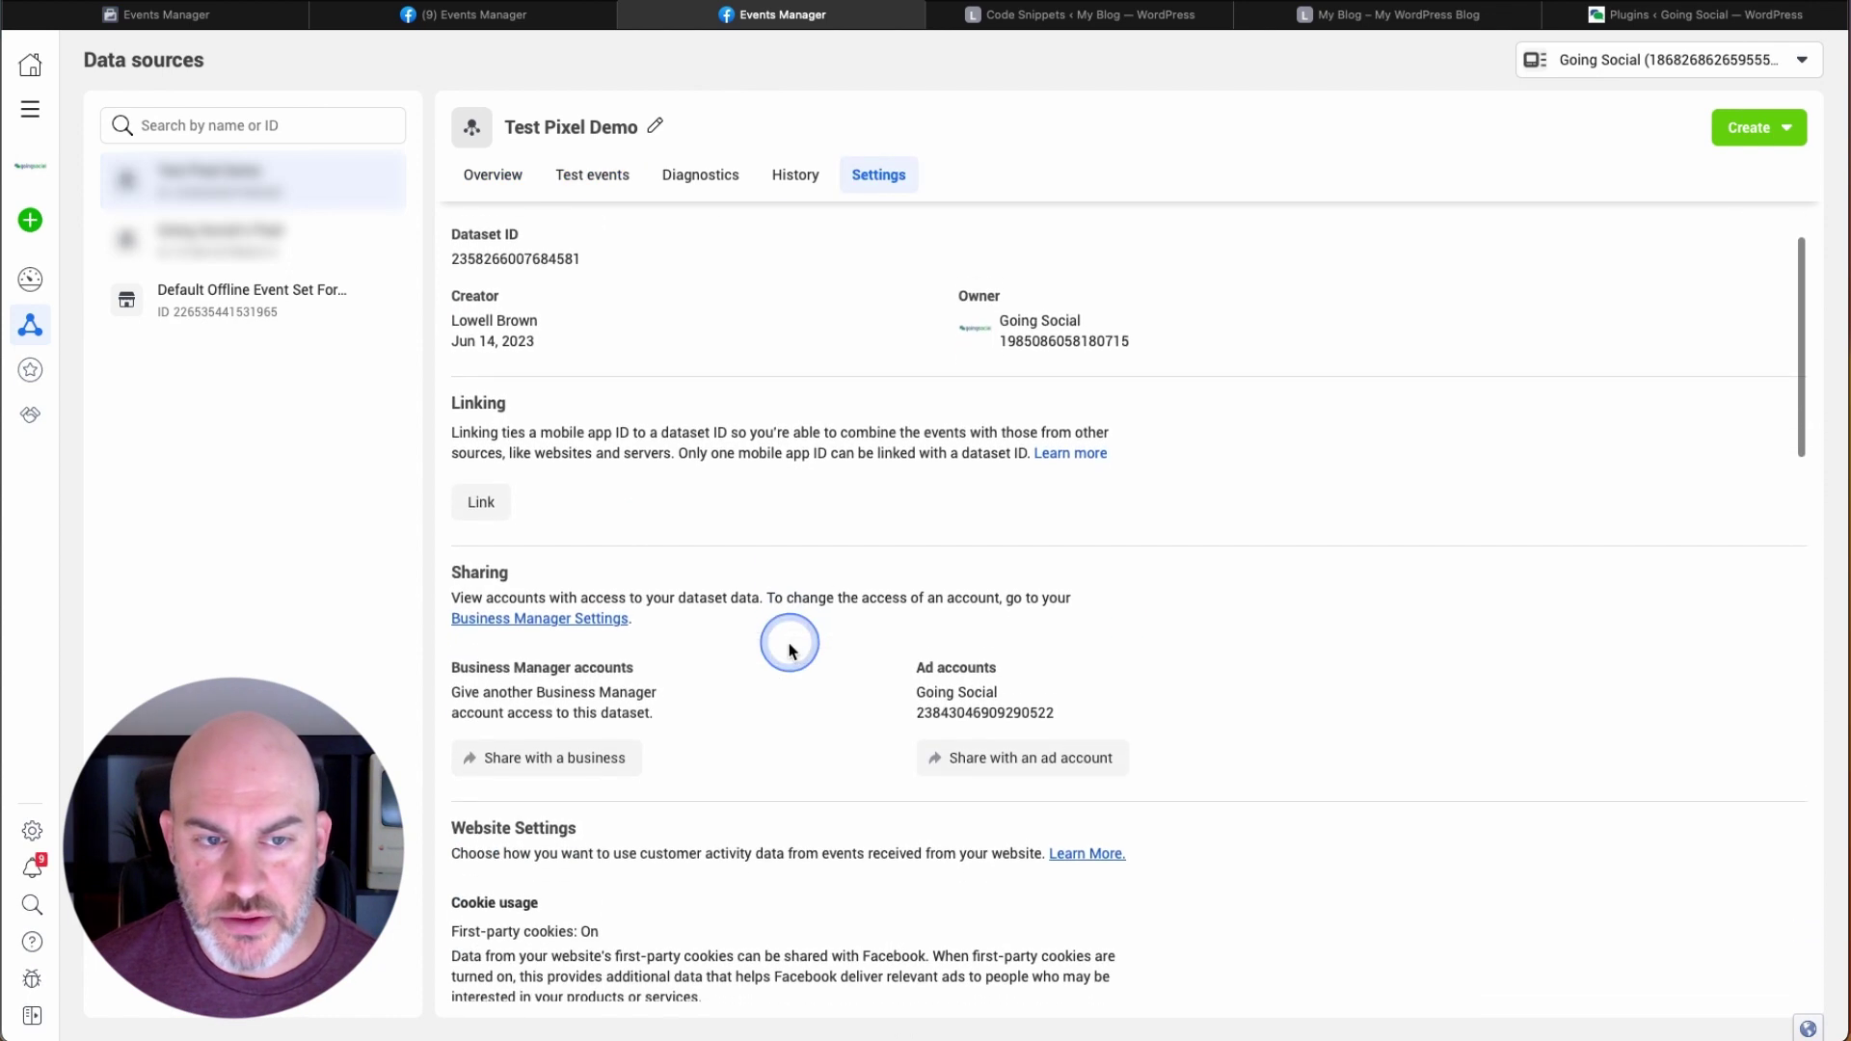
scroll(788, 648, "down", 3)
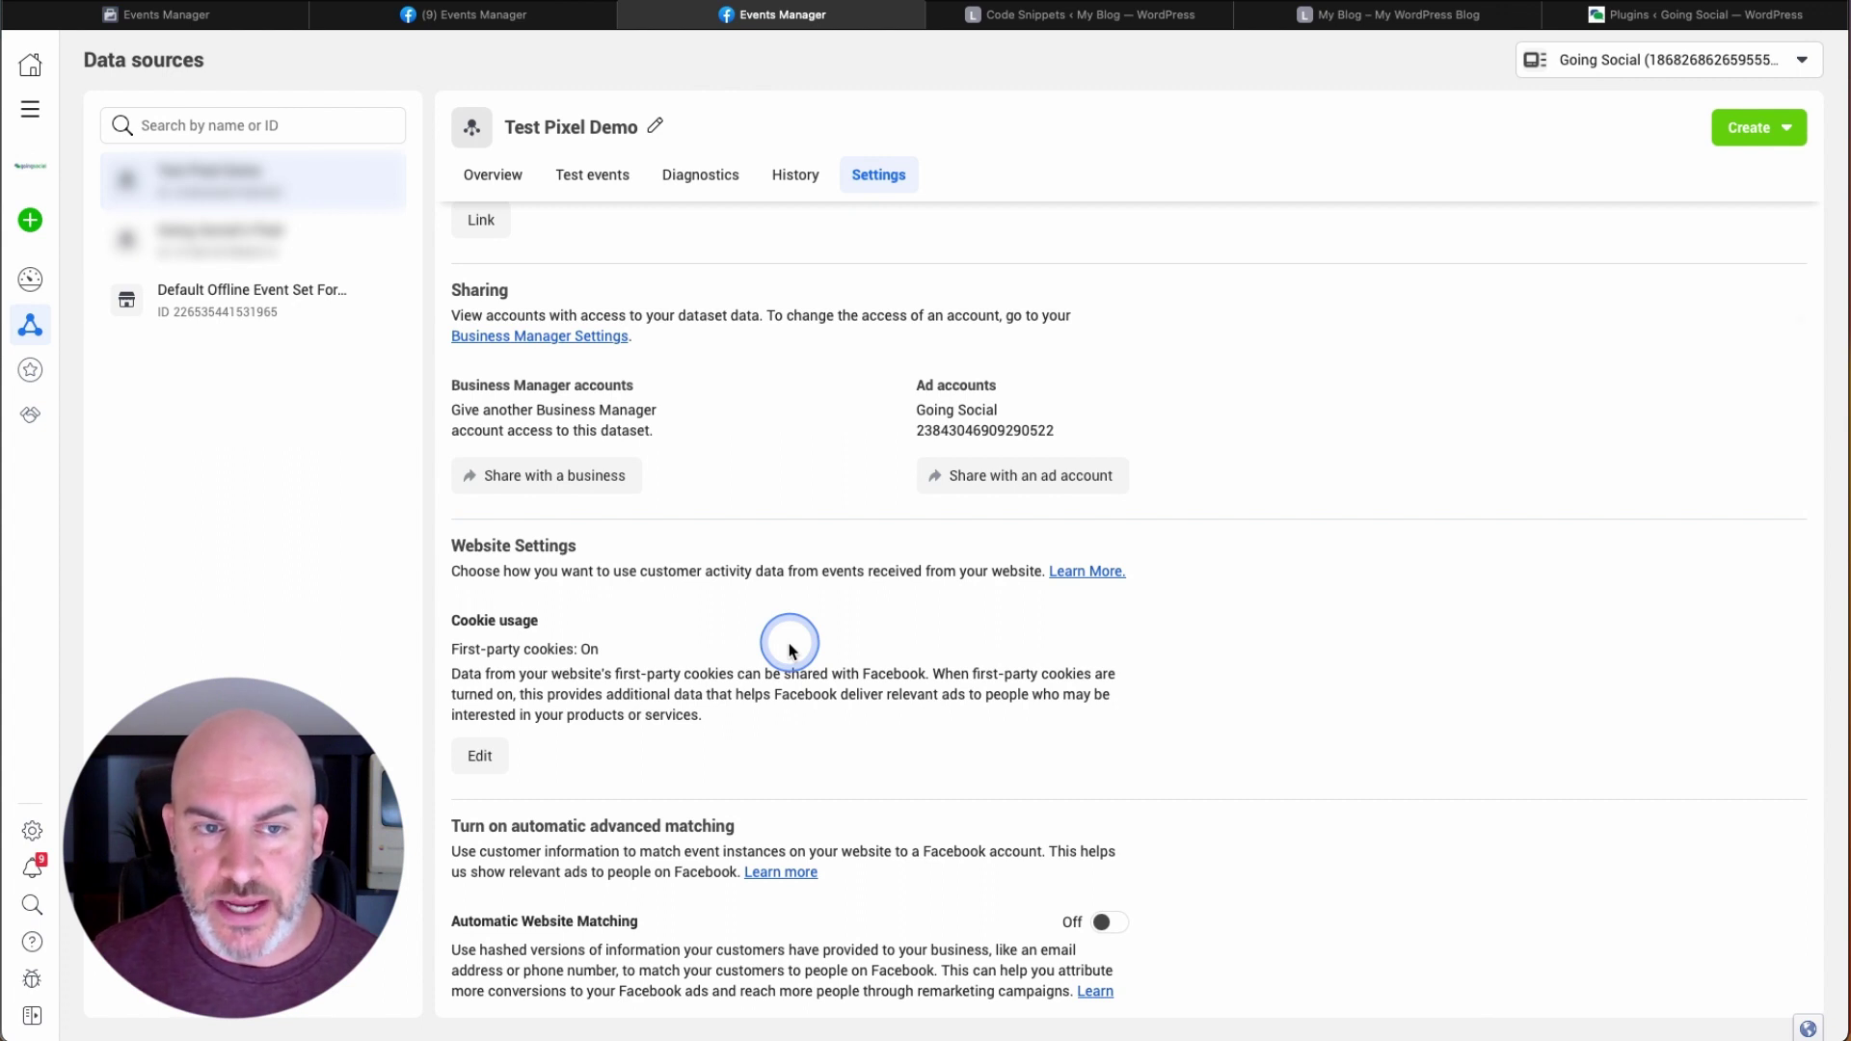
scroll(789, 649, "down", 1)
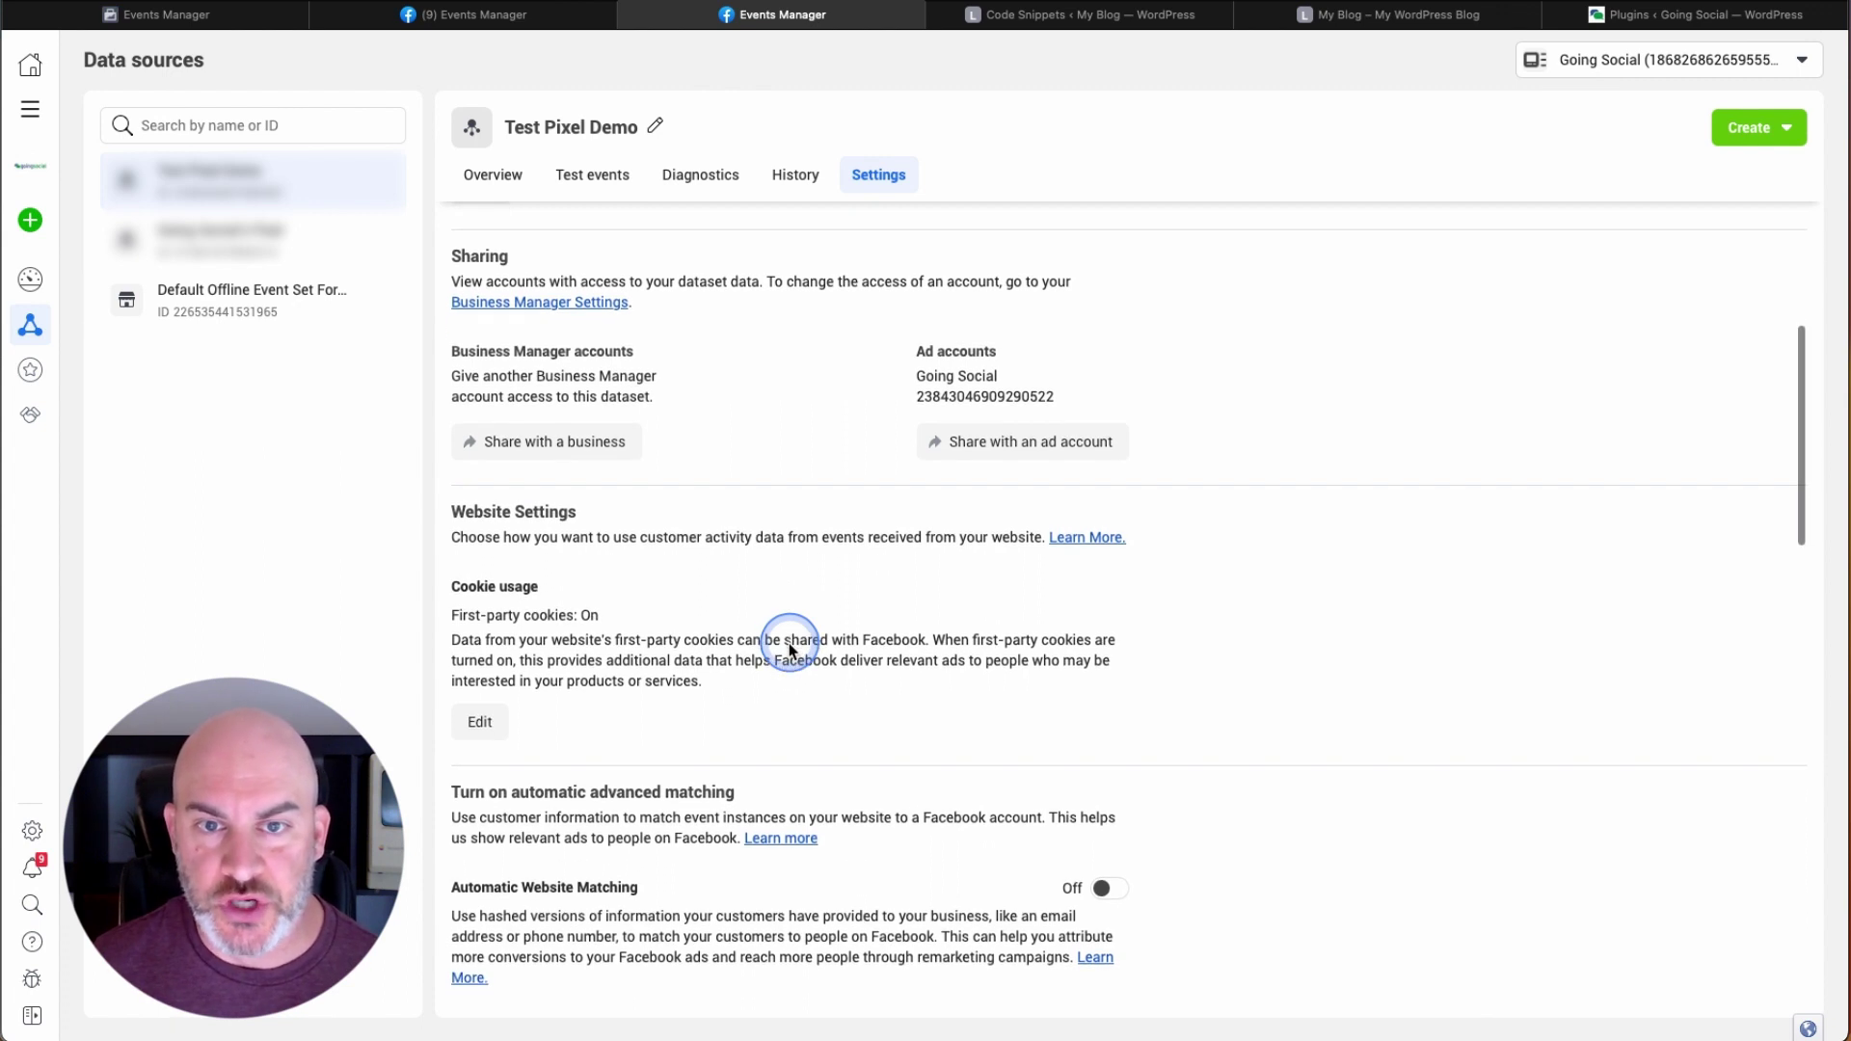
scroll(789, 644, "up", 1)
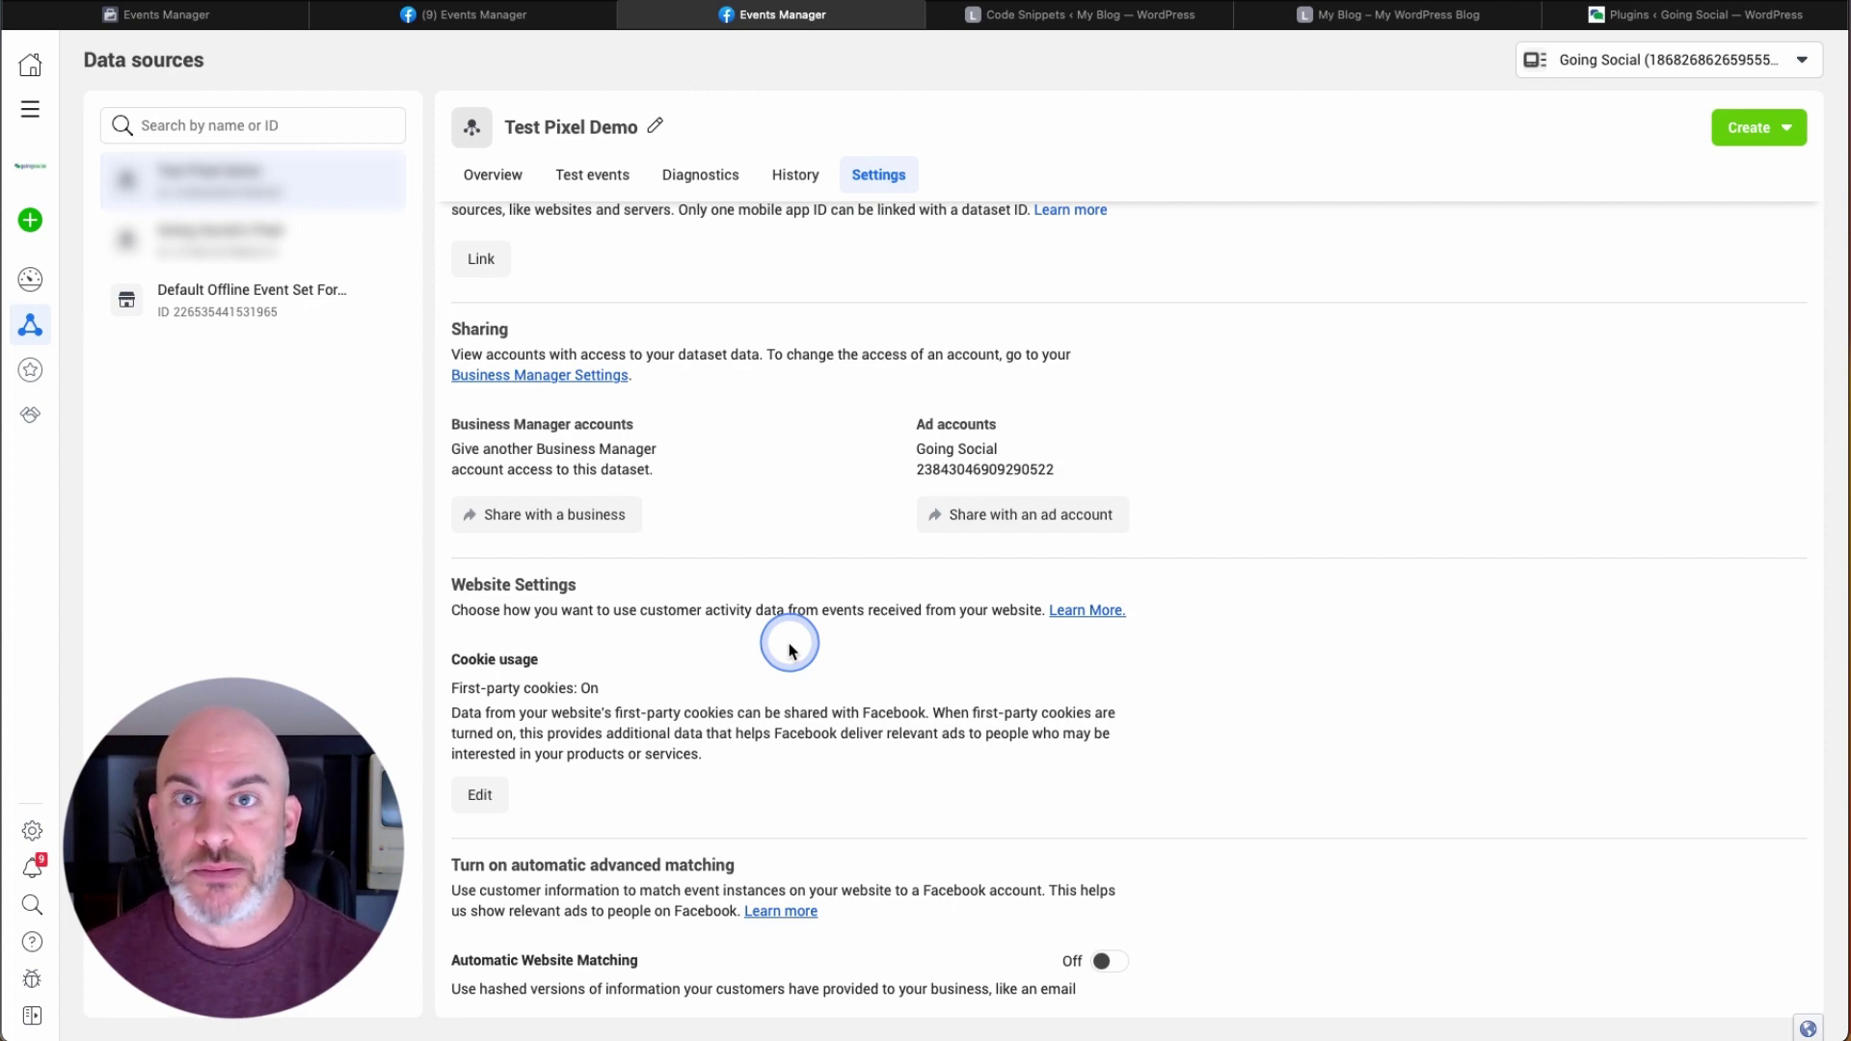
scroll(789, 649, "down", 8)
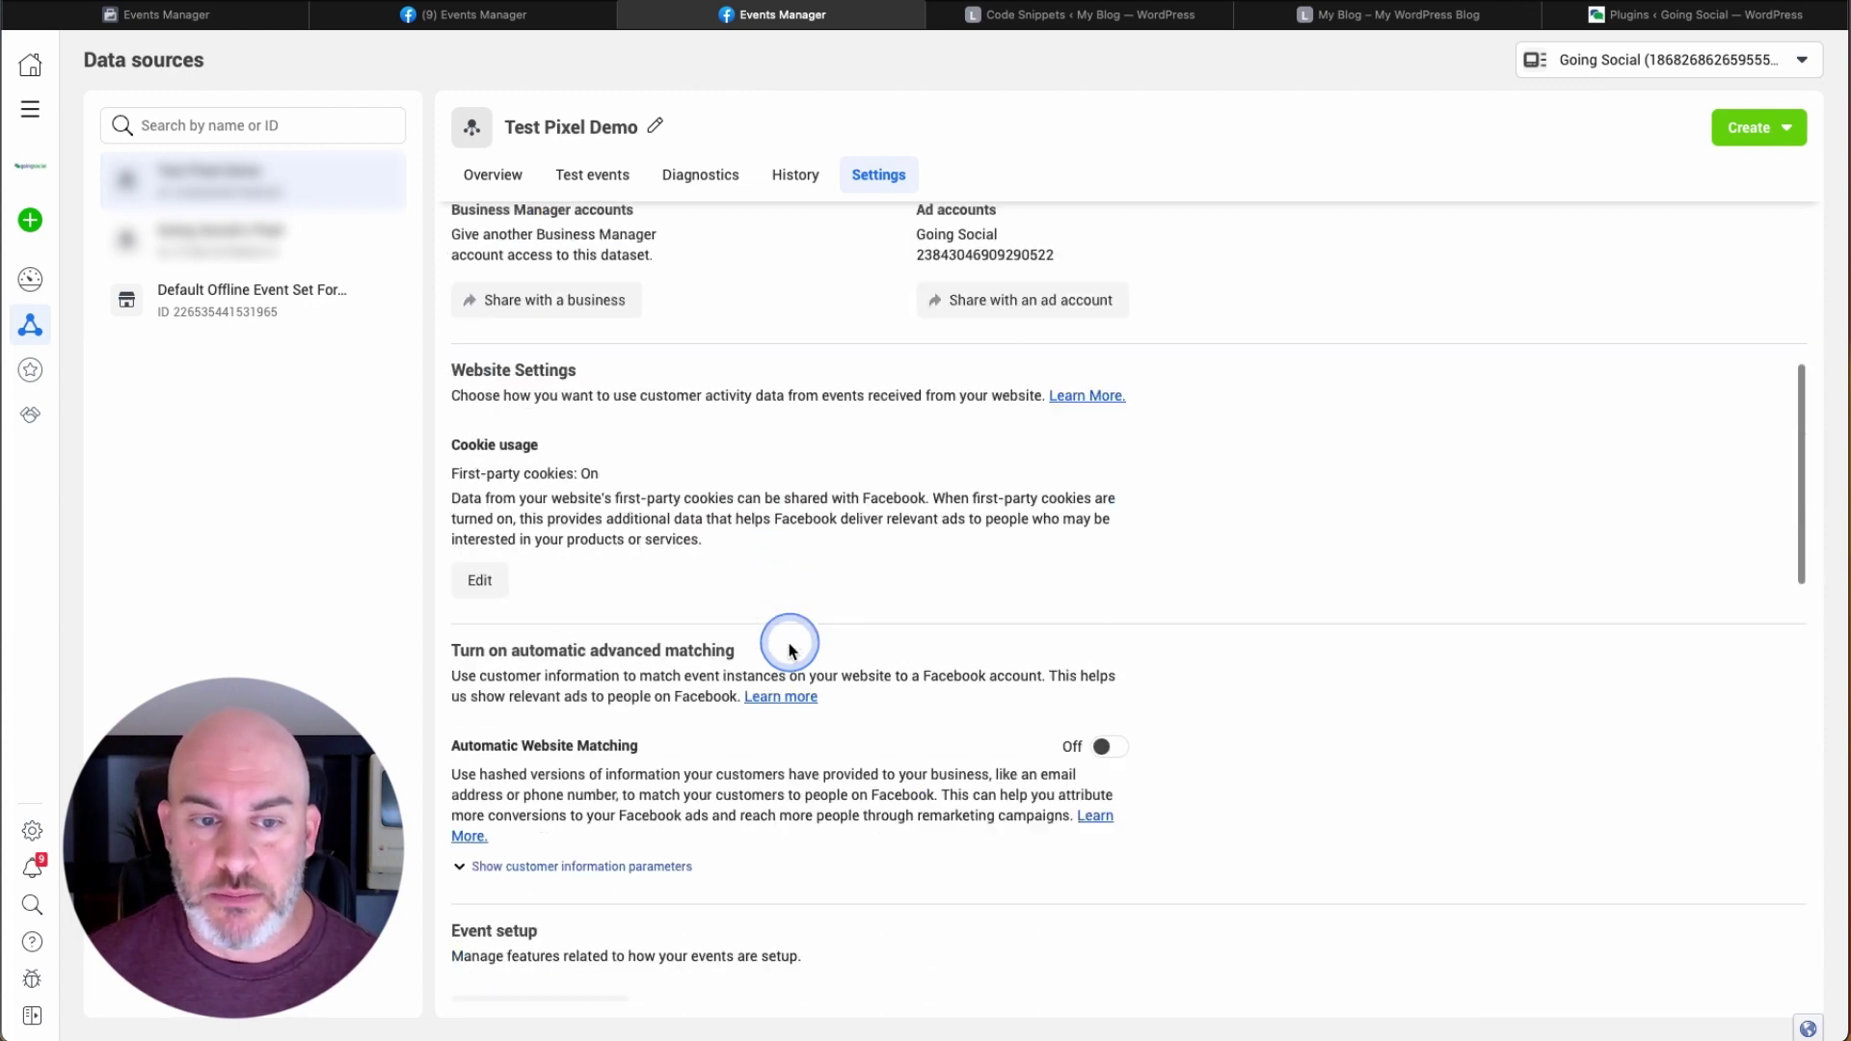
scroll(788, 649, "down", 3)
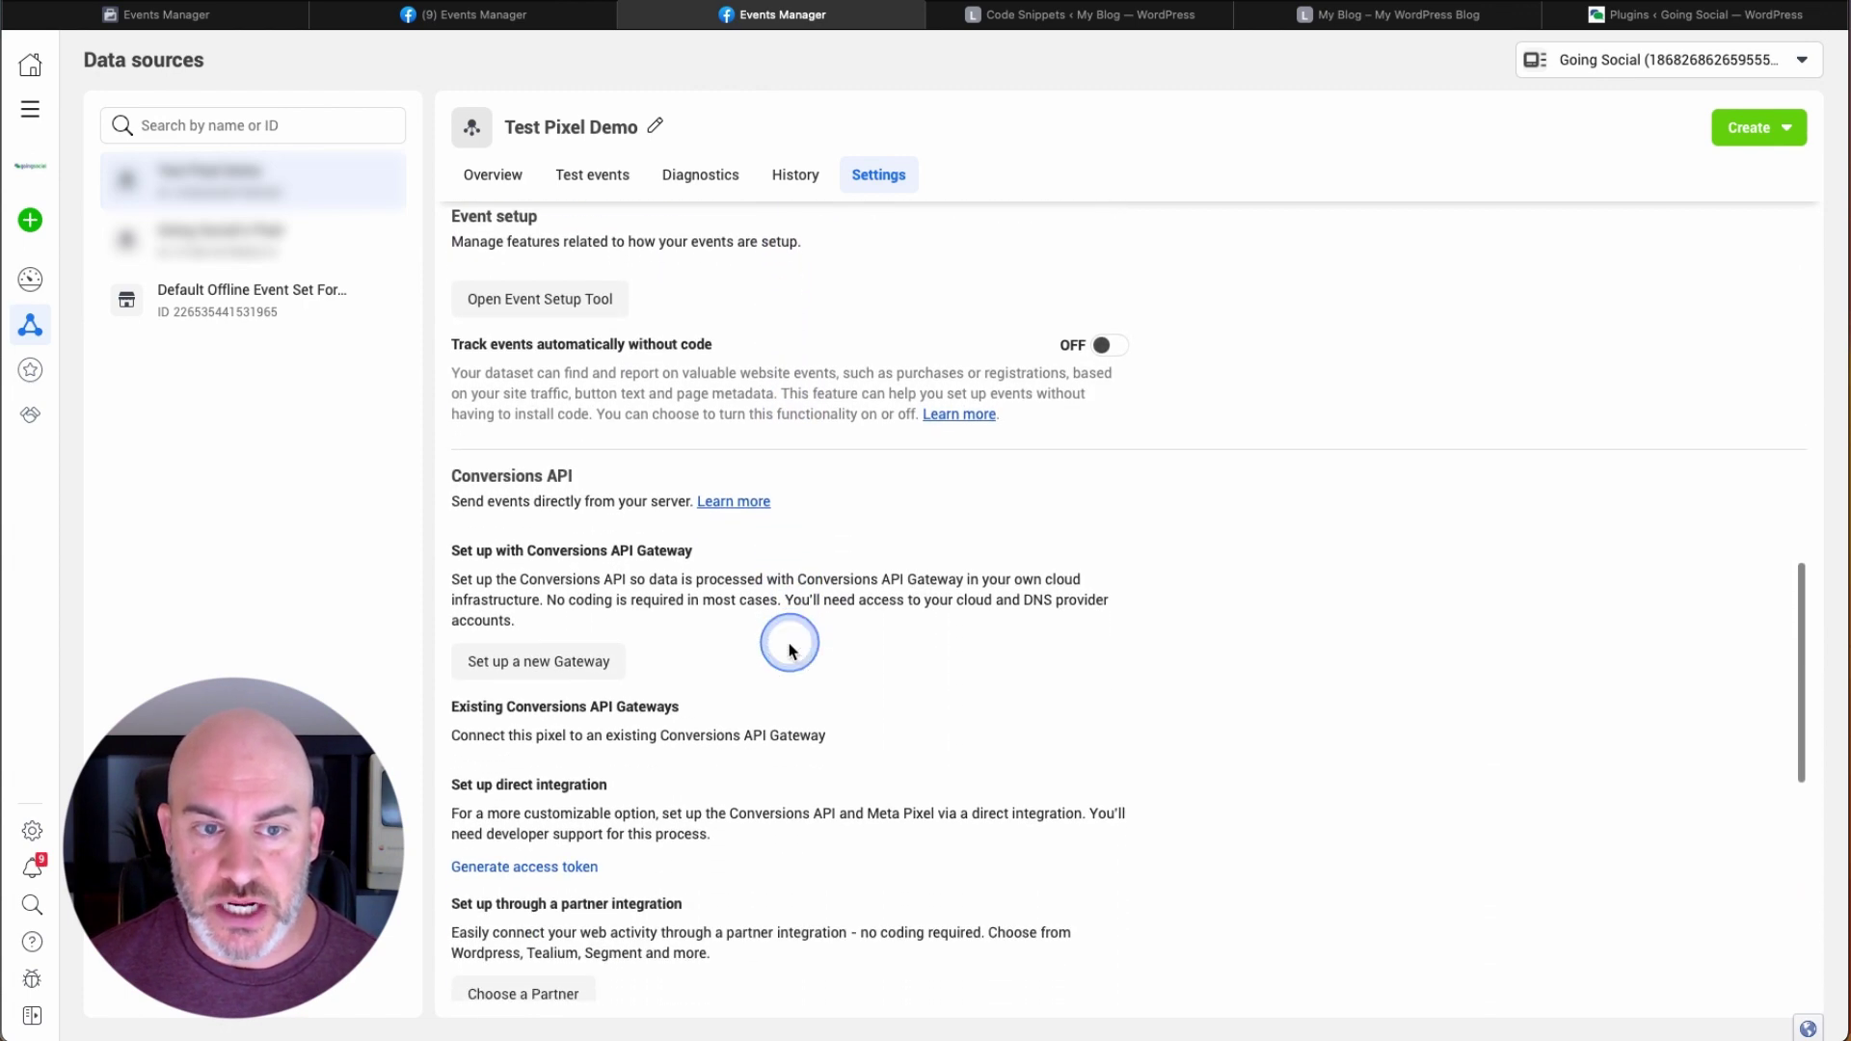
scroll(789, 648, "down", 5)
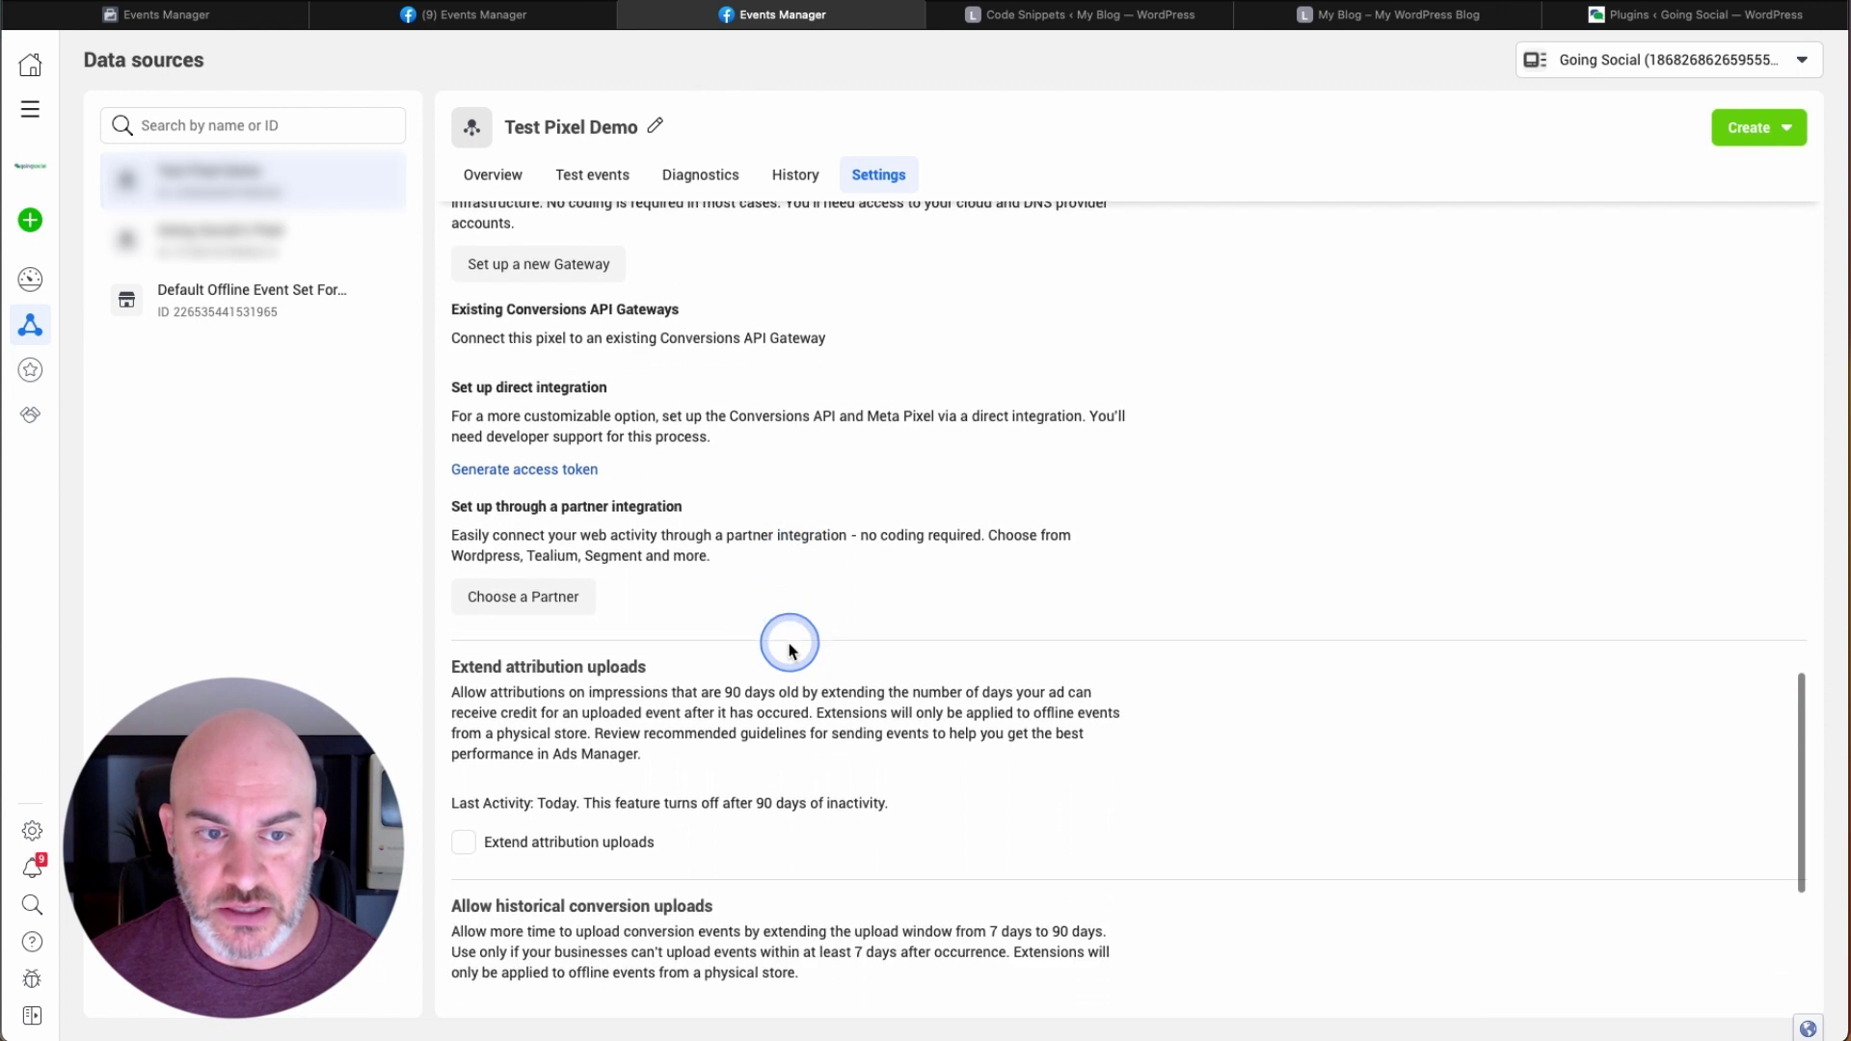
scroll(789, 649, "down", 5)
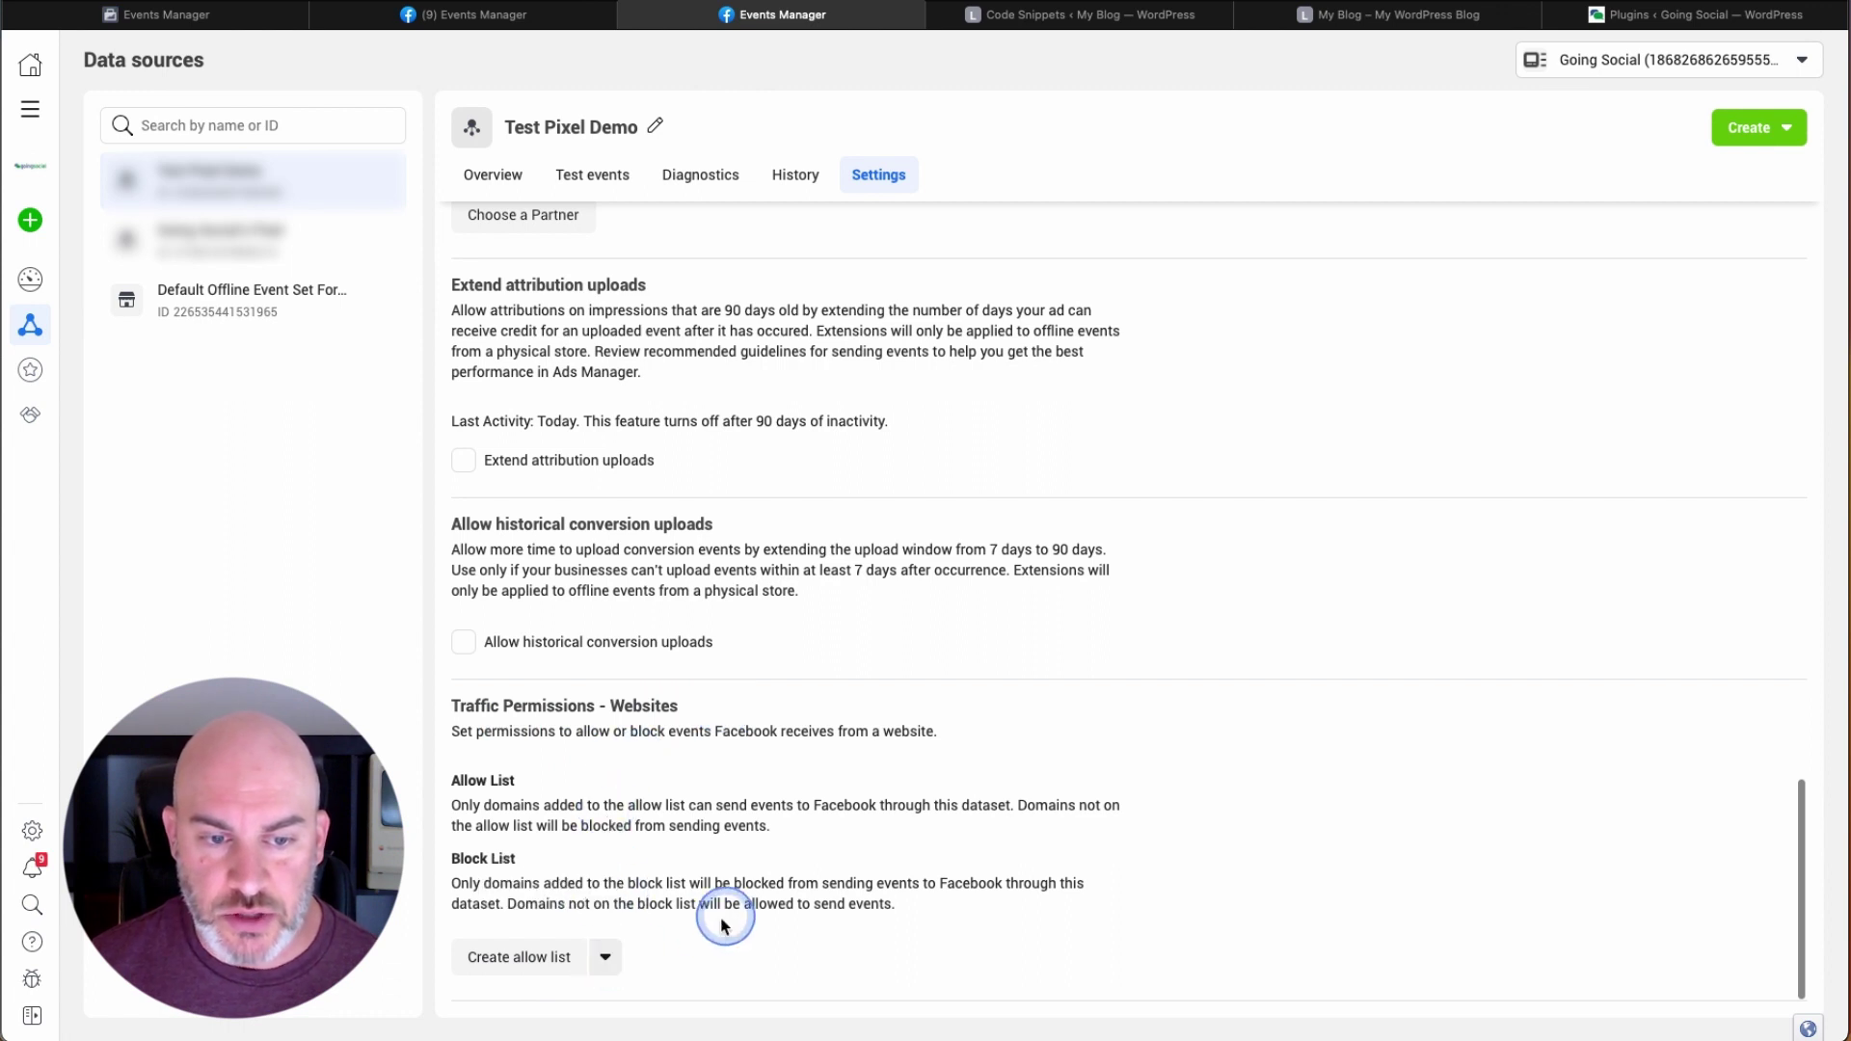
- Create an allow list in Test Pixel Demo's website traffic permissions and add the blog's domain to it
left_click(506, 957)
left_click(675, 422)
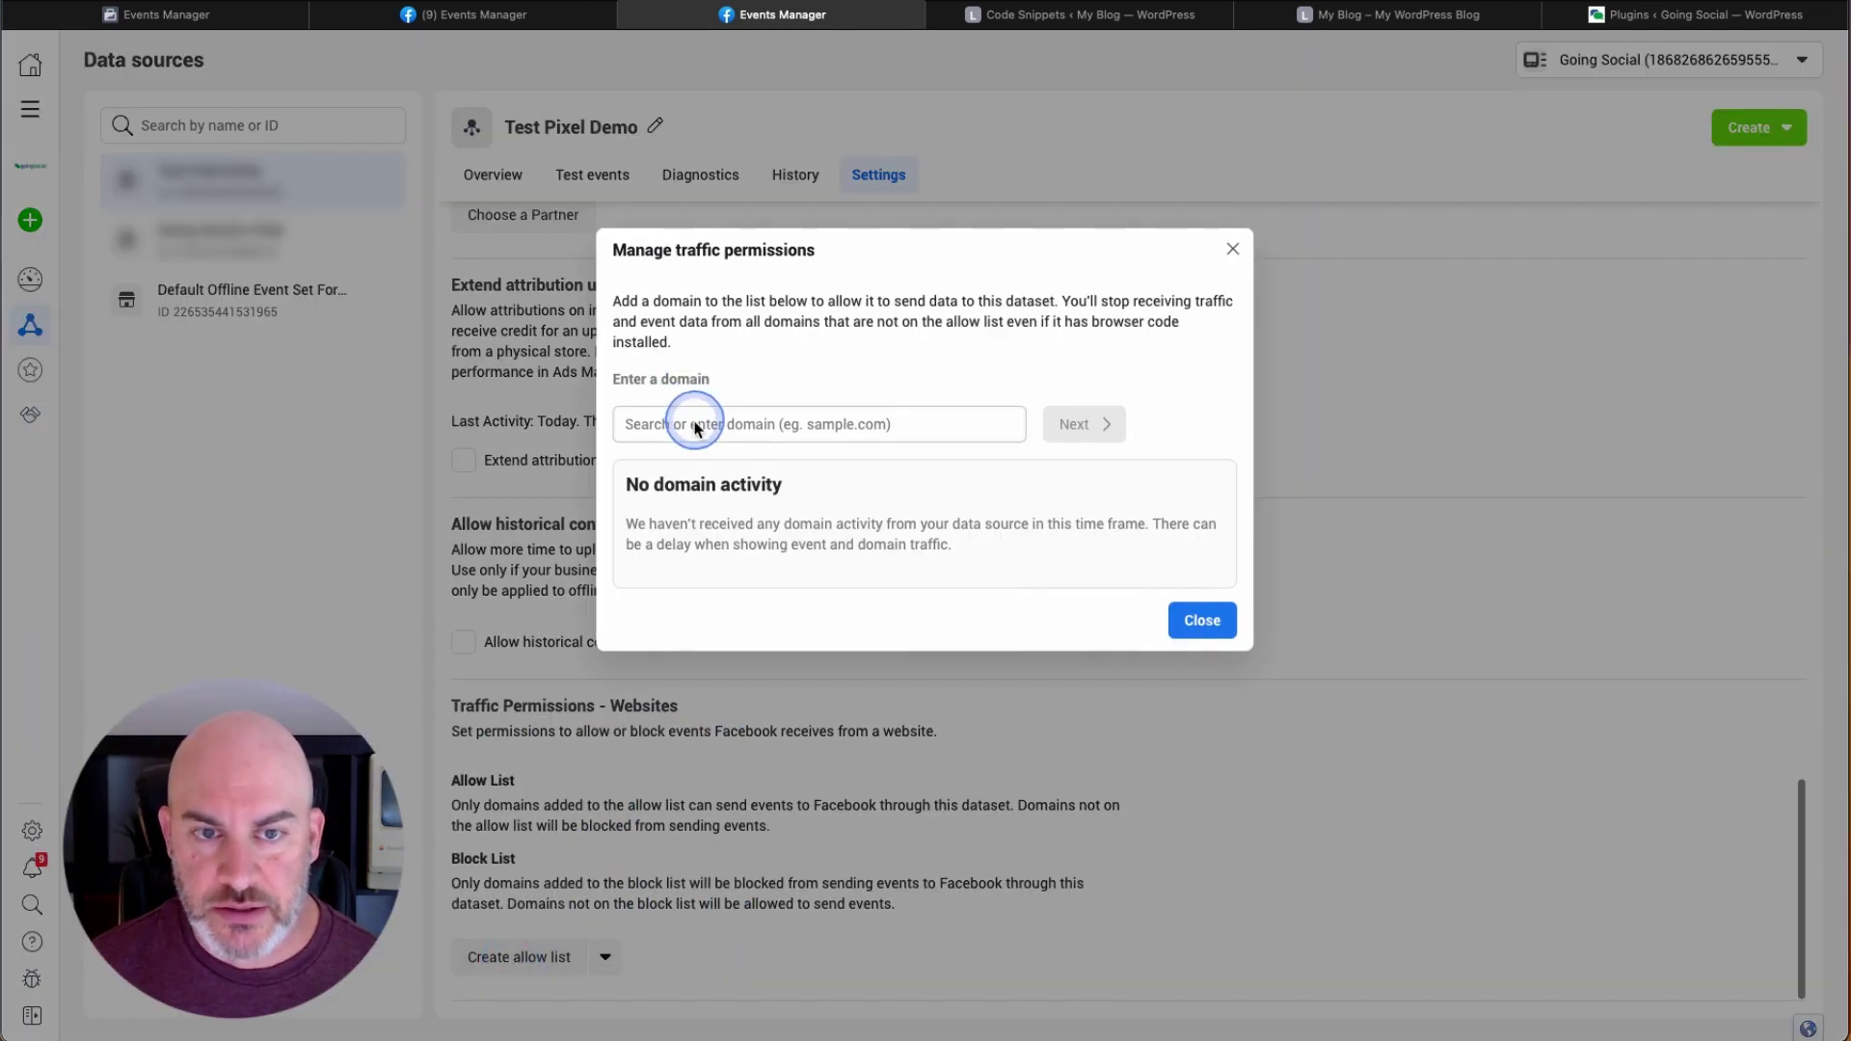
type("lowell")
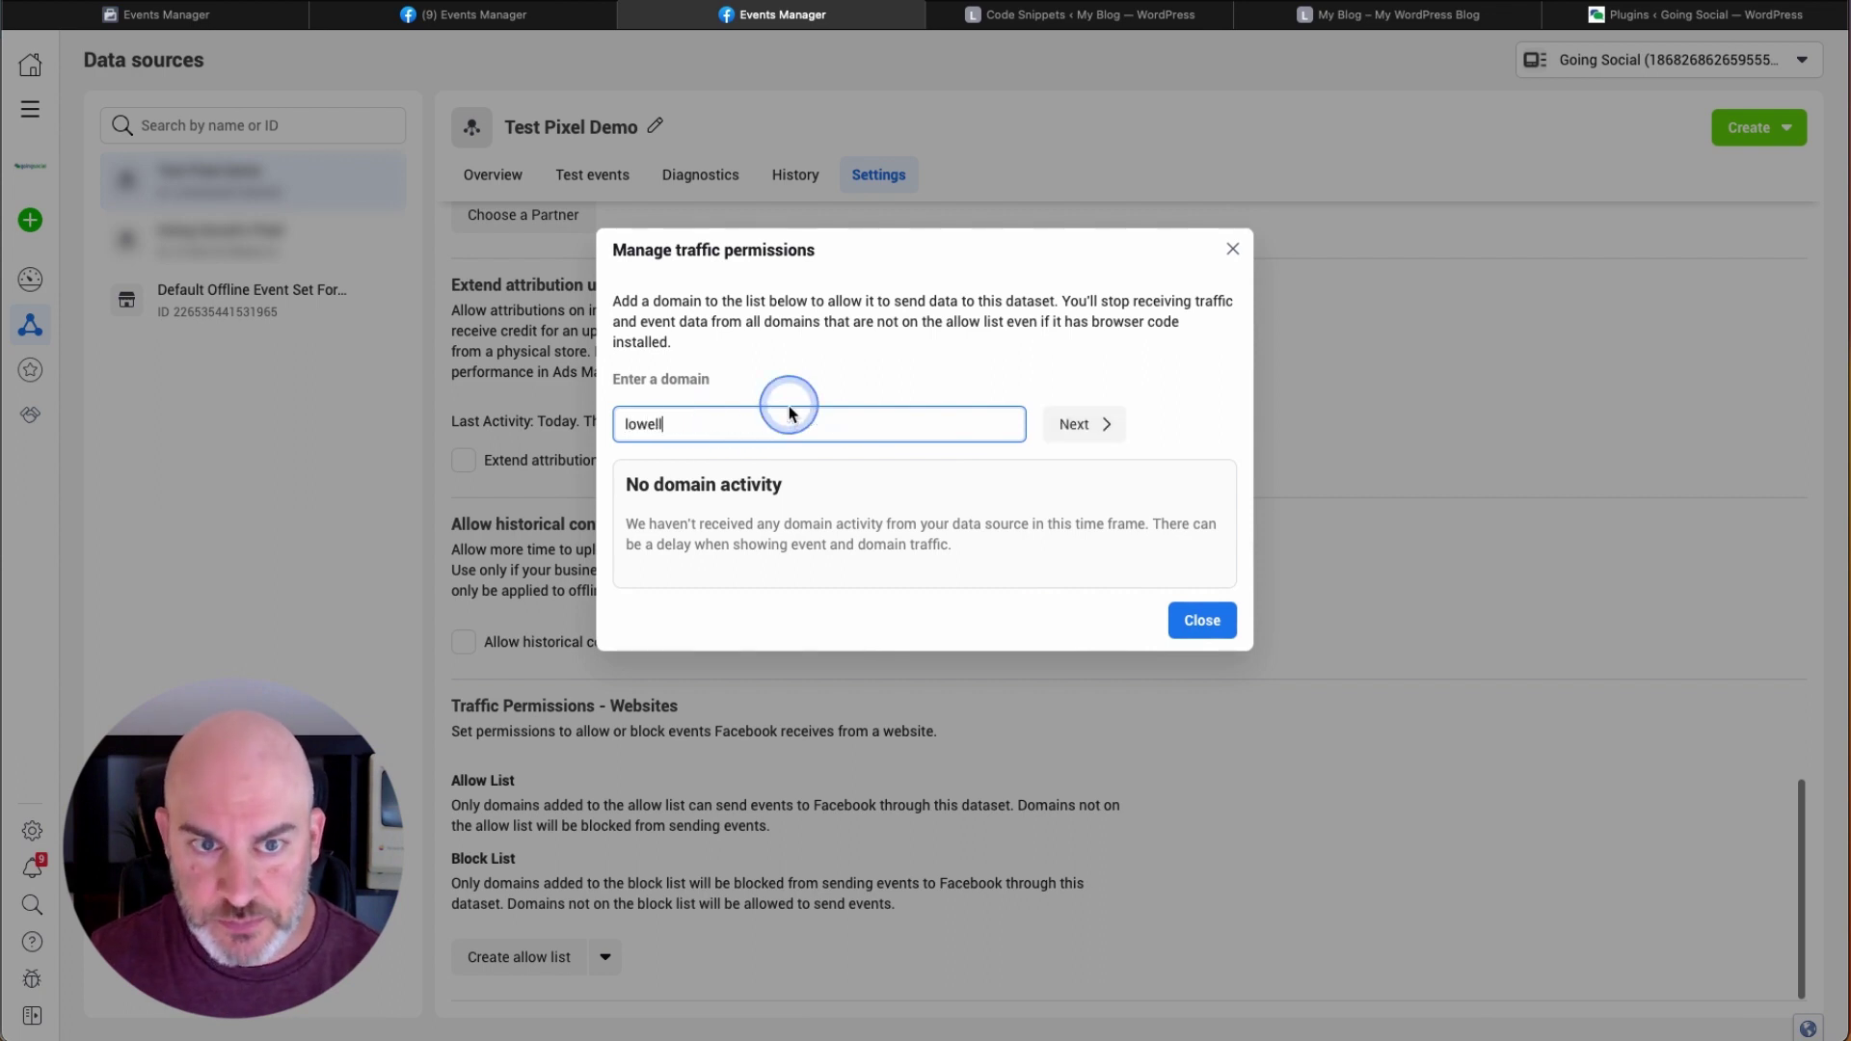
key("BackSpace")
key("BackSpace")
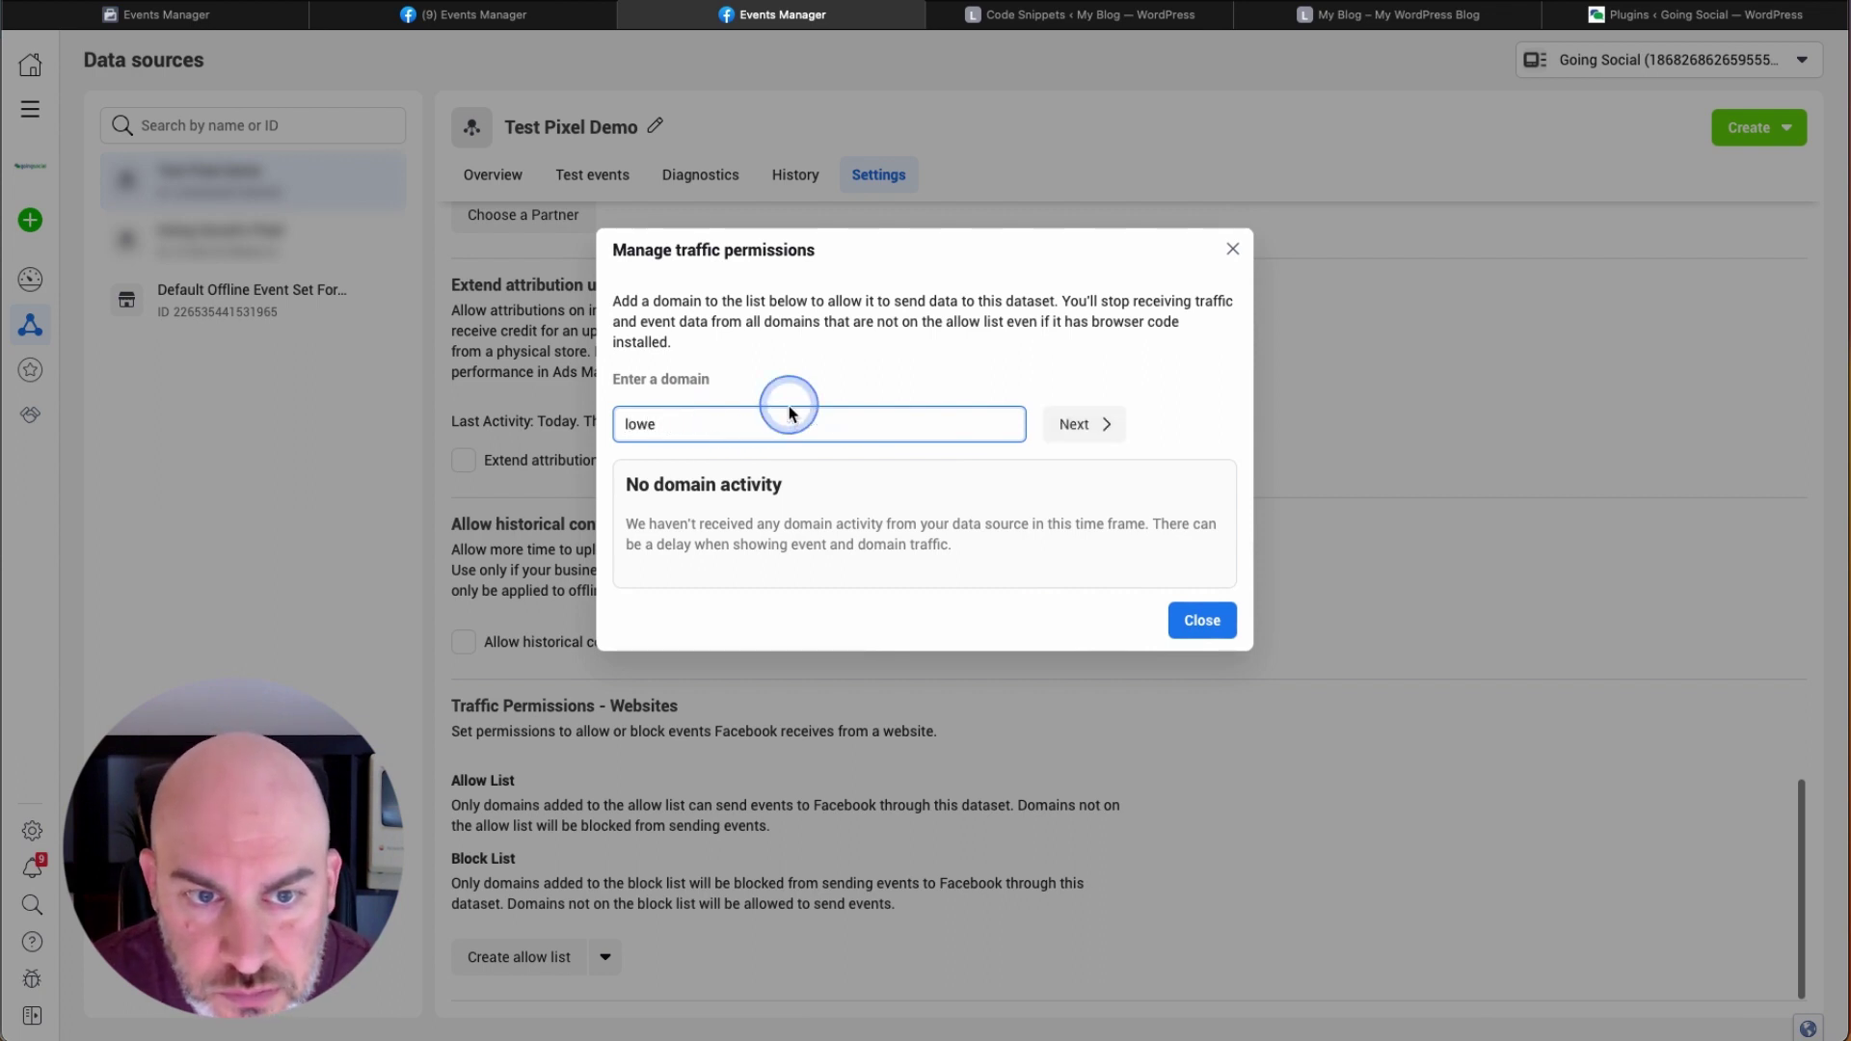
type("llbrown.com")
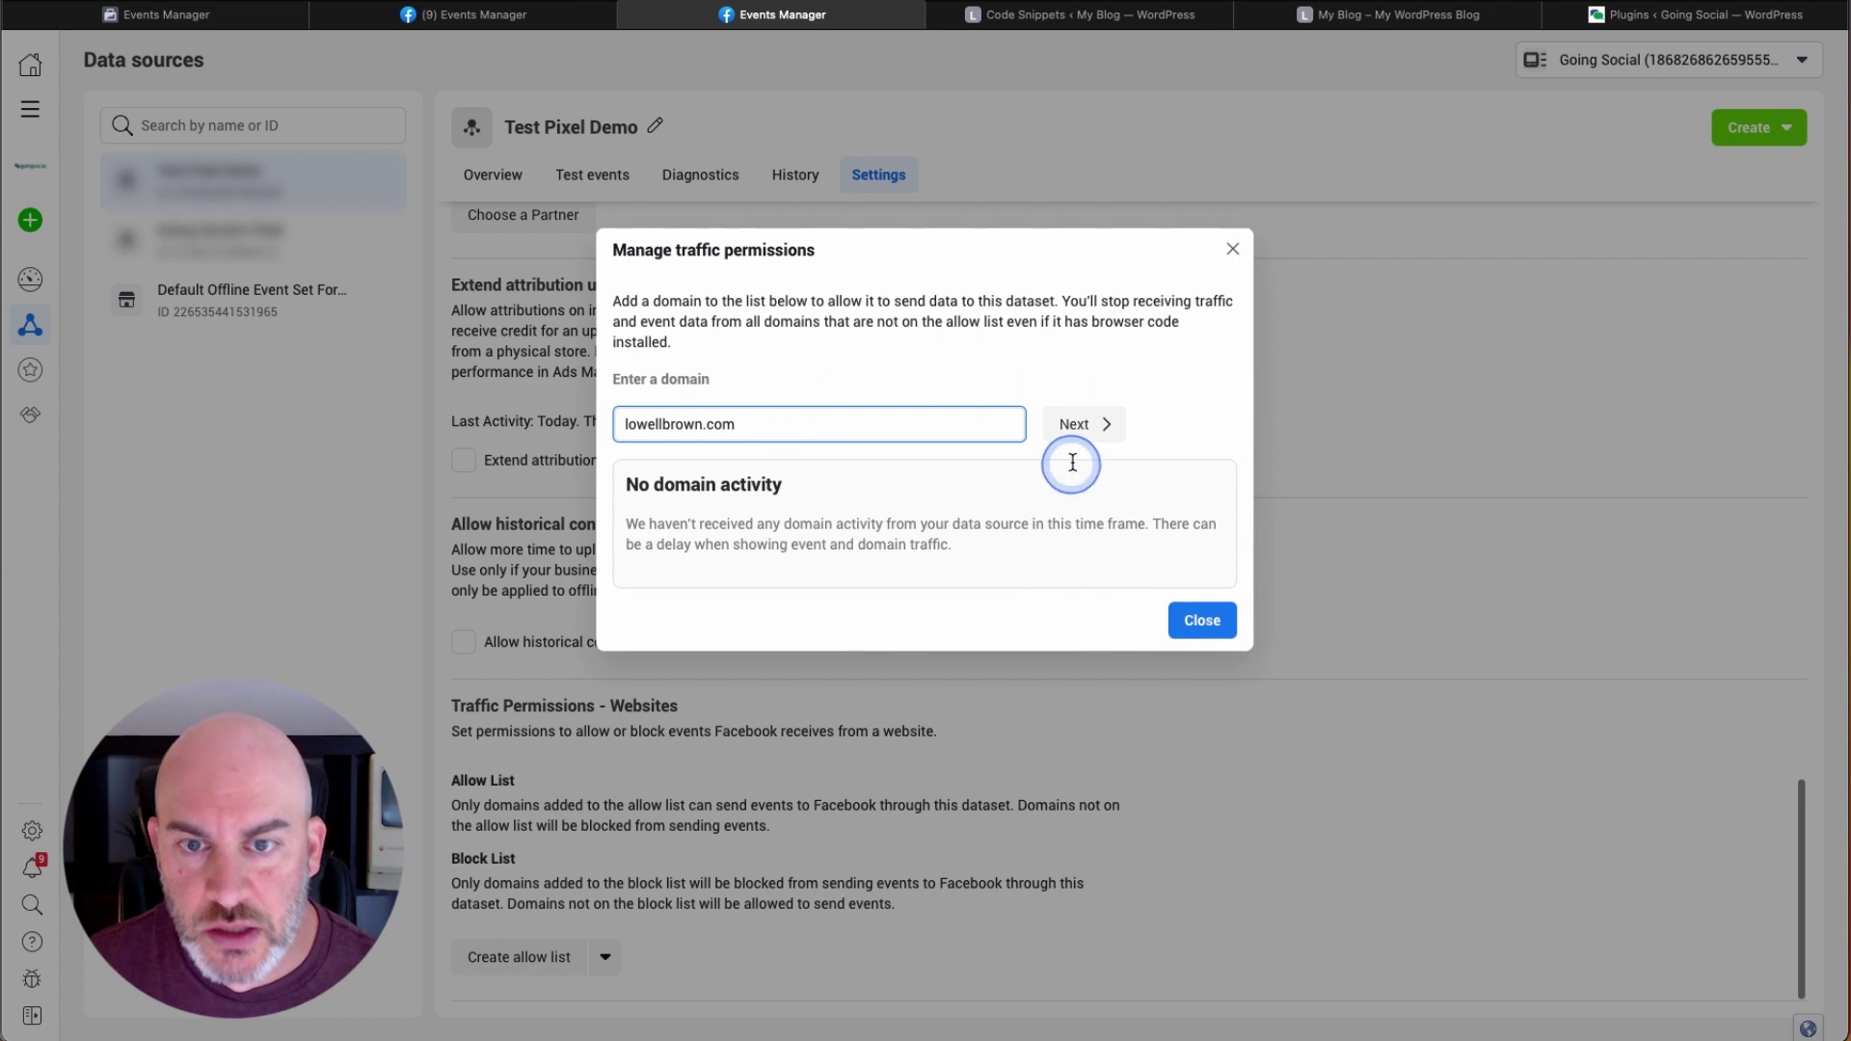
left_click(1078, 425)
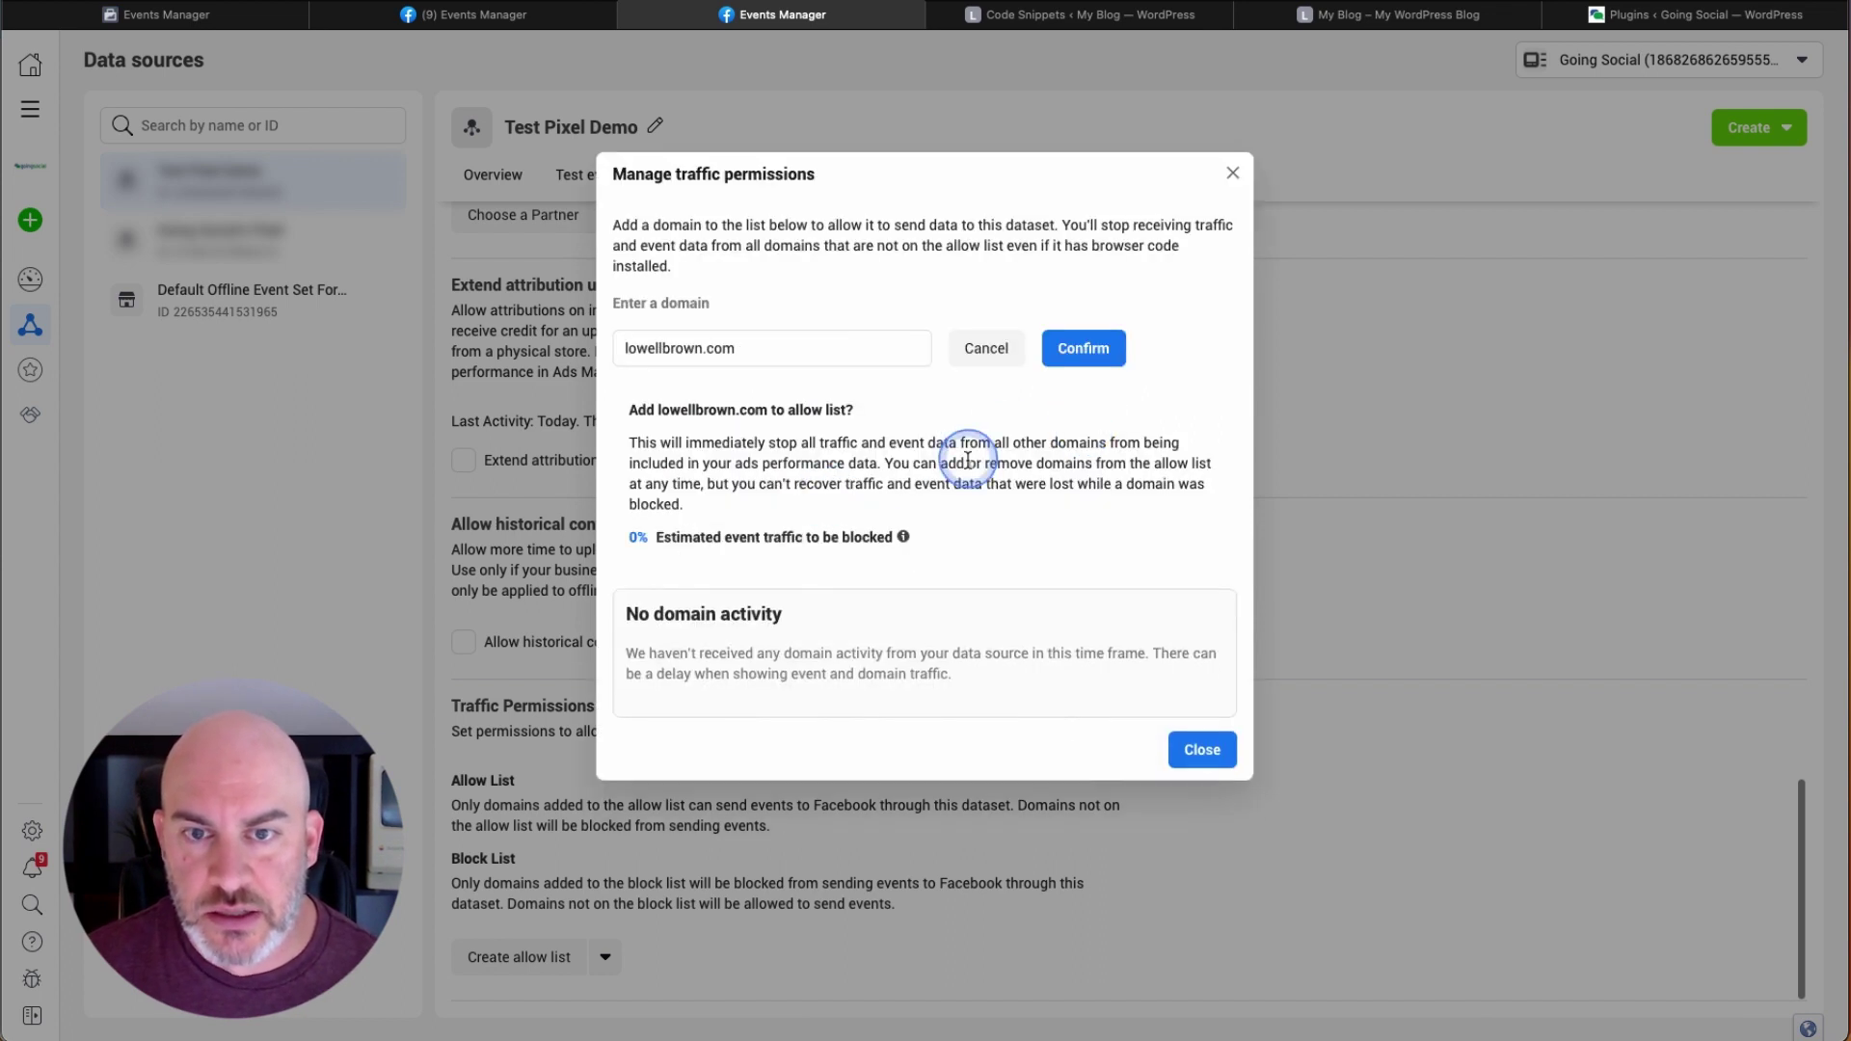
left_click(1099, 349)
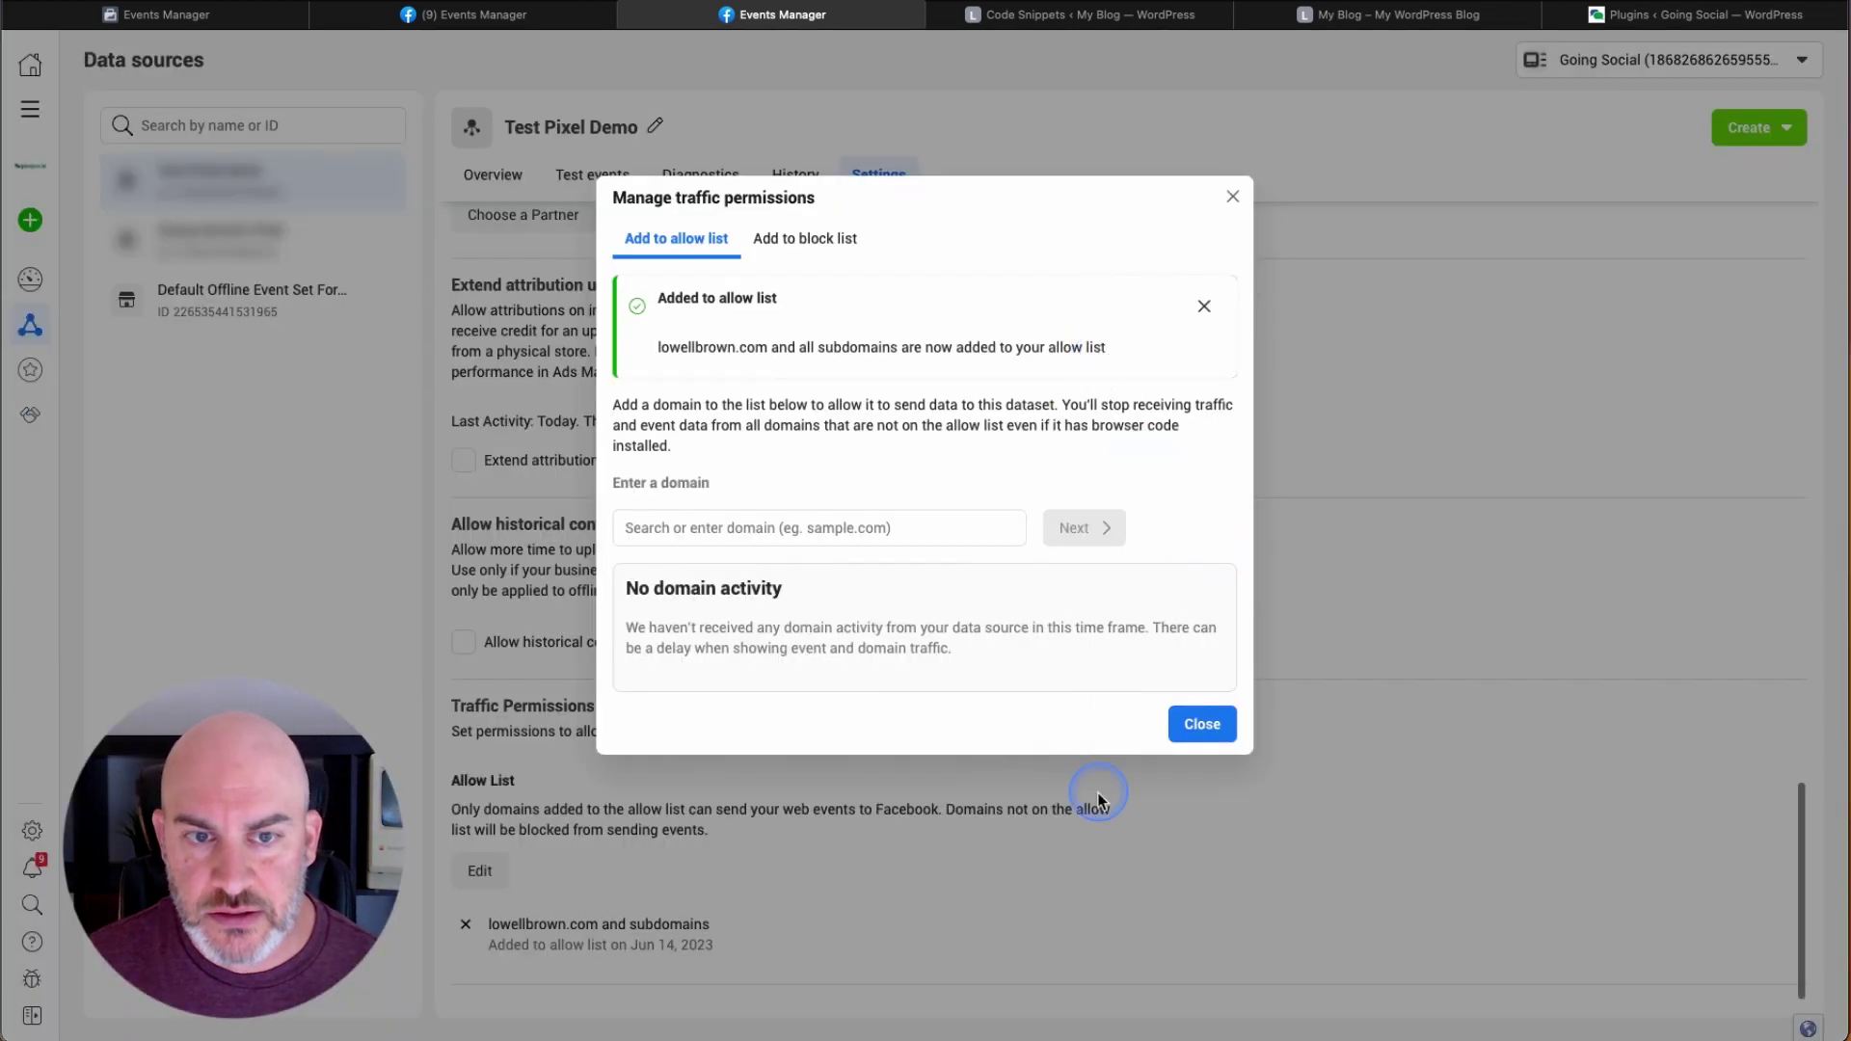
- Check the block list option in the traffic permissions, return to the allow list and close the dialog
left_click(793, 241)
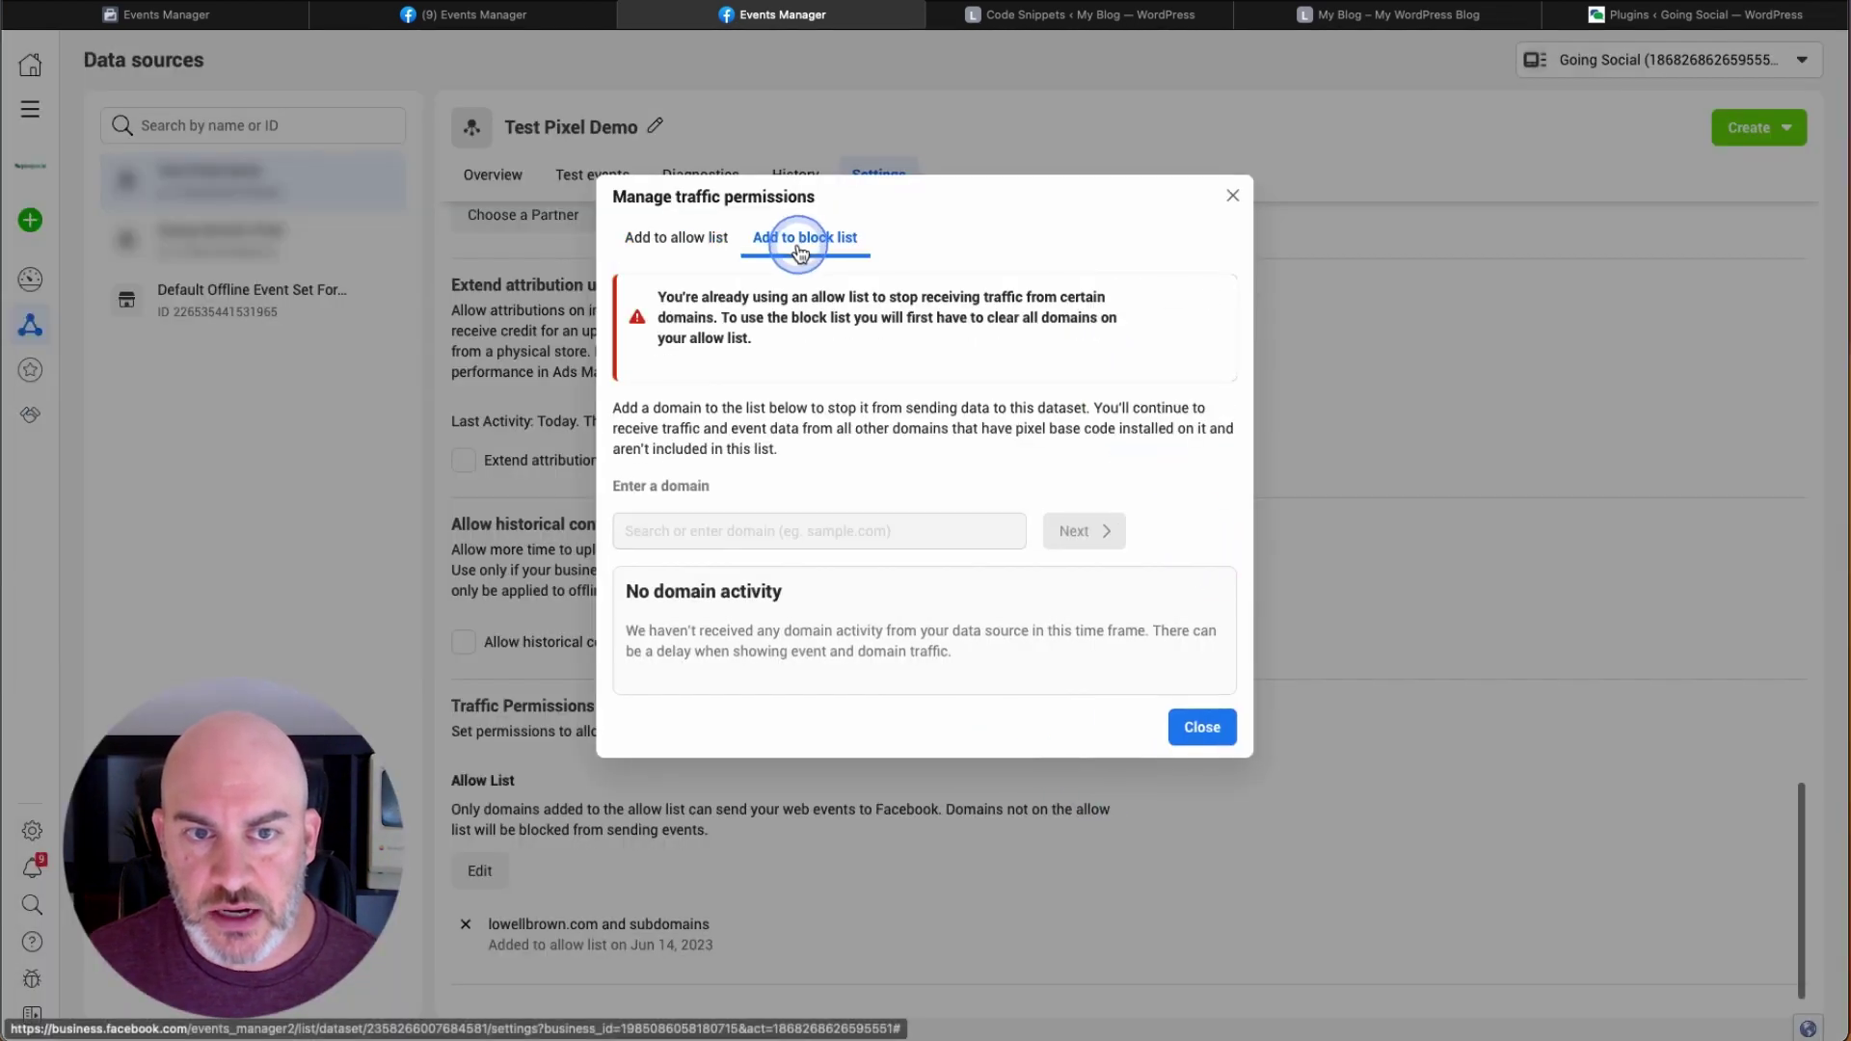
left_click(733, 241)
left_click(1210, 646)
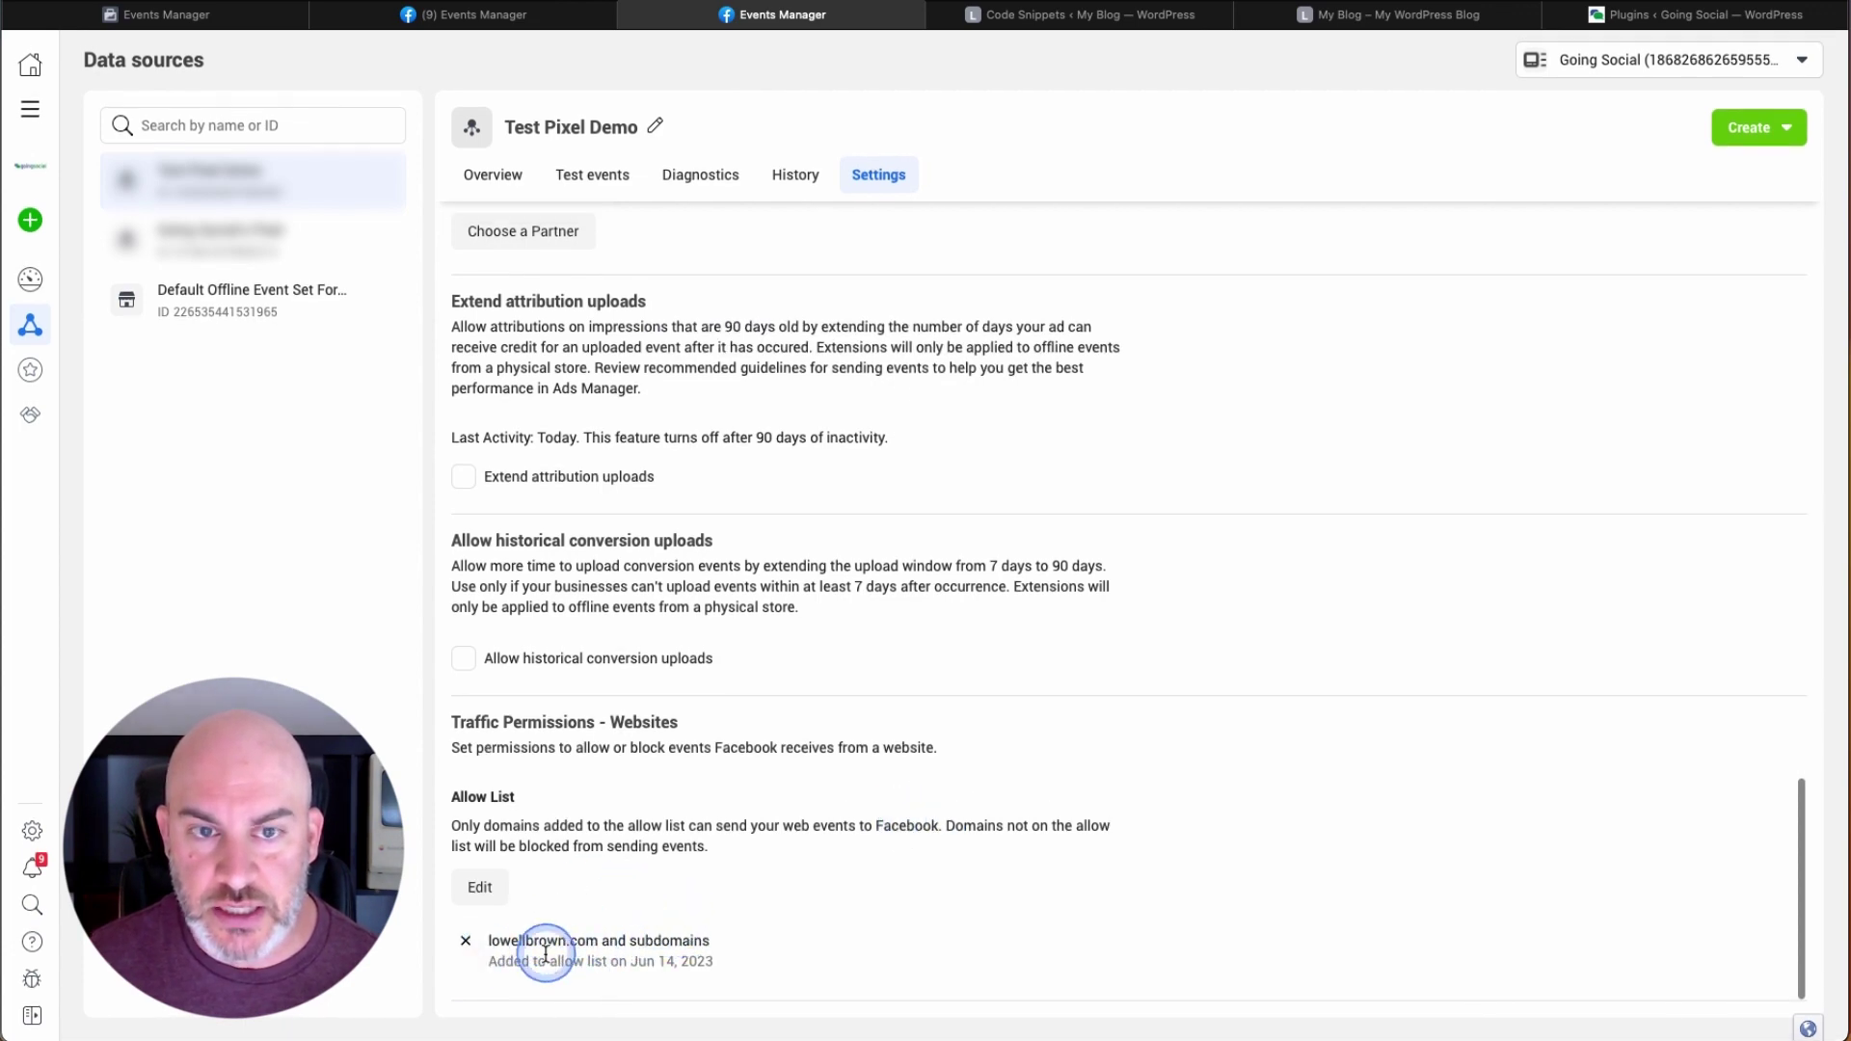
scroll(620, 778, "up", 12)
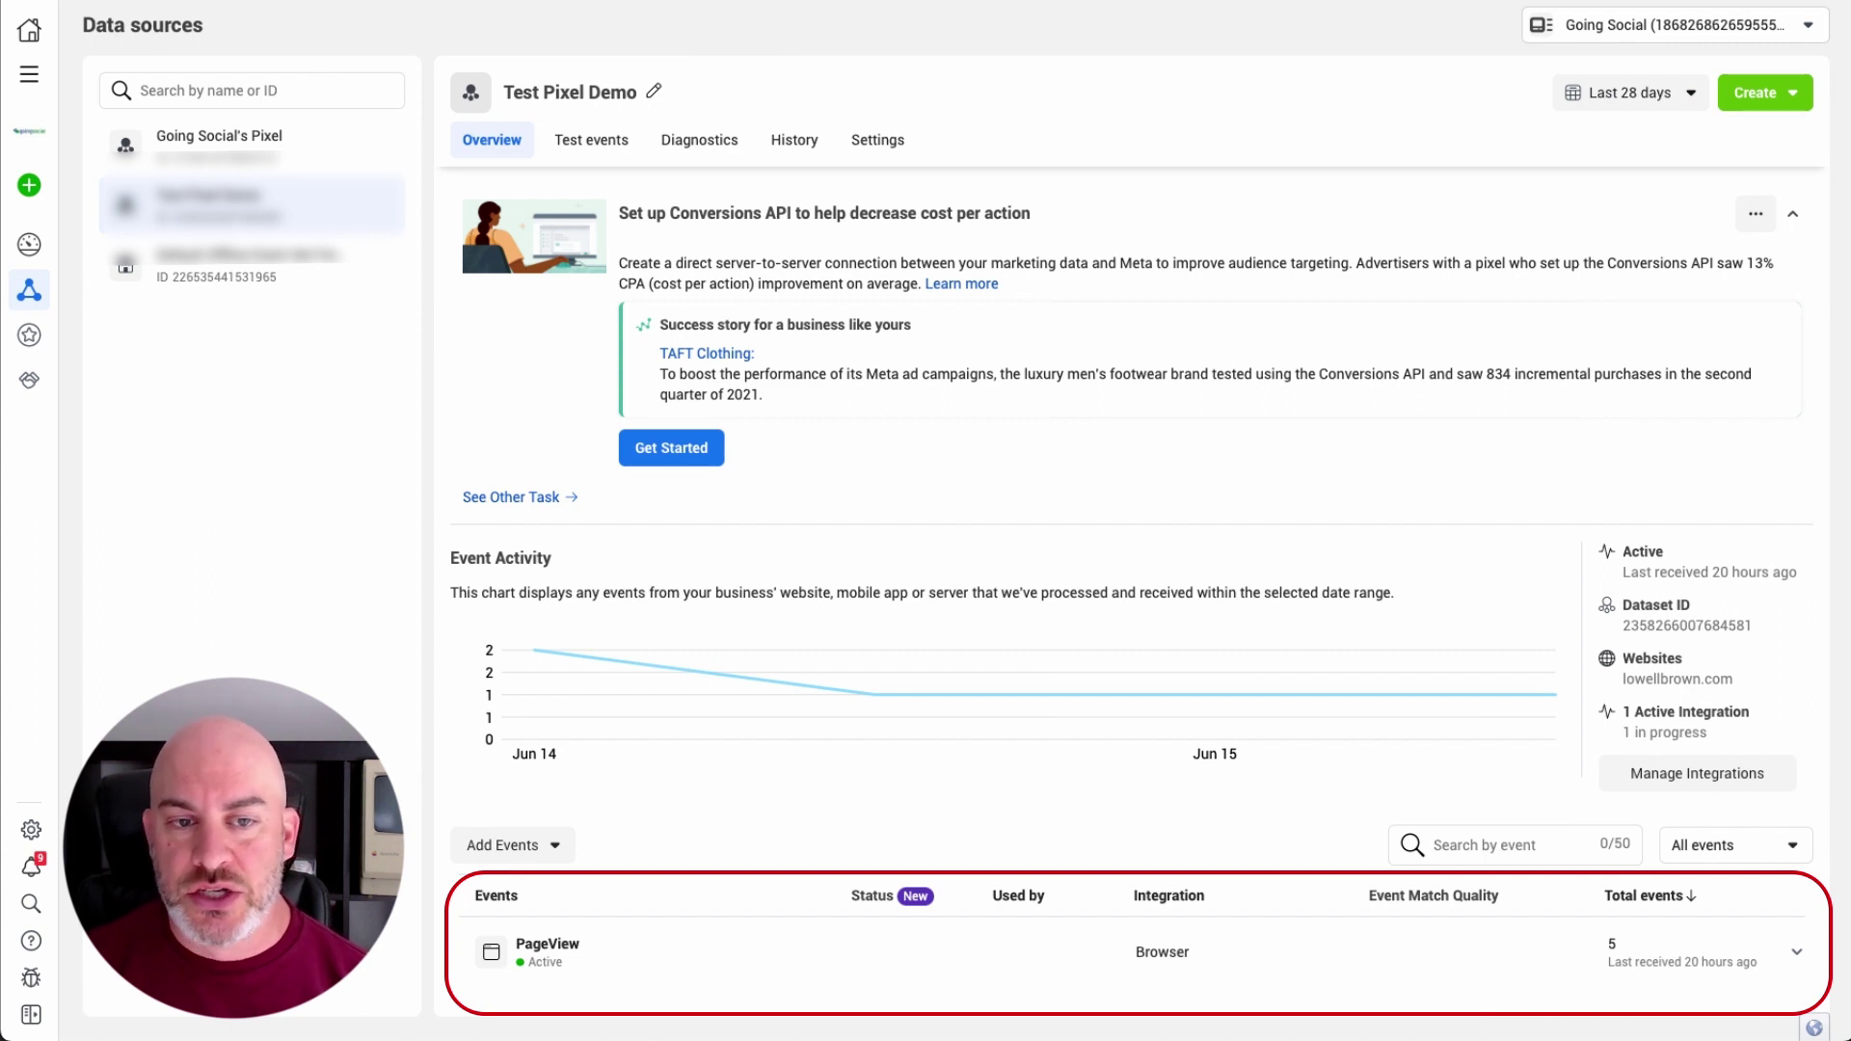
left_click(217, 150)
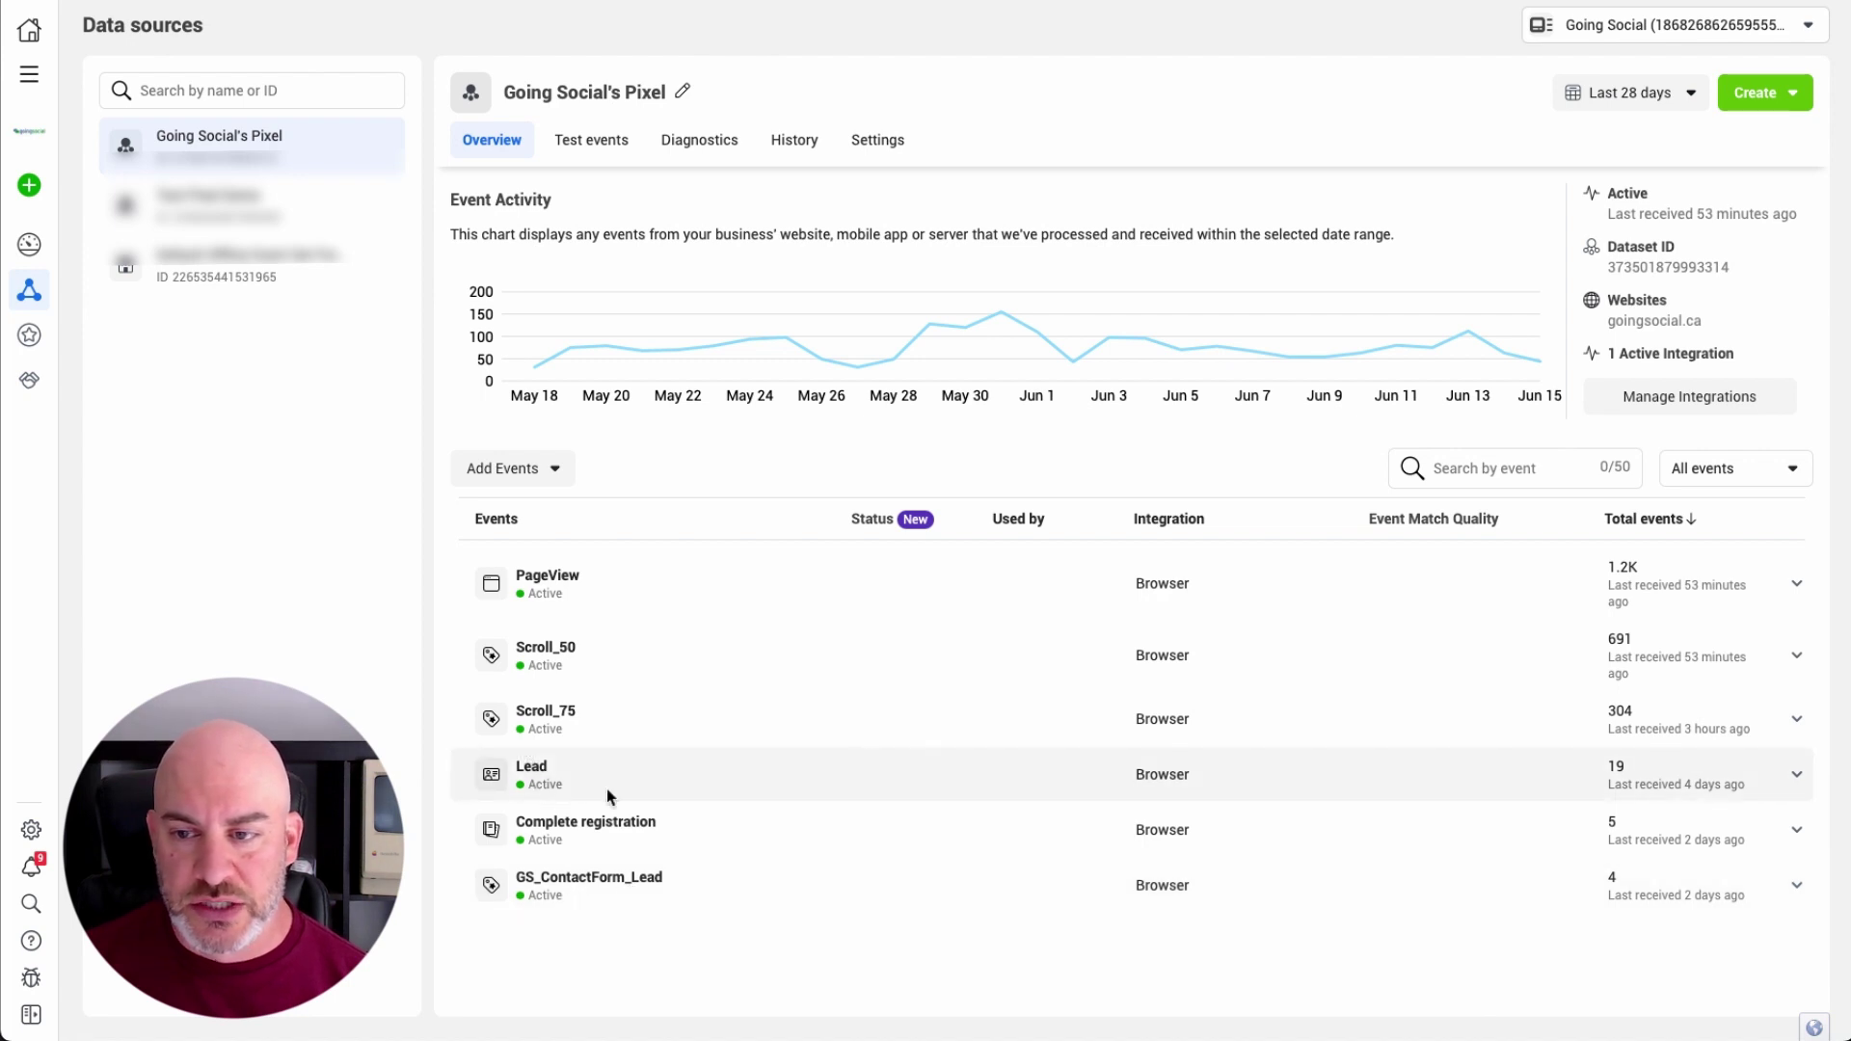
left_click(964, 583)
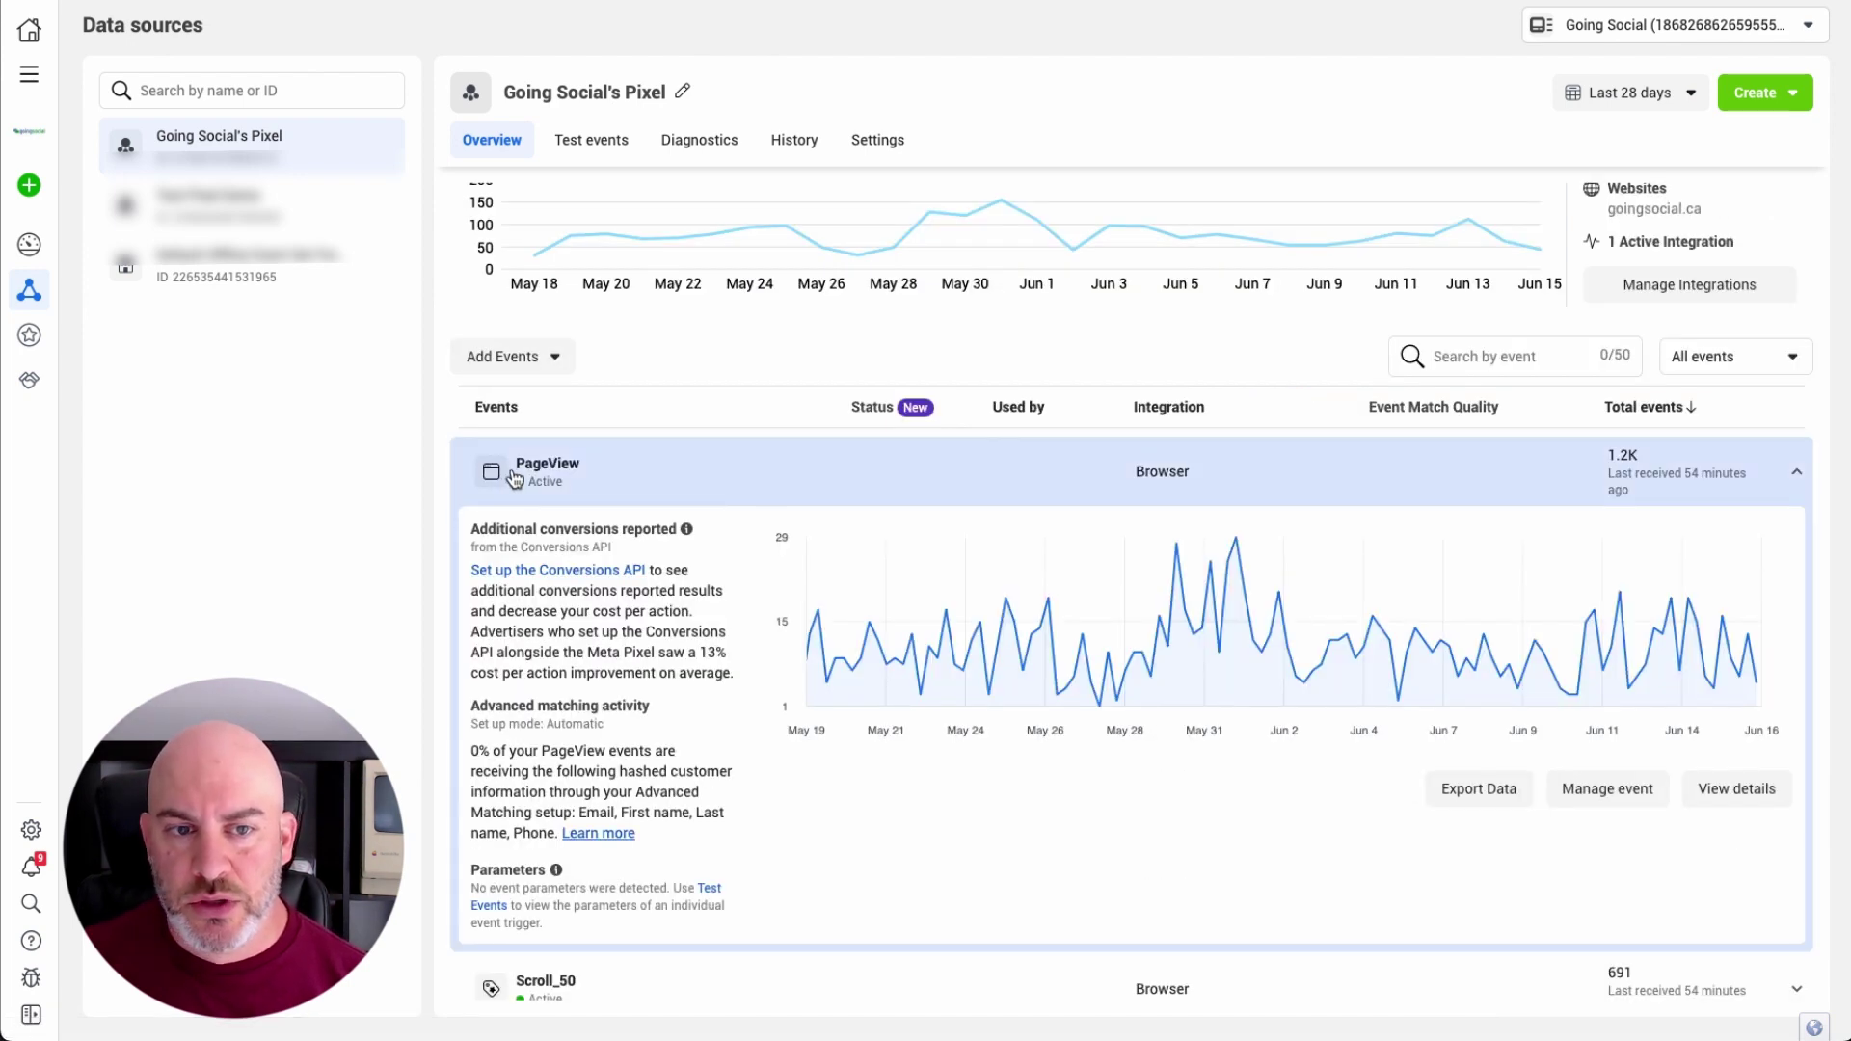
scroll(540, 608, "down", 1)
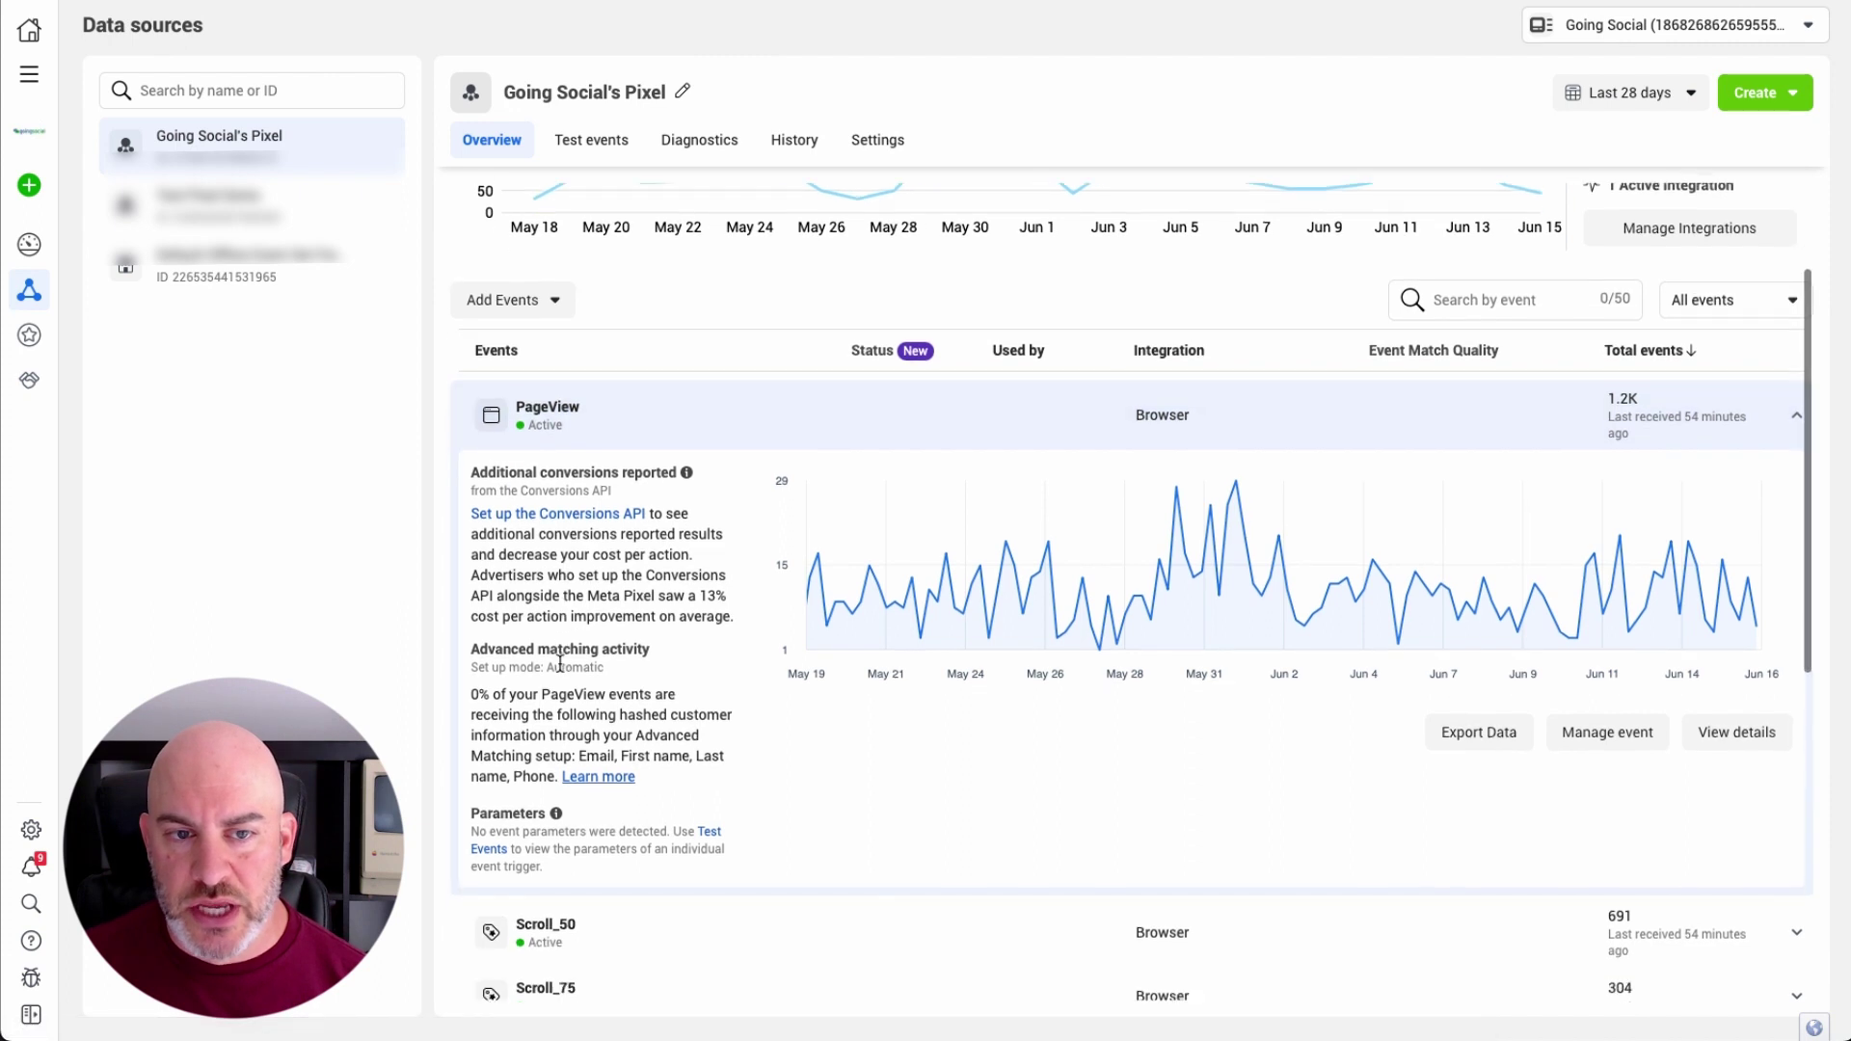
scroll(560, 665, "down", 1)
mouse_move(844, 571)
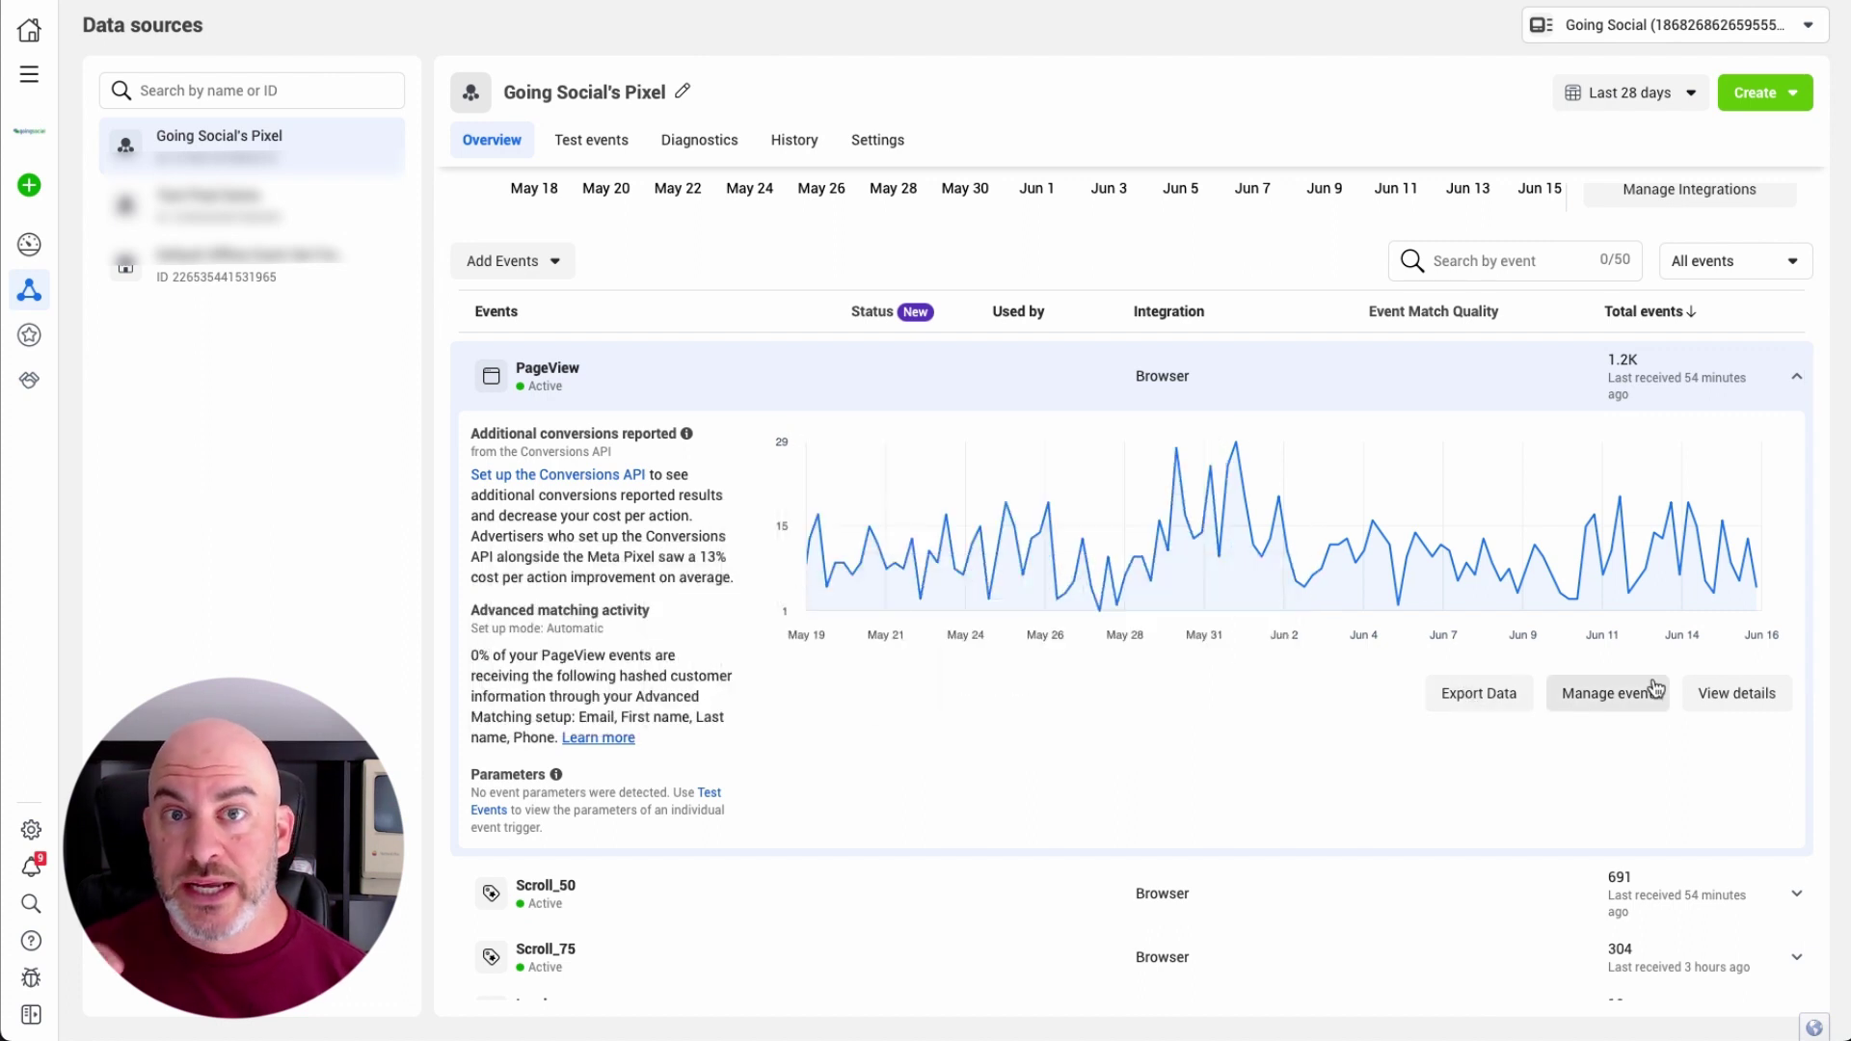
- Open the PageView event's details, examine its sampled activities, including the activity type filter and page URLs, and close the details
left_click(1743, 705)
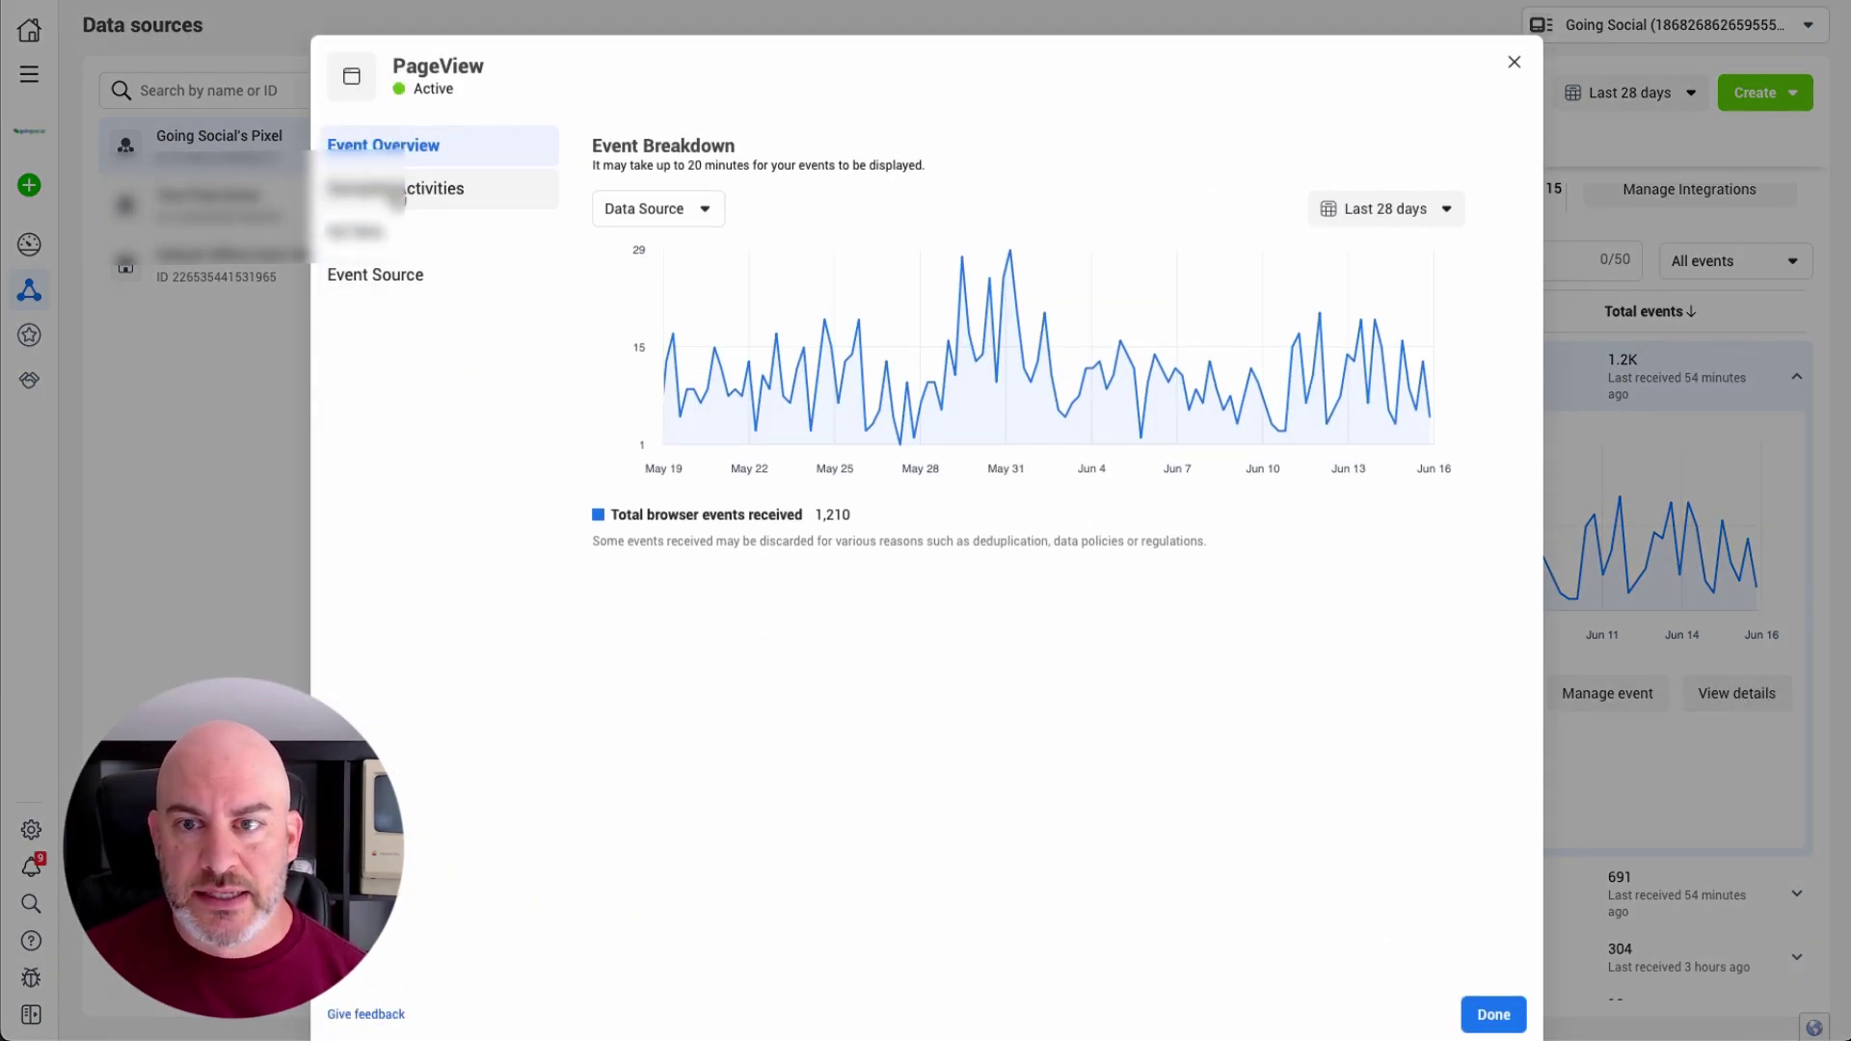
left_click(398, 193)
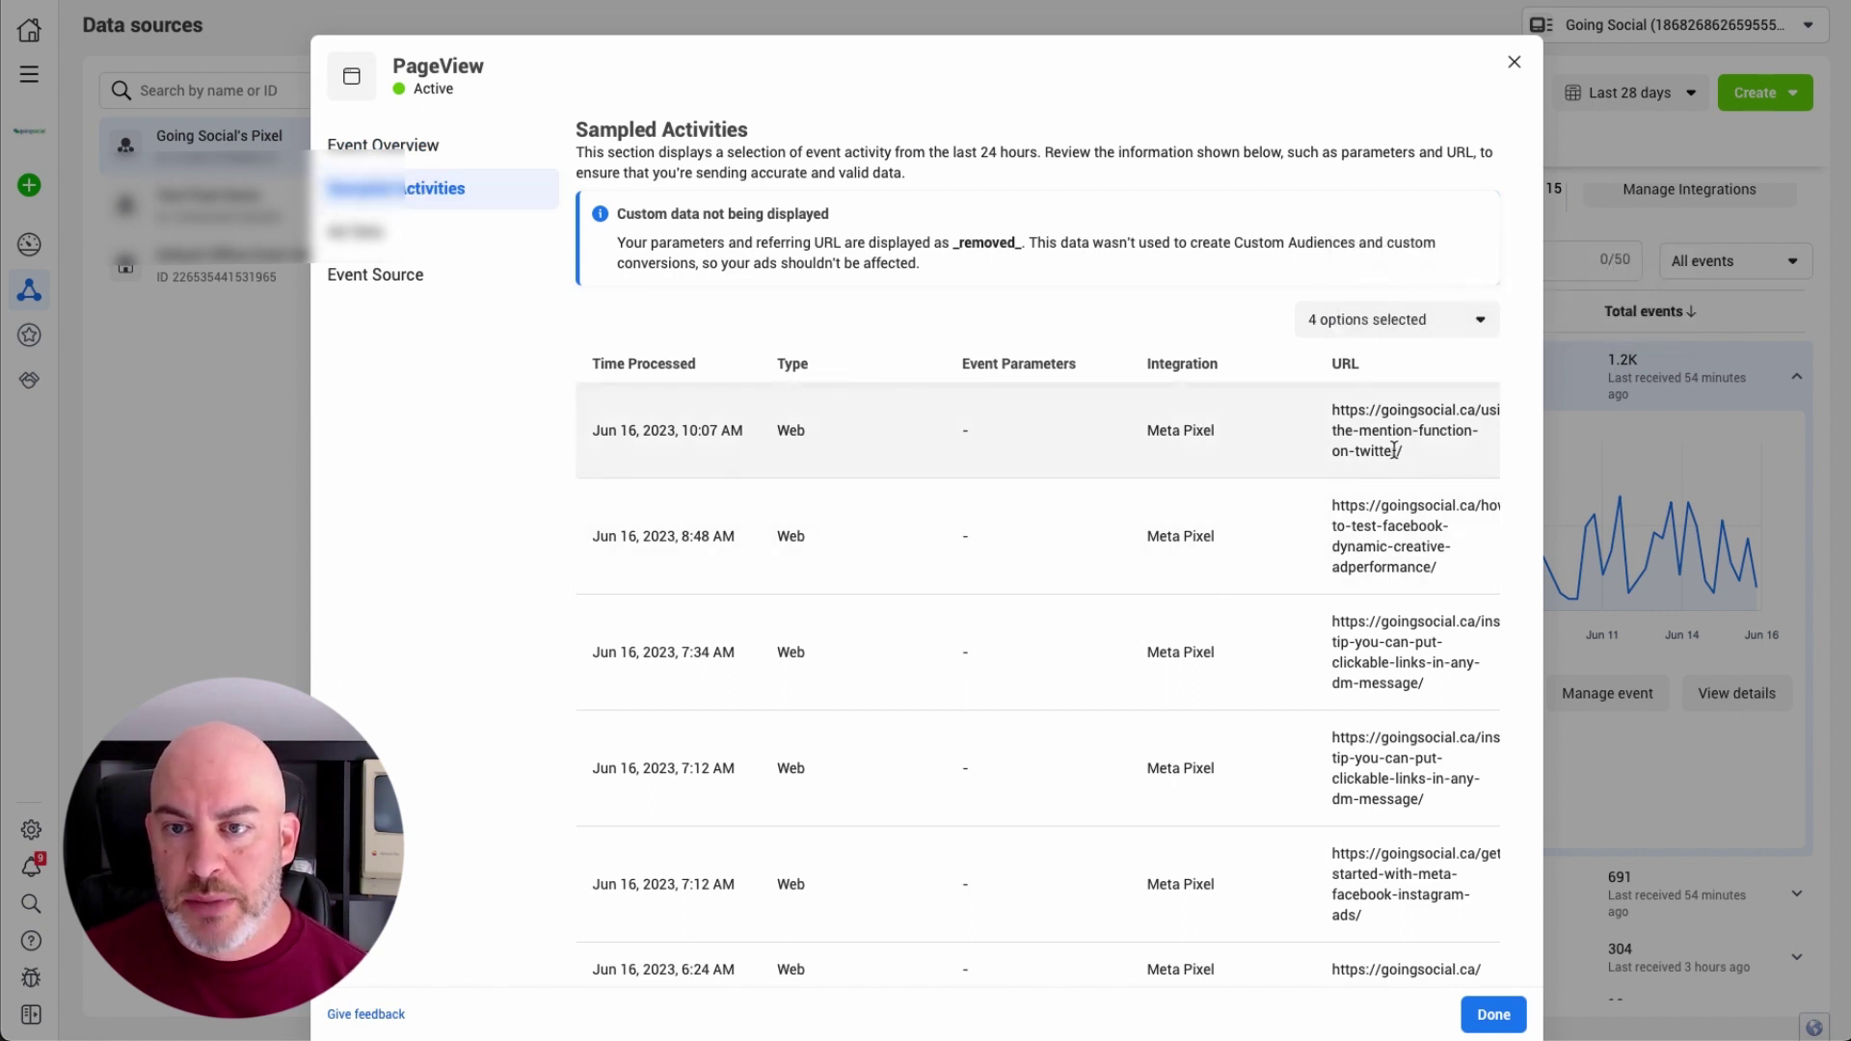
scroll(848, 578, "down", 2)
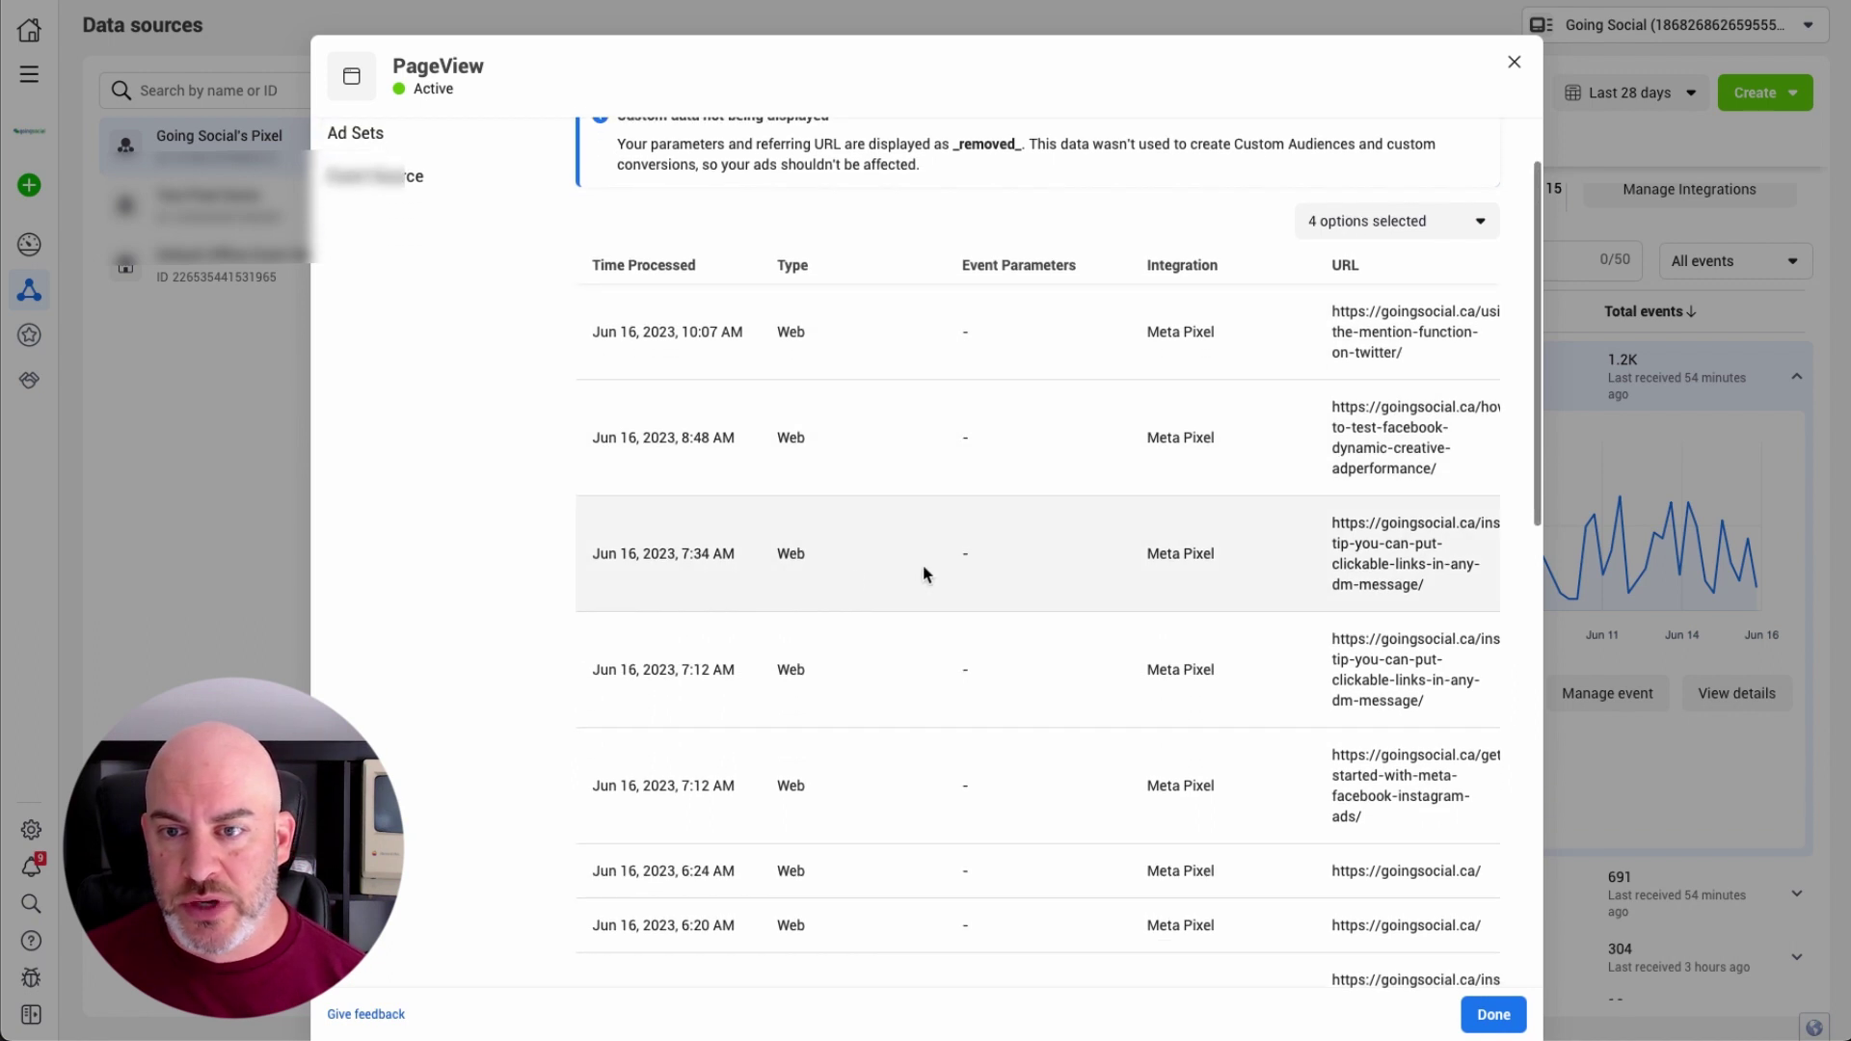
left_click(1479, 223)
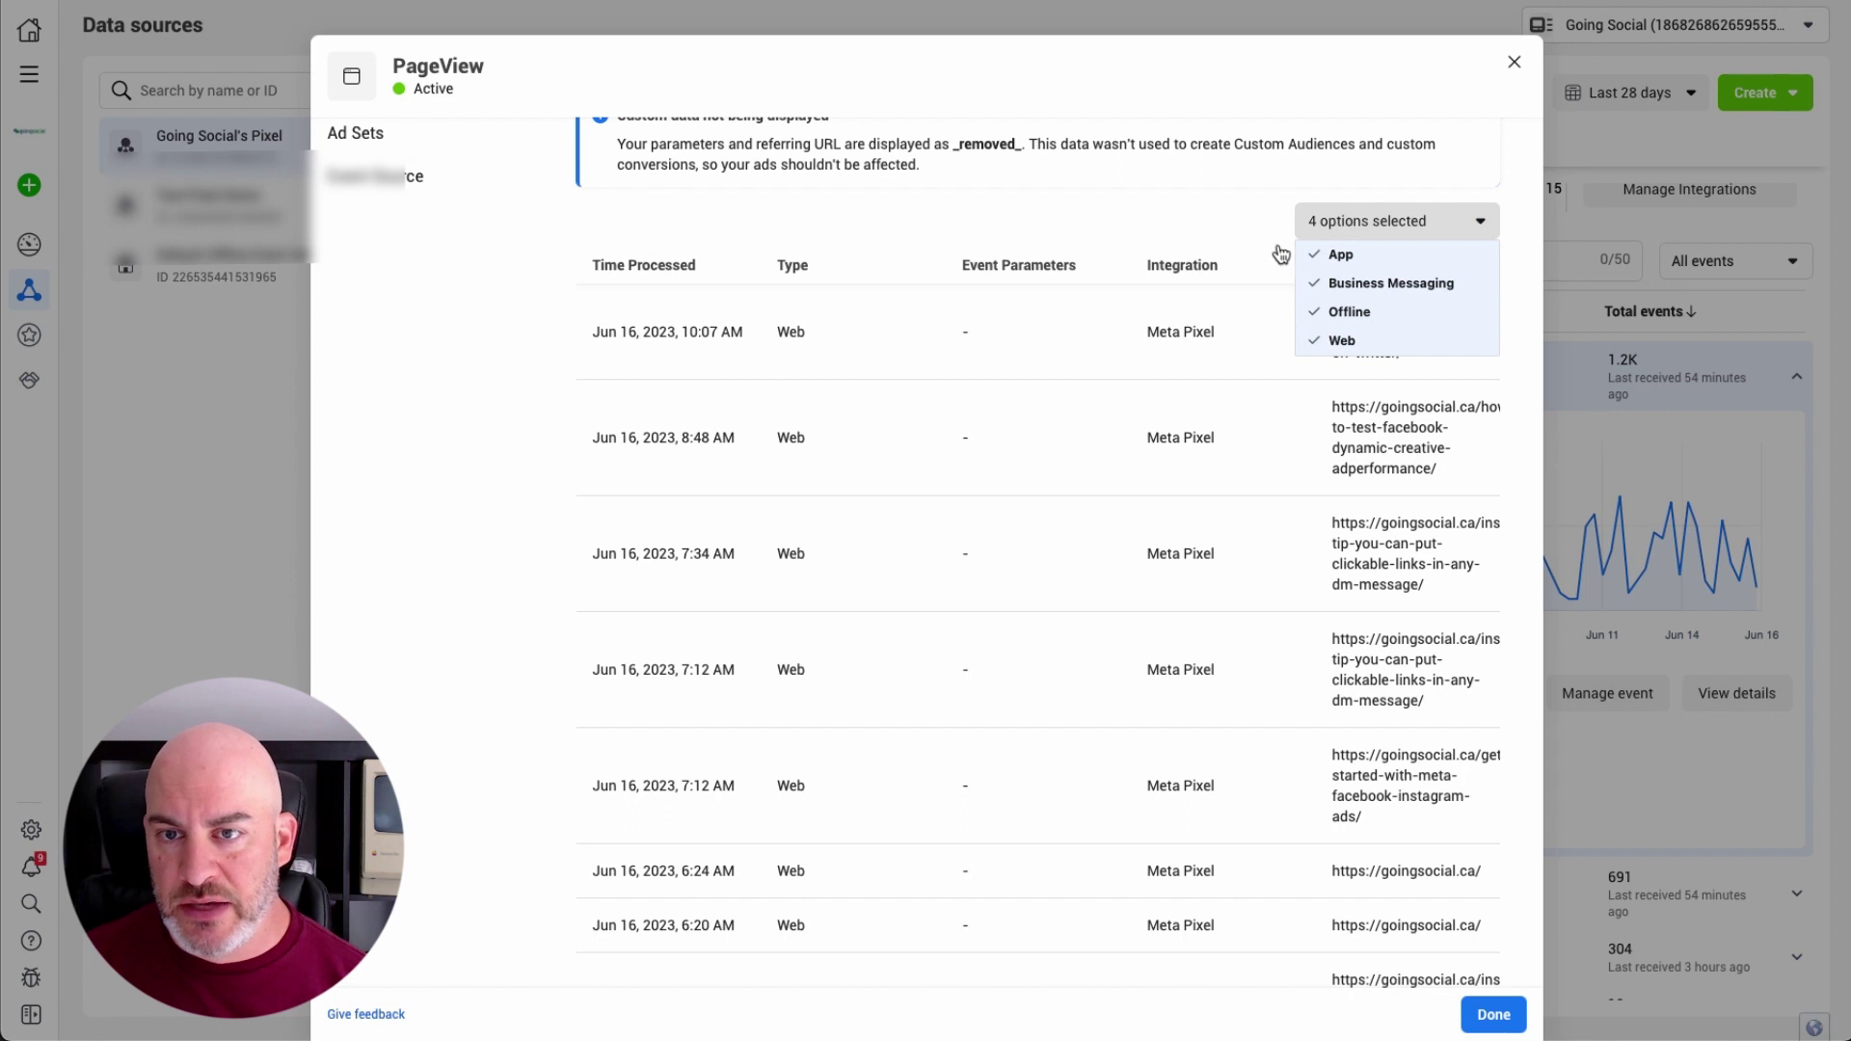
left_click(1249, 228)
scroll(1096, 559, "down", 2)
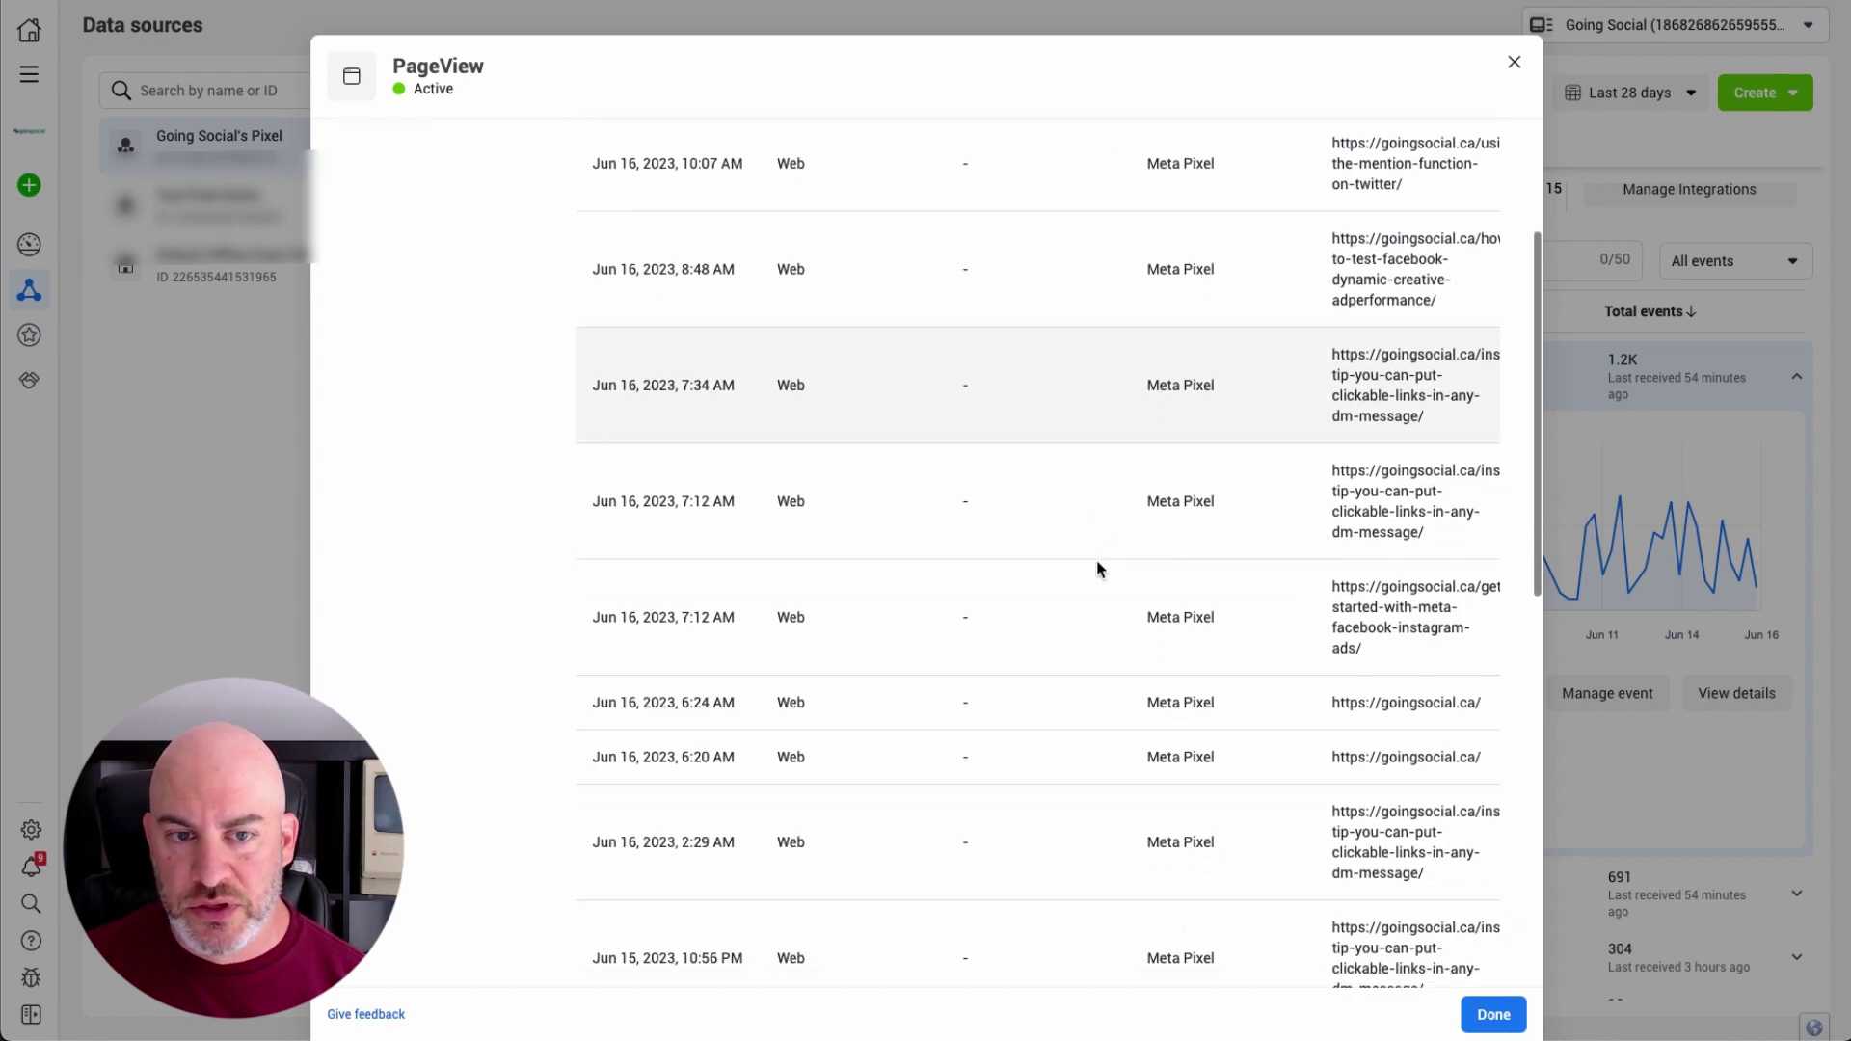
scroll(947, 546, "down", 1)
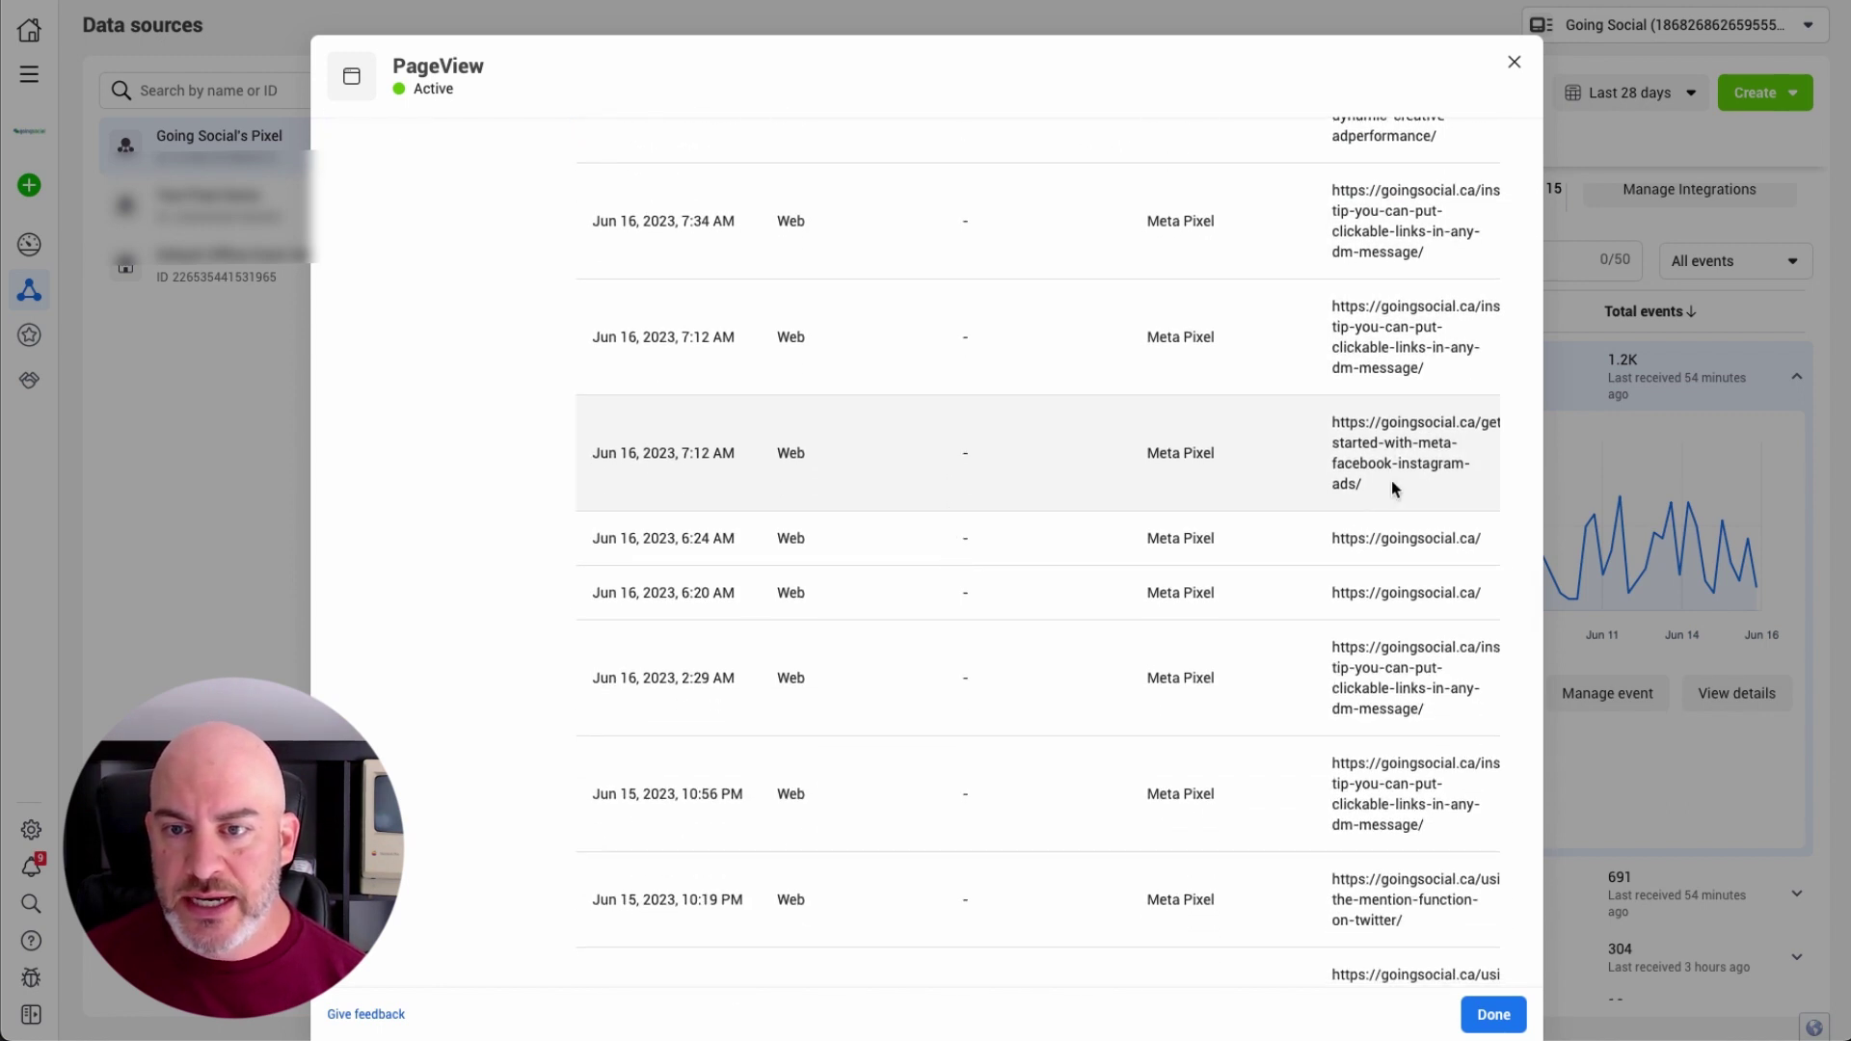
scroll(1321, 662, "down", 1)
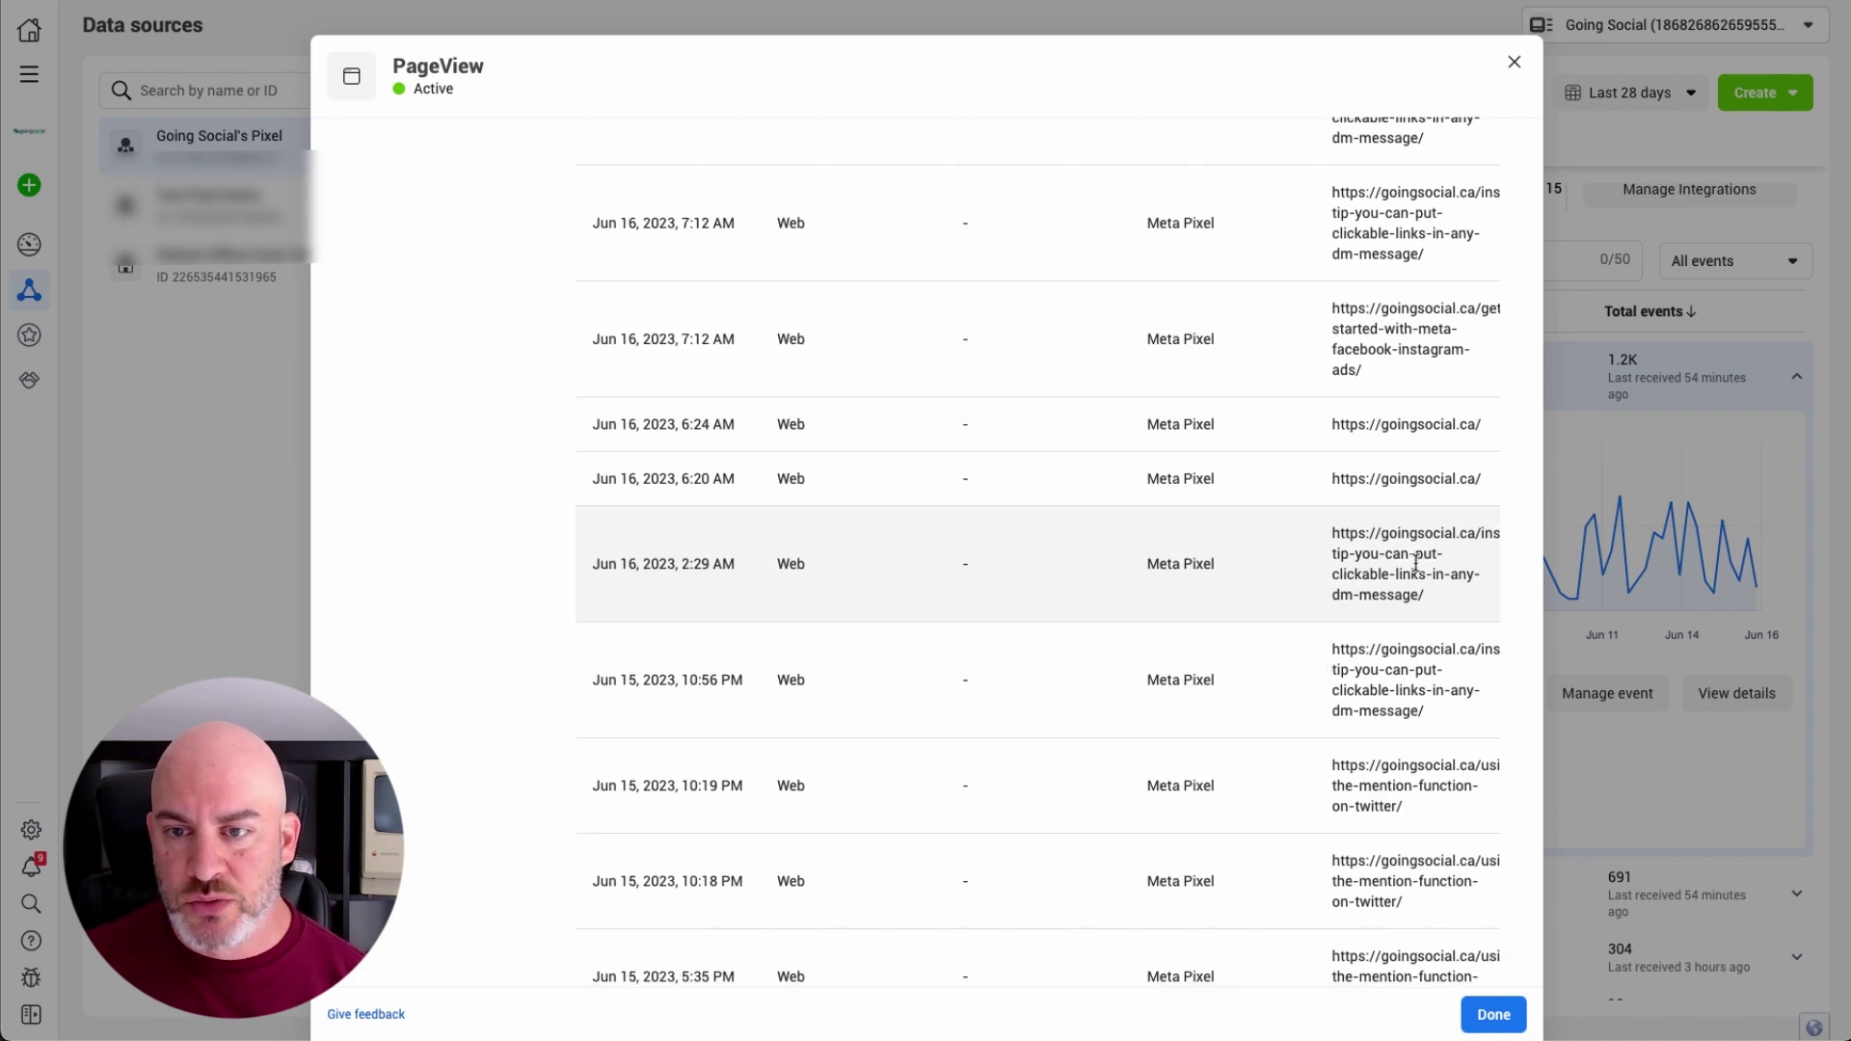
scroll(1357, 765, "down", 3)
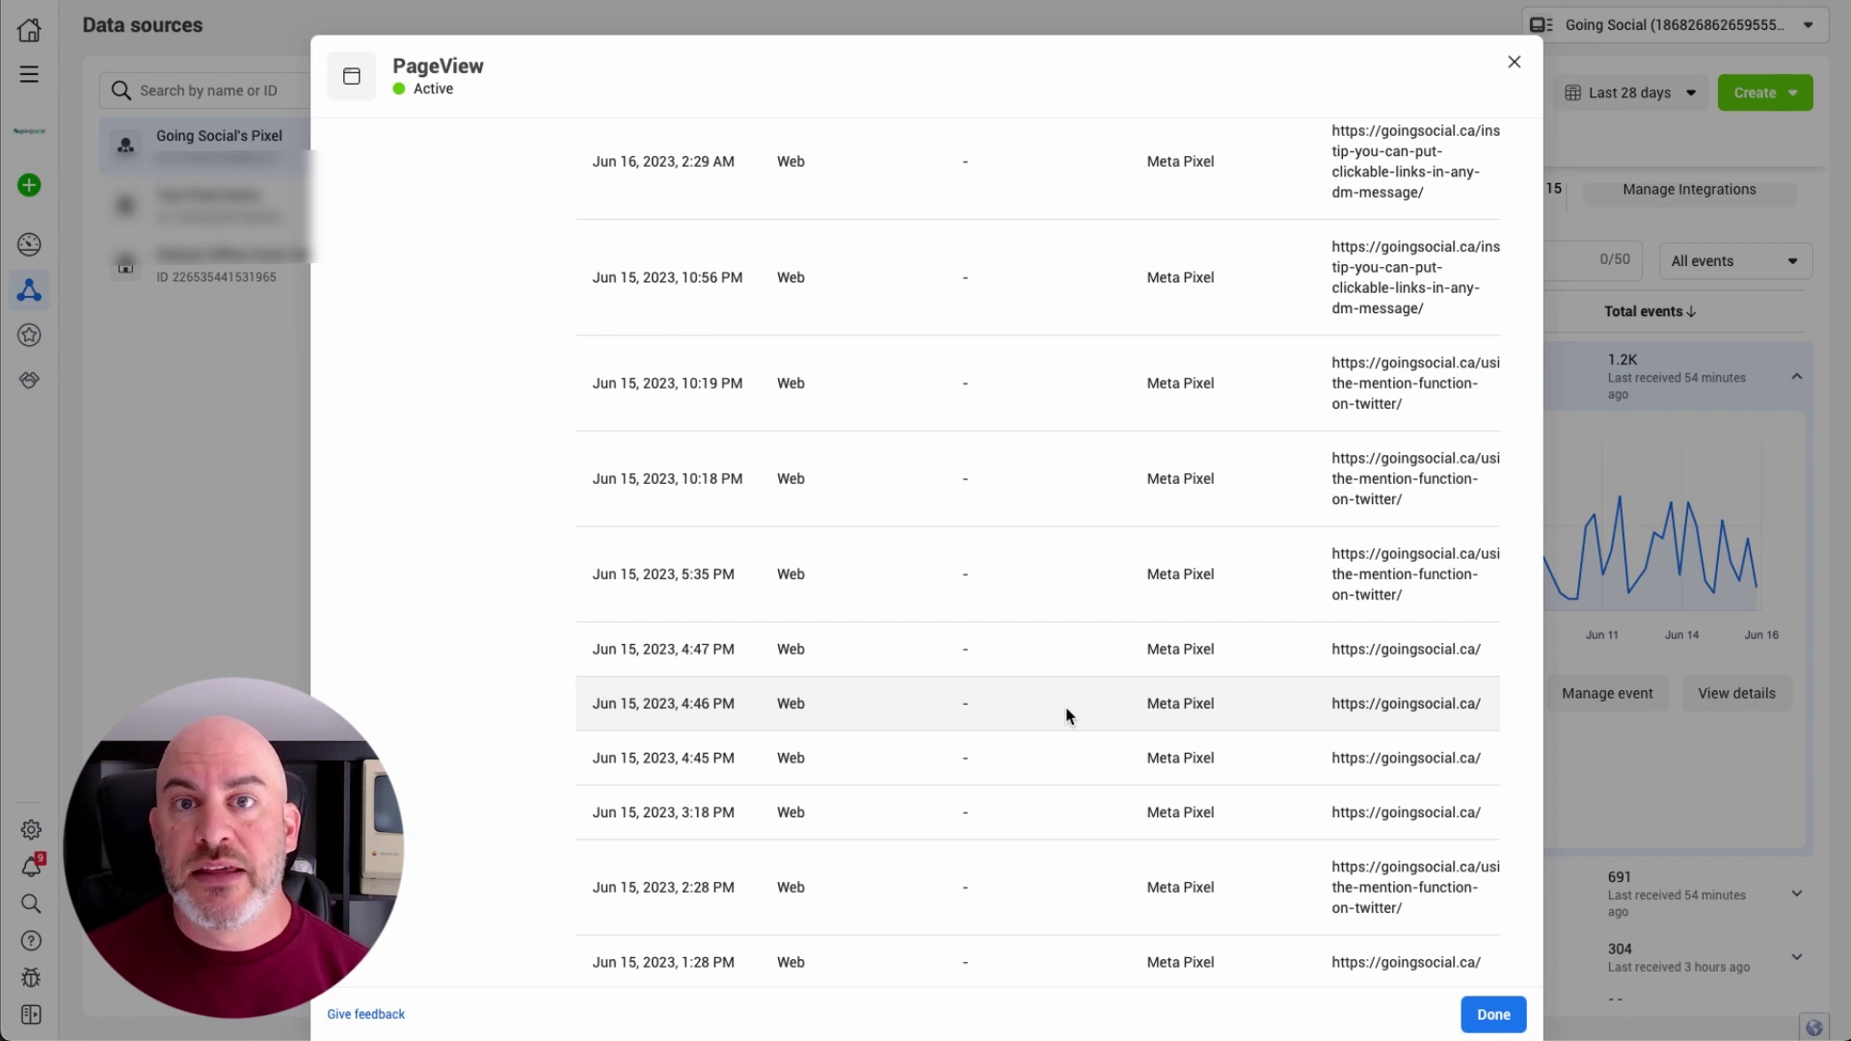
scroll(1099, 715, "down", 3)
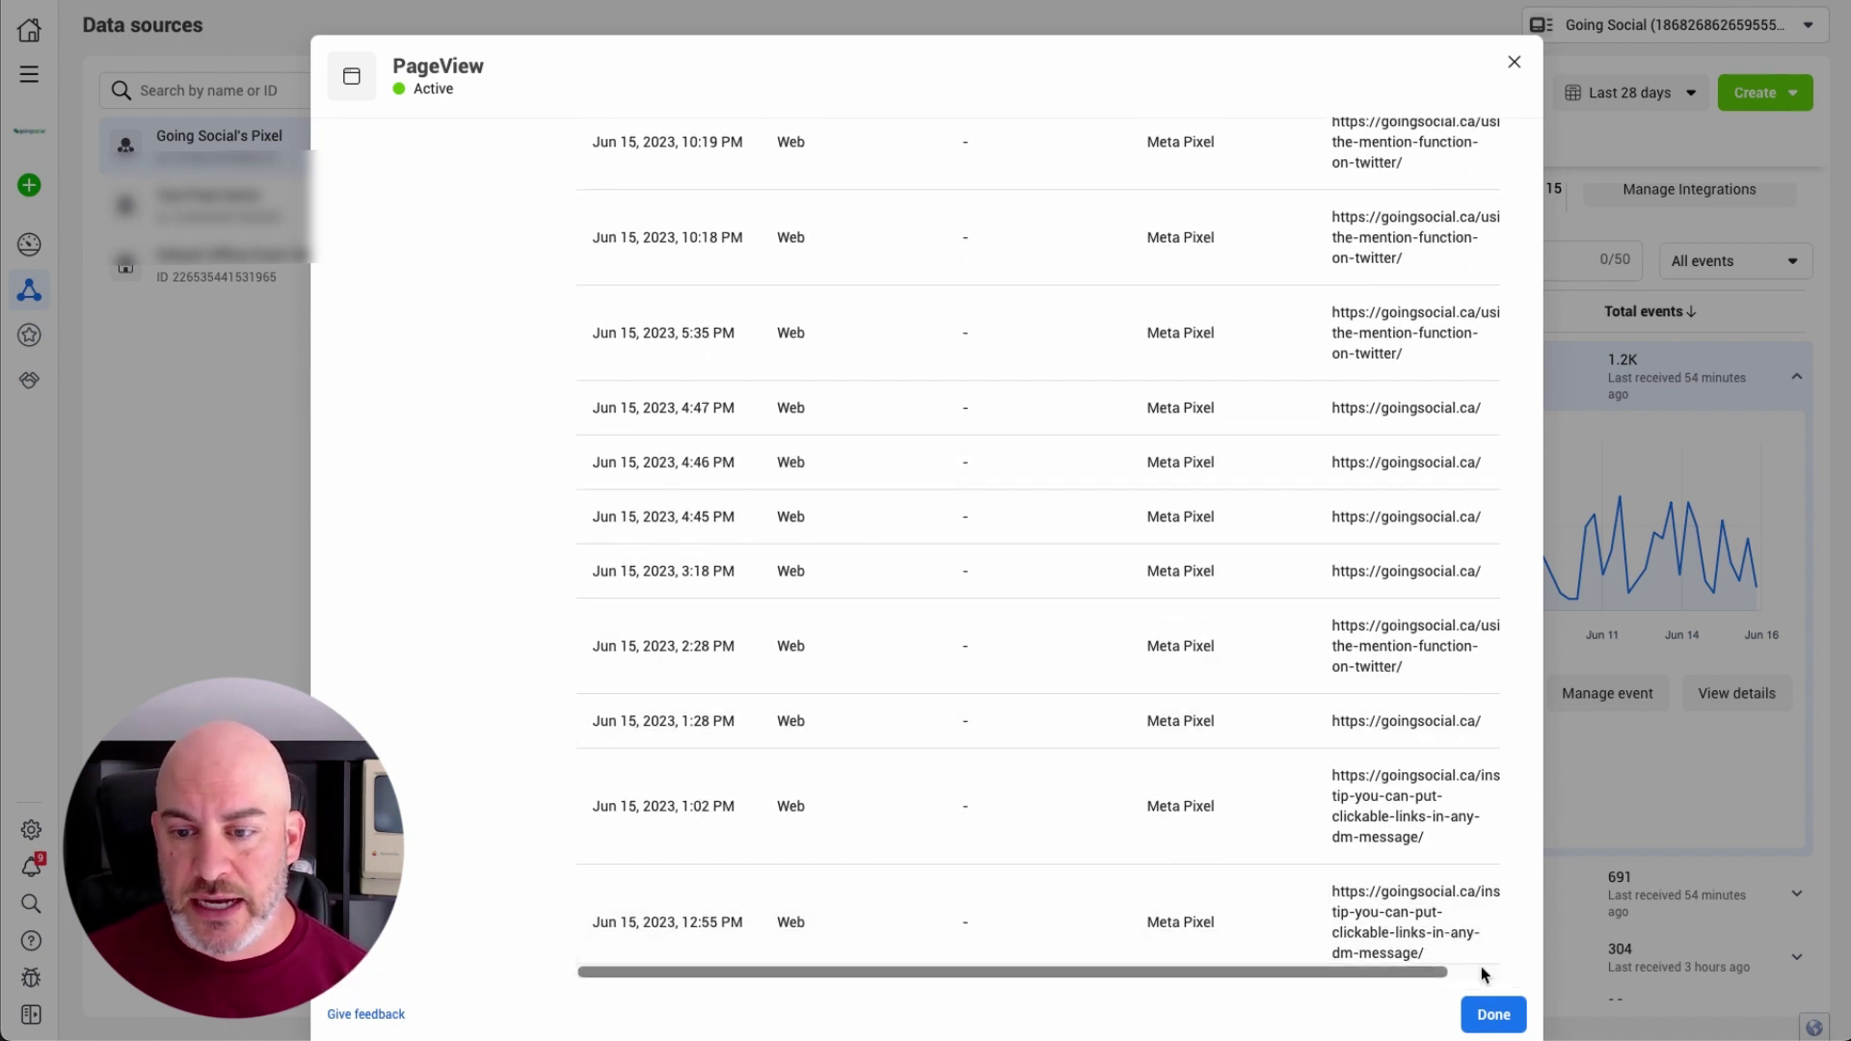
left_click(1494, 1014)
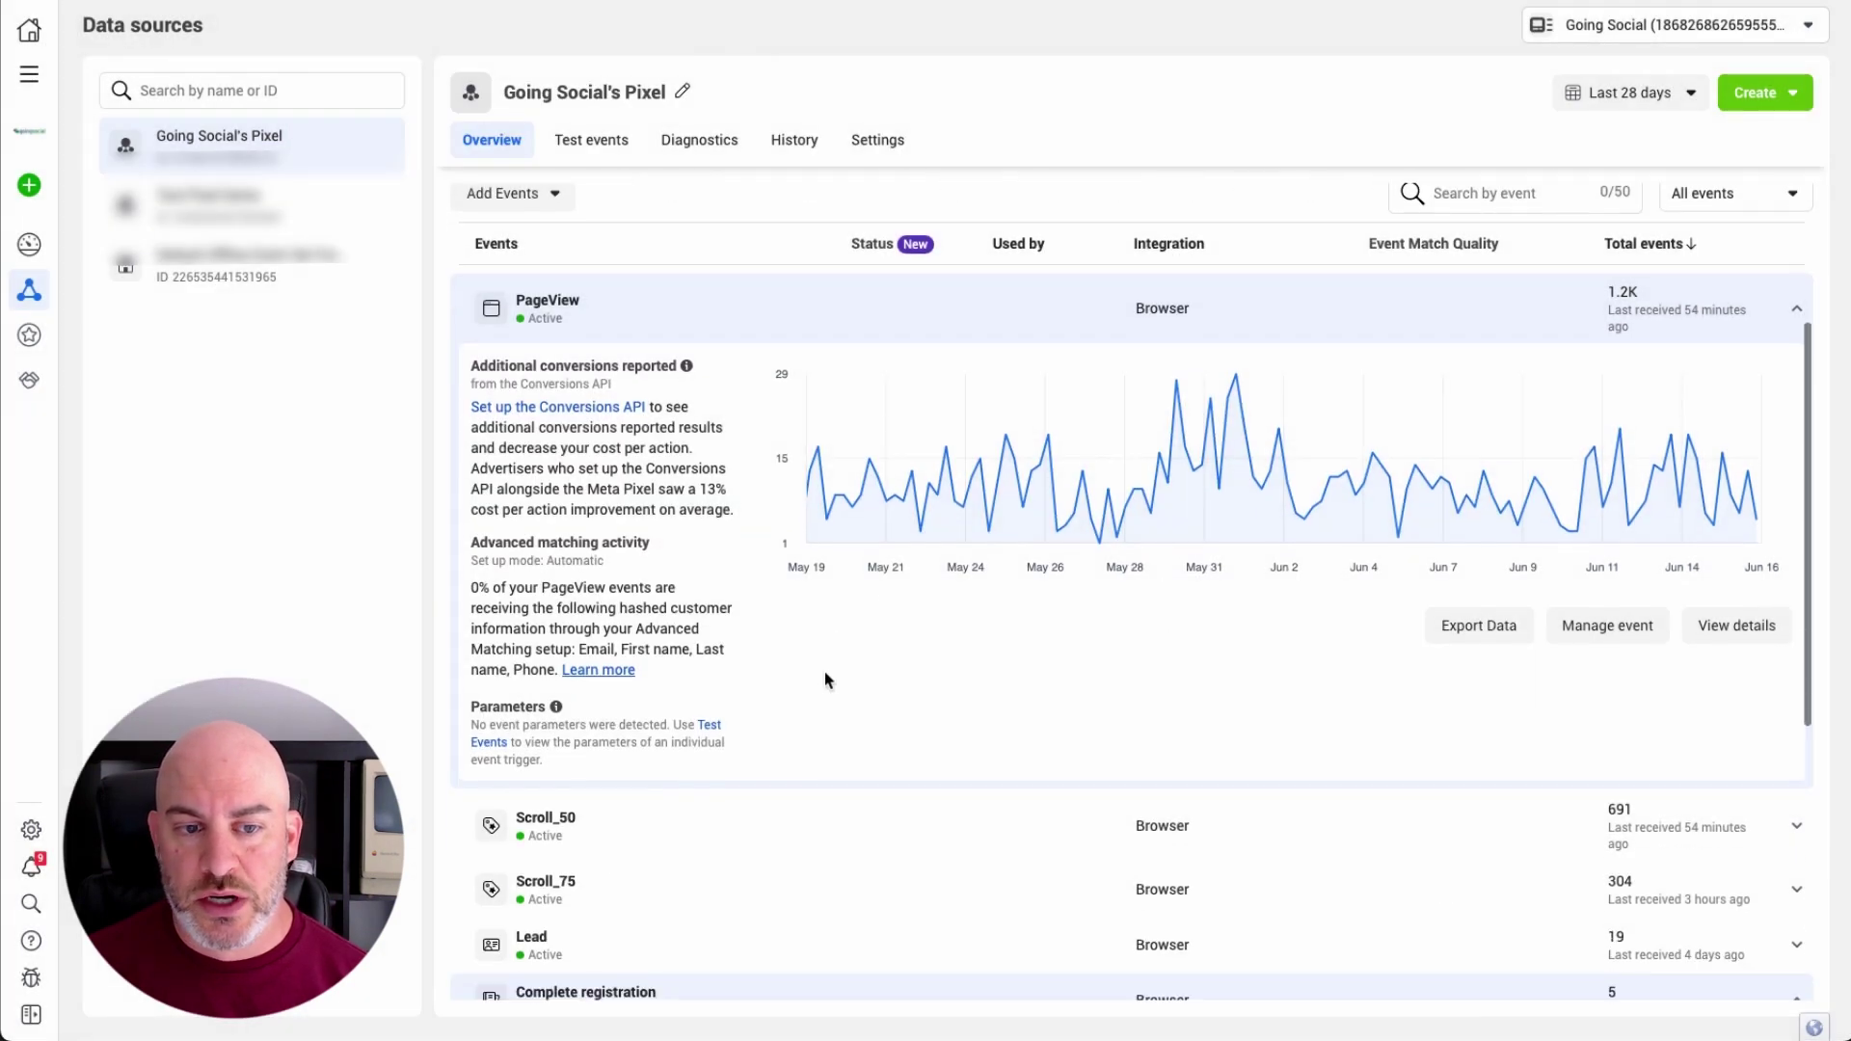
scroll(824, 678, "up", 2)
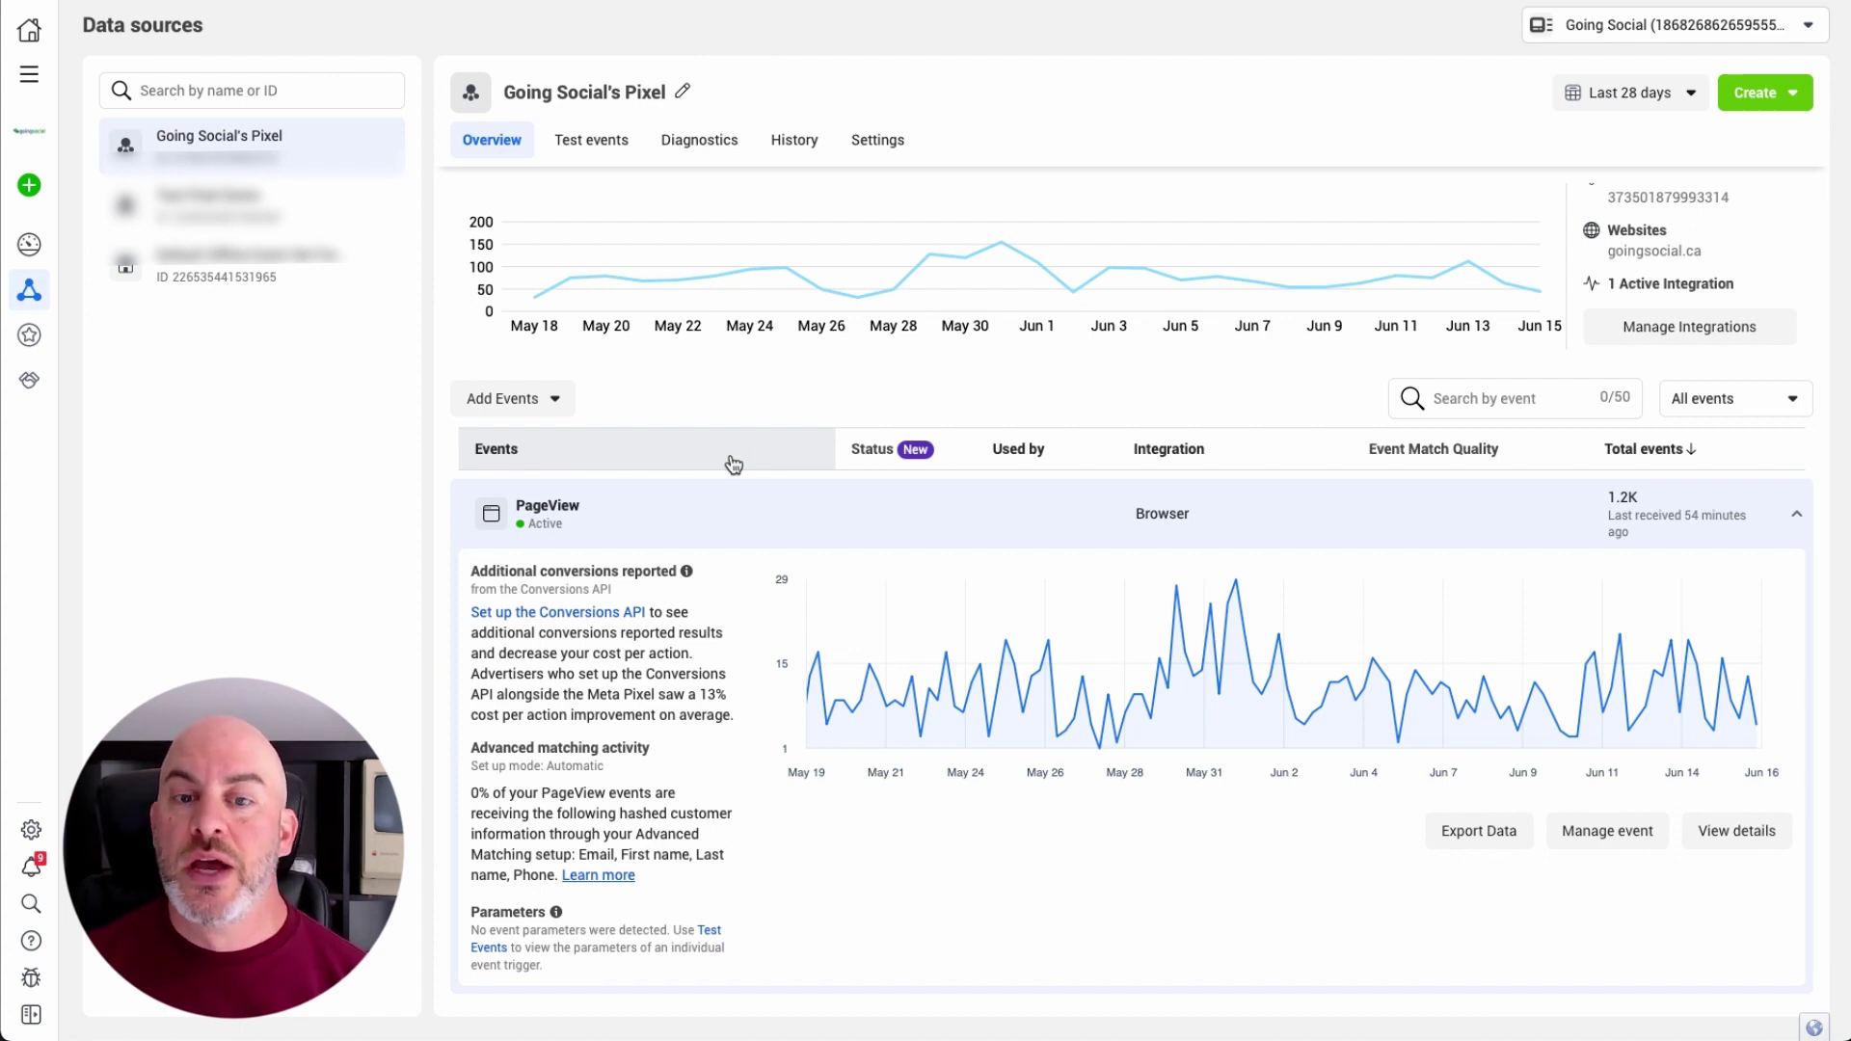
scroll(1069, 760, "down", 2)
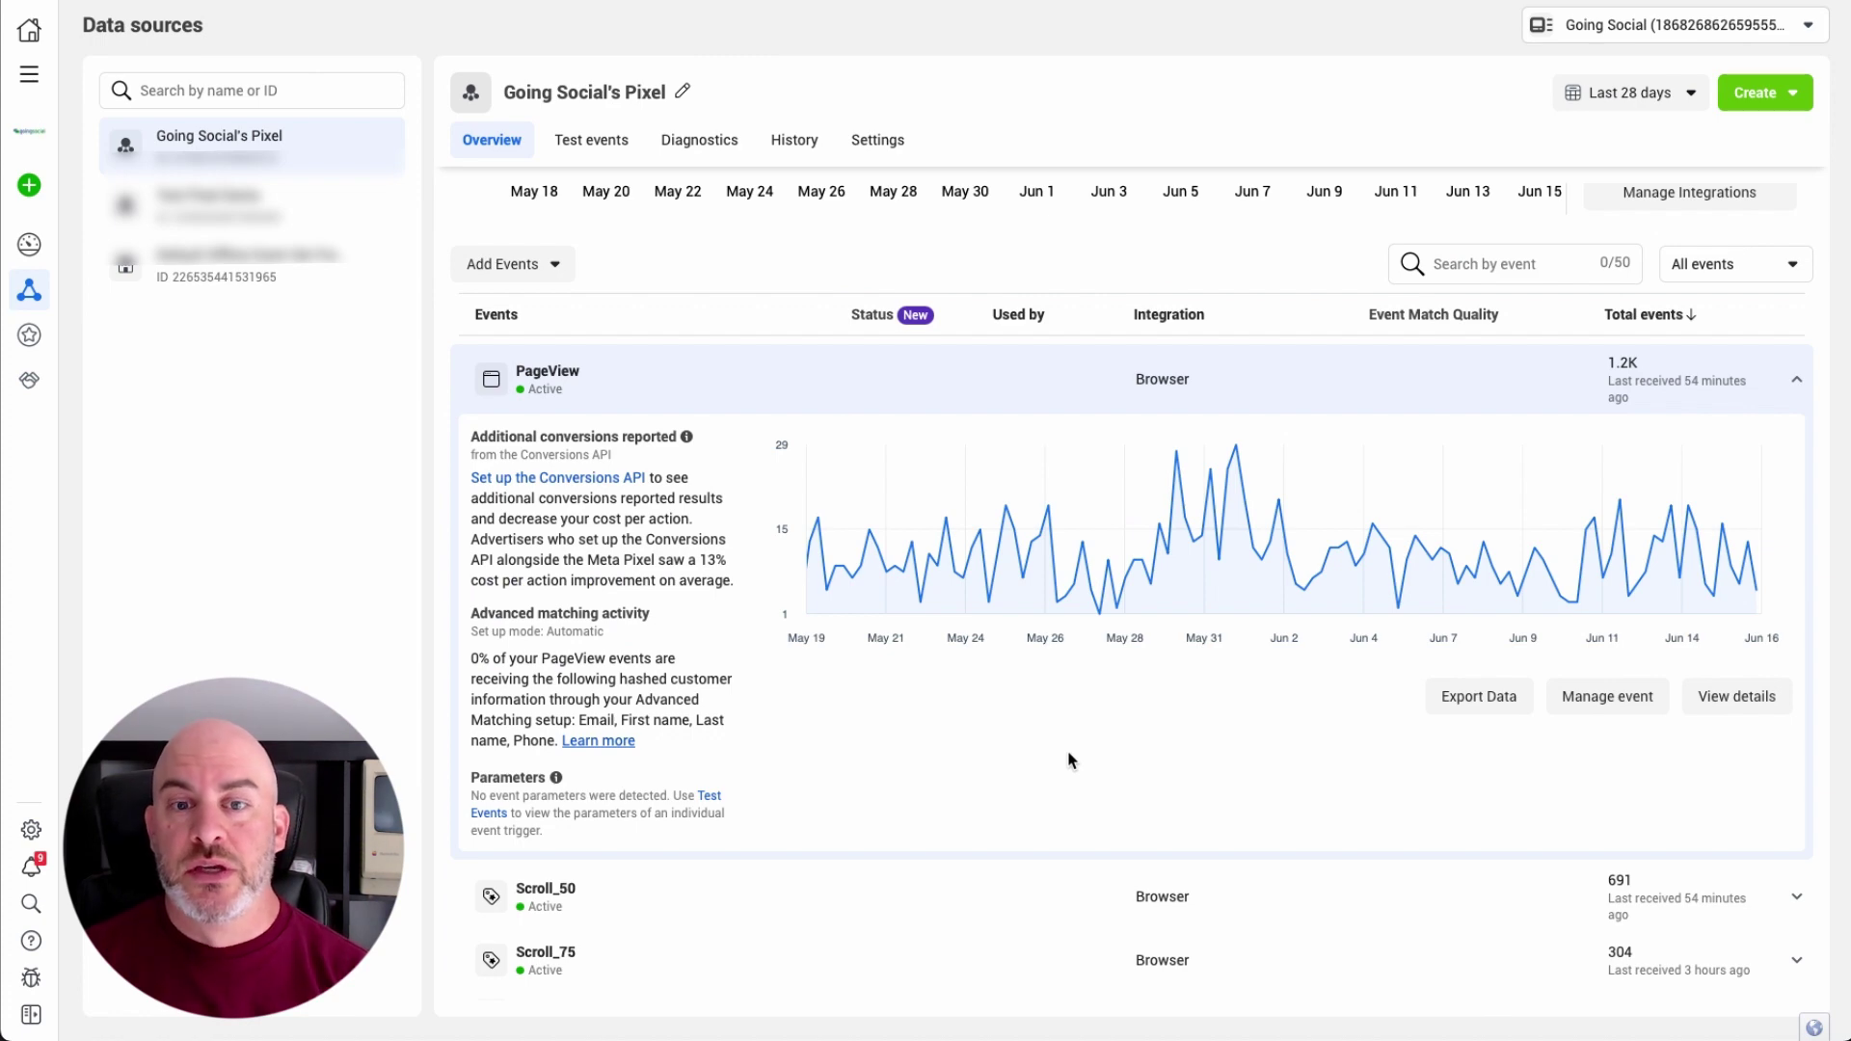
scroll(1068, 759, "up", 3)
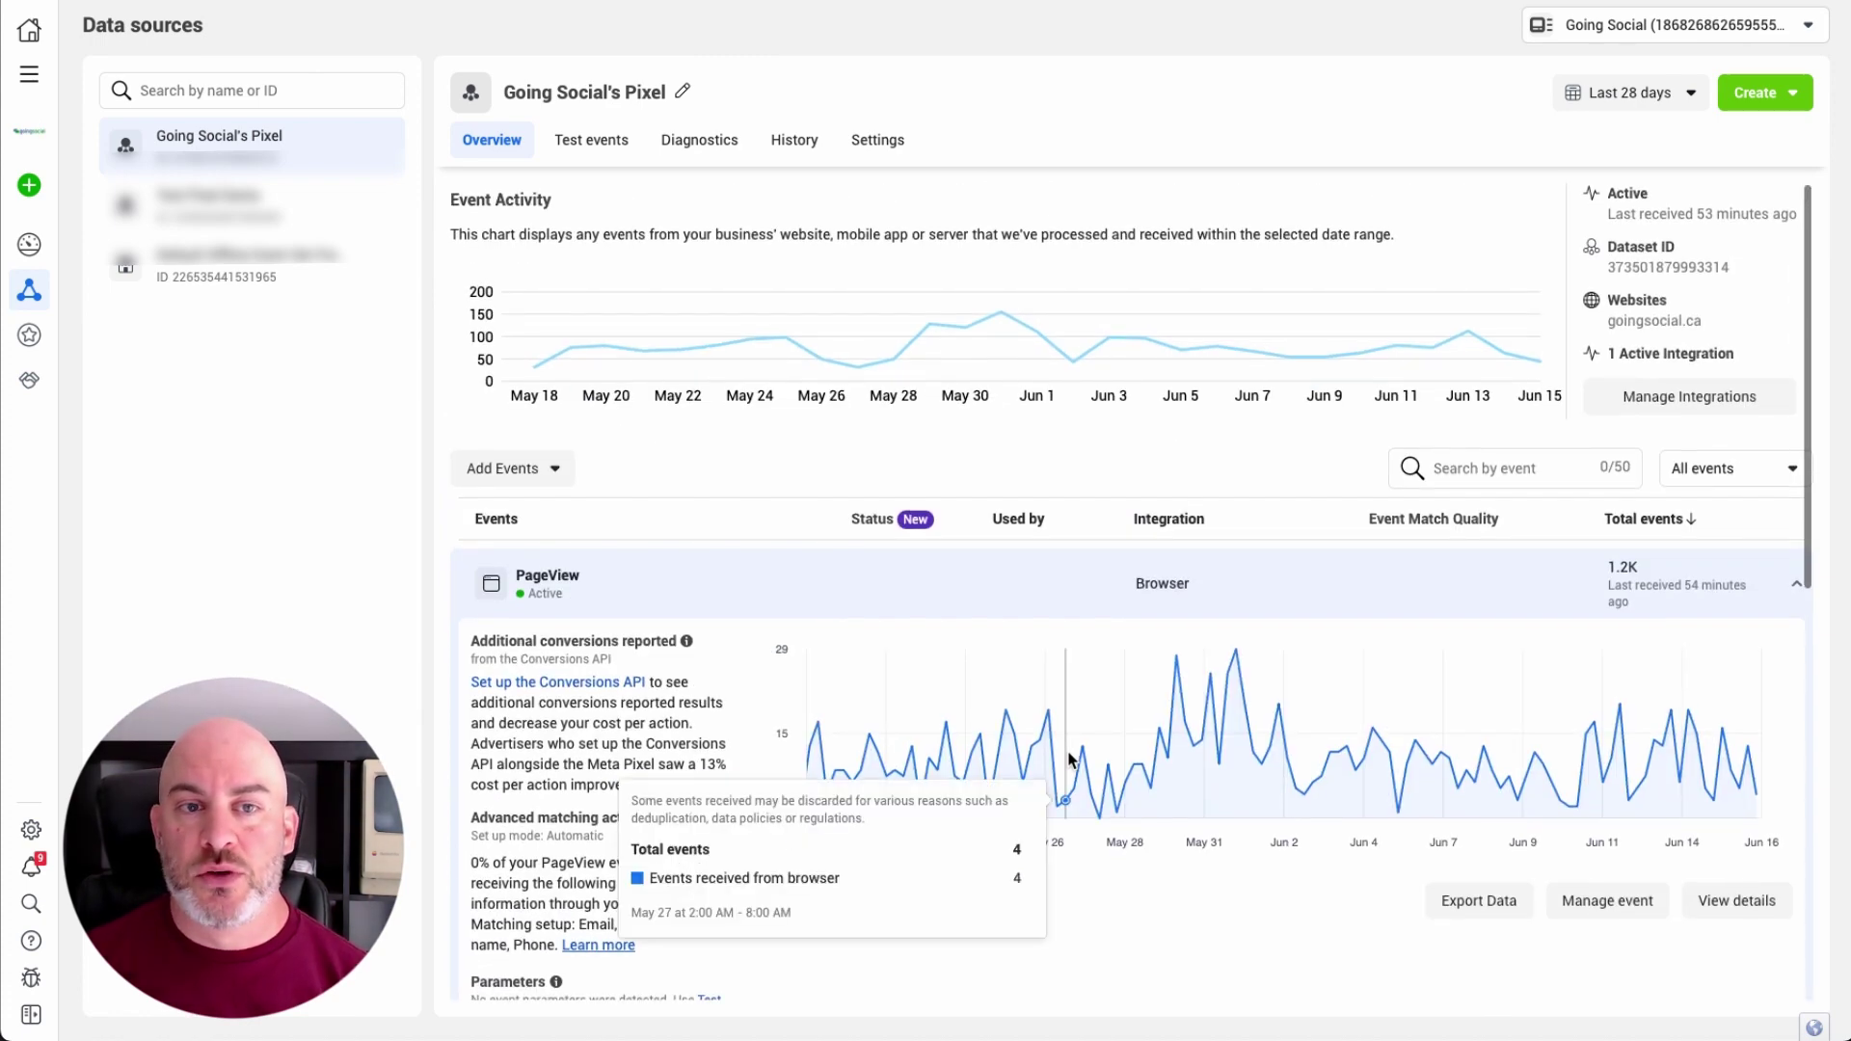